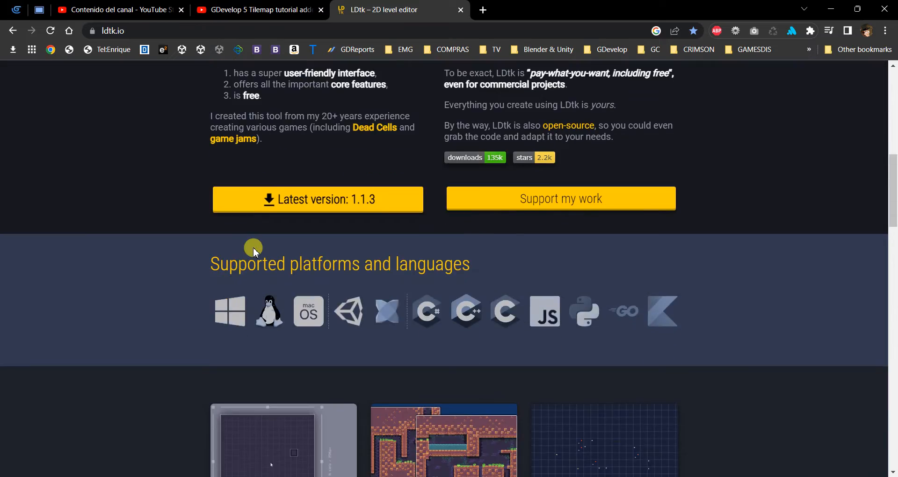
Examine the LDtk website's feature overview, including its pricing, supported platforms, JSON output and Tiled export.
scroll(496, 227, "down", 8)
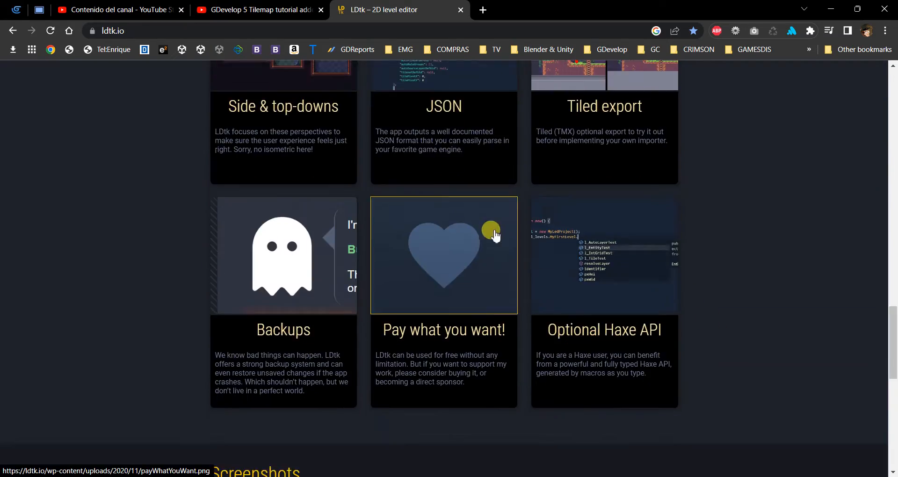
scroll(495, 231, "up", 20)
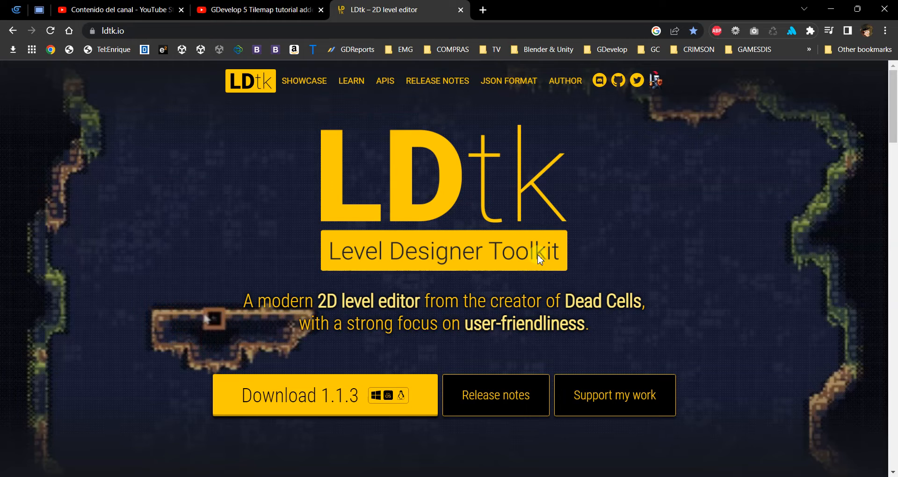
scroll(459, 268, "down", 15)
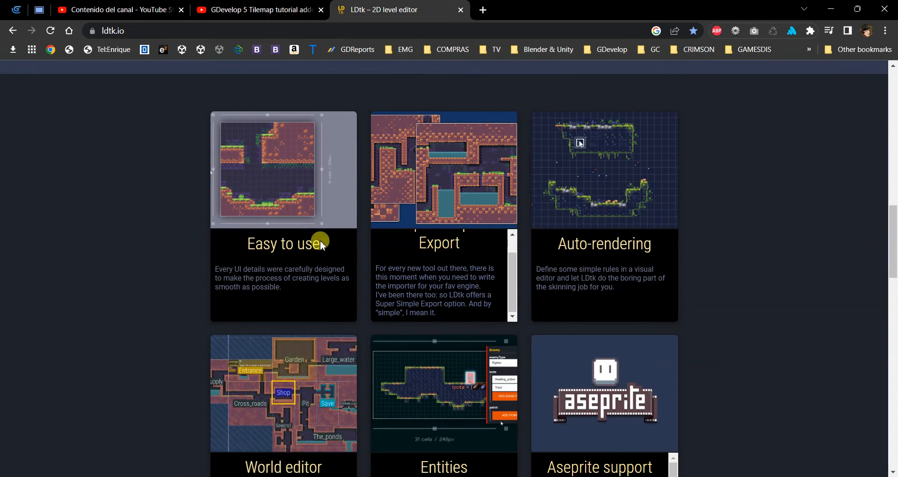
scroll(172, 250, "down", 6)
scroll(170, 251, "down", 2)
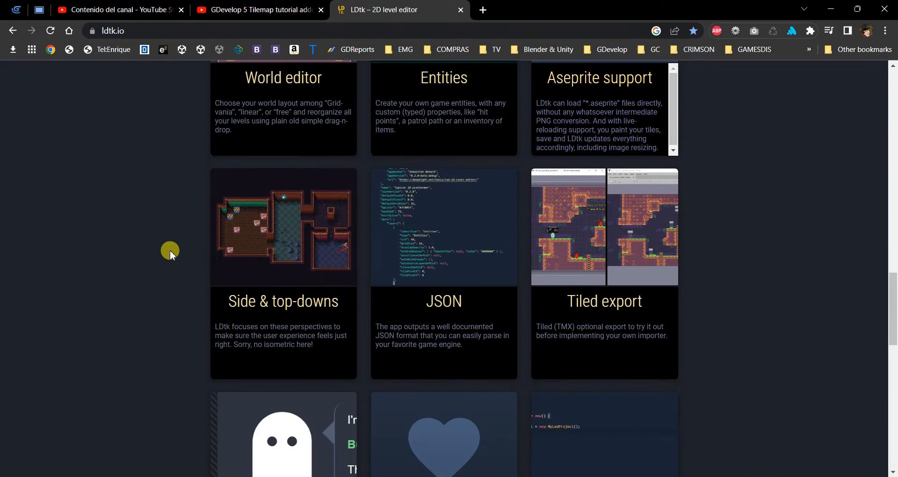
left_click_drag(657, 303, 581, 305)
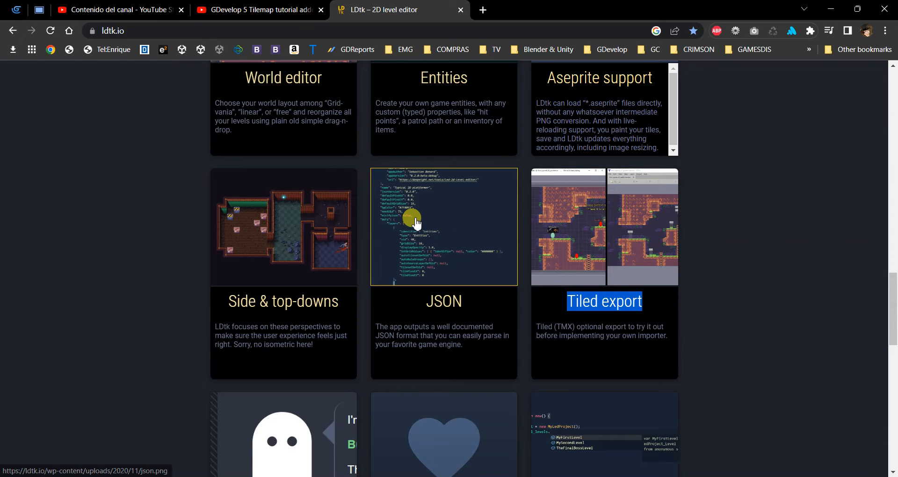
scroll(414, 220, "up", 15)
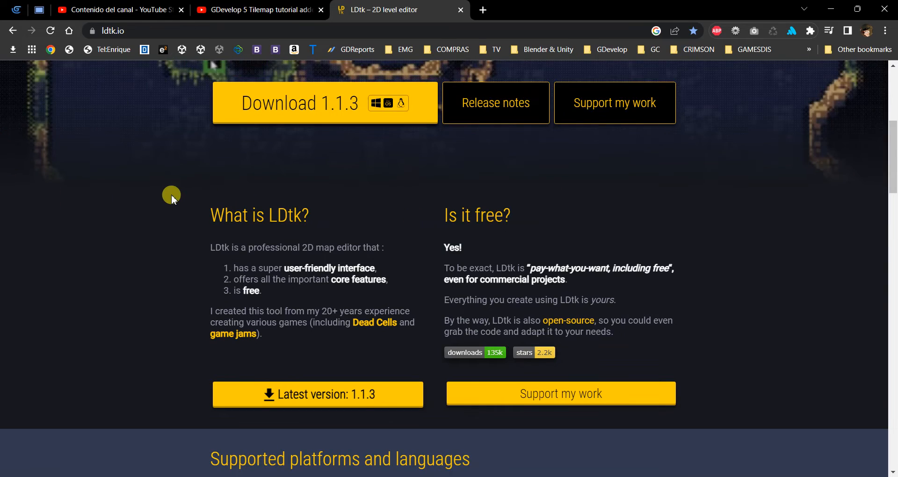
scroll(172, 197, "up", 6)
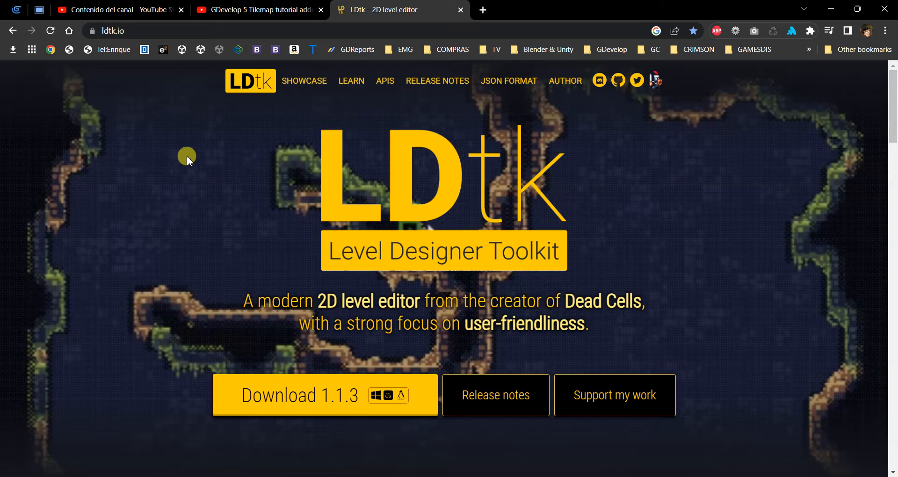
Switch to GDevelop 5, decline loading the autosave file and dismiss the project error.
right_click(606, 476)
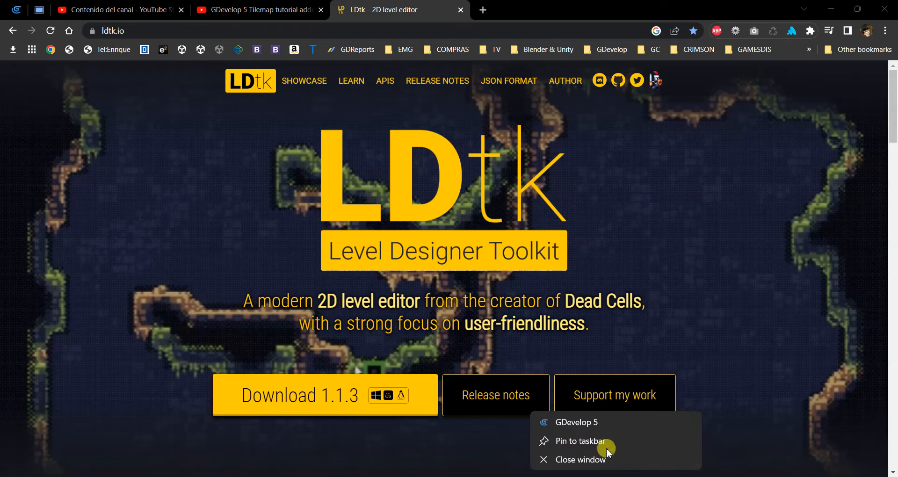
left_click(608, 425)
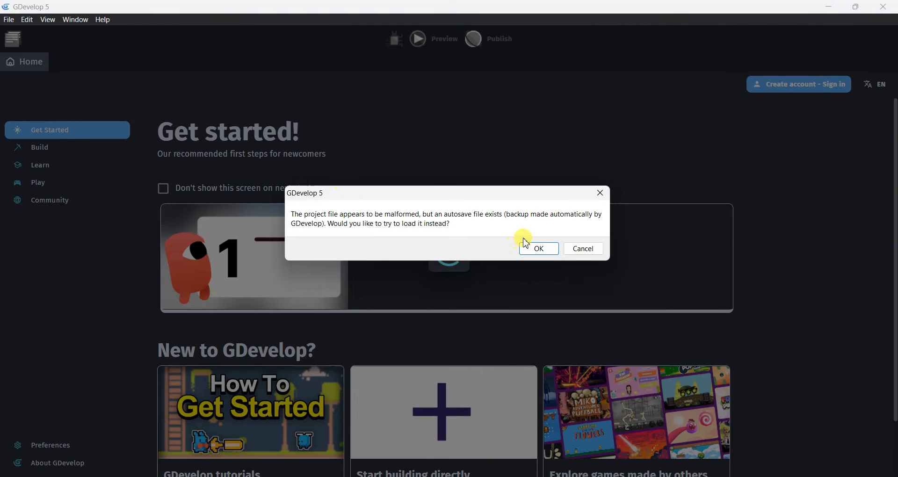
left_click(582, 249)
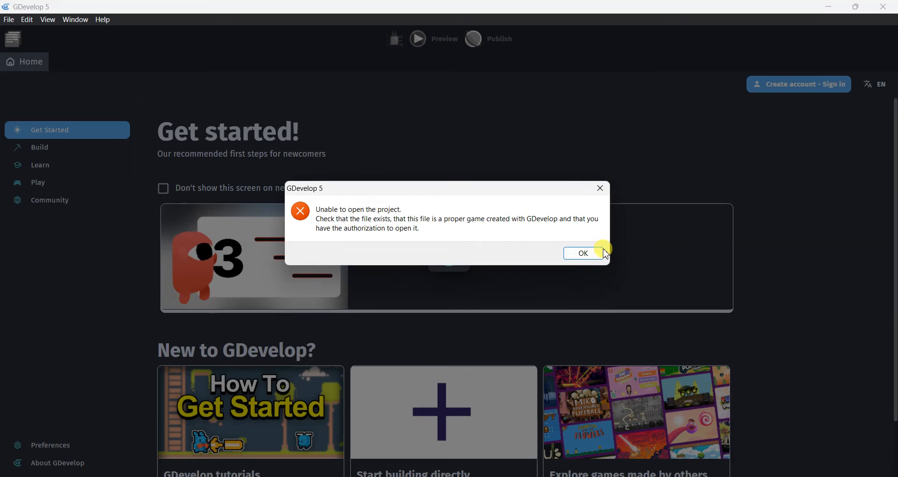
left_click(603, 253)
Create a new empty project named LDTK, stored in an LDTK folder inside GDevelop projects.
left_click(8, 19)
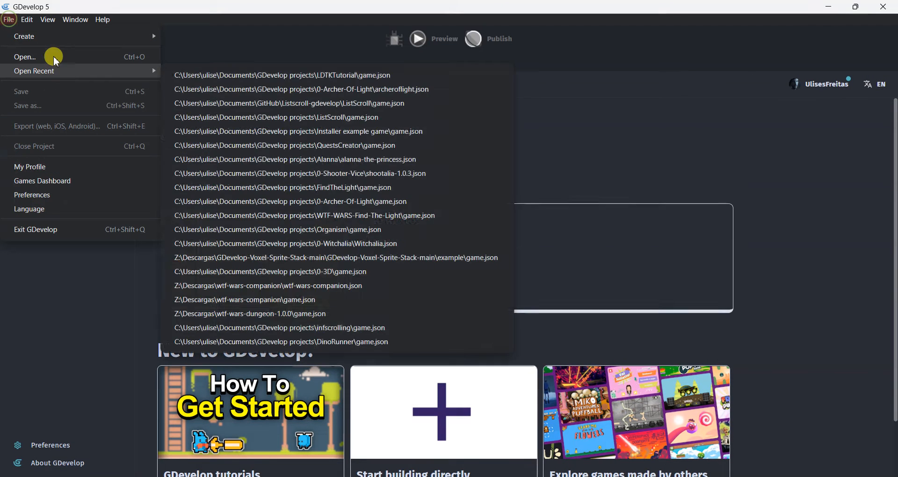
mouse_move(34, 36)
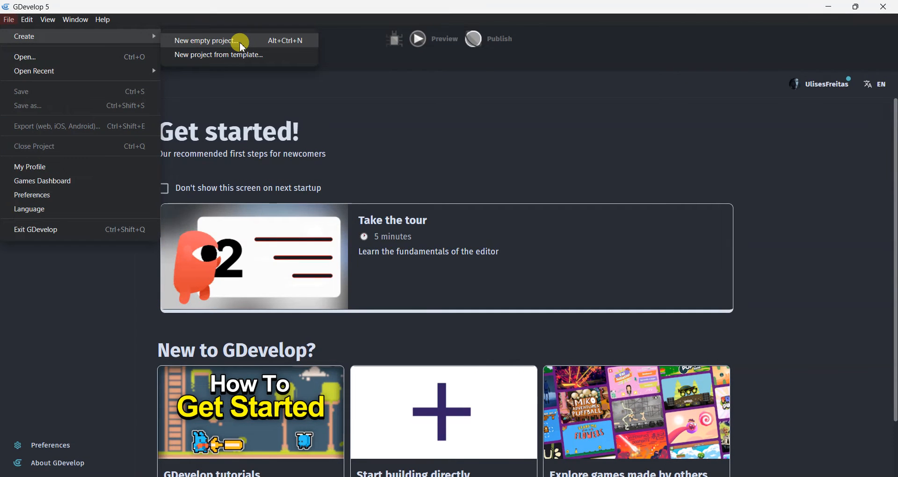
left_click(205, 42)
triple_click(406, 242)
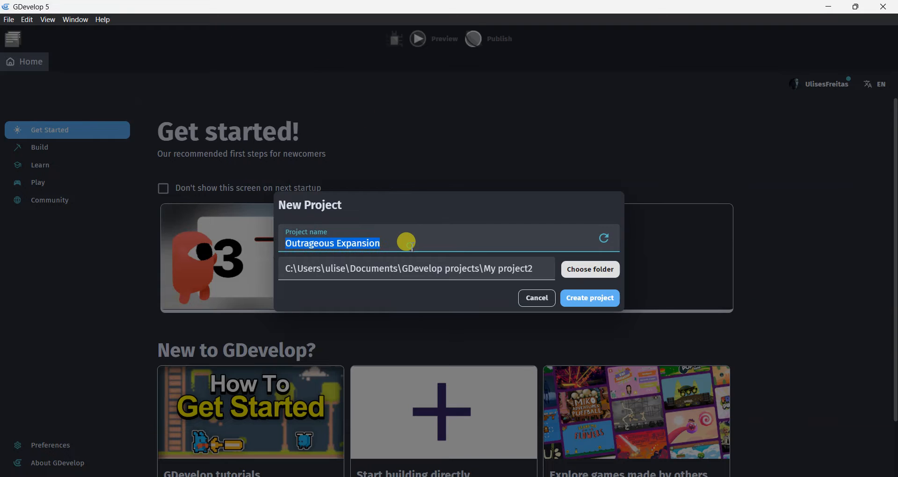
type("LDTK")
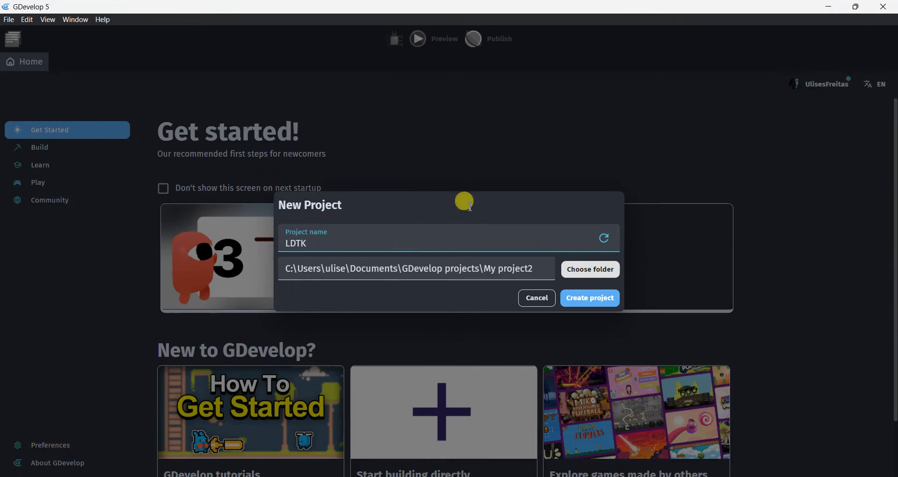
left_click_drag(485, 269, 570, 262)
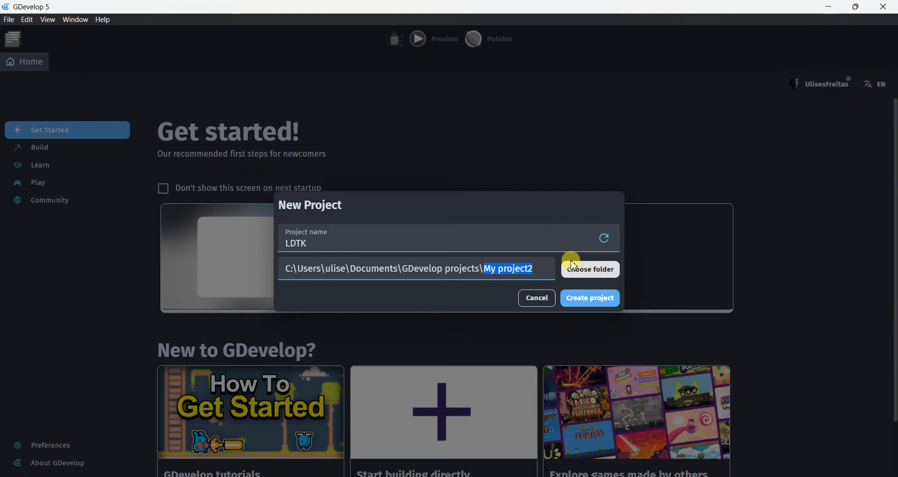
type("LDTK")
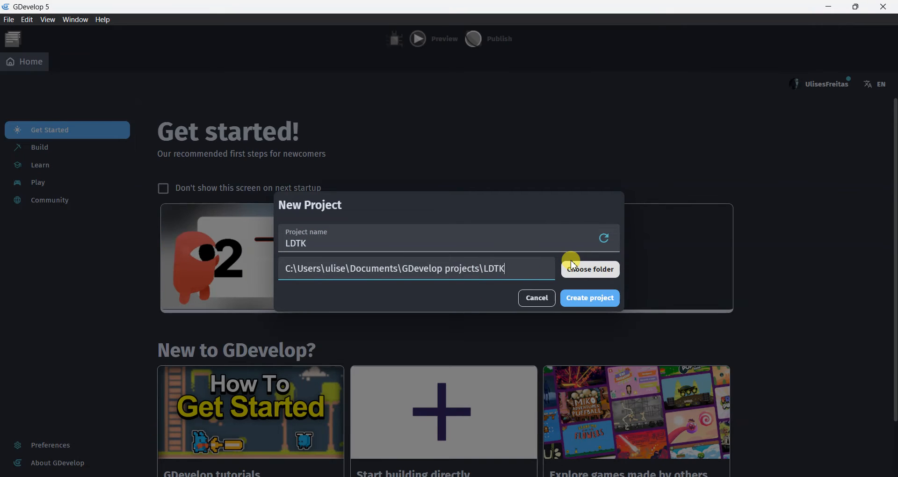
left_click(590, 301)
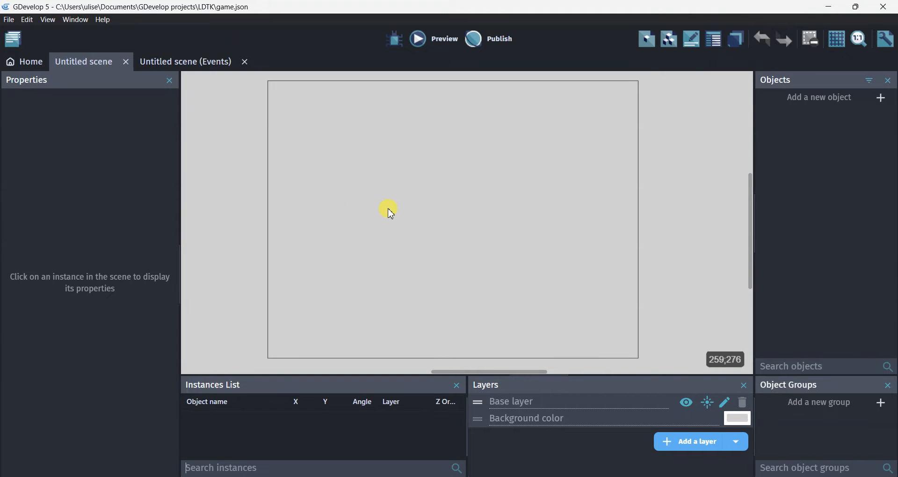
scroll(390, 212, "down", 5)
scroll(390, 211, "up", 2)
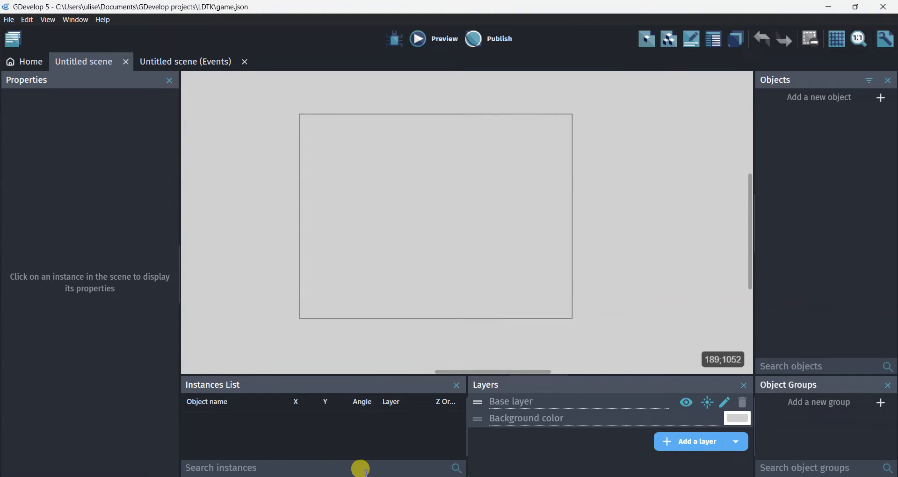
In File Explorer, open the Sprites folder within the Assets folder of the TilemapTutorial project under GDevelop projects.
key("super+e")
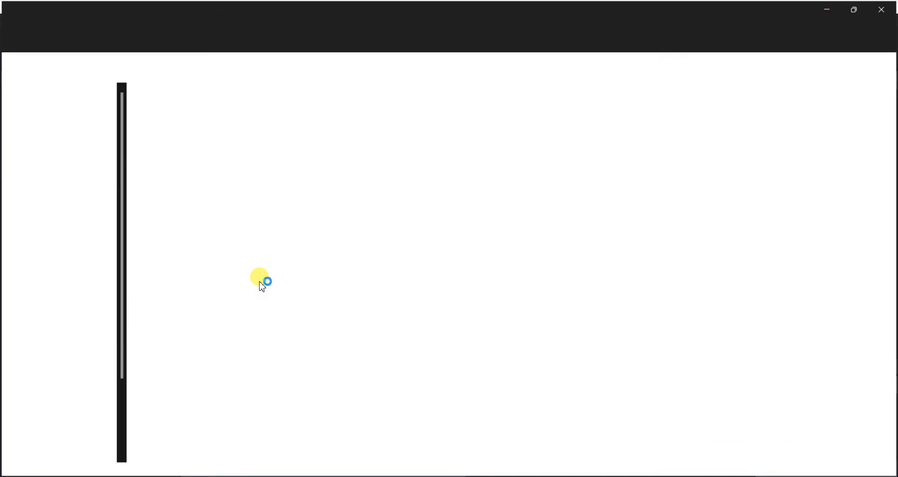
left_click(93, 186)
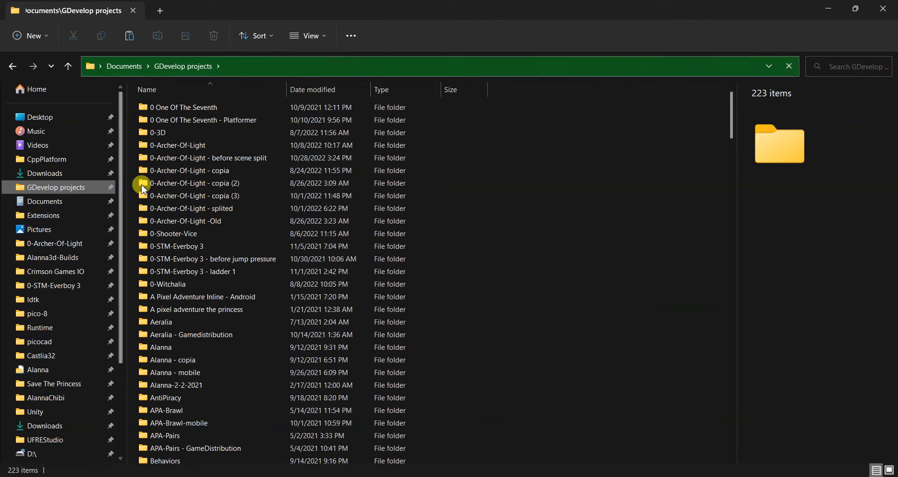
scroll(263, 243, "down", 20)
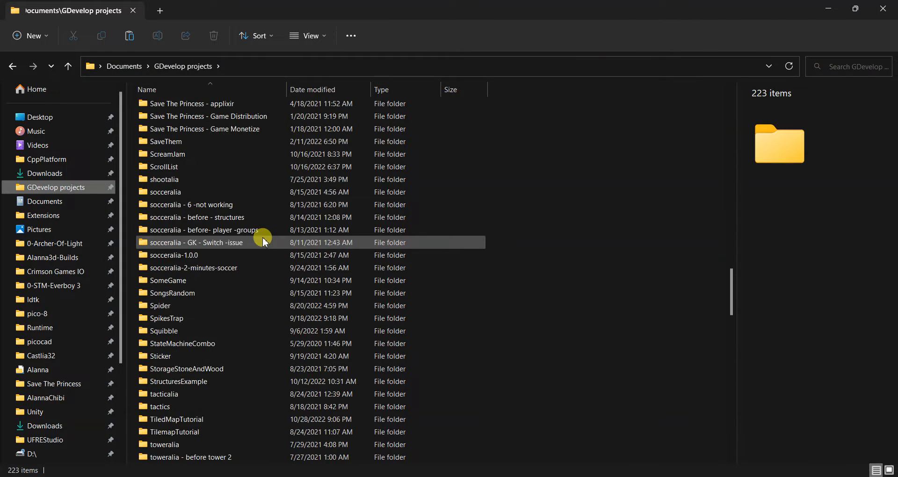
scroll(259, 240, "down", 7)
scroll(171, 228, "up", 3)
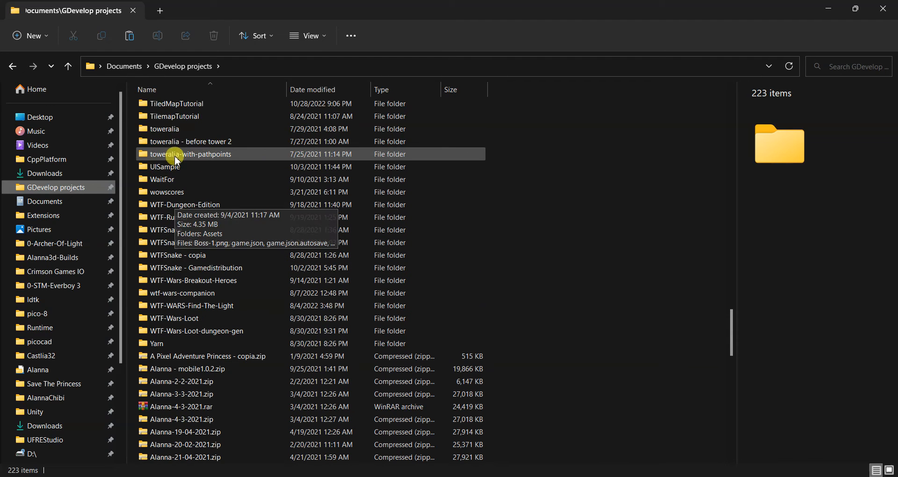
double_click(176, 115)
double_click(167, 110)
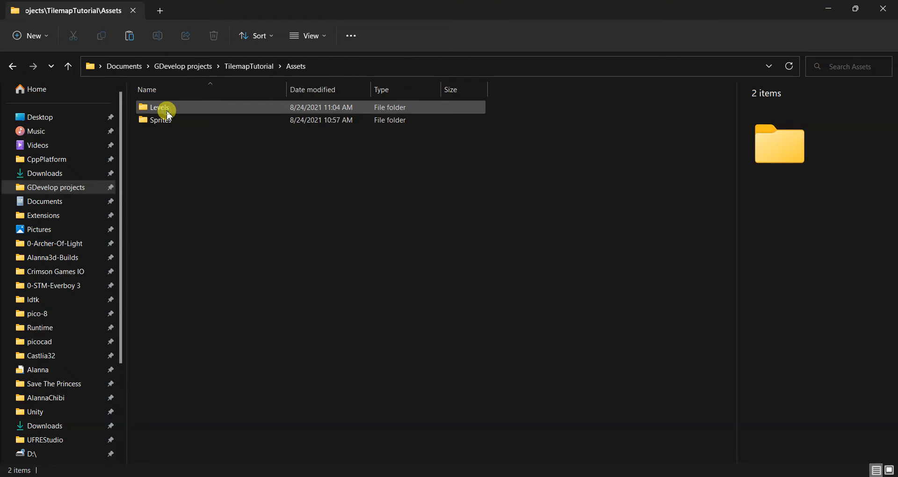
double_click(162, 119)
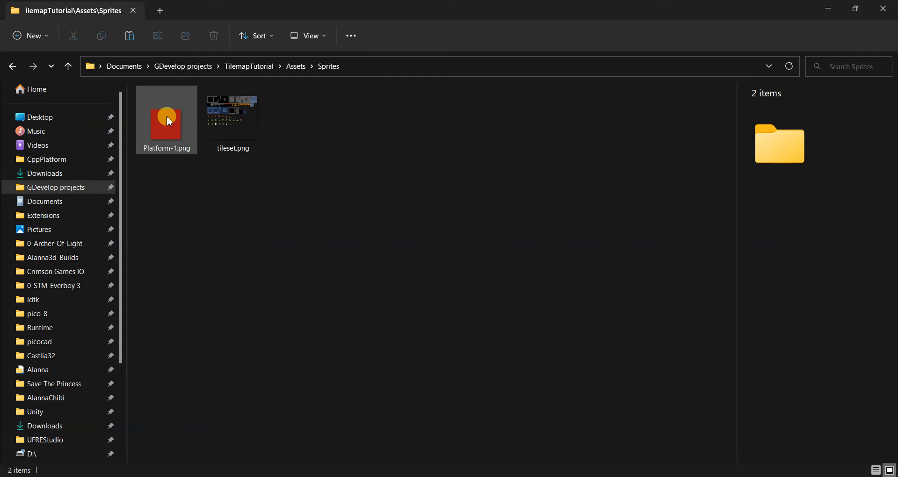
Open tileset.png from the Sprites folder in Aseprite and view its tiles.
left_click(232, 117)
double_click(238, 124)
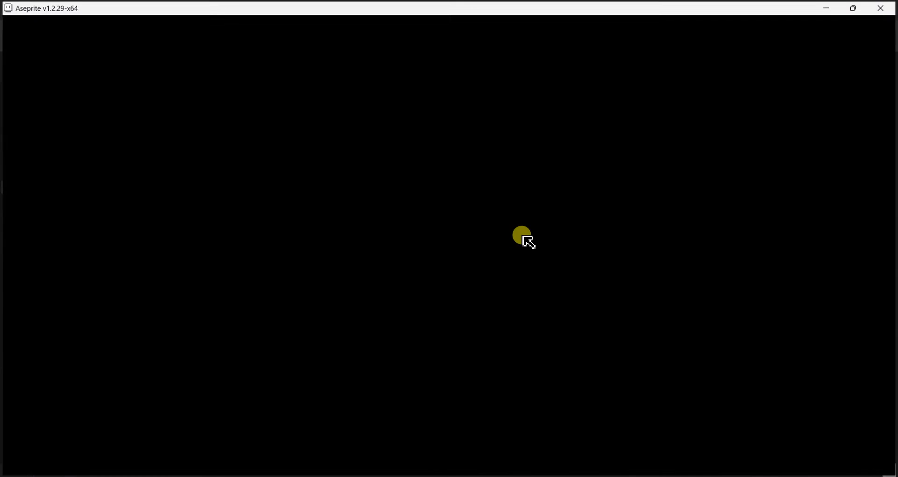
scroll(481, 204, "up", 3)
scroll(481, 205, "down", 2)
middle_click_drag(452, 174, 399, 227)
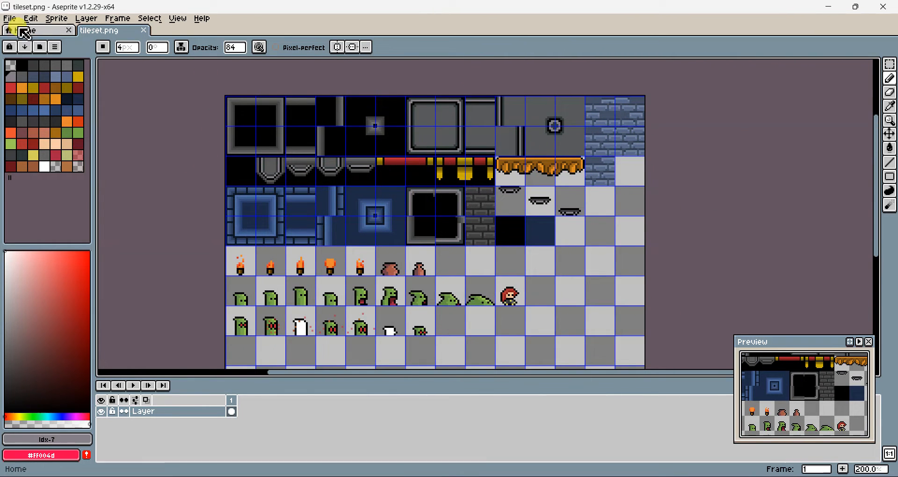
left_click(828, 7)
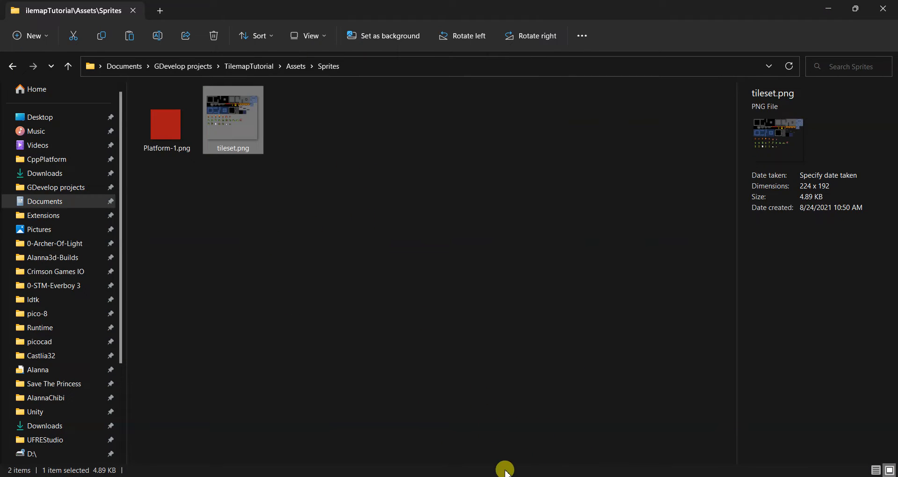
key("alt+Tab")
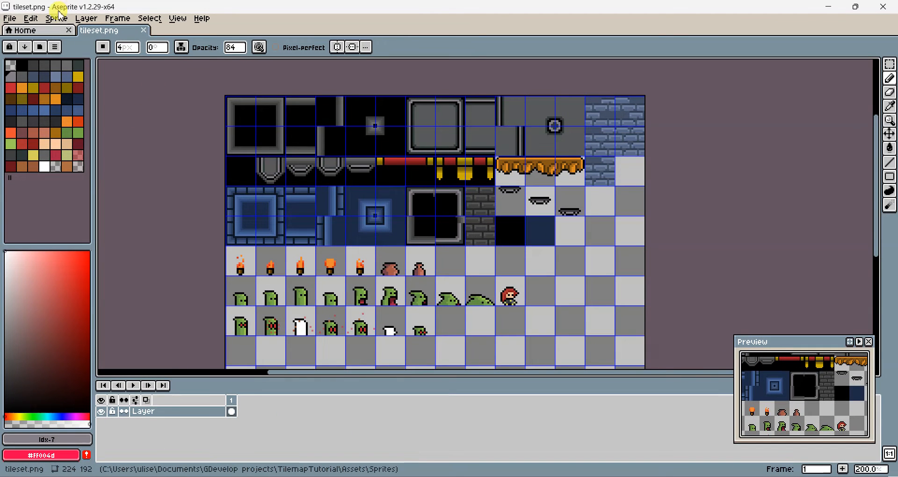
Start exporting the tileset image with the output file name ldtktileset.png.
left_click(10, 19)
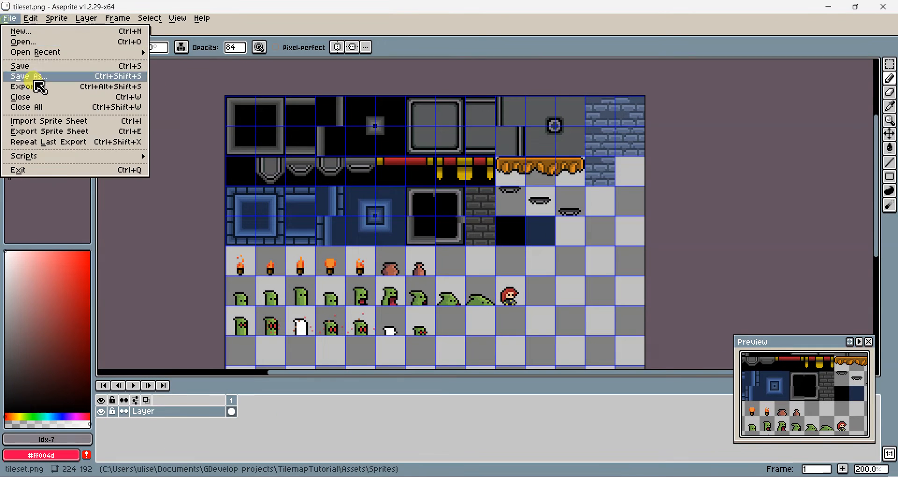
left_click(61, 87)
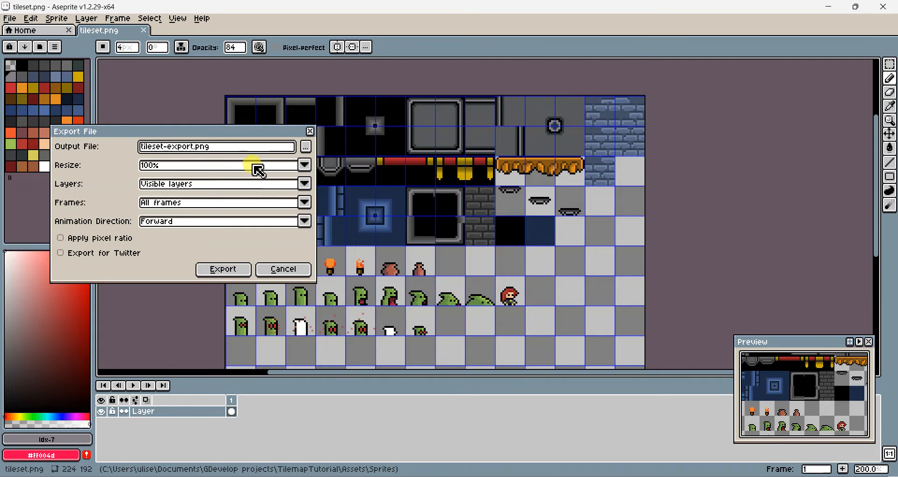
key("BackSpace")
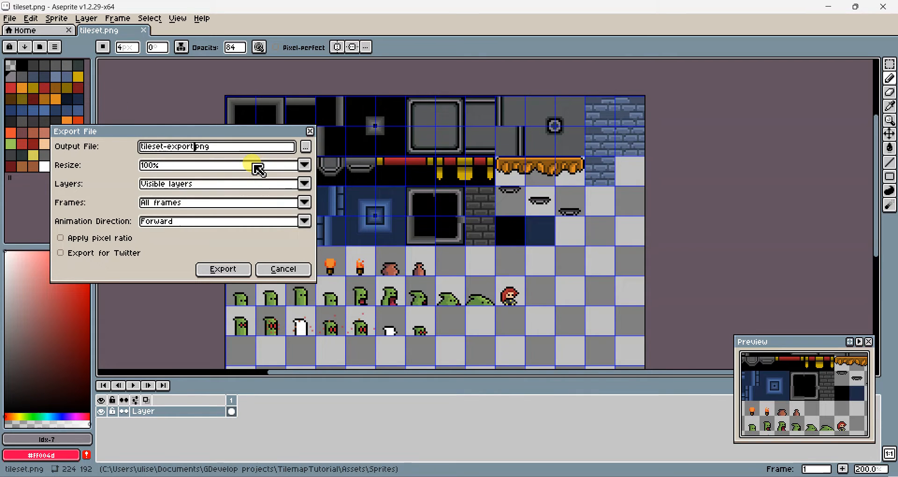
type("ldtktiles")
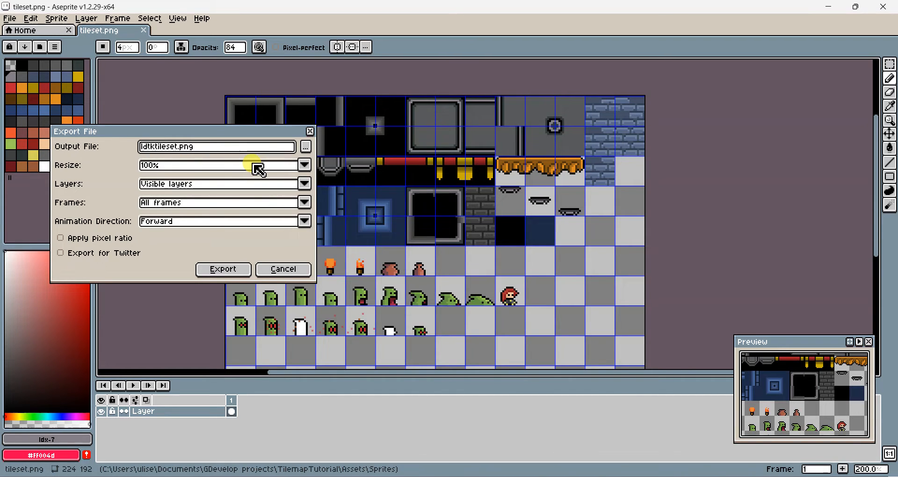
Browse for the export destination and open the LDTK folder under GDevelop projects.
left_click(305, 148)
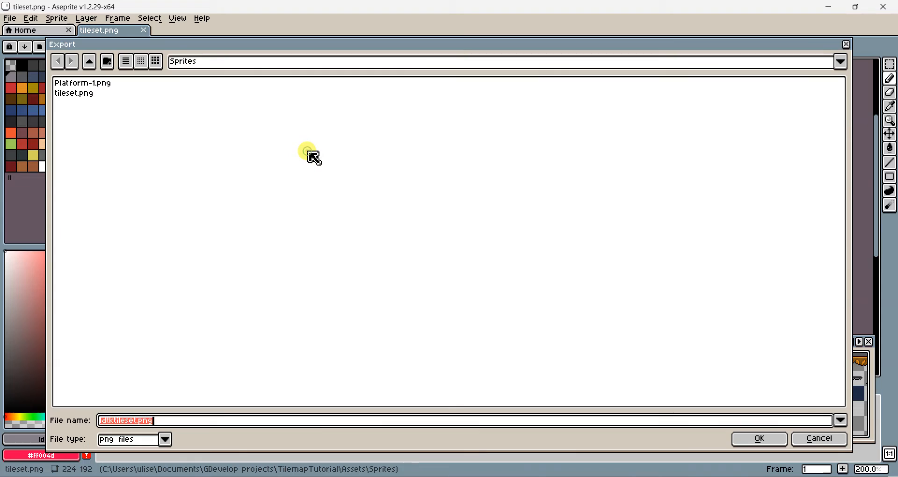
left_click(88, 61)
left_click(88, 63)
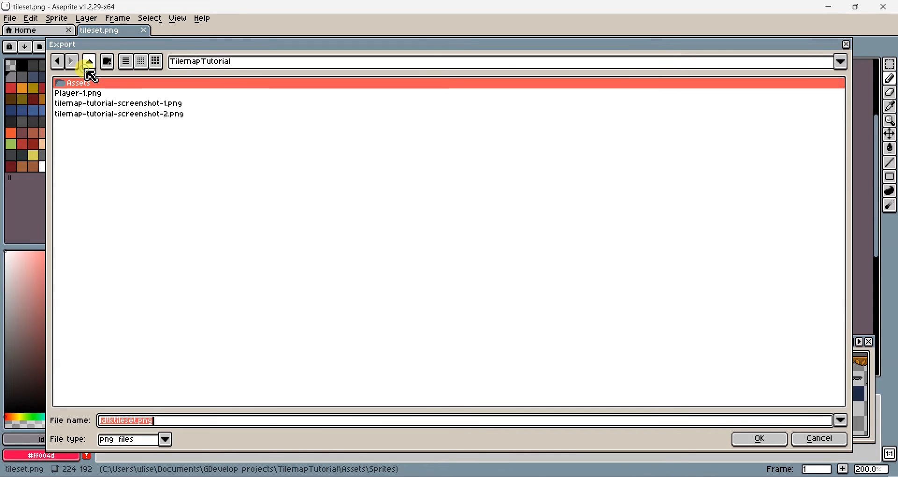
left_click(88, 63)
type("l")
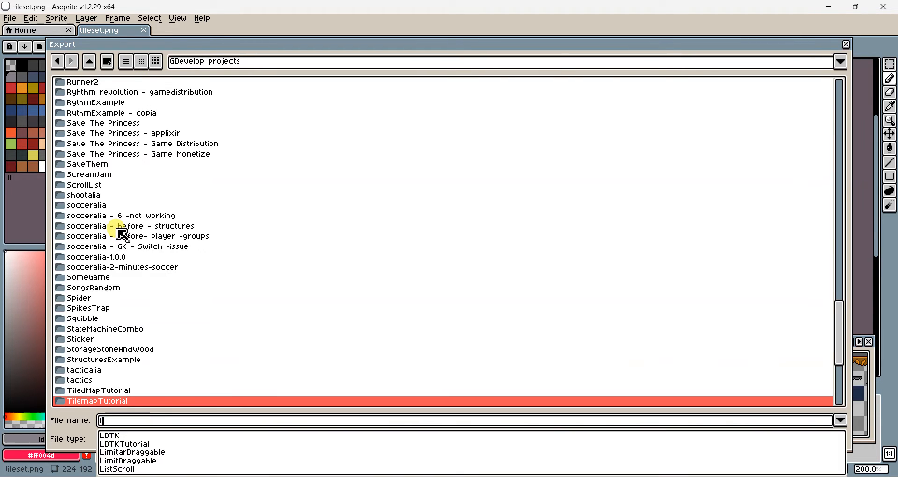
left_click(135, 431)
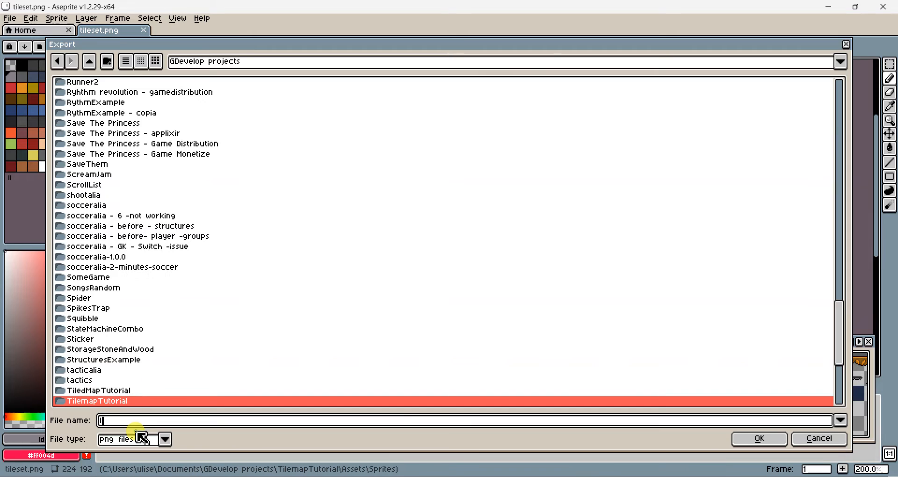
left_click(134, 421)
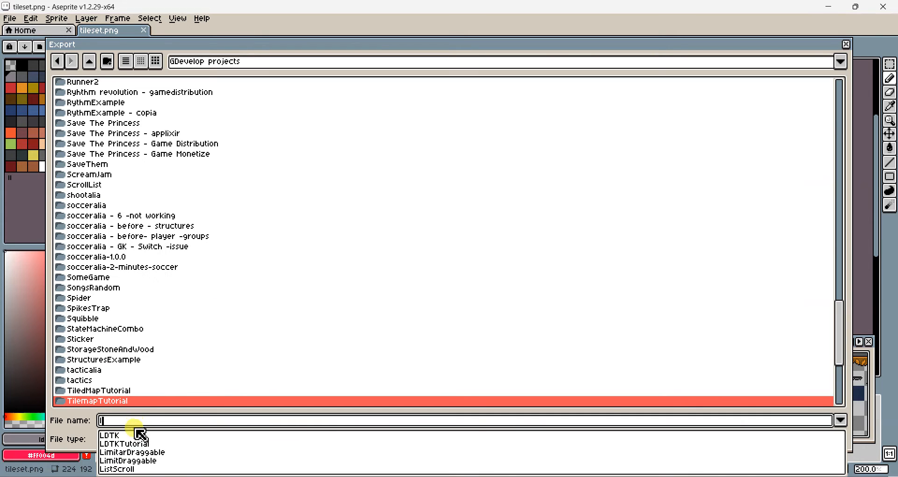
left_click(112, 435)
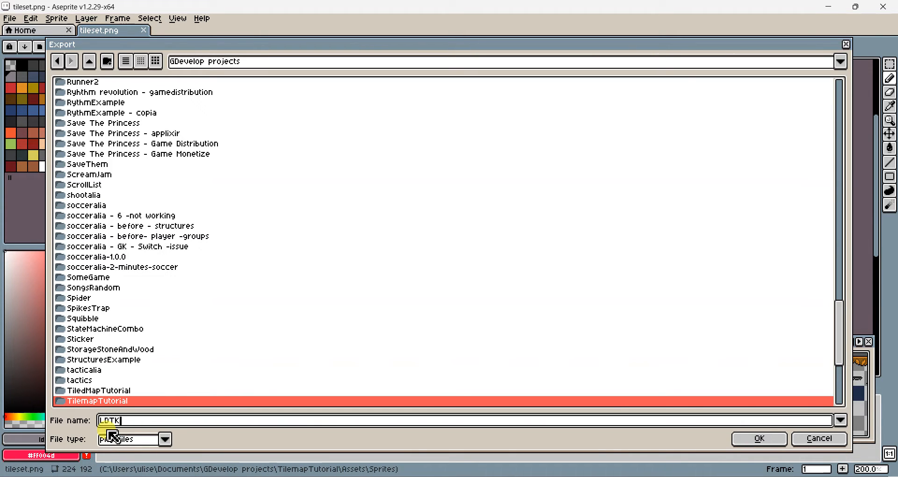
scroll(93, 369, "down", 3)
scroll(112, 262, "up", 9)
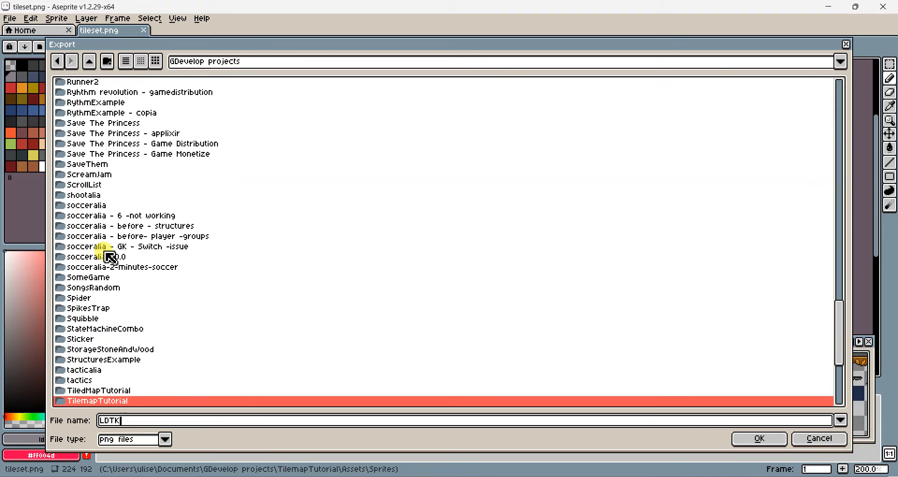
scroll(107, 256, "up", 11)
left_click(83, 267)
double_click(84, 269)
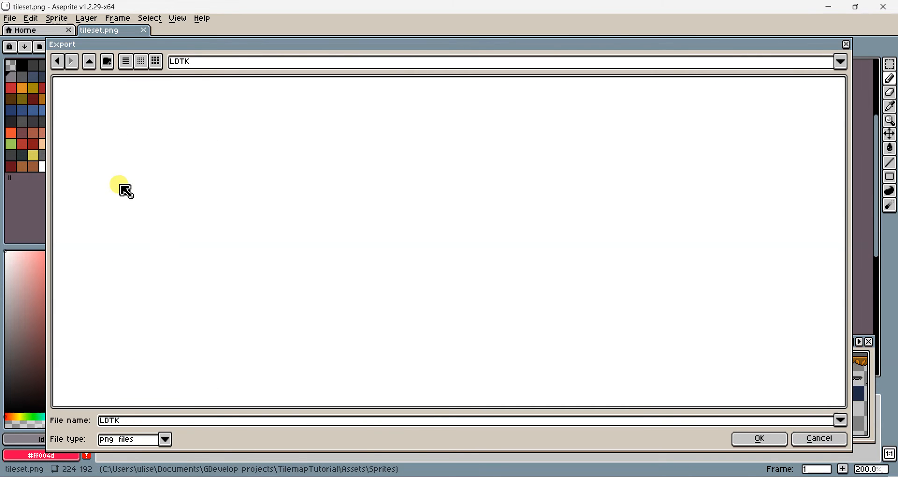
Create a new folder named assets inside the LDTK folder.
left_click(107, 63)
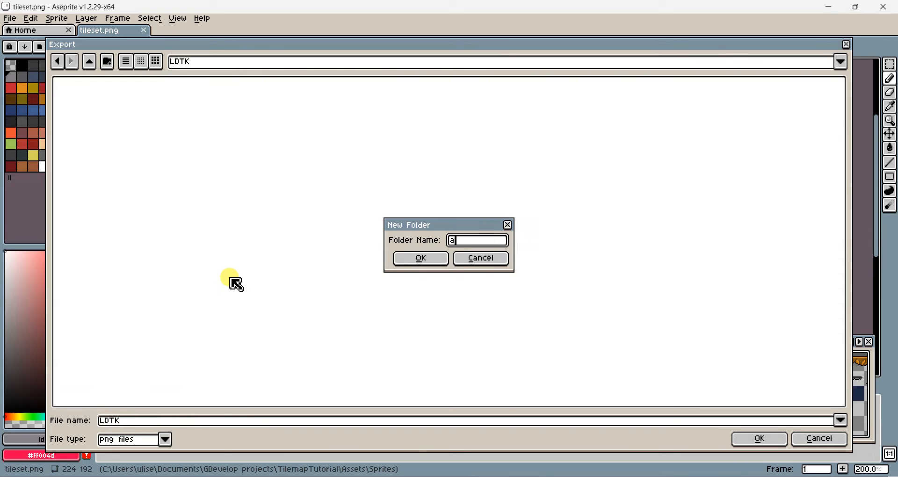
type("assets")
key("Return")
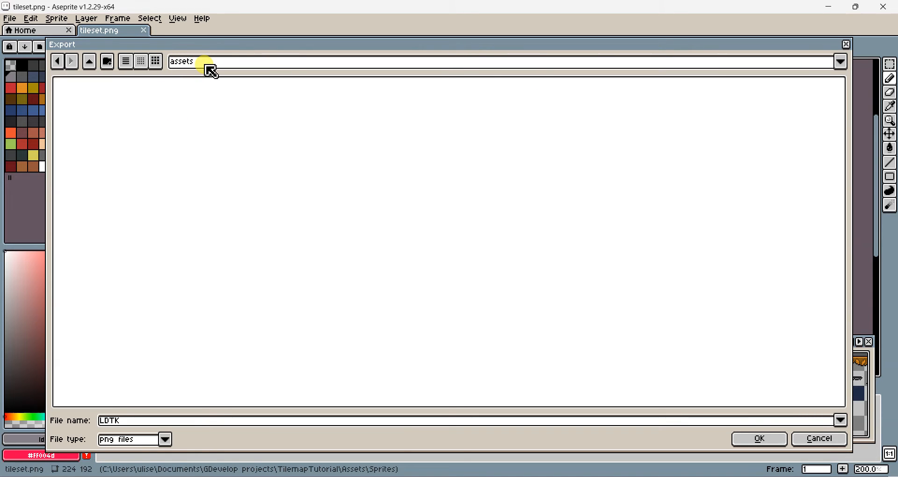
Name the output file ldtktileset and export the tileset as PNG into the assets folder at 100% size.
left_click(125, 422)
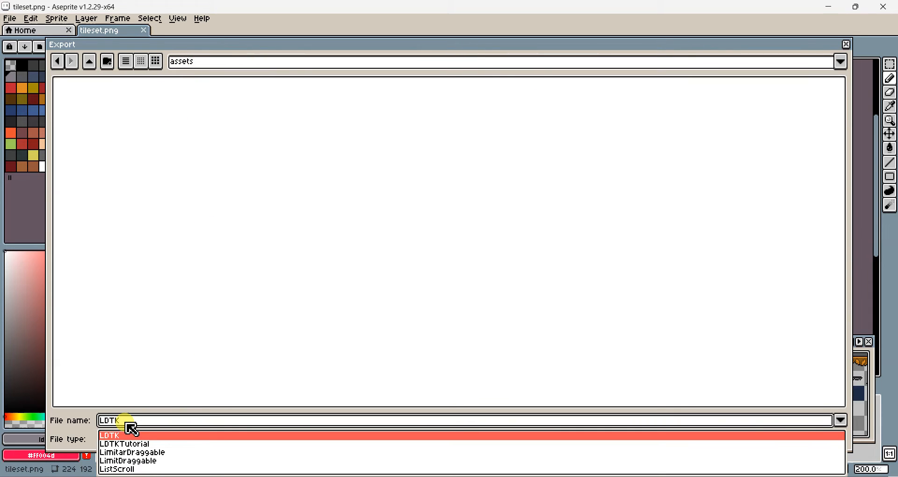
key("BackSpace")
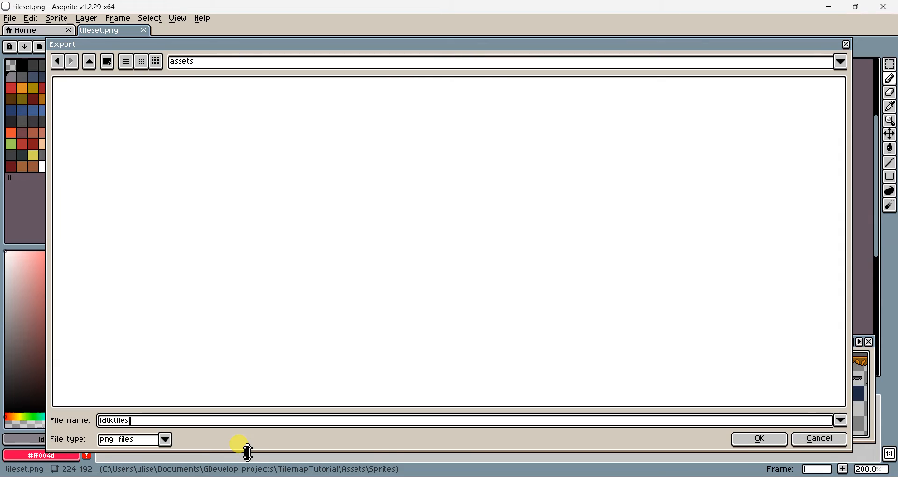
type("et")
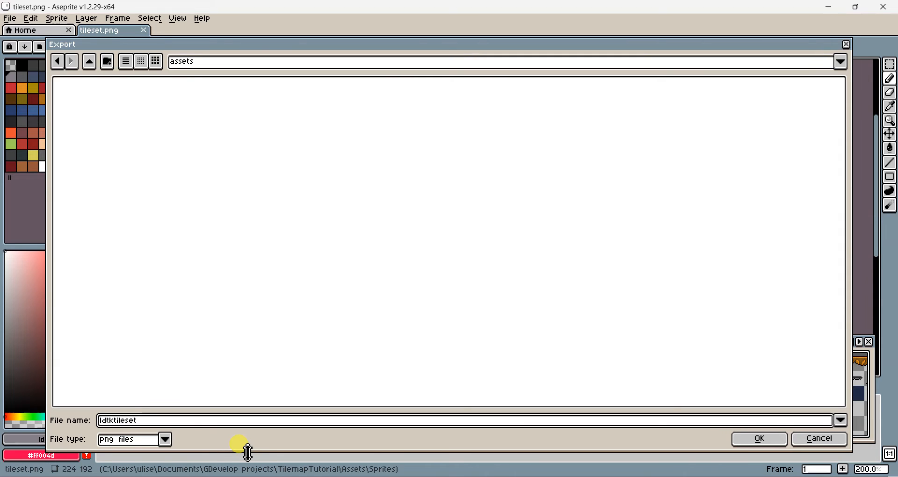
key("BackSpace")
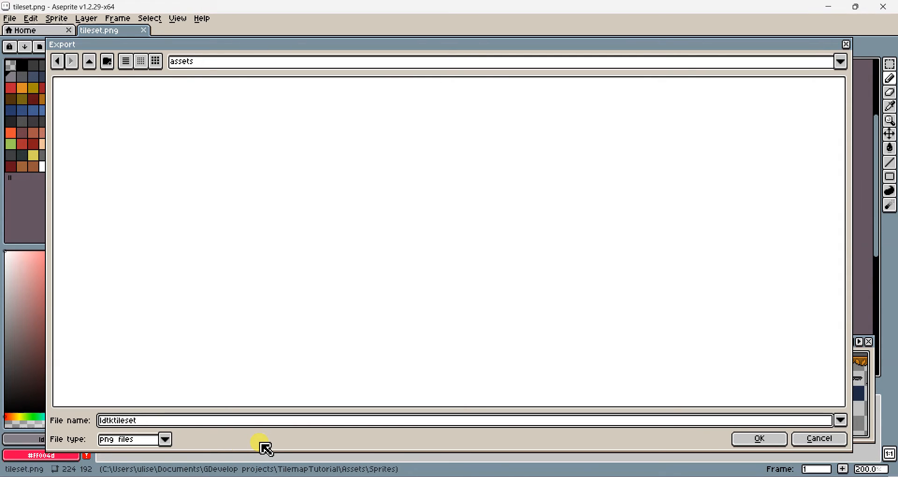
type("t")
left_click(759, 439)
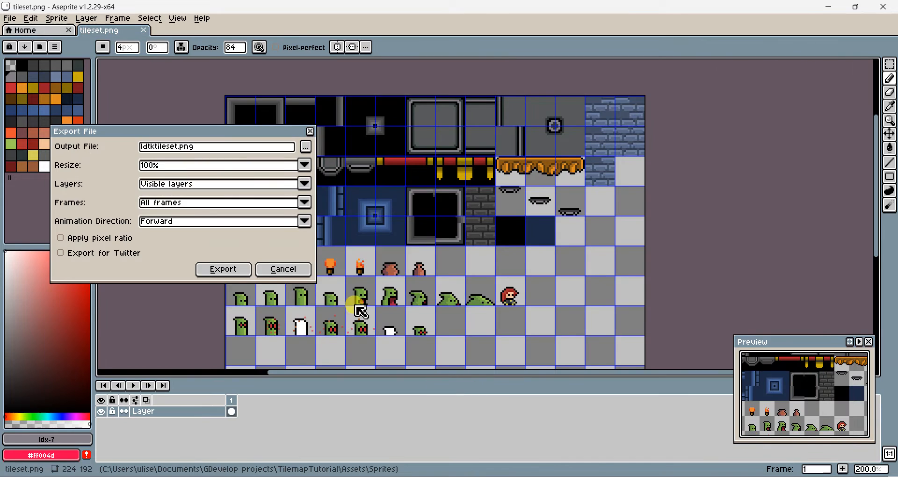
left_click(223, 270)
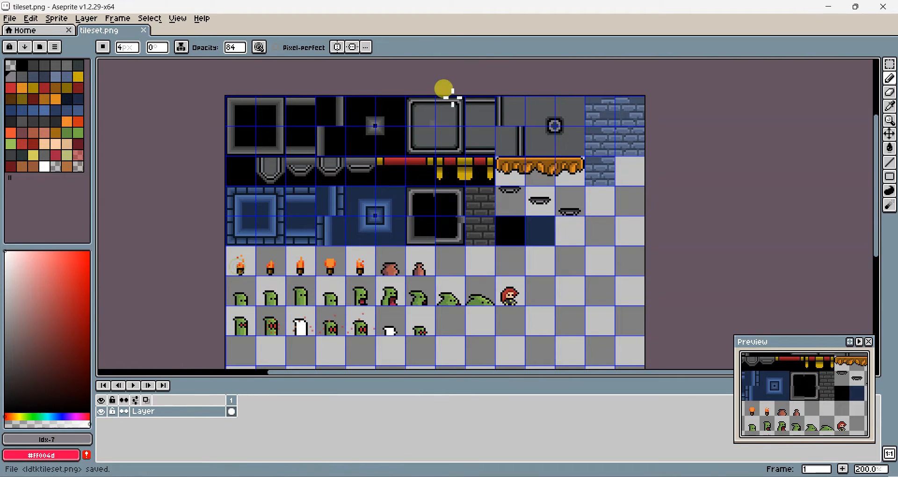
Close Aseprite and the File Explorer window to return to the LDTK project in GDevelop.
left_click(883, 6)
left_click(445, 240)
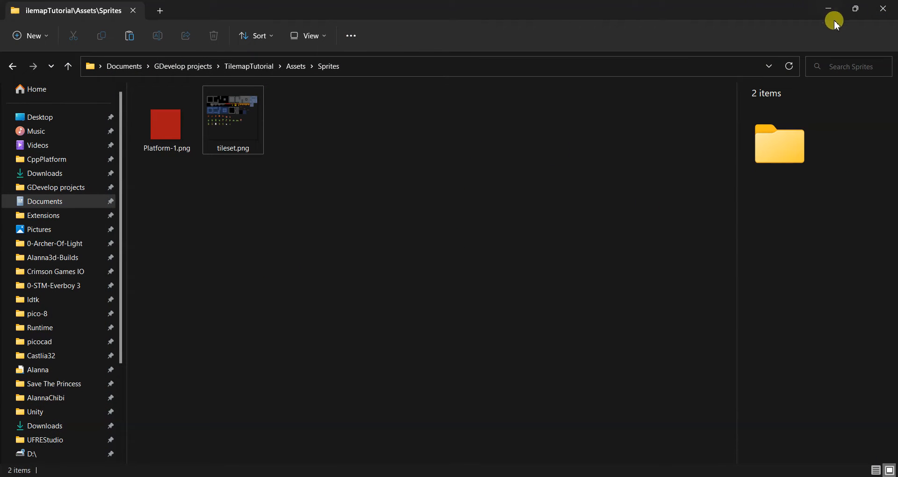
left_click(883, 9)
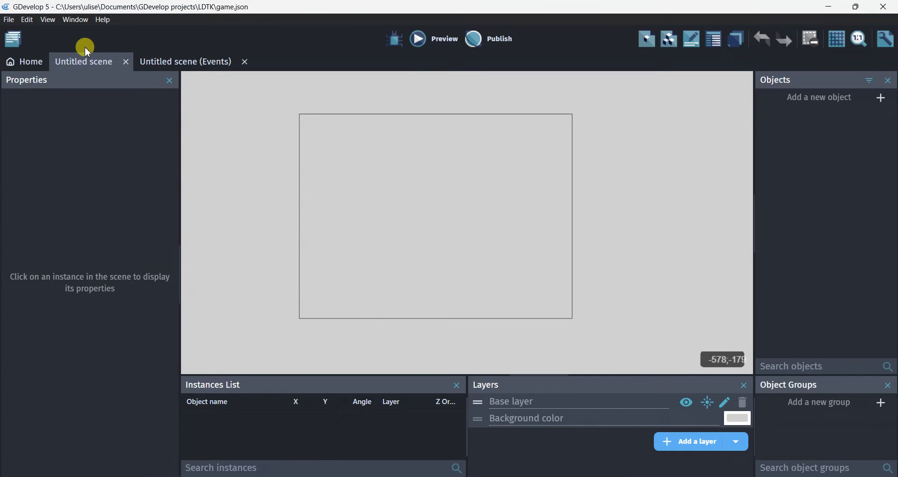
View the game settings entries in the project manager, then close it.
left_click(13, 38)
left_click(78, 55)
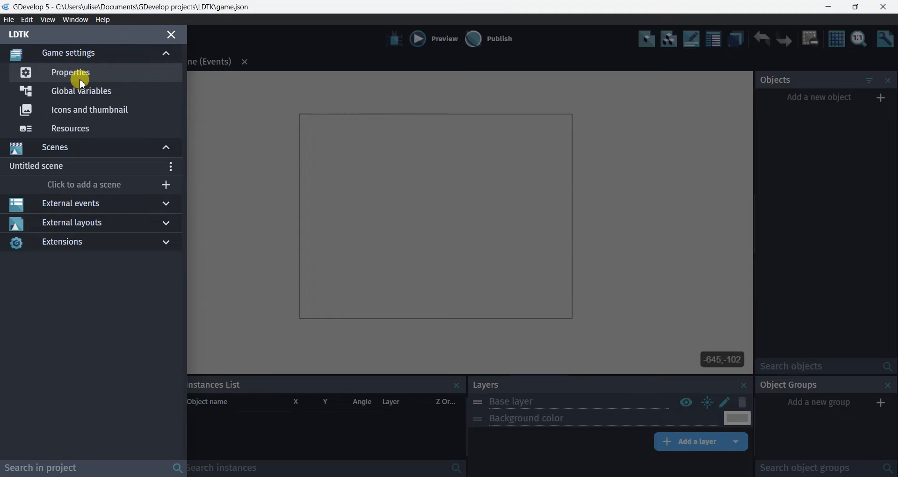
left_click(321, 234)
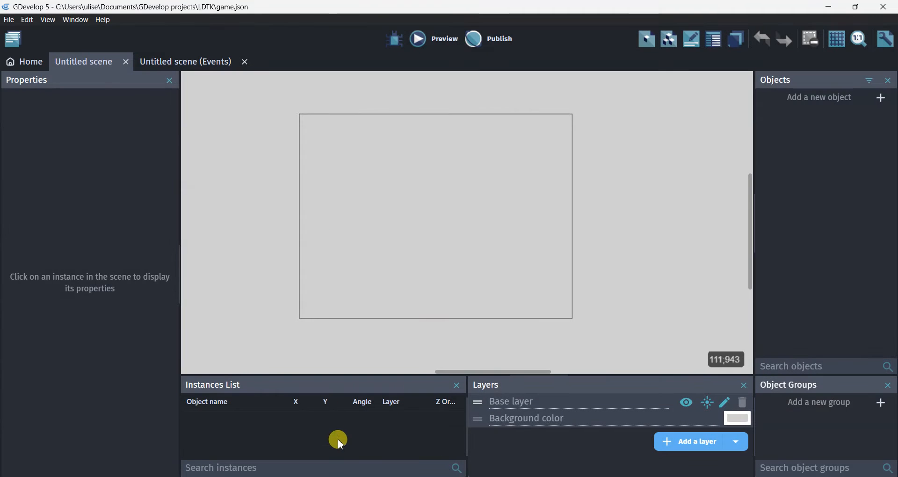
Open the Windows Calculator and divide 320 by 16 to work out the map width in tiles.
key("super")
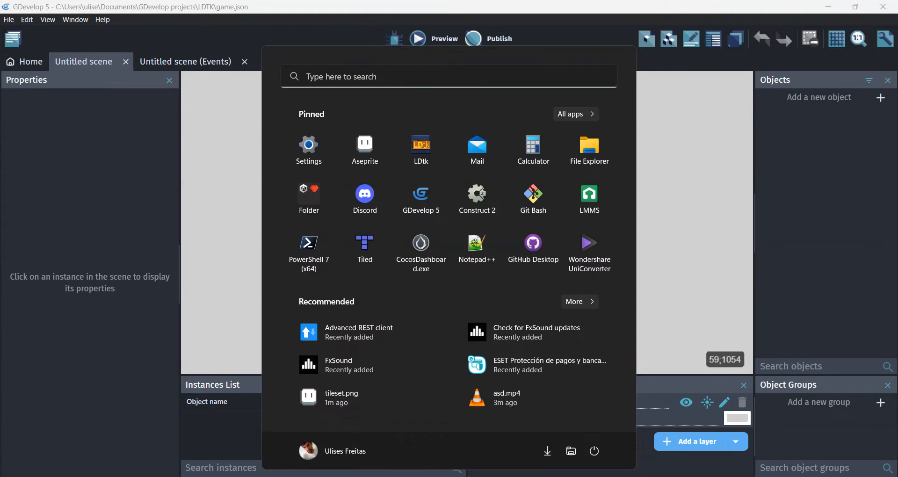
type("calculator")
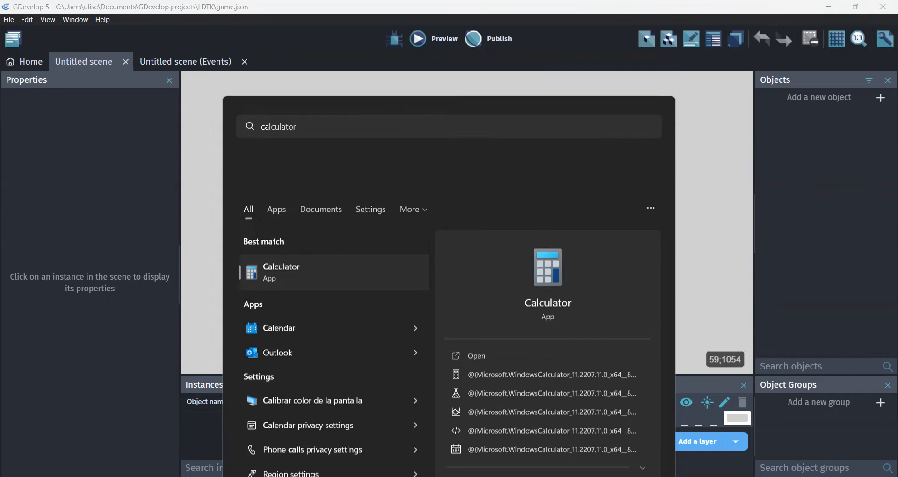
key("Return")
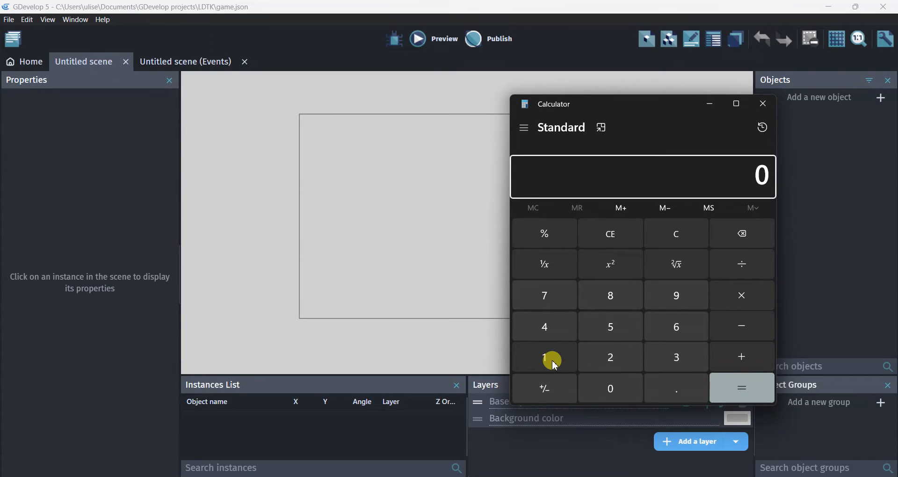
left_click(663, 358)
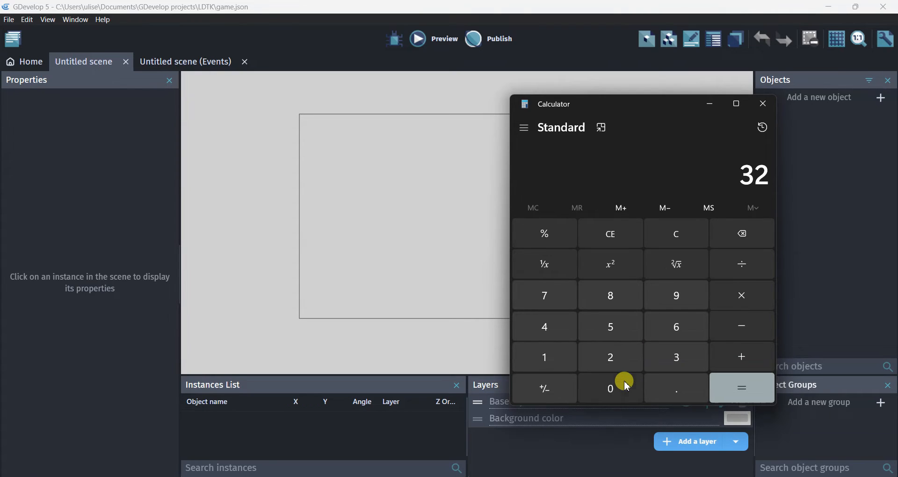
left_click(742, 262)
left_click(569, 352)
left_click(669, 322)
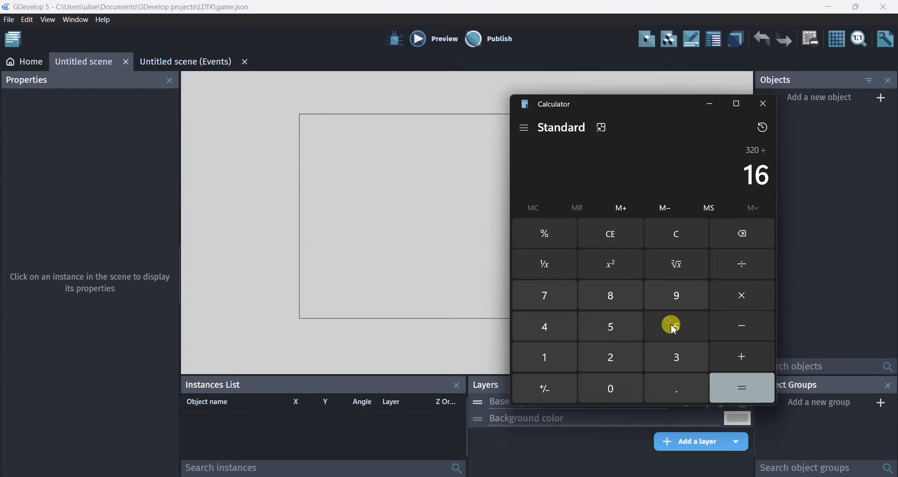
left_click(733, 386)
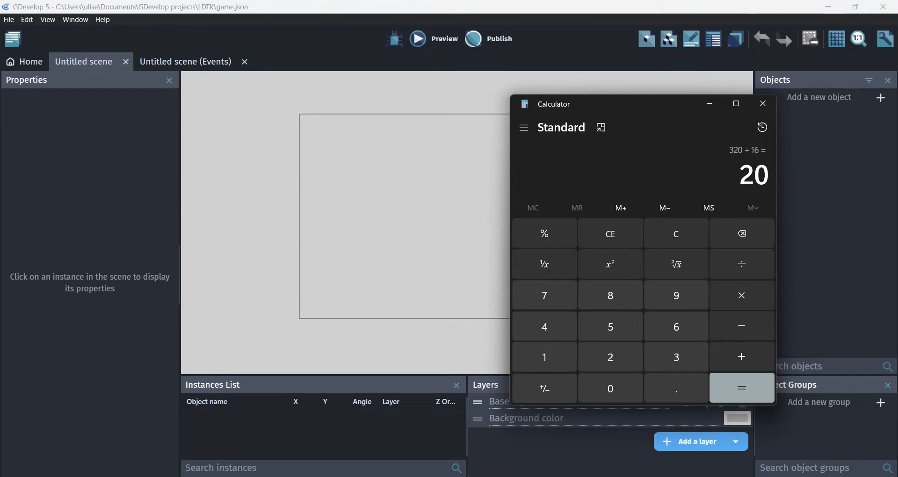
Switch to Tiled, dismiss the file error, and start a new map.
left_click(240, 475)
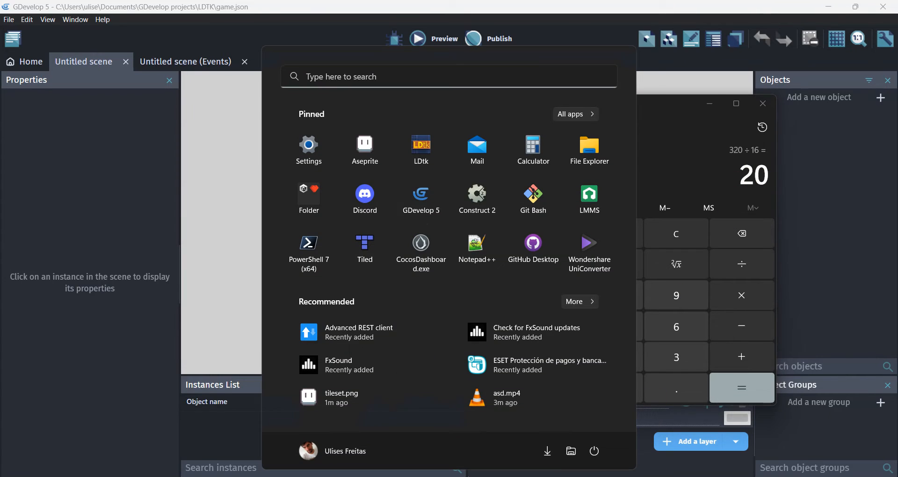
left_click(371, 253)
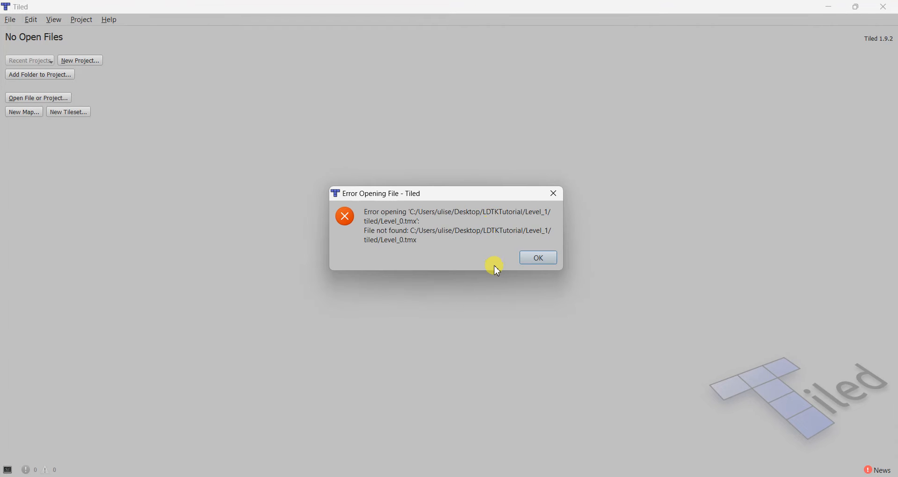
left_click(527, 259)
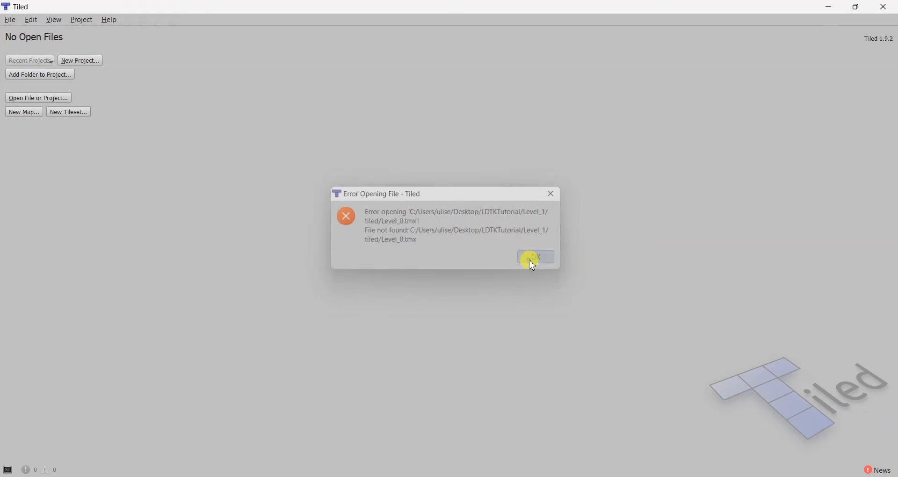
left_click(25, 112)
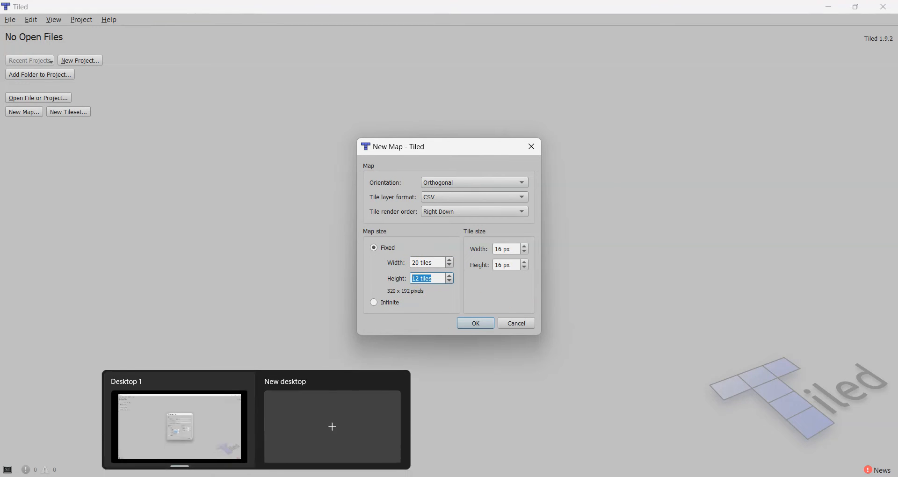
Launch Windows Magnifier and enlarge the New Map dialog to examine its map size and tile size settings.
key("super")
type("magnifier")
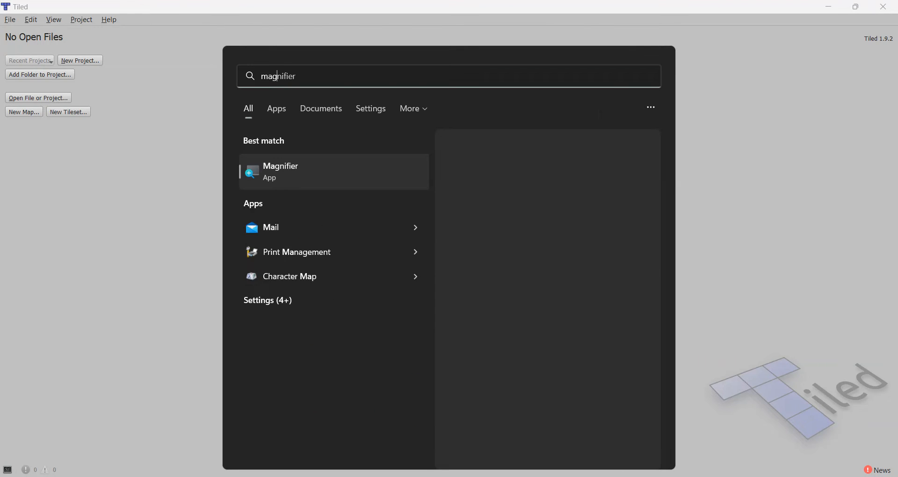
key("Return")
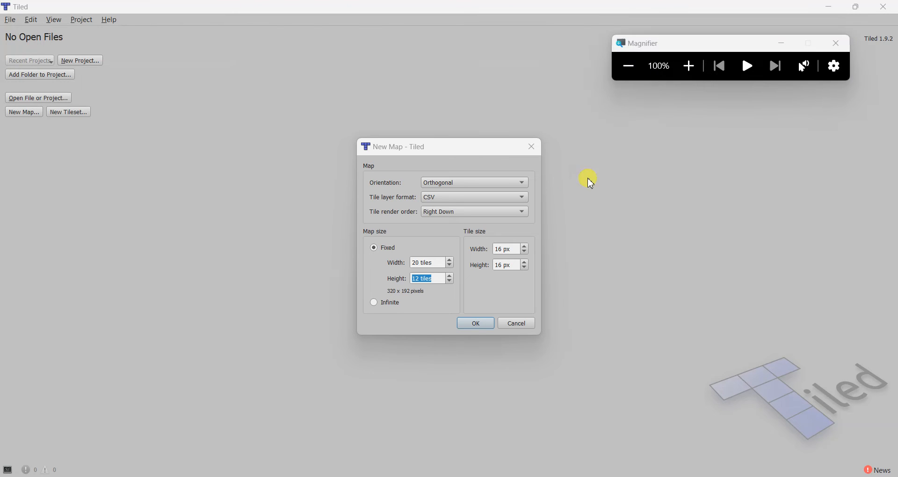
left_click(689, 66)
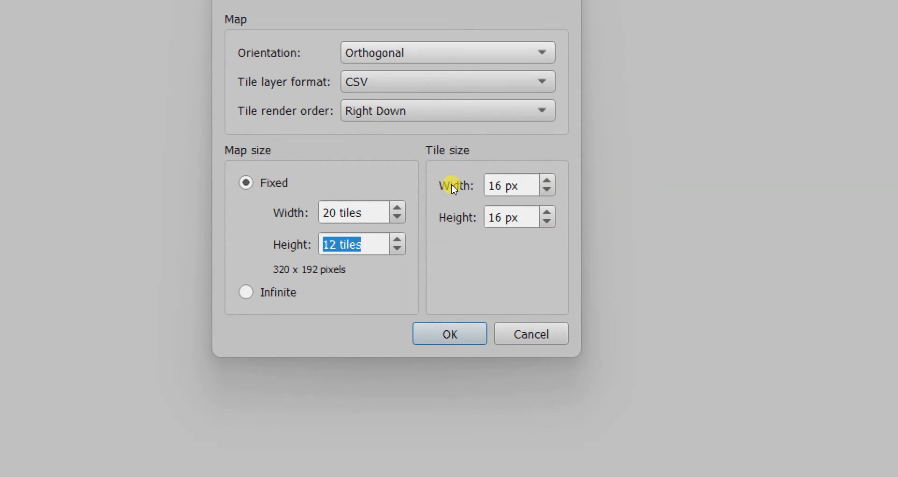
left_click(452, 185)
left_click(451, 185)
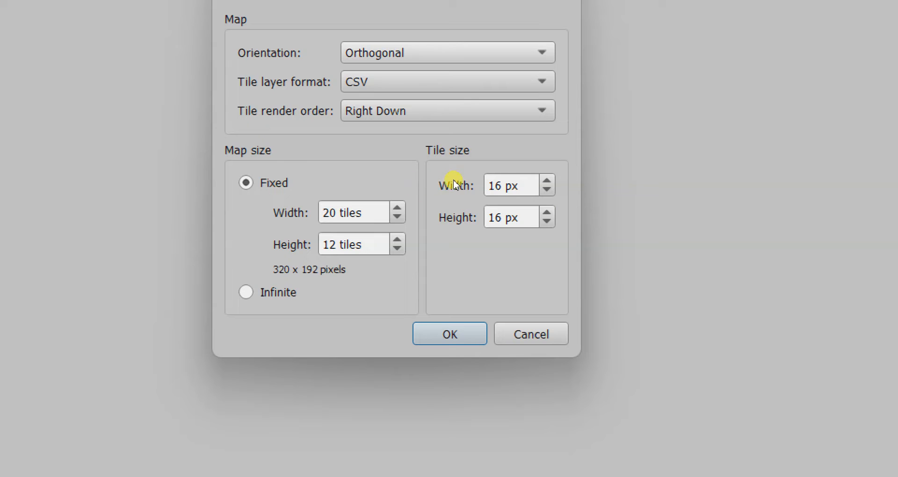
left_click(449, 192)
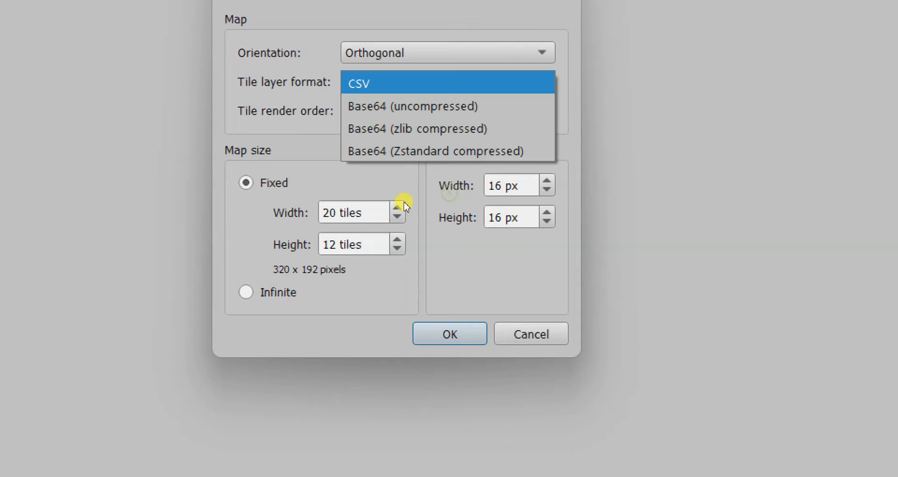
left_click(448, 207)
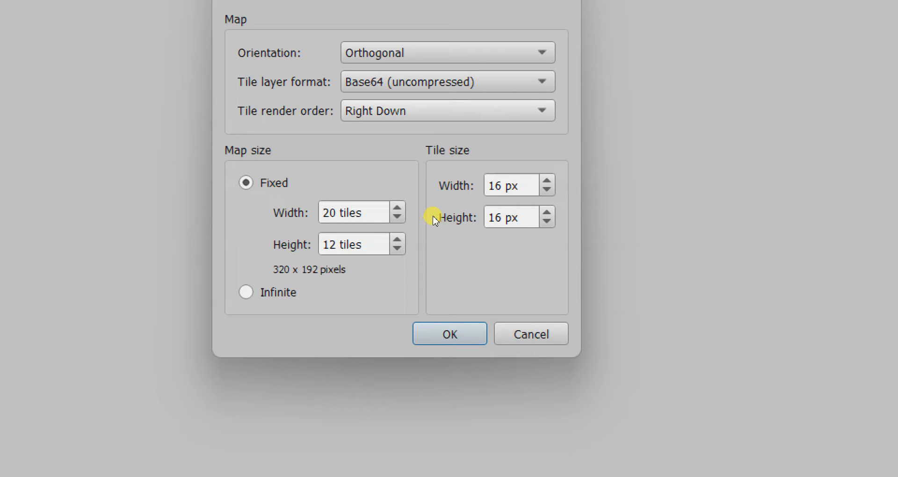
left_click(462, 207)
key("Down")
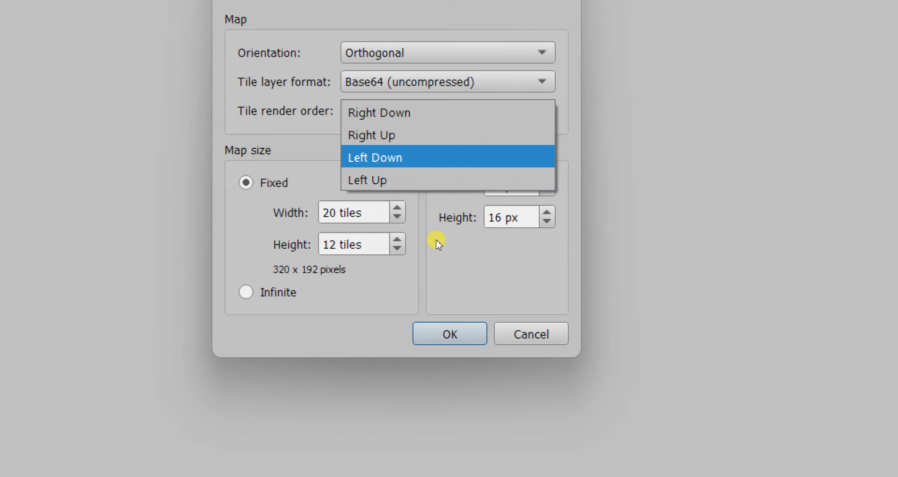
key("Return")
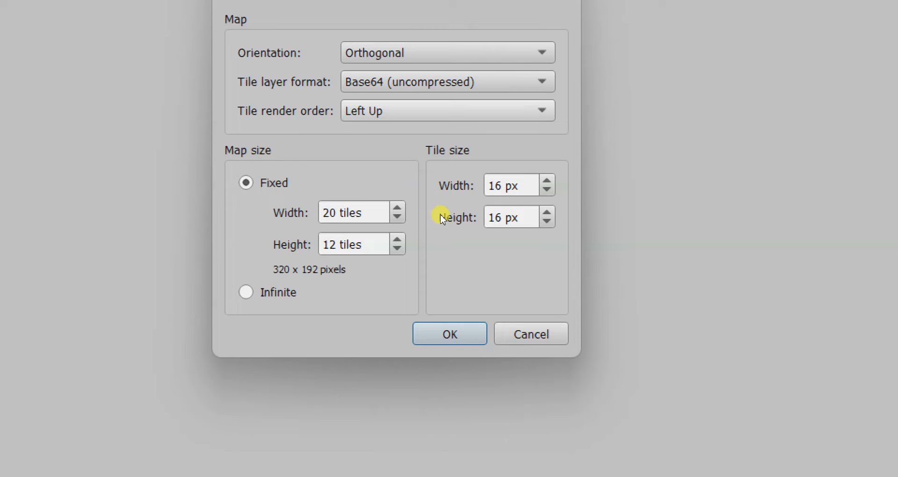
Review the map size and tile size fields of the new map, then cancel its creation.
key("Tab")
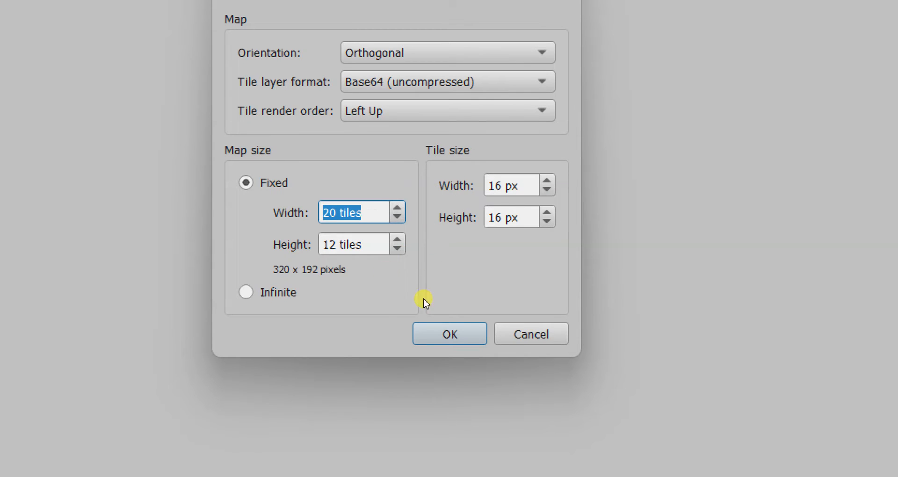
key("Tab")
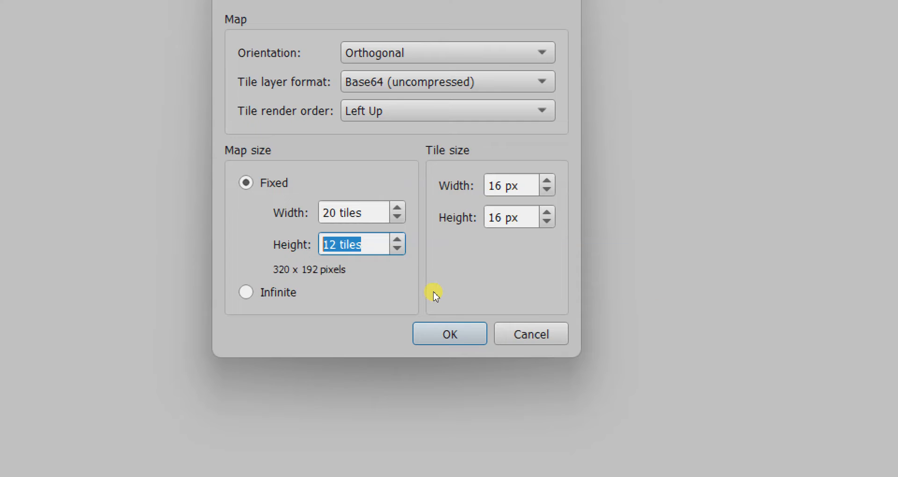
key("Tab")
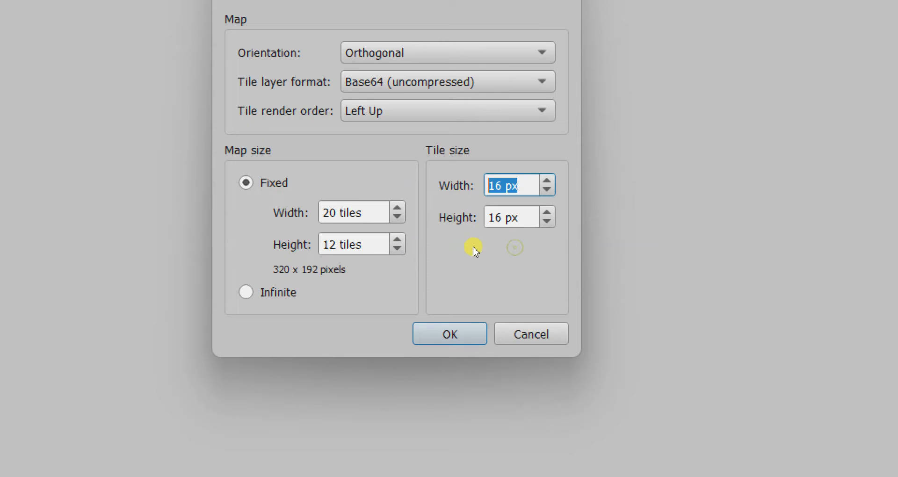
key("Tab")
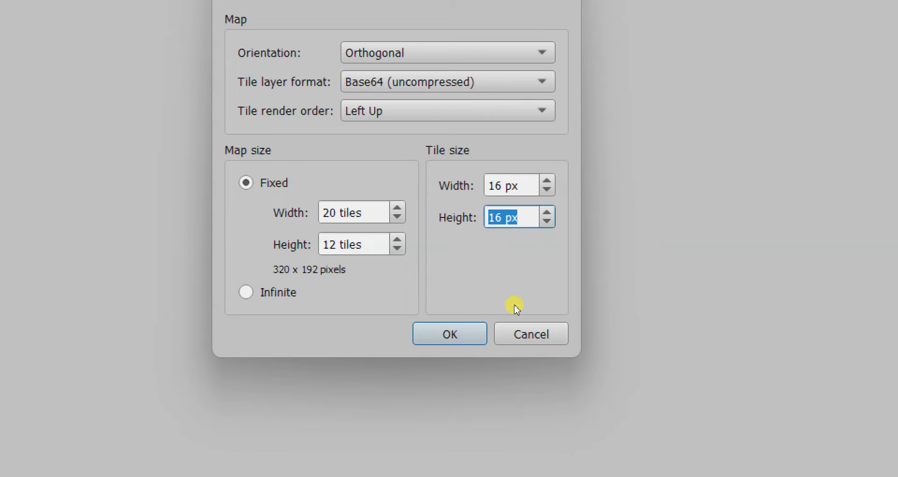
left_click(525, 333)
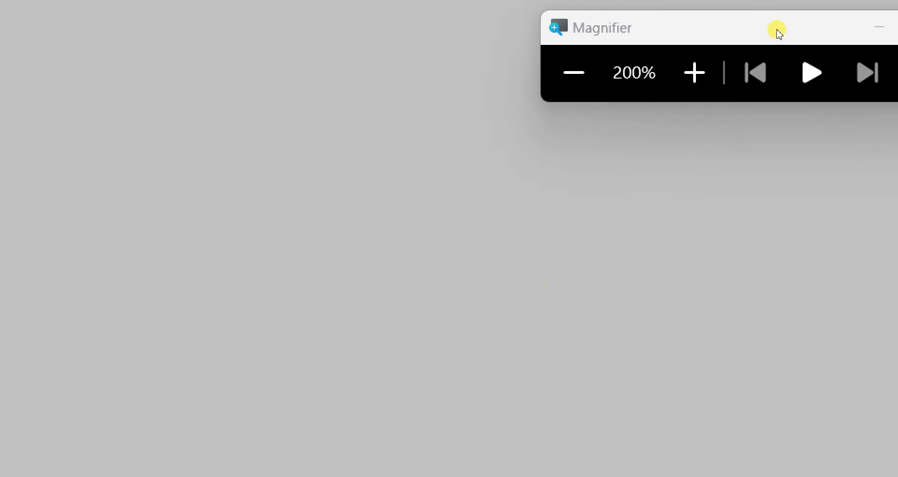
Close Magnifier, minimize Tiled to return to GDevelop, and close the Calculator.
left_click(574, 80)
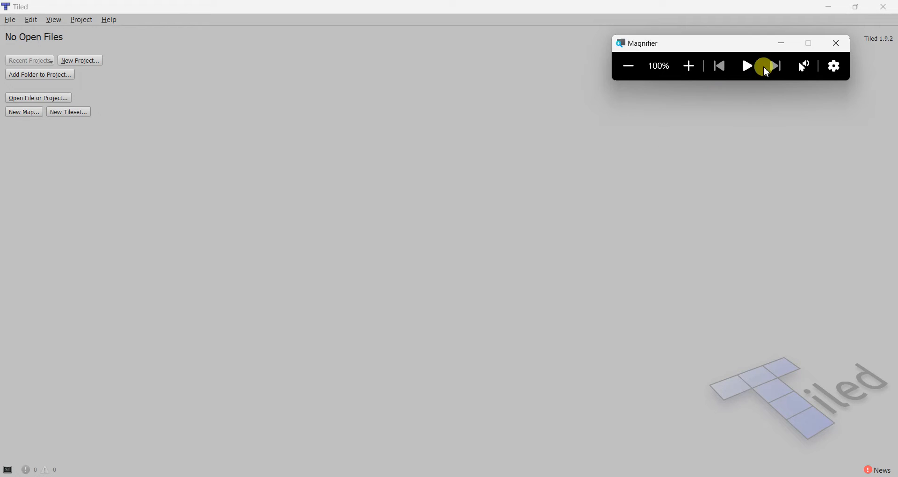
left_click(837, 43)
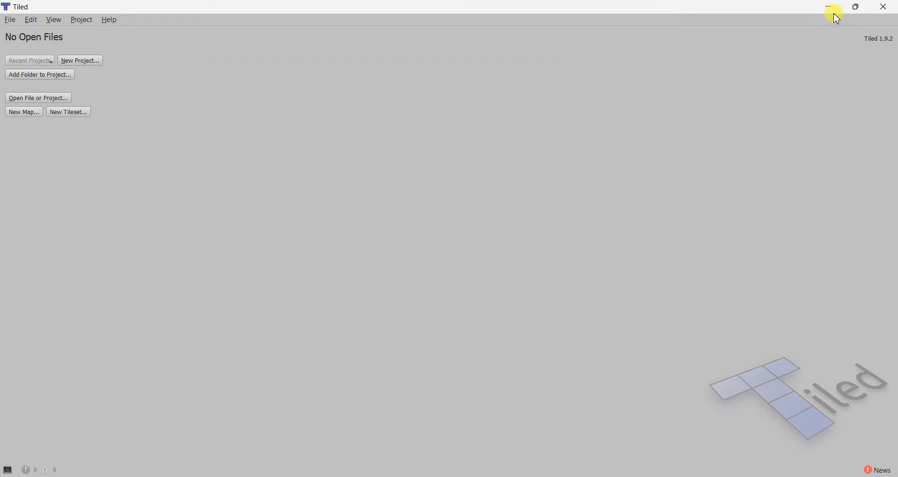
left_click(833, 14)
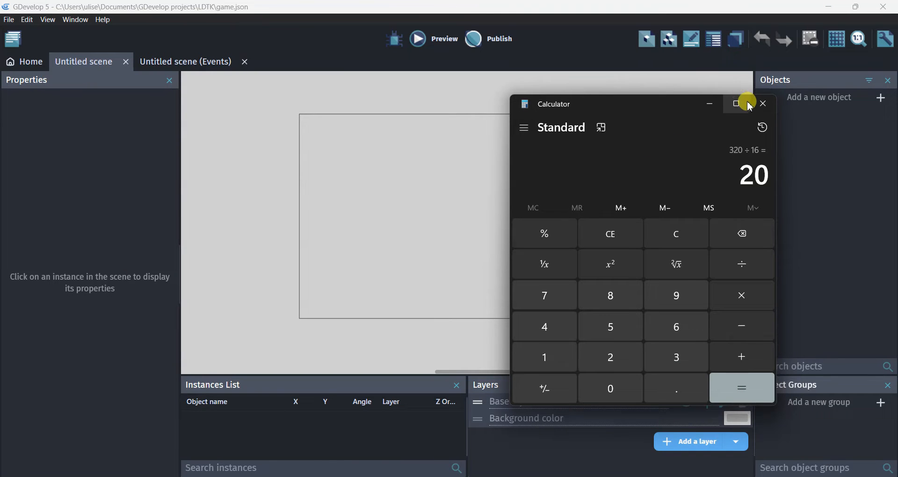
left_click(767, 103)
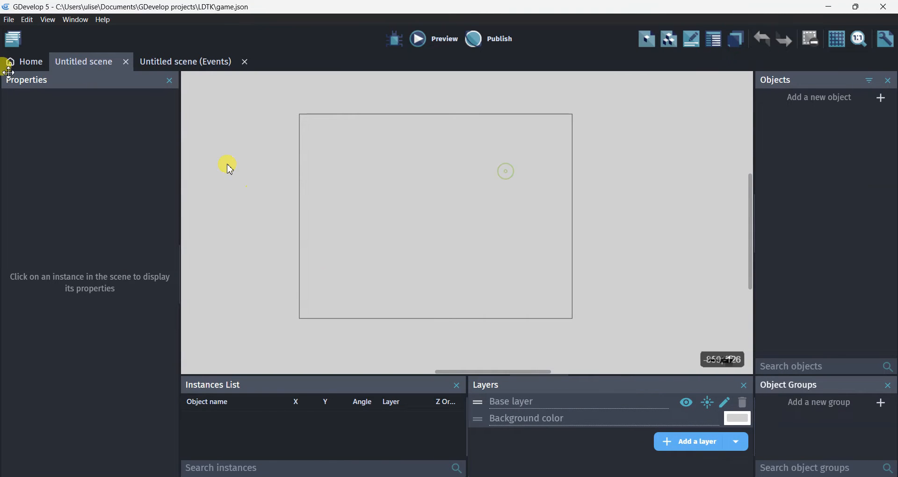
Open the game properties and copy the game name LDTK into the game description.
left_click(13, 39)
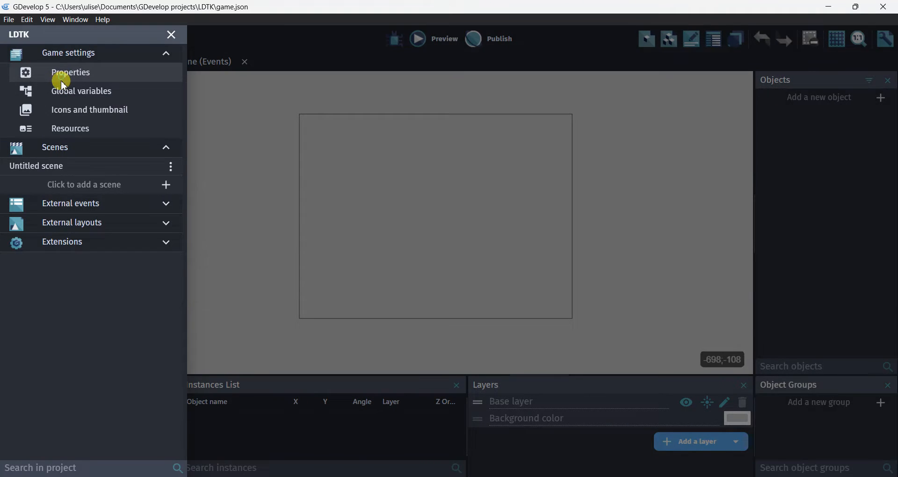
left_click(59, 76)
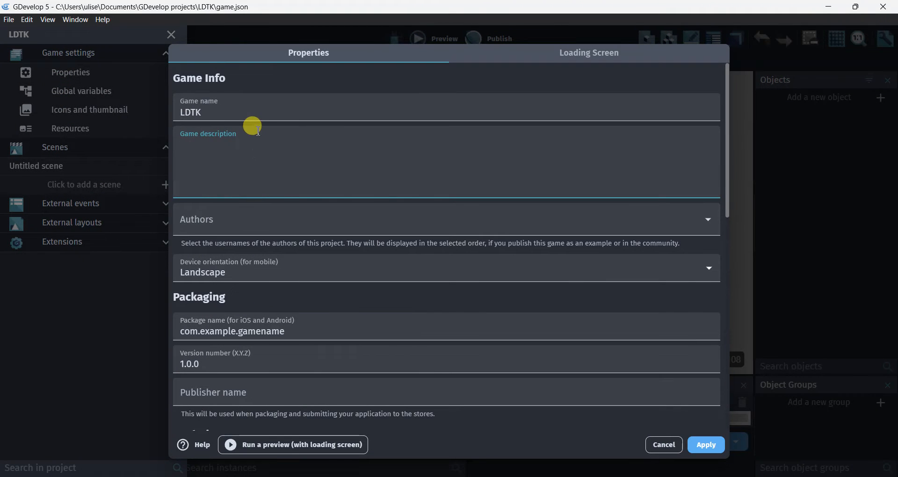
left_click(243, 115)
key("ctrl+c")
left_click(237, 150)
key("ctrl+v")
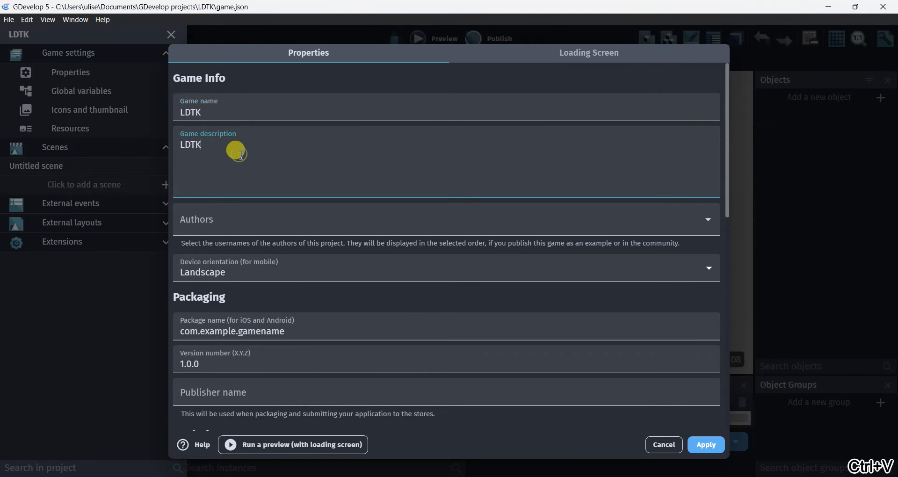
Set the game resolution to a width of 320 and a height of 192.
scroll(234, 292, "down", 10)
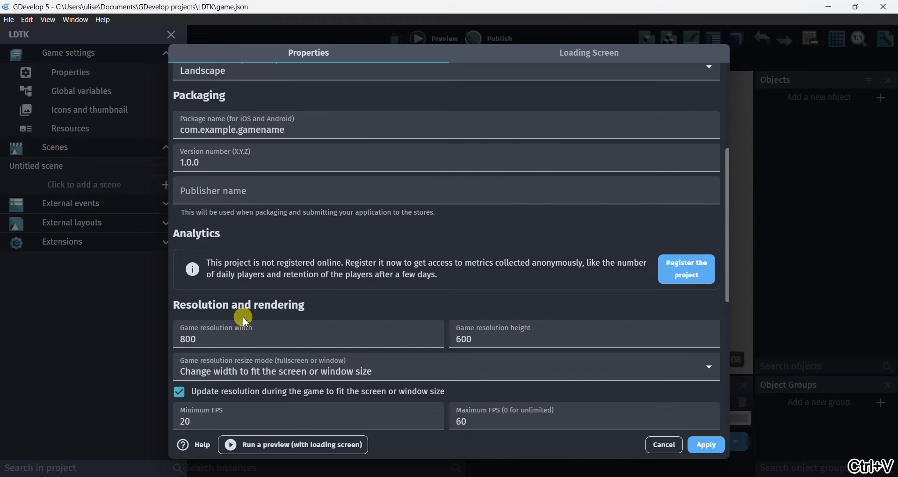
scroll(243, 234, "up", 2)
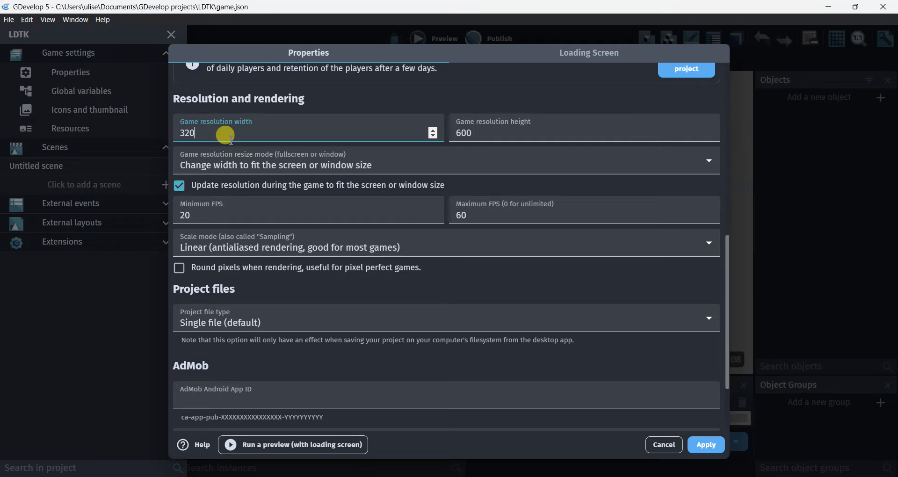
double_click(482, 133)
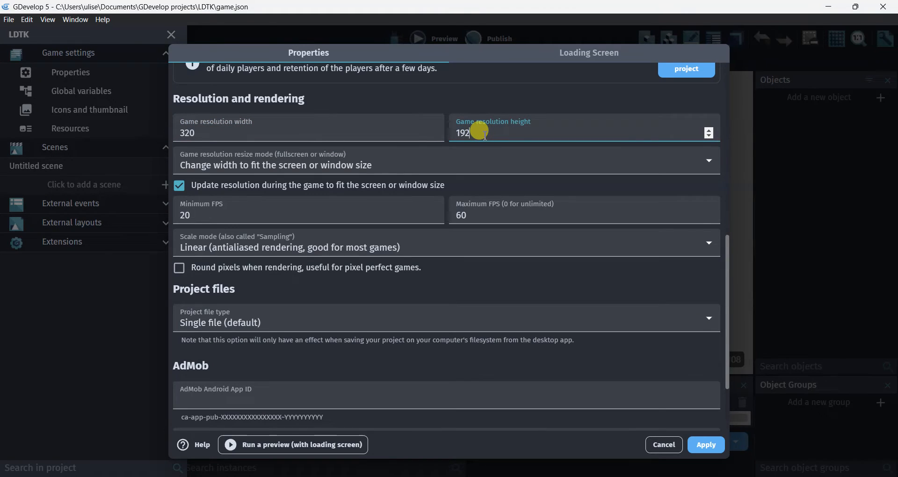
type("192")
Set the maximum FPS to 0 and the scale mode to Nearest, and apply the game properties.
double_click(502, 215)
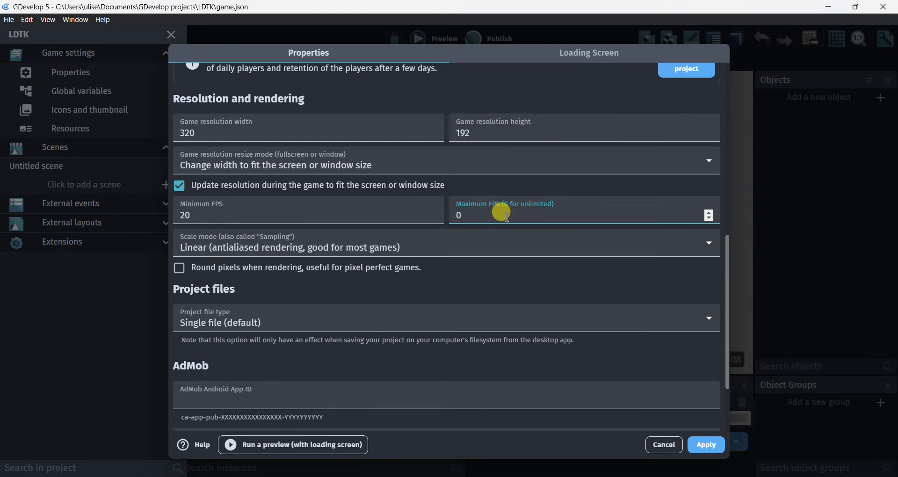
left_click(357, 246)
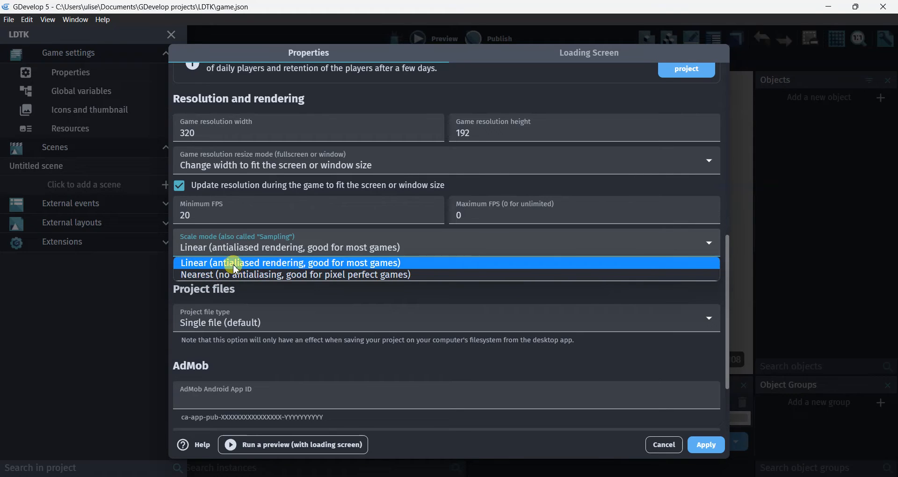
left_click(269, 275)
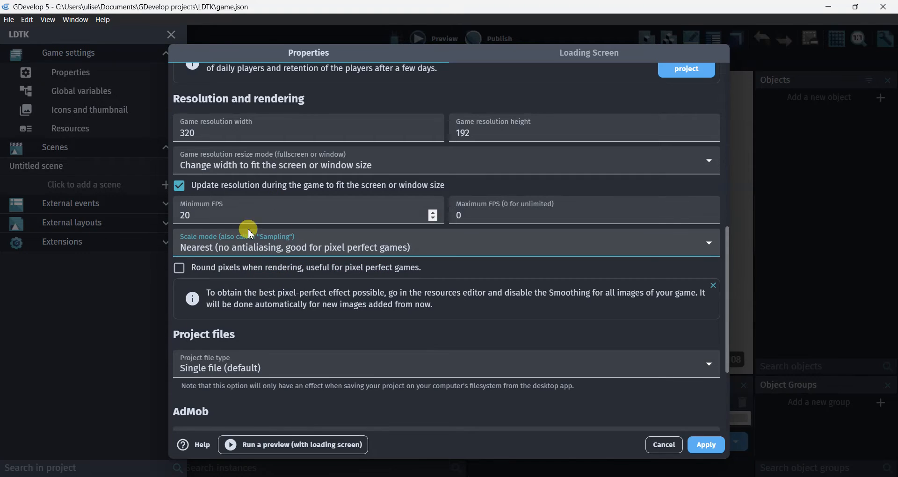
left_click(702, 444)
left_click(431, 261)
Frame the resized game area in the scene and show the grid.
scroll(350, 202, "up", 4)
middle_click_drag(344, 151, 397, 249)
scroll(401, 257, "up", 5)
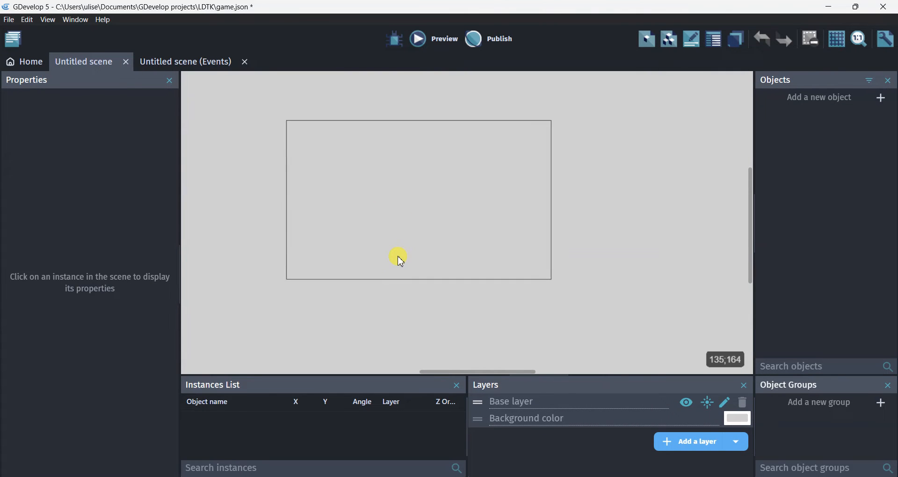
scroll(392, 197, "up", 1)
middle_click_drag(393, 194, 403, 212)
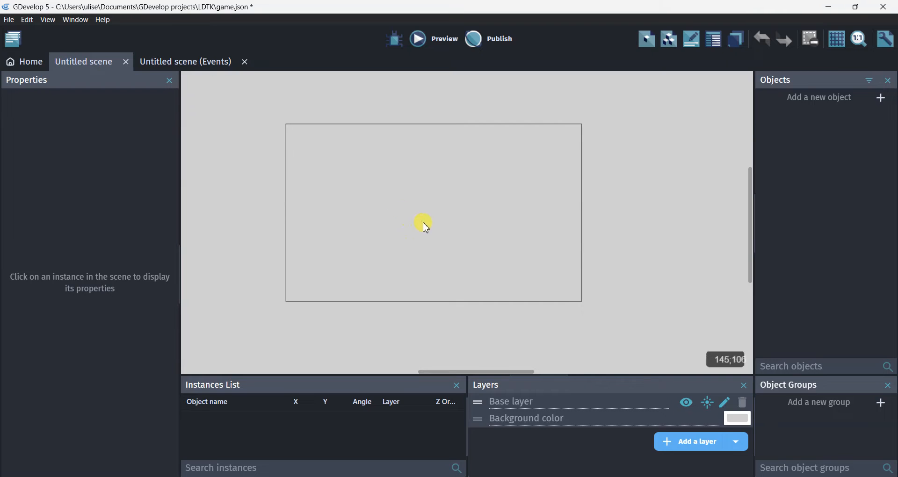
left_click(837, 39)
left_click(801, 65)
Set the scene grid's cell width and cell height to 16 pixels and apply the grid options.
left_click(837, 39)
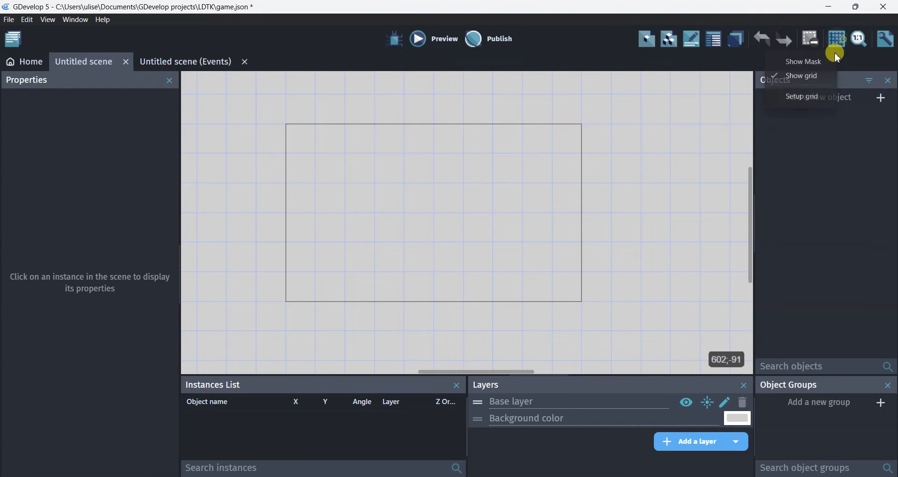
left_click(823, 93)
left_click(305, 255)
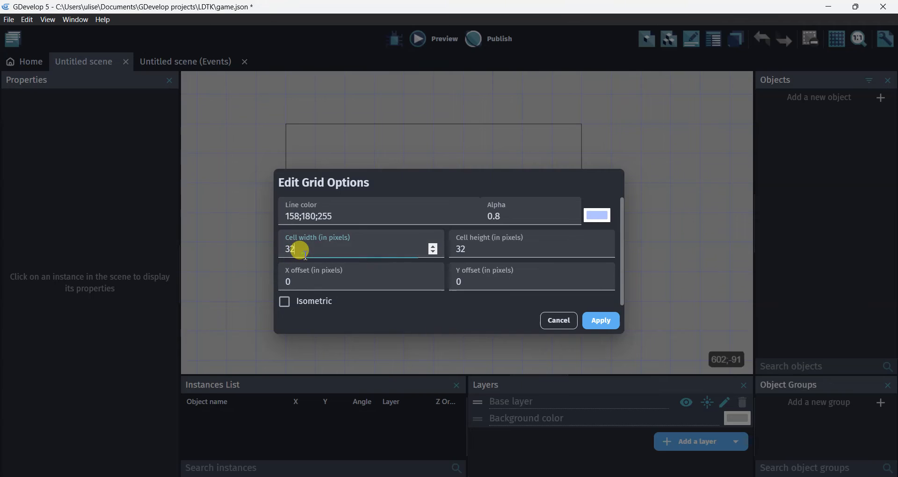
type("16")
key("Tab")
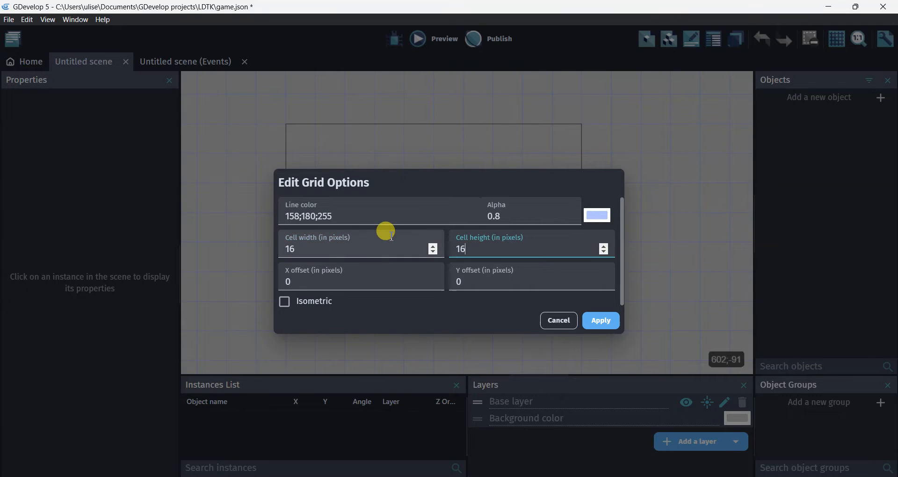
left_click(612, 320)
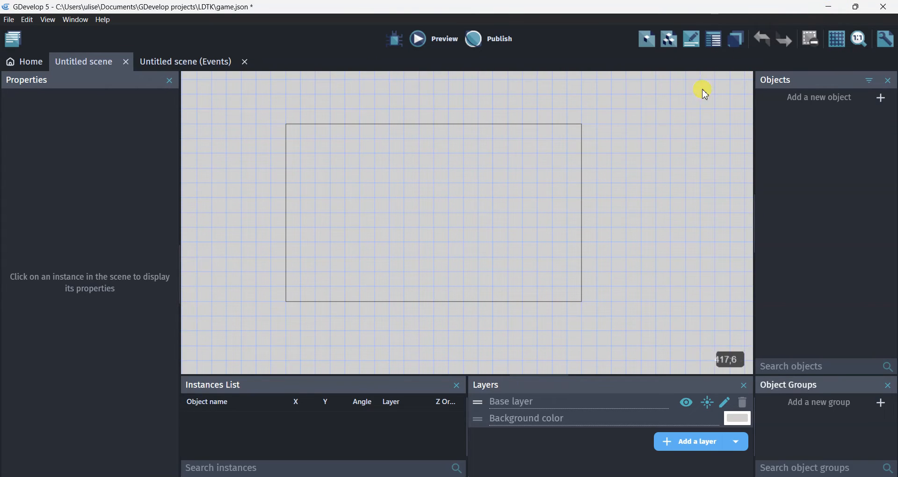
Switch to the LDtk website in the browser, view the free download options without paying, and close the download window.
left_click(831, 6)
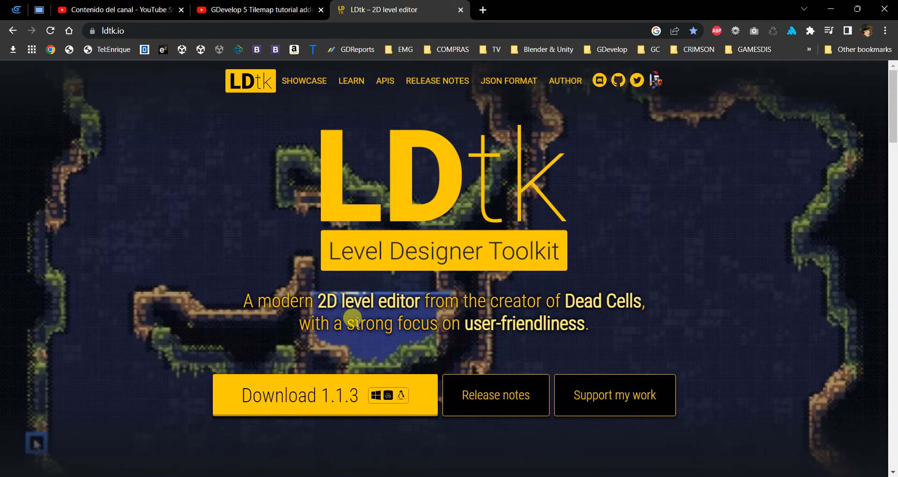
left_click(306, 407)
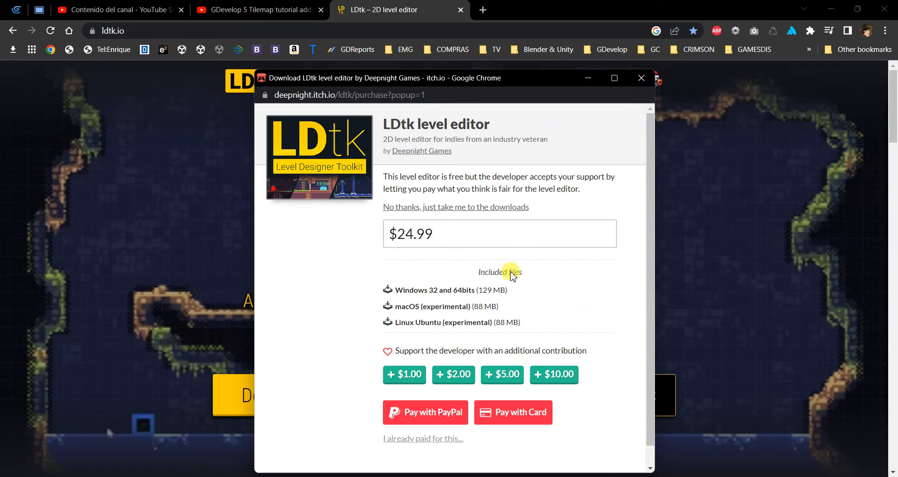
left_click(407, 209)
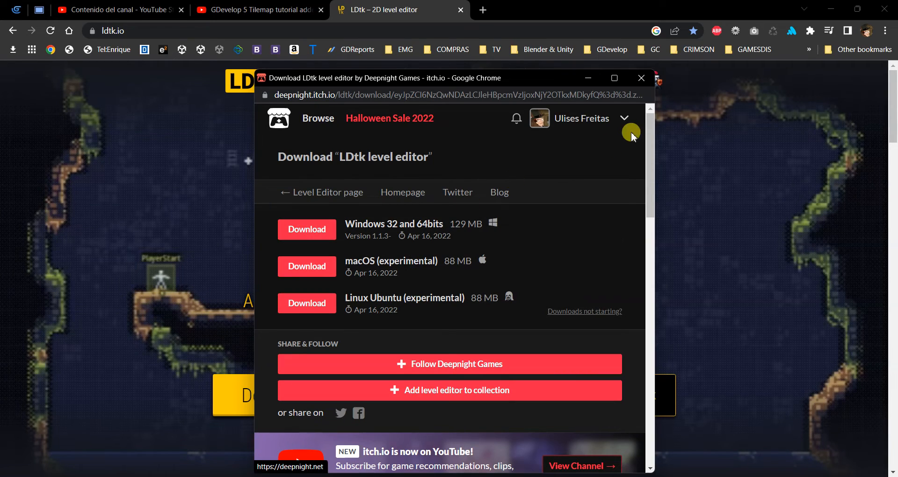
left_click(641, 78)
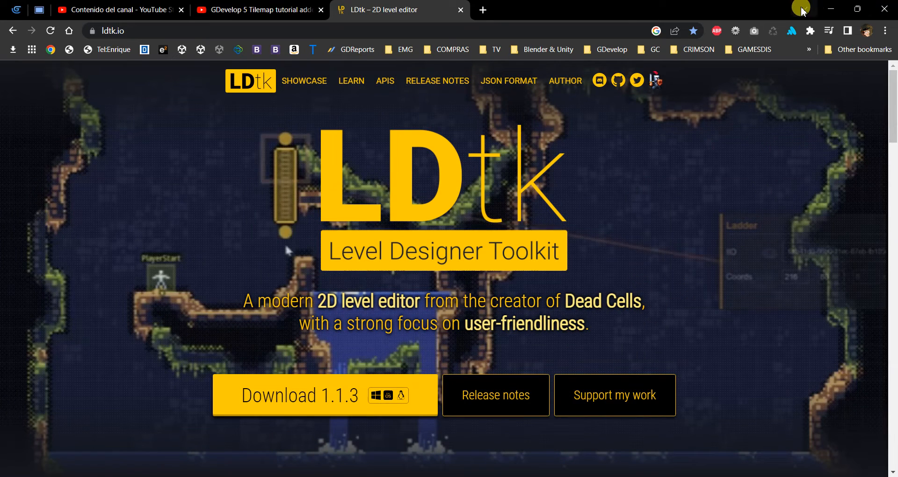
Switch from the browser to LDtk by launching it.
left_click(831, 9)
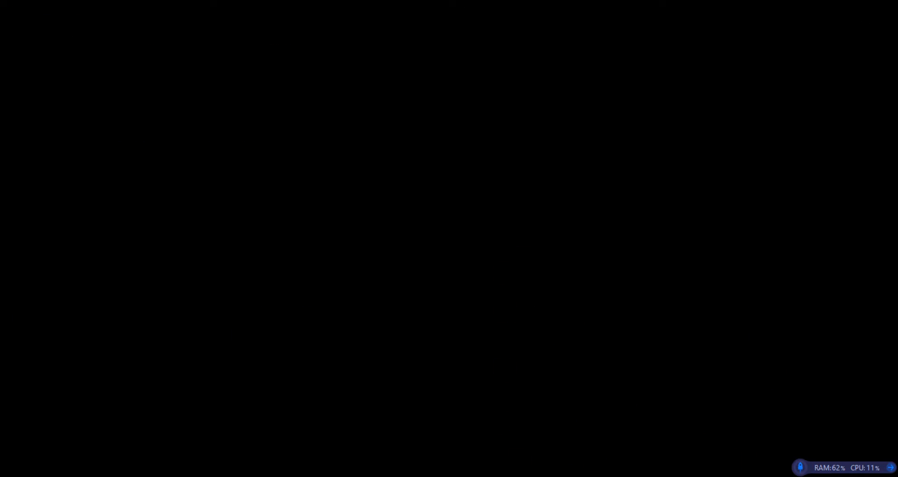
key("super")
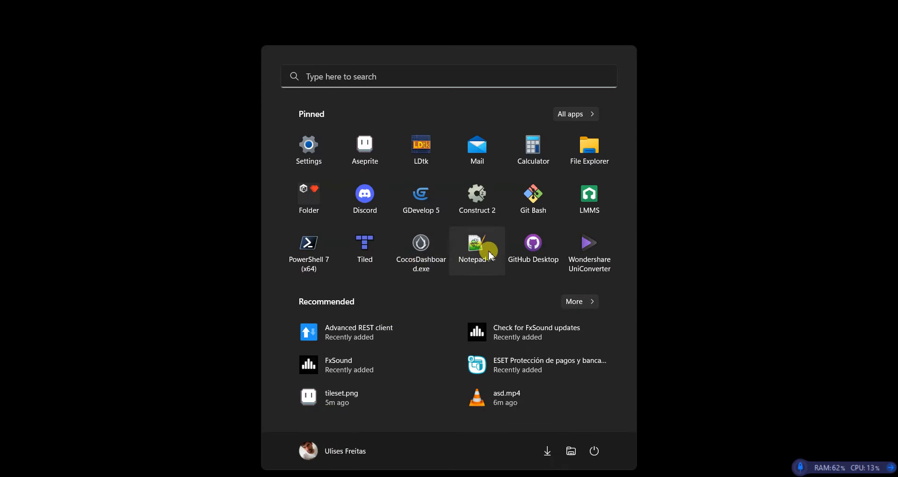
left_click(421, 149)
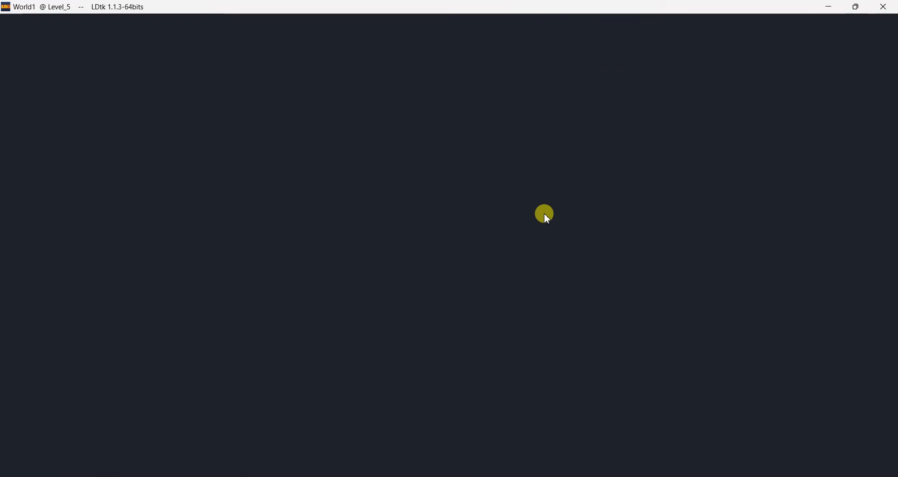
Look over the connected levels of World1 in the world view and return to the LDtk home screen.
scroll(577, 315, "down", 5)
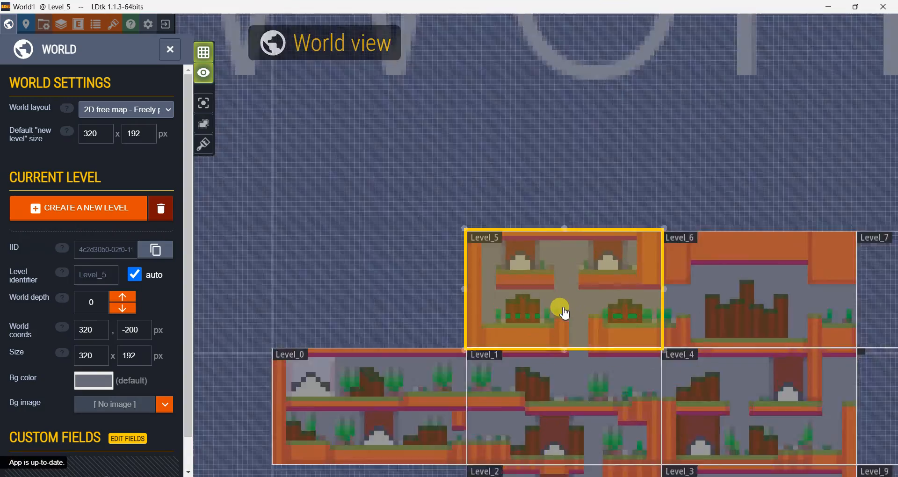
scroll(551, 299, "up", 3)
middle_click_drag(571, 337, 407, 201)
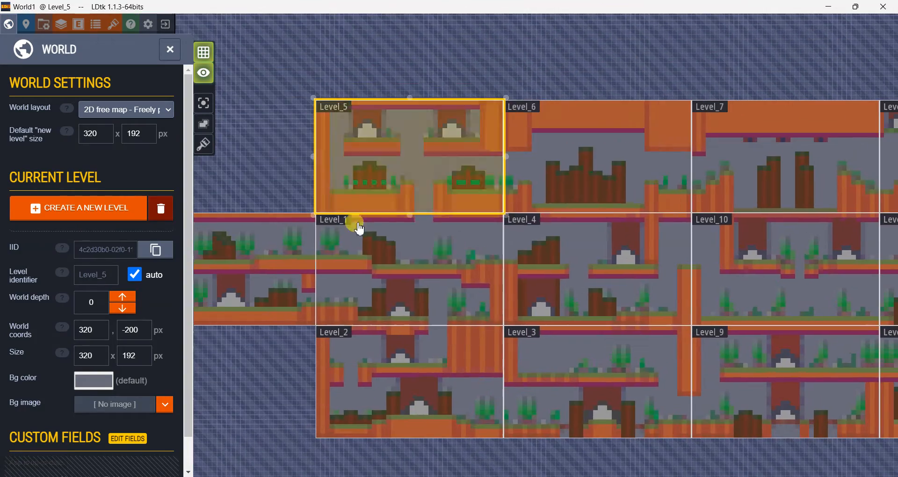
left_click(170, 49)
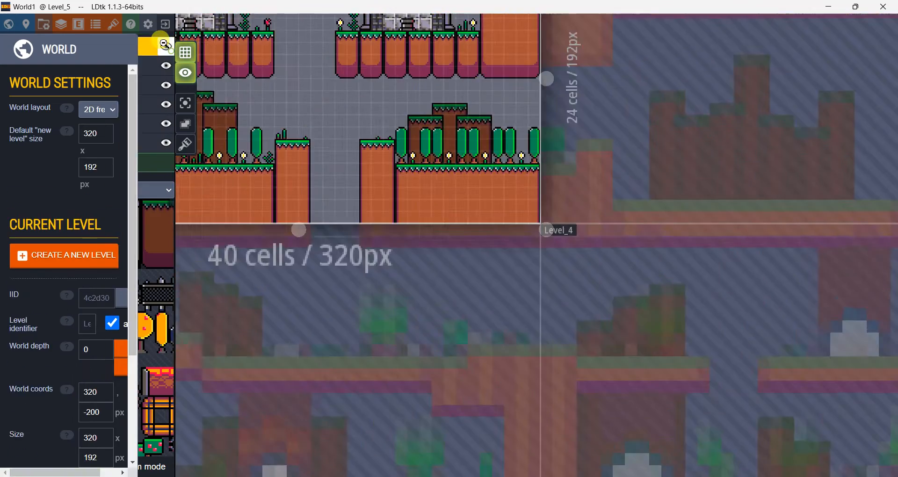
left_click(166, 28)
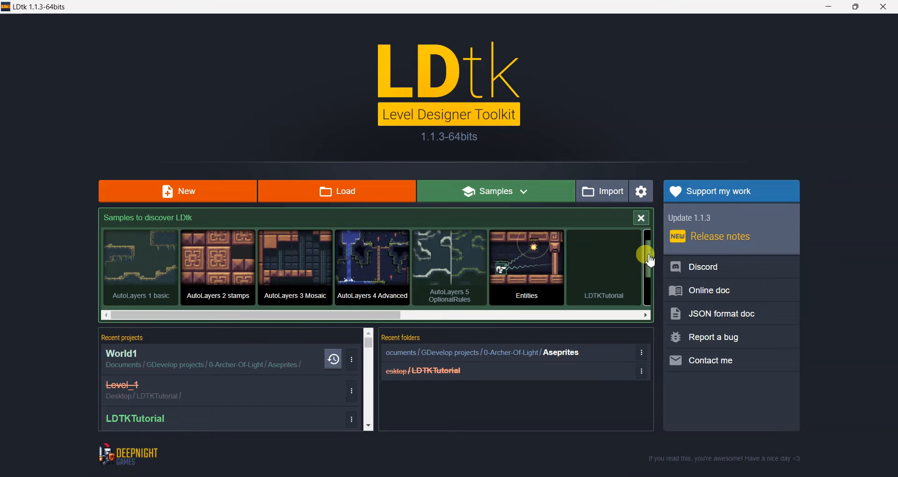
Open the SeparateLevelFiles sample, view its levels in the world view and return to the home screen.
left_click(651, 276)
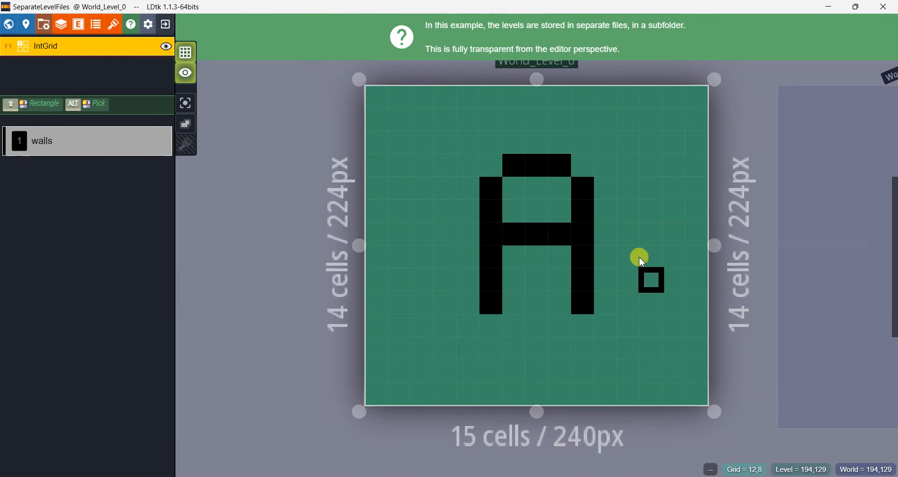
key("w")
scroll(511, 261, "down", 5)
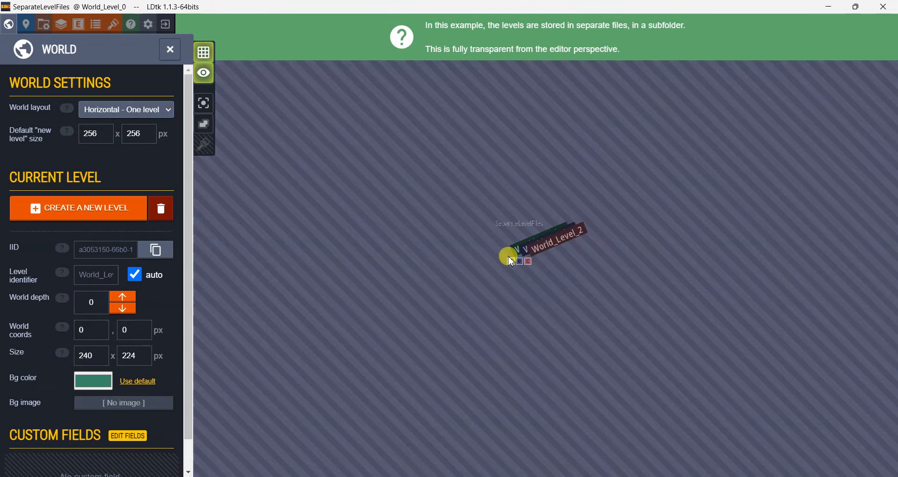
scroll(511, 261, "up", 5)
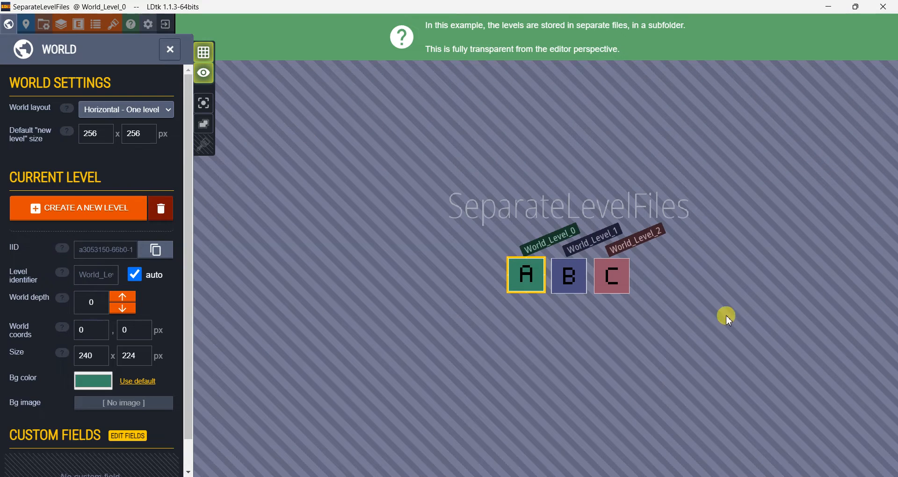
left_click(164, 50)
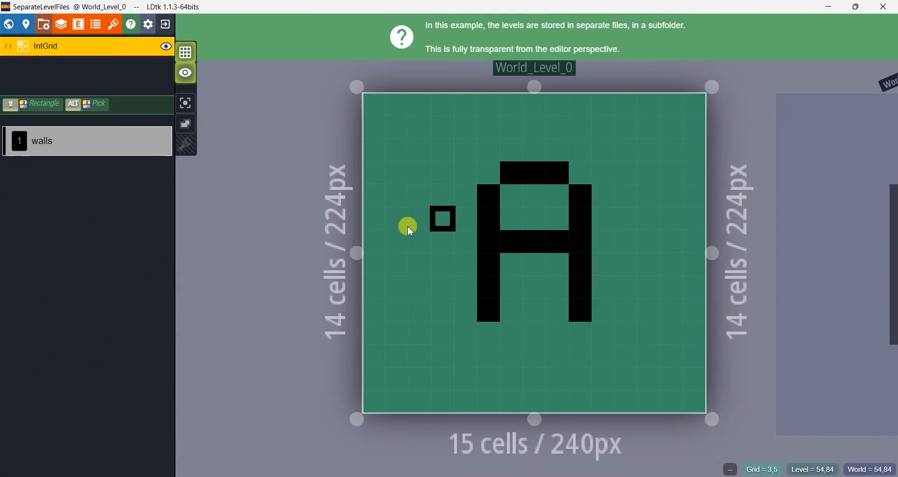
key("w")
left_click(169, 46)
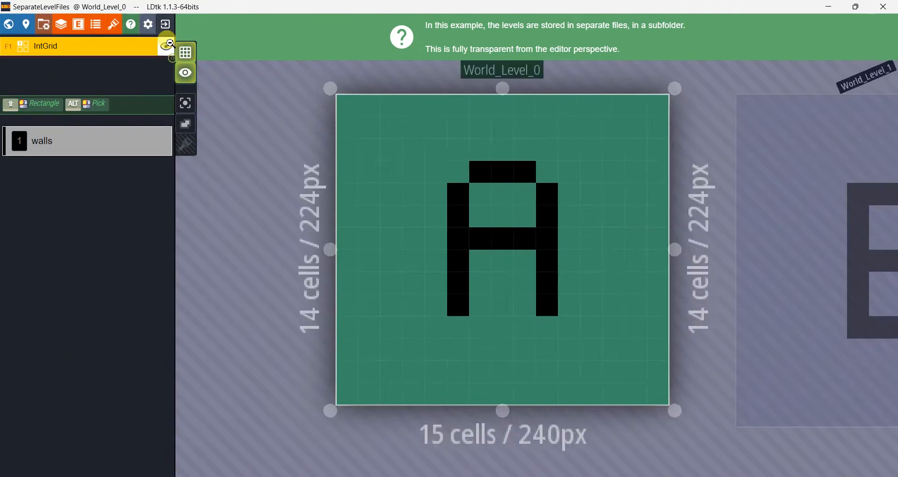
left_click(167, 26)
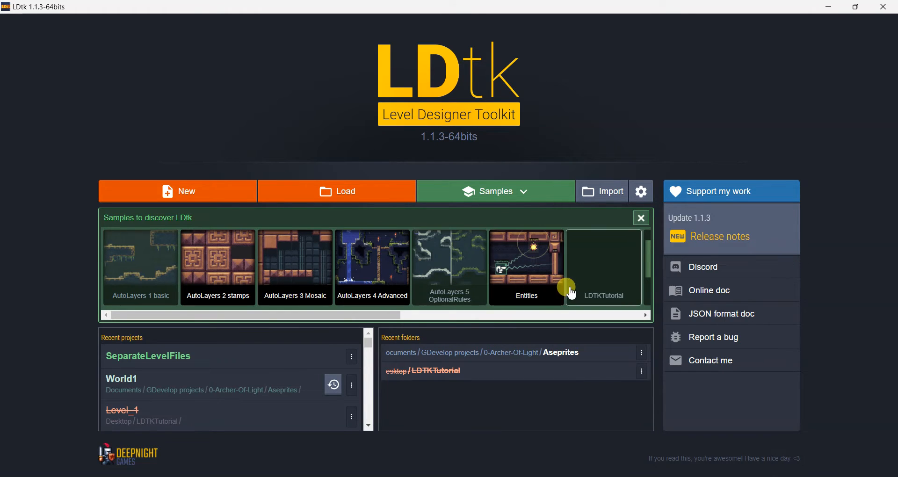
Open the Typical 2D platformer example and view its Bottom level from the world view.
left_click_drag(291, 315, 557, 315)
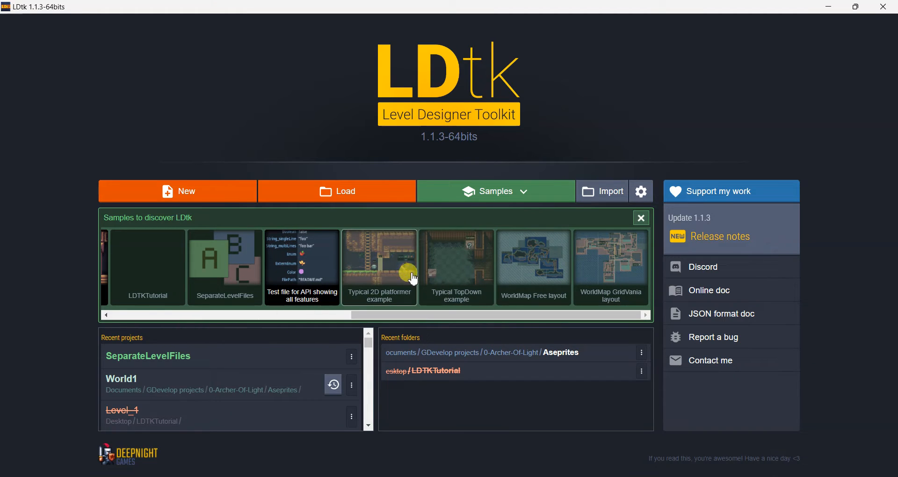
left_click(381, 282)
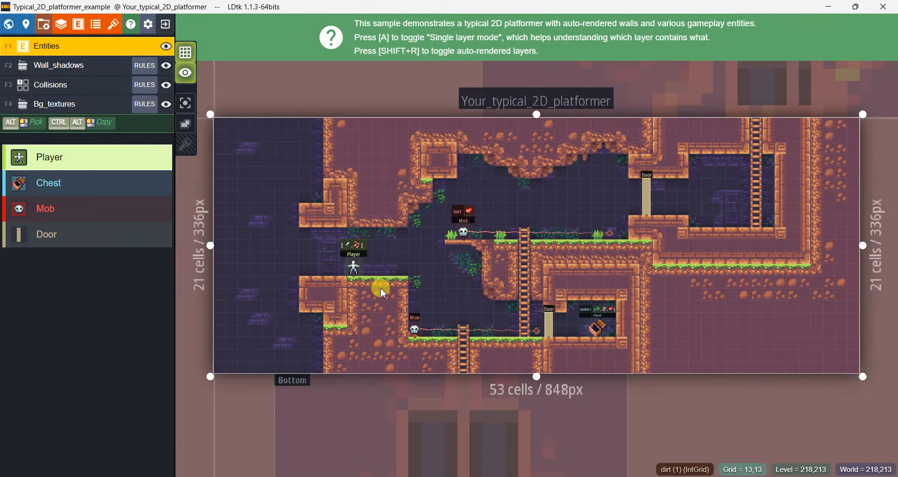
scroll(672, 264, "down", 2)
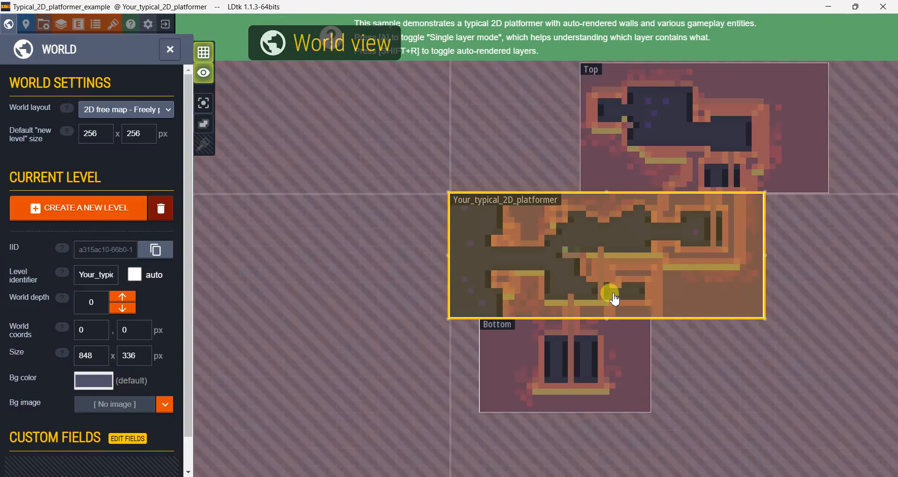
scroll(613, 295, "up", 2)
middle_click_drag(545, 183, 539, 48)
left_click(537, 403)
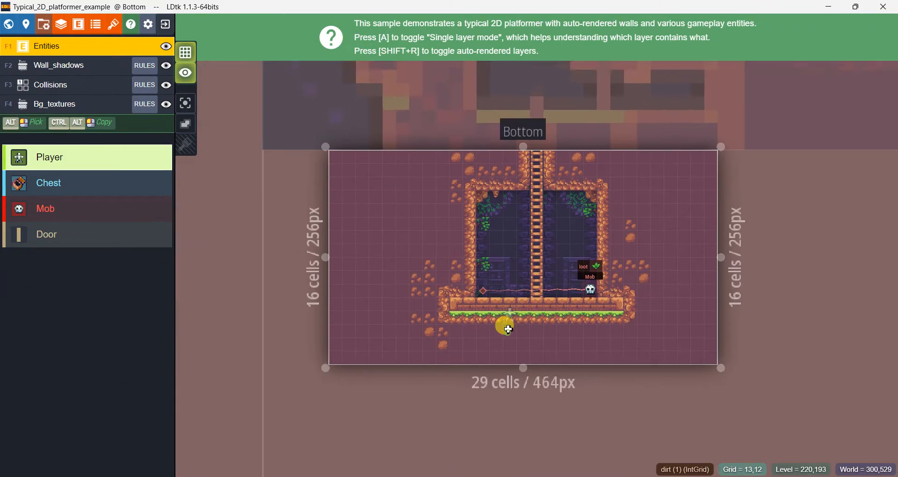
Return to the world view of the platformer sample and open its Top level.
key("w")
middle_click_drag(592, 165, 445, 307)
scroll(444, 307, "up", 1)
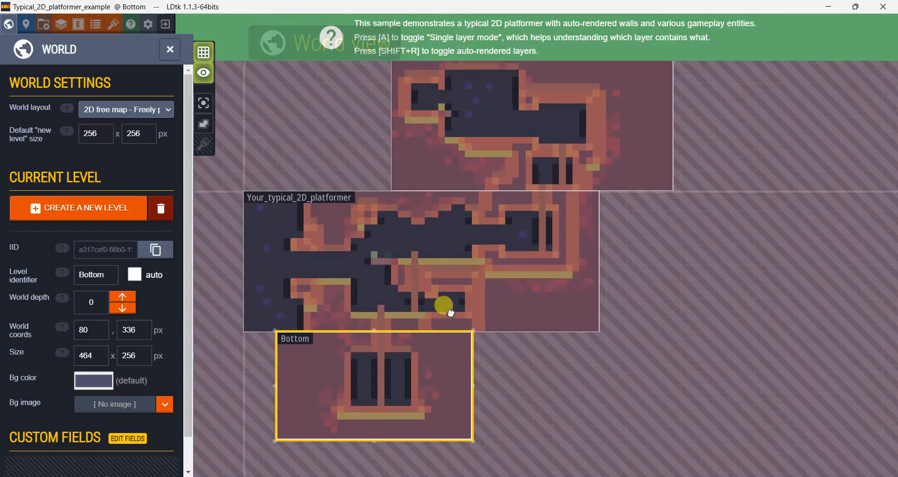
double_click(512, 151)
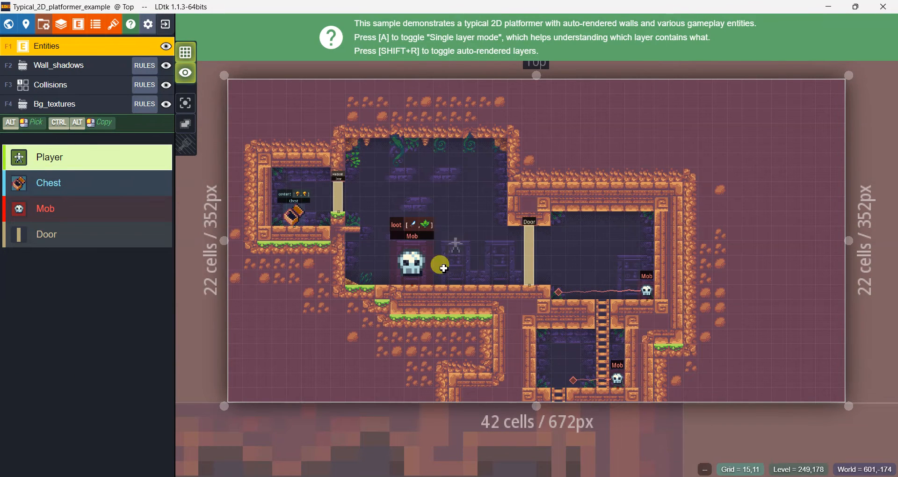
Inspect the large Mob entity and the Wall_shadows, Collisions and Bg_textures layers, and return to the home screen.
left_click(413, 261)
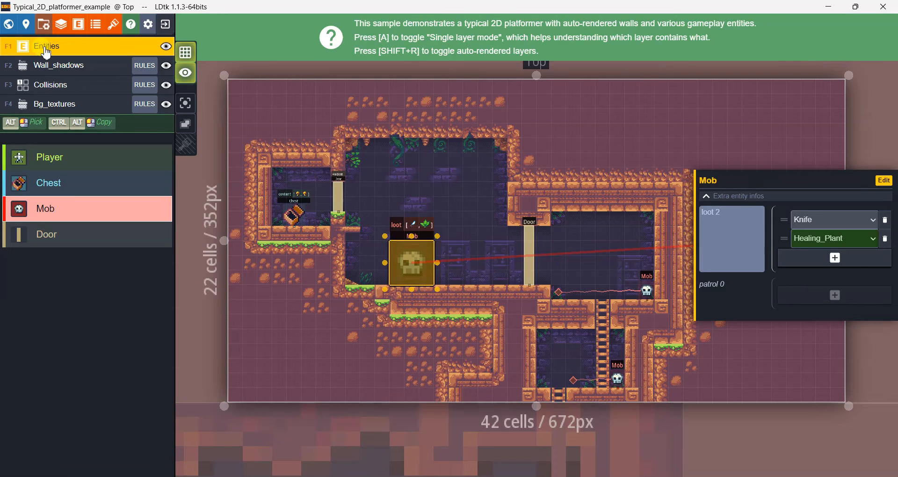
left_click(49, 66)
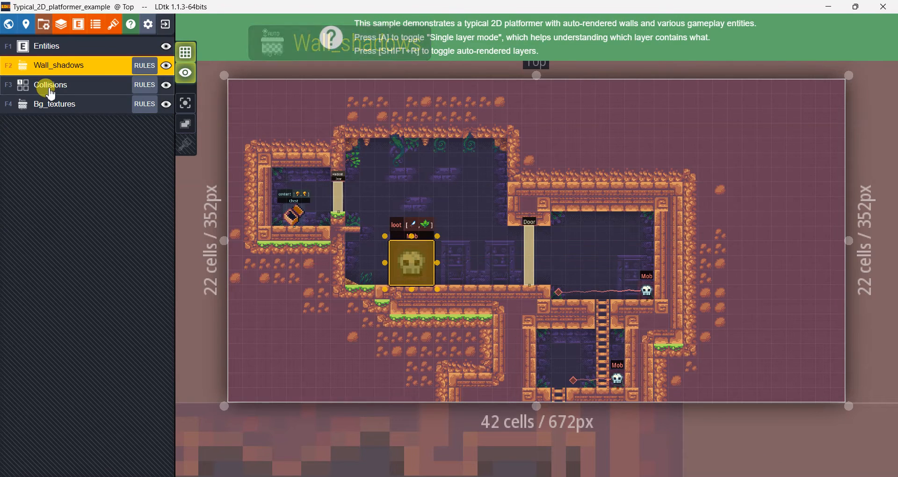
left_click(49, 85)
left_click(47, 108)
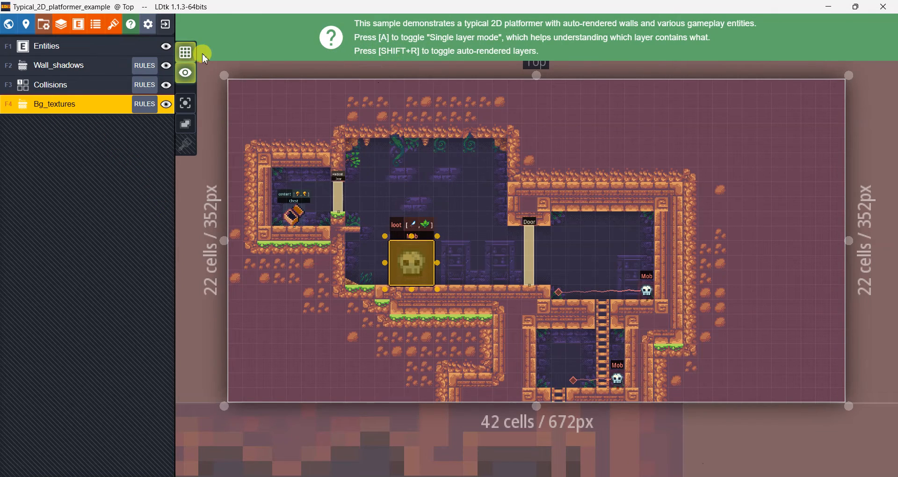
left_click(167, 26)
left_click(247, 56)
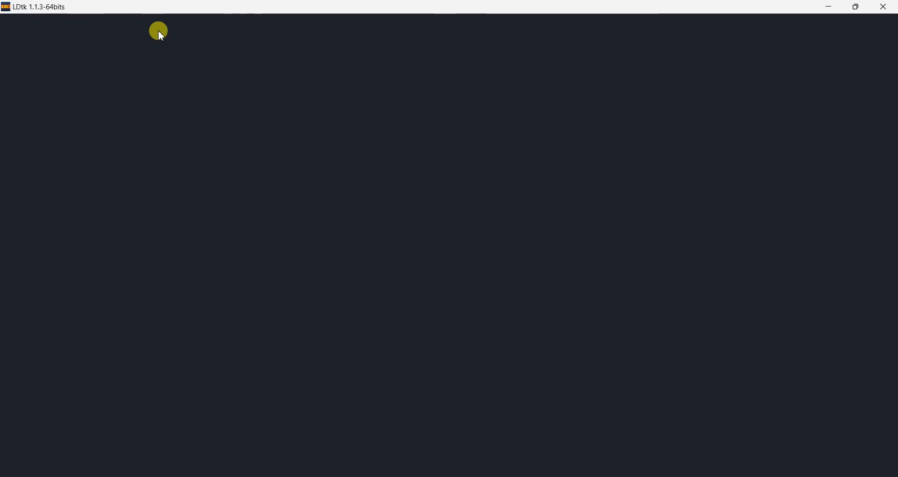
left_click_drag(341, 318, 377, 311)
left_click(373, 244)
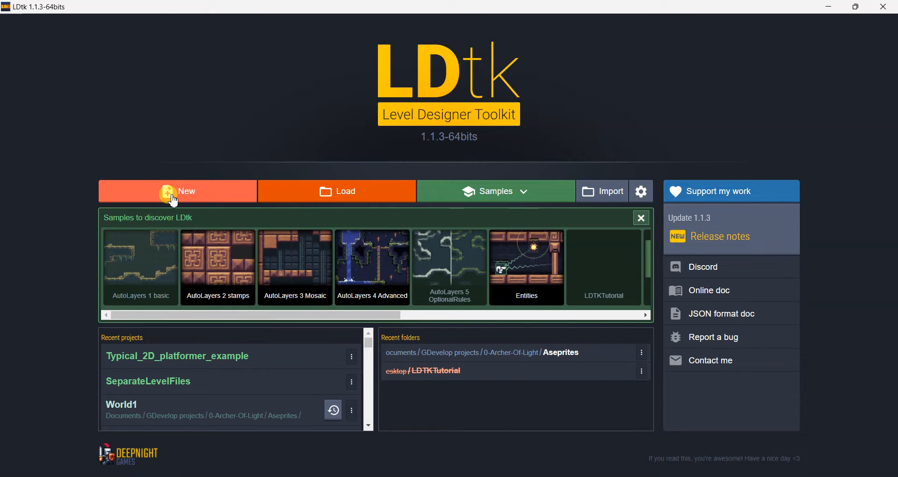
Start a new LDtk project and browse to the LDTK folder inside GDevelop projects as the save location.
left_click(204, 195)
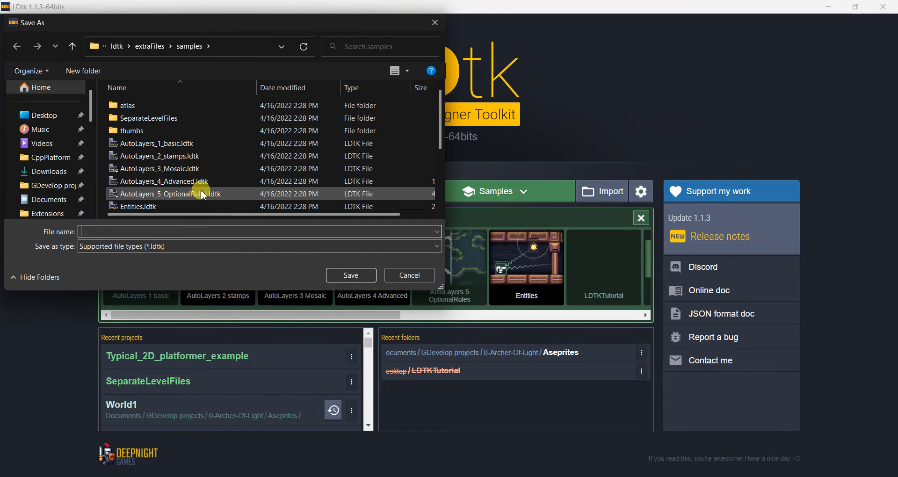
left_click(51, 115)
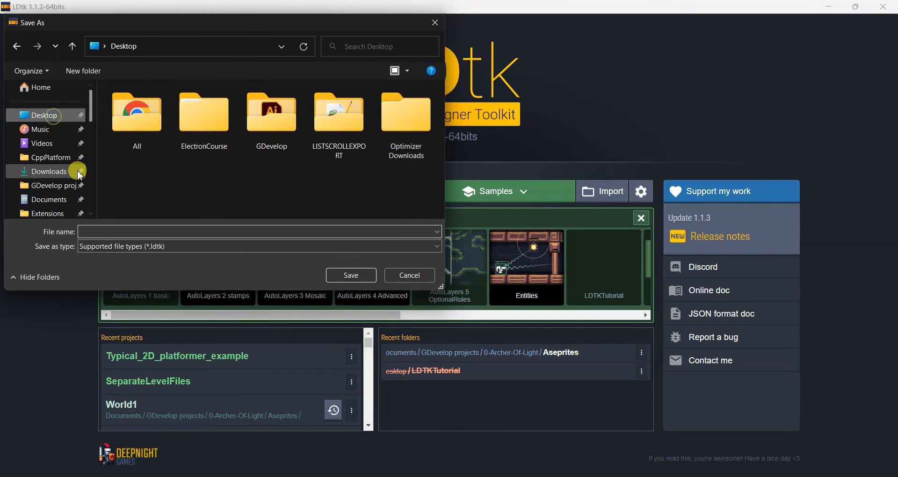
left_click(47, 185)
scroll(141, 167, "down", 20)
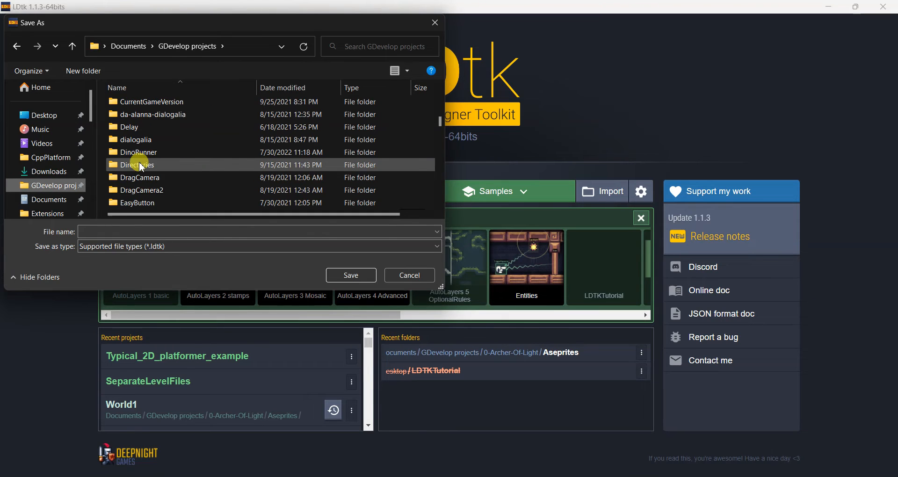
scroll(141, 166, "down", 2)
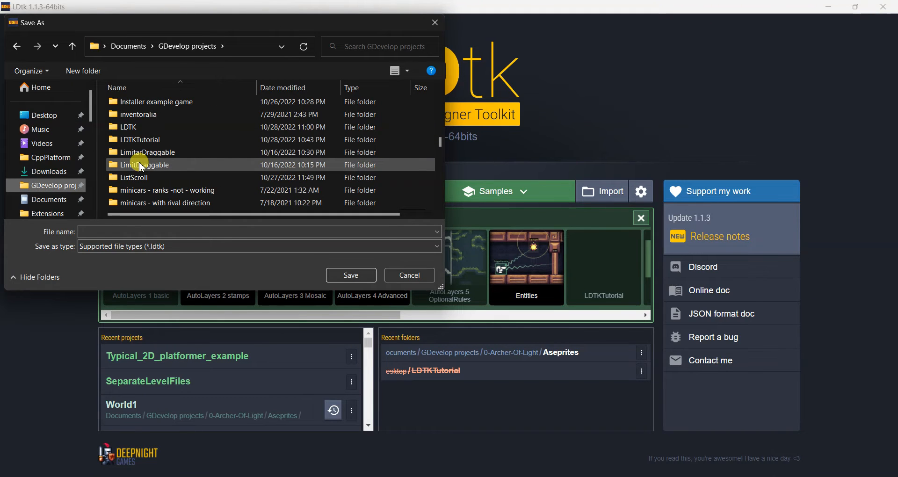
double_click(136, 126)
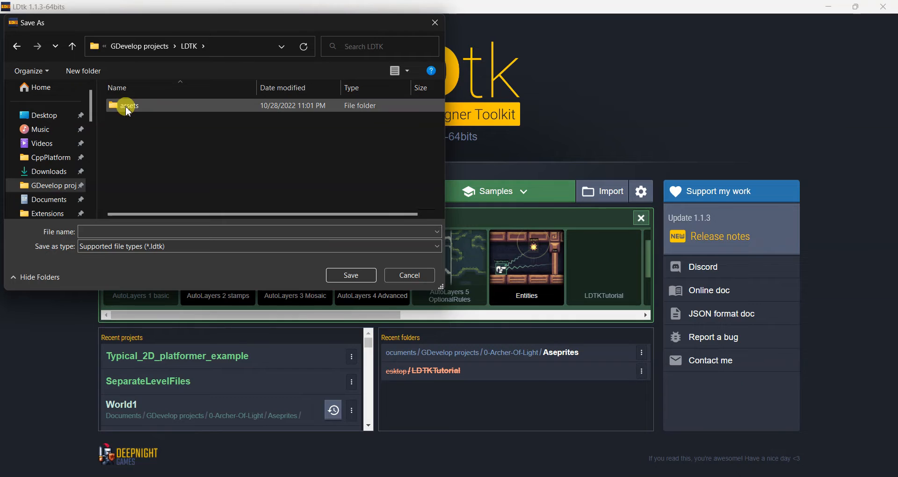
Create a folder named ldtk inside the LDTK project folder.
left_click(84, 70)
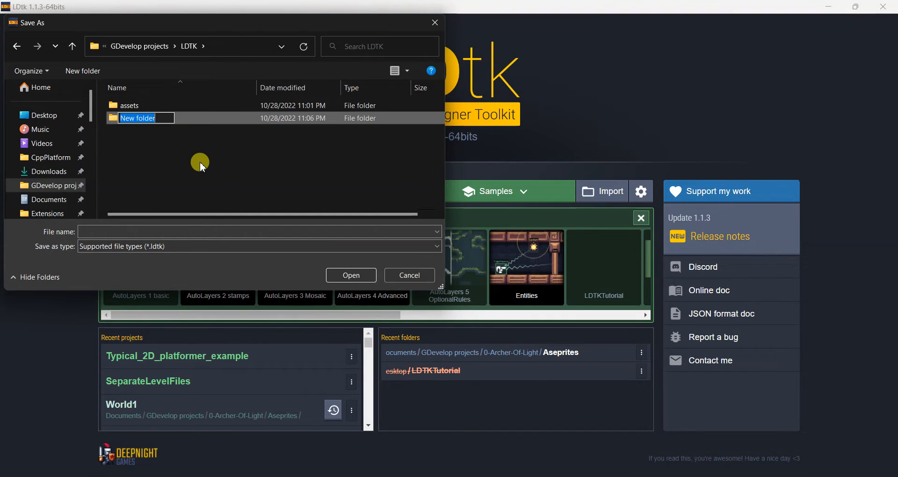
type("ldtk")
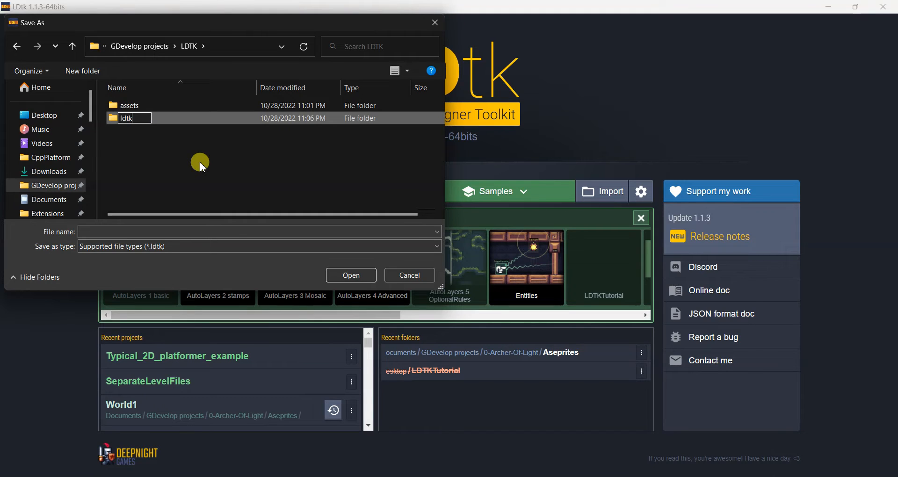
key("Return")
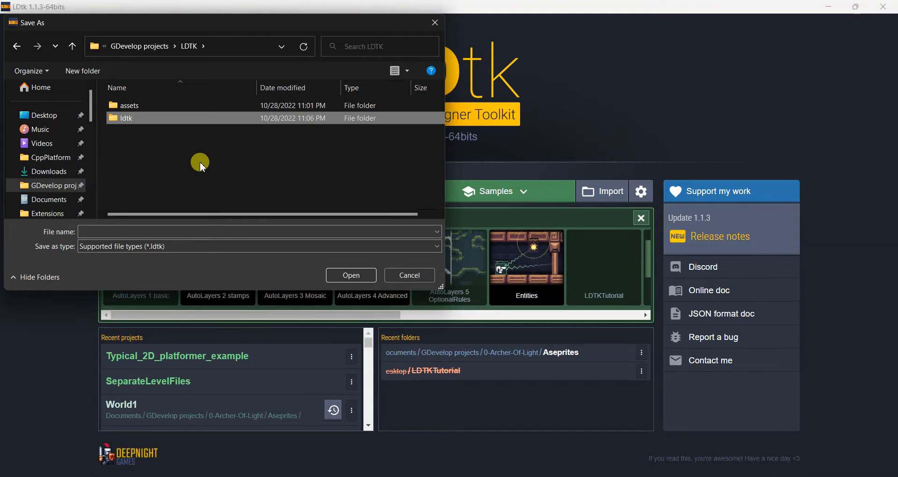
Open the new ldtk folder and return to its parent LDTK folder.
double_click(124, 120)
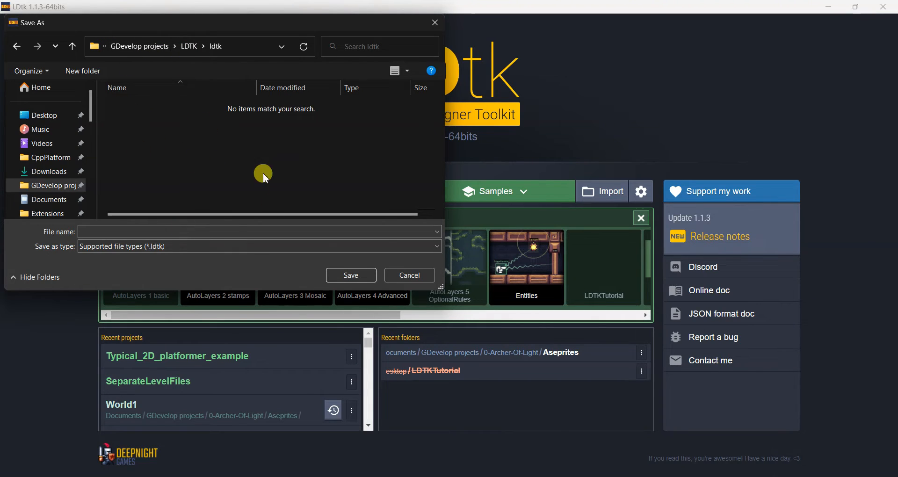
left_click(137, 230)
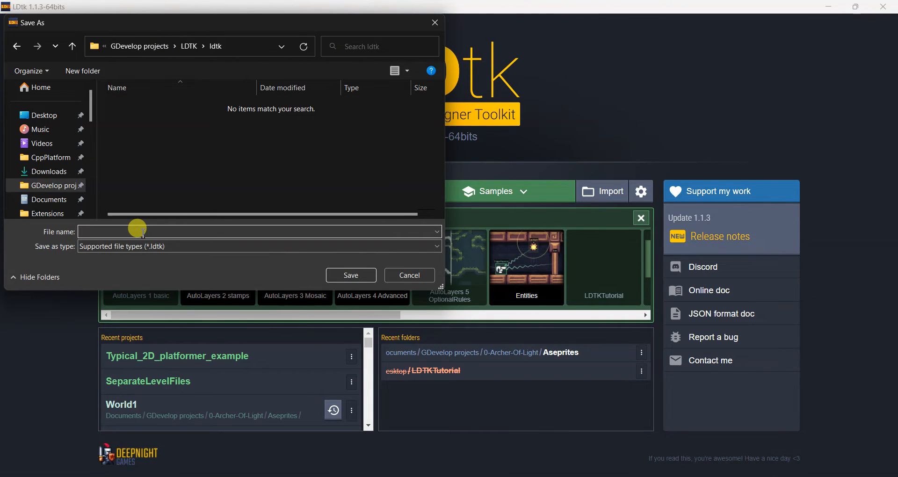
left_click(189, 46)
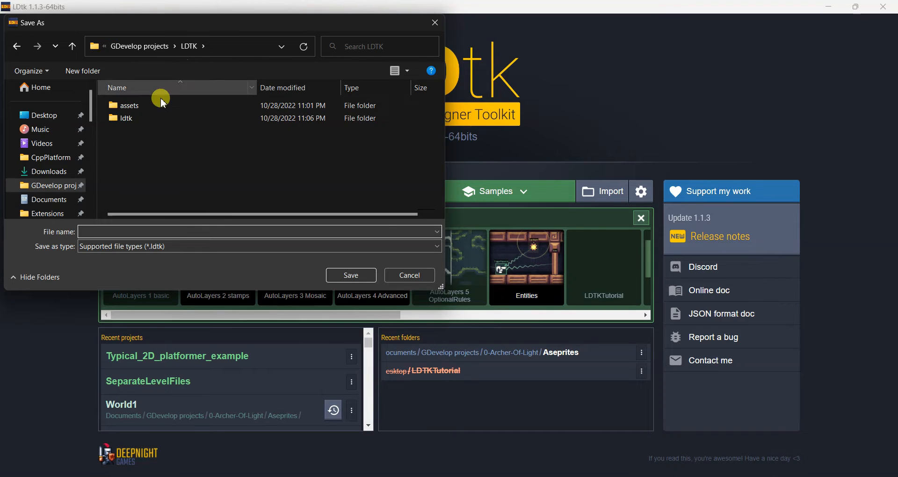
Save the new project as level_0 in the ldtk folder inside the LDTK project folder.
double_click(132, 105)
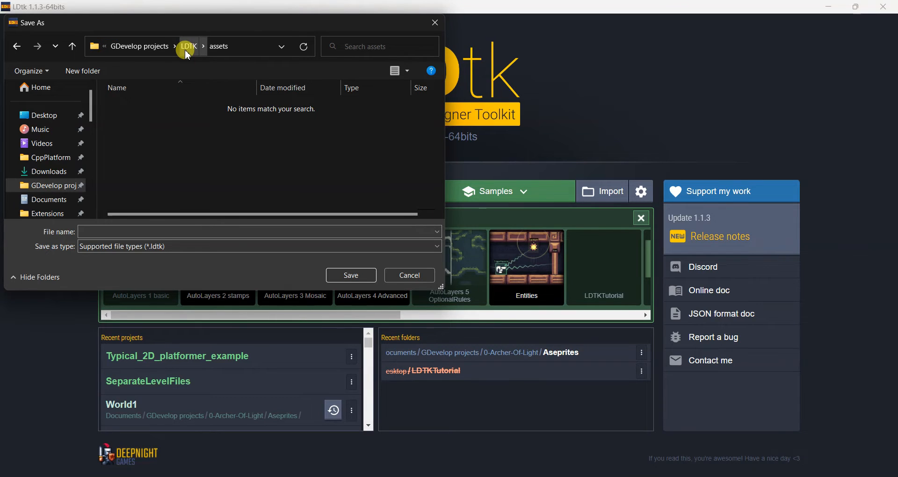
left_click(190, 46)
double_click(123, 117)
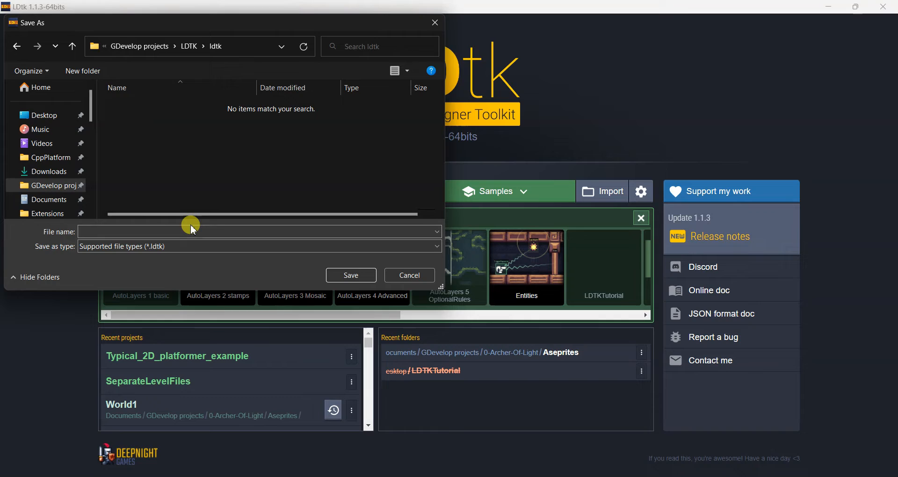
left_click(114, 230)
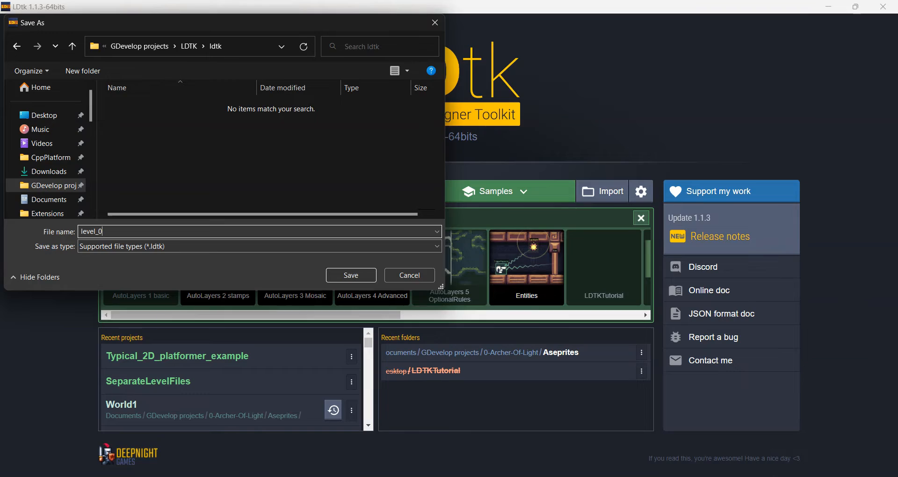
key("Return")
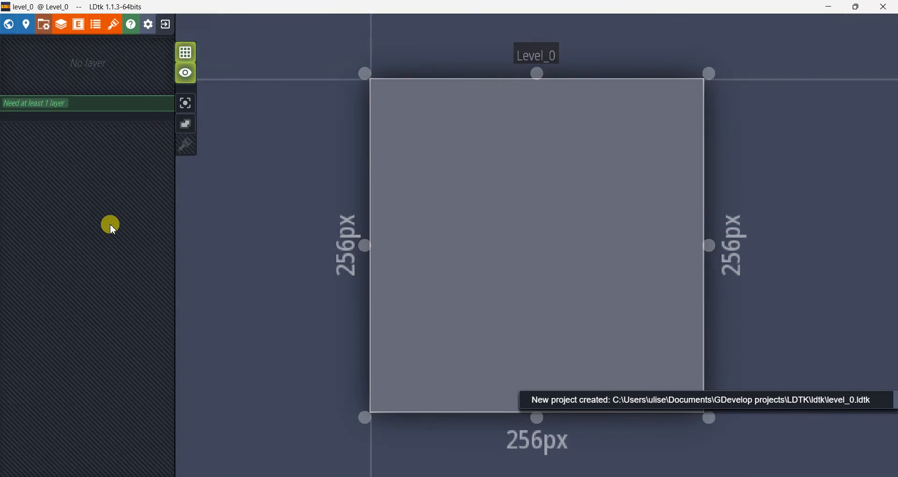
Show the world view and set the default new level size to 320 x 192 px.
scroll(522, 293, "down", 5)
scroll(522, 294, "up", 4)
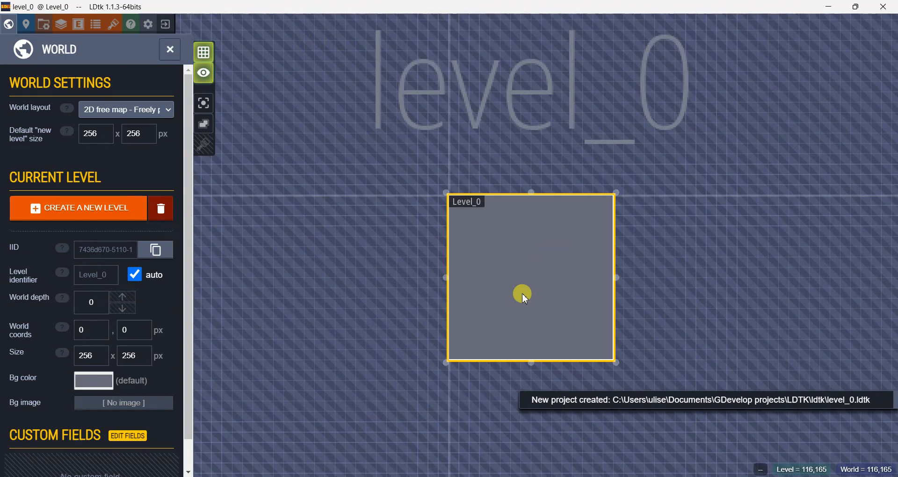
left_click(86, 135)
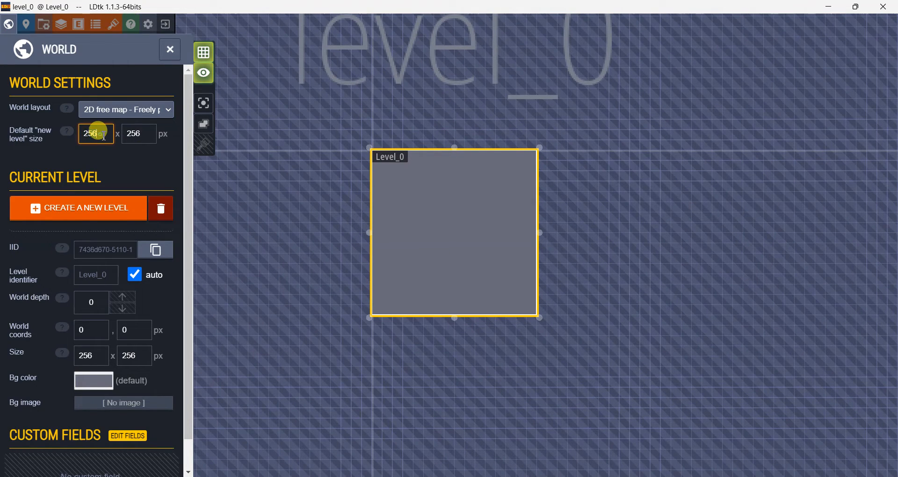
left_click(141, 134)
left_click(140, 134)
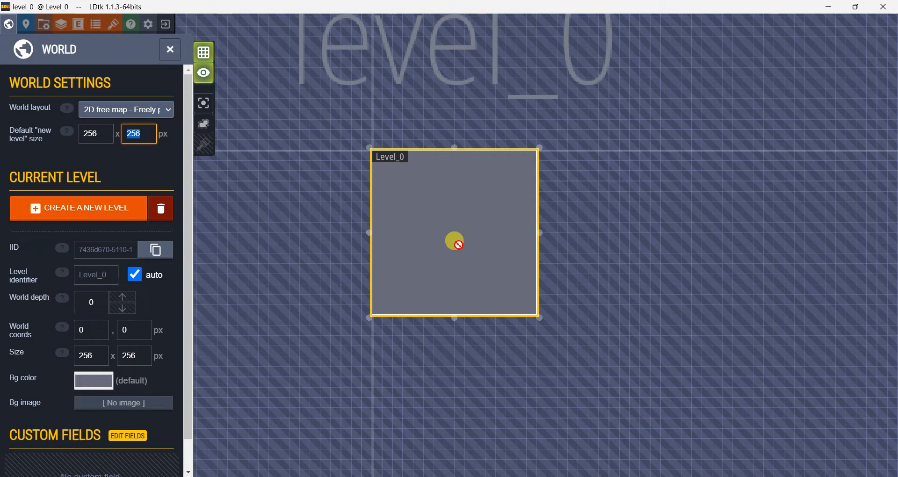
left_click(102, 137)
type("320")
key("Tab")
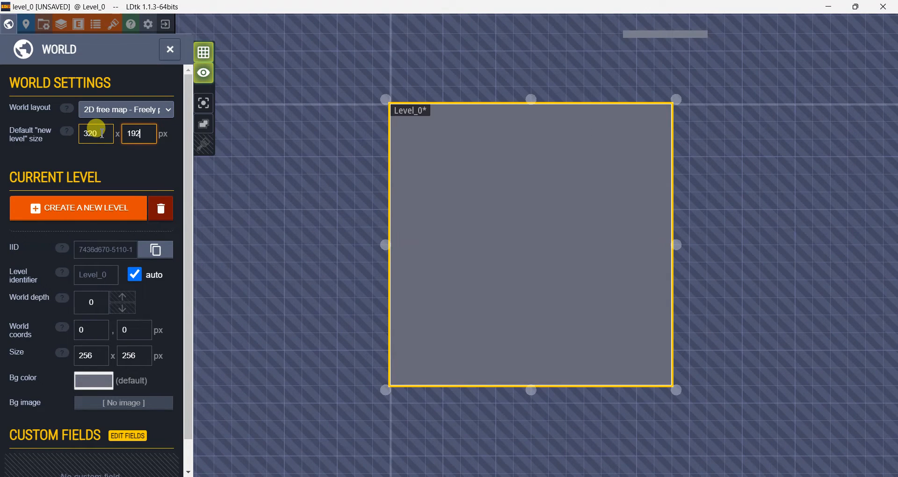
left_click(140, 160)
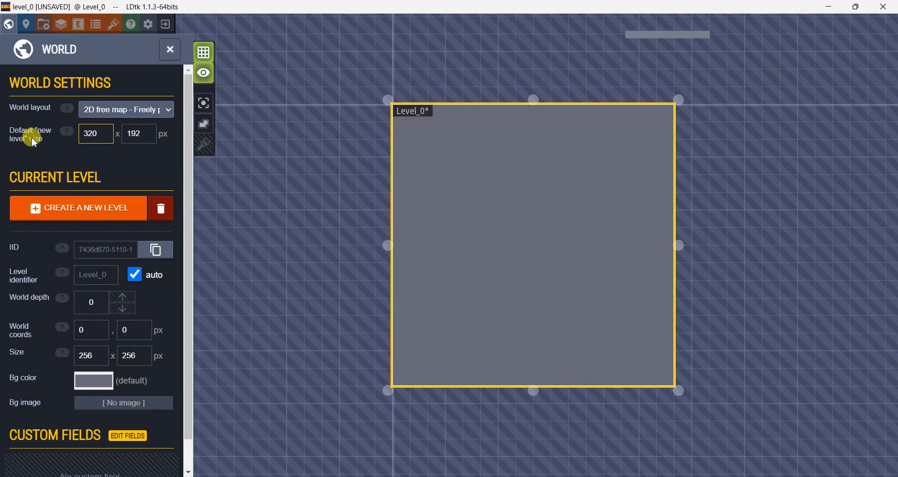
Set the current level's size to 320 x 192 px, reusing the width from the default new level size.
left_click(90, 134)
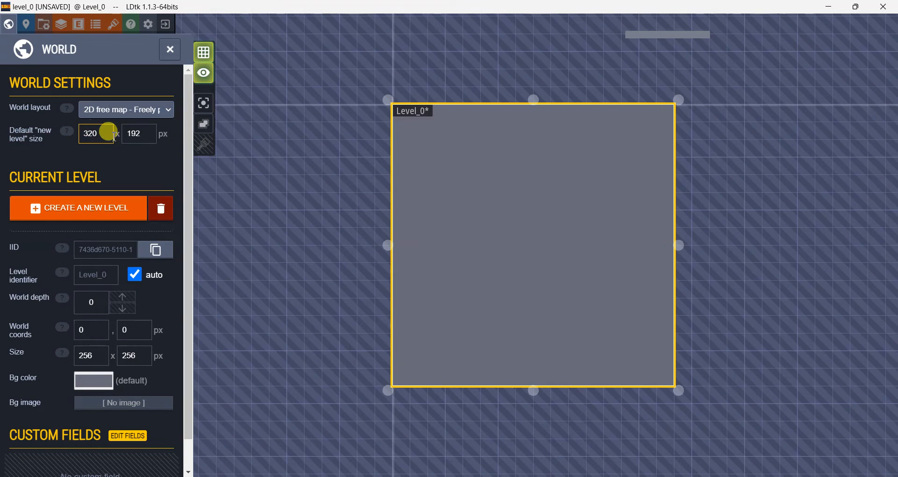
key("ctrl+c")
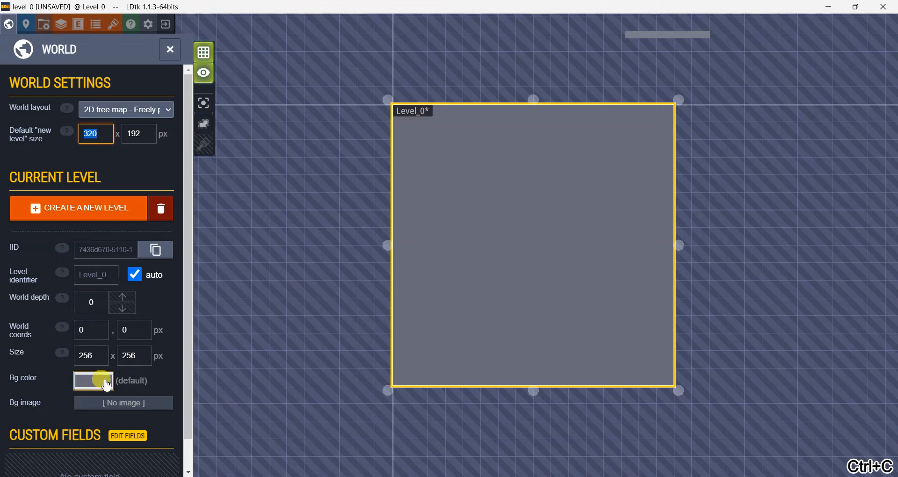
left_click(96, 357)
key("ctrl+v")
left_click(128, 356)
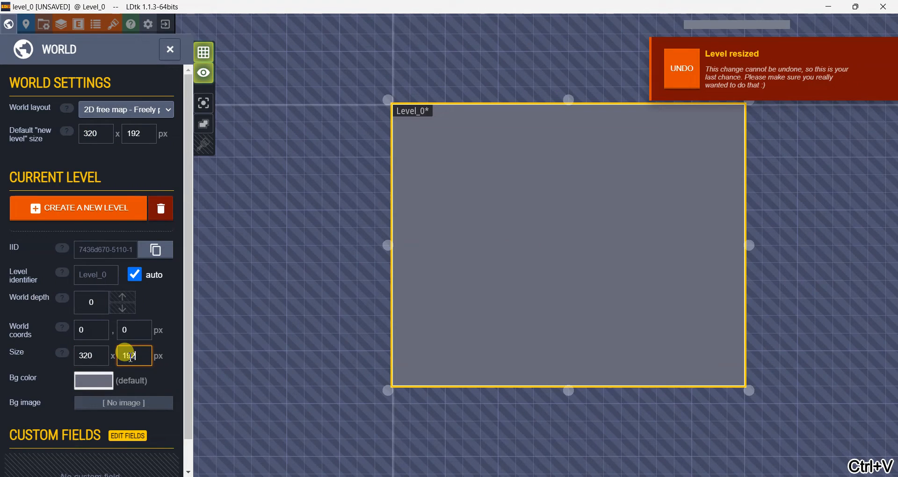
type("192")
left_click(161, 363)
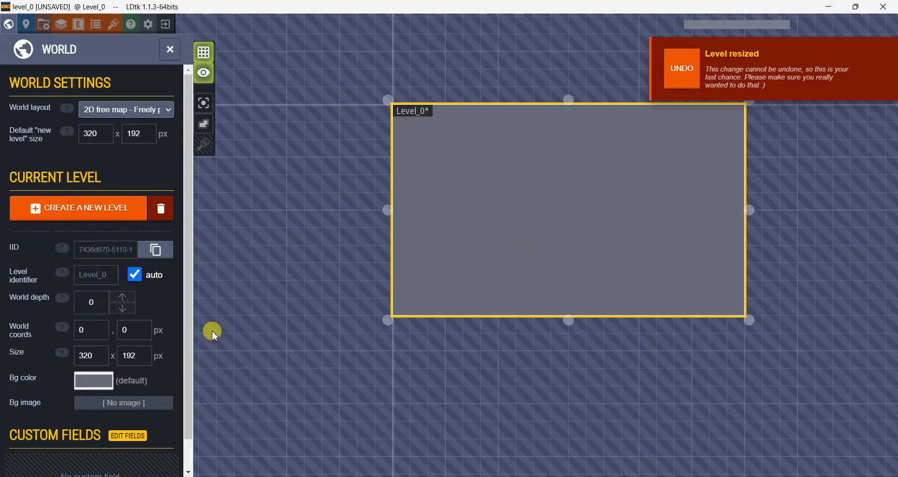
Switch to GDevelop to compare its scene frame with the level's proportions, and return to LDtk.
scroll(538, 199, "down", 3)
scroll(543, 196, "up", 3)
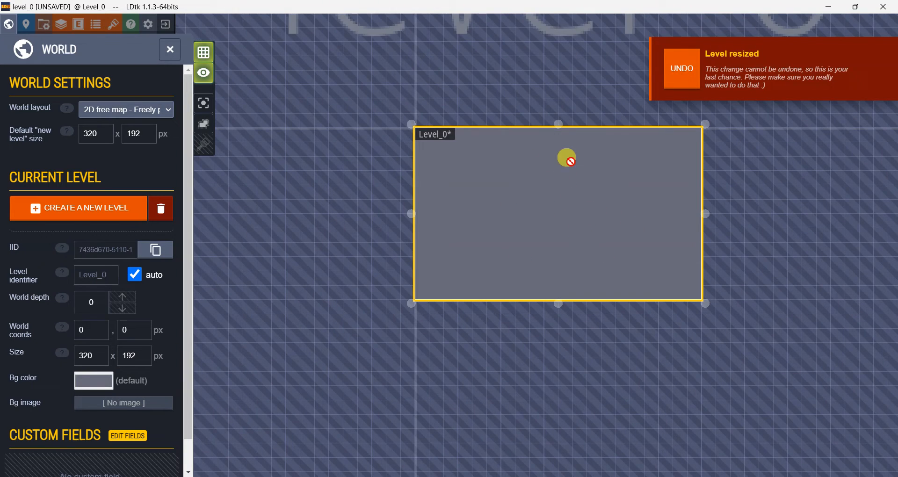
middle_click_drag(530, 236, 461, 279)
mouse_move(641, 476)
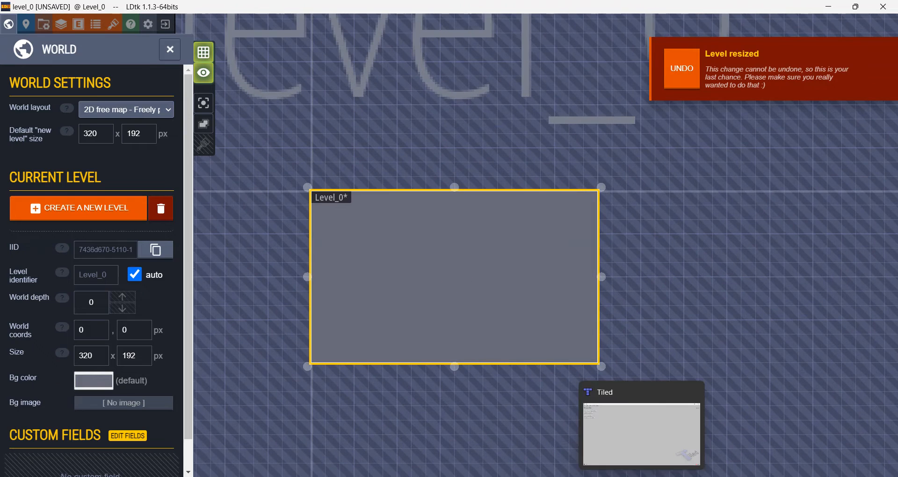
mouse_move(588, 476)
left_click(638, 427)
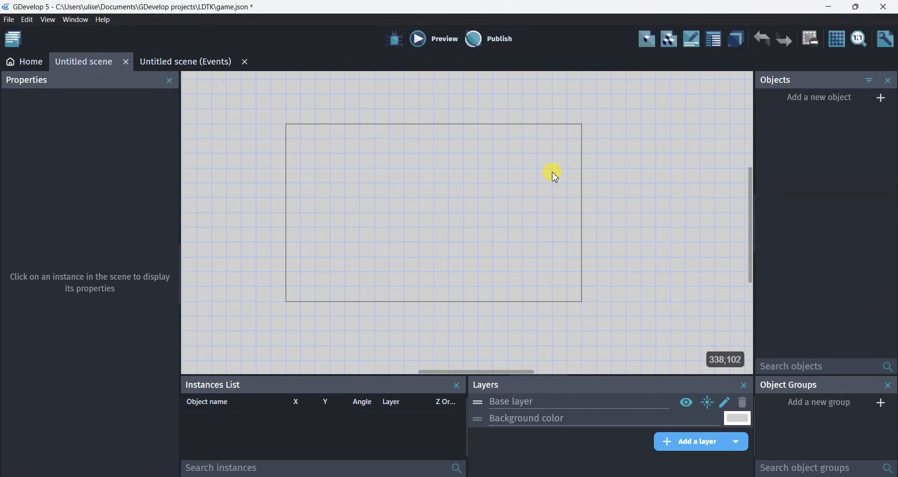
left_click(827, 7)
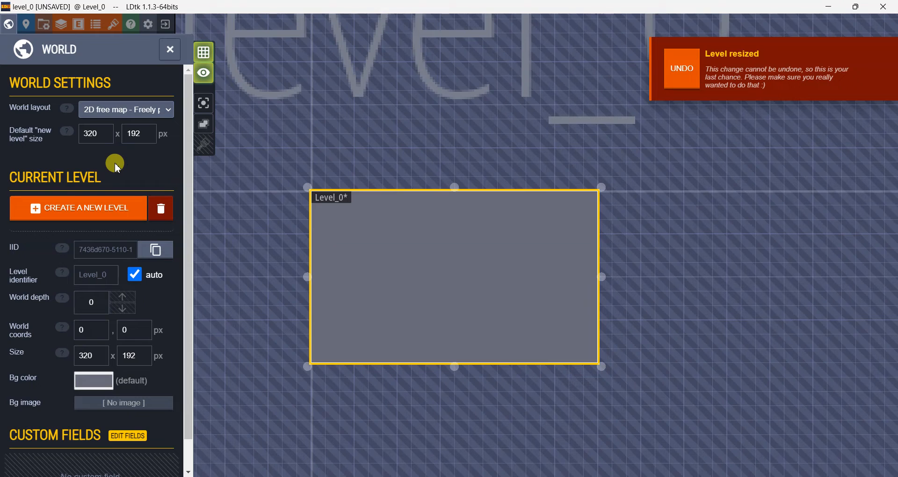
Try the GridVania and Vertical world layouts and set the world layout to Horizontal - One level after the other.
left_click(136, 110)
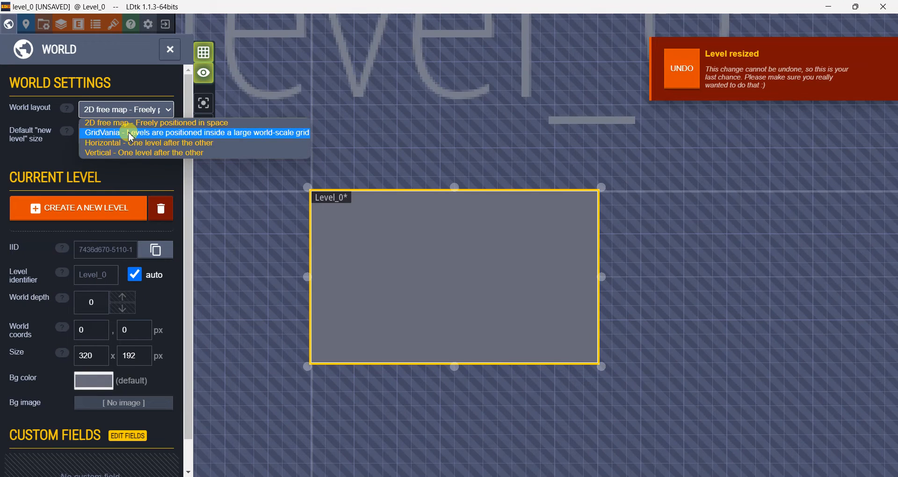
left_click(128, 133)
left_click(128, 112)
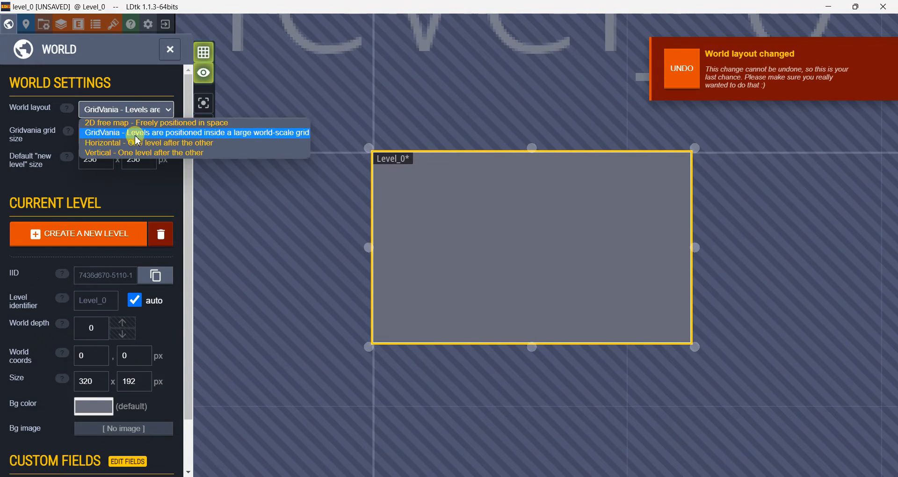
left_click(136, 143)
left_click(133, 110)
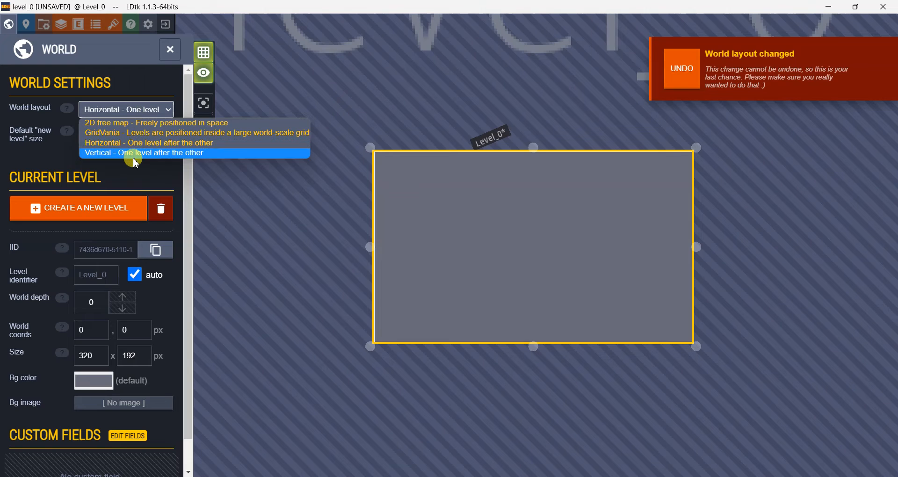
left_click(134, 158)
left_click(133, 113)
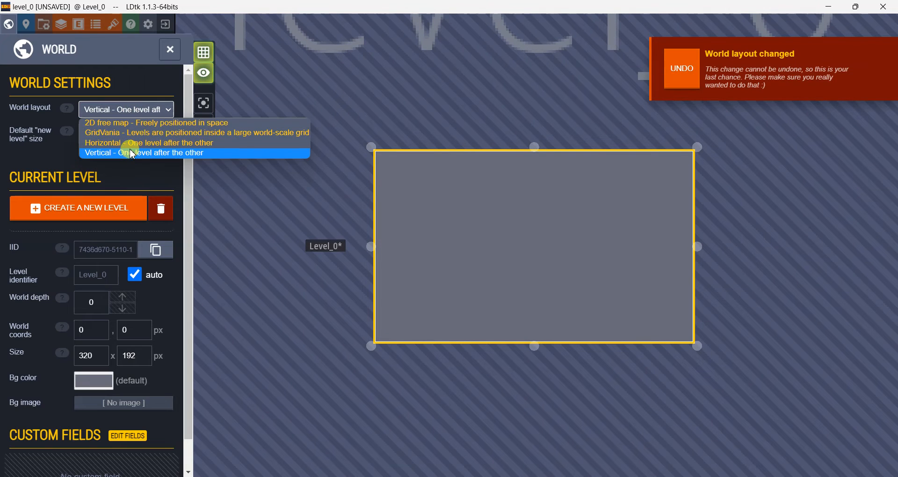
left_click(130, 143)
Create a test level after Level_0 in the horizontal layout and delete it again.
scroll(610, 232, "down", 3)
scroll(610, 232, "up", 3)
scroll(610, 232, "down", 2)
left_click_drag(606, 231, 351, 225)
right_click(382, 244)
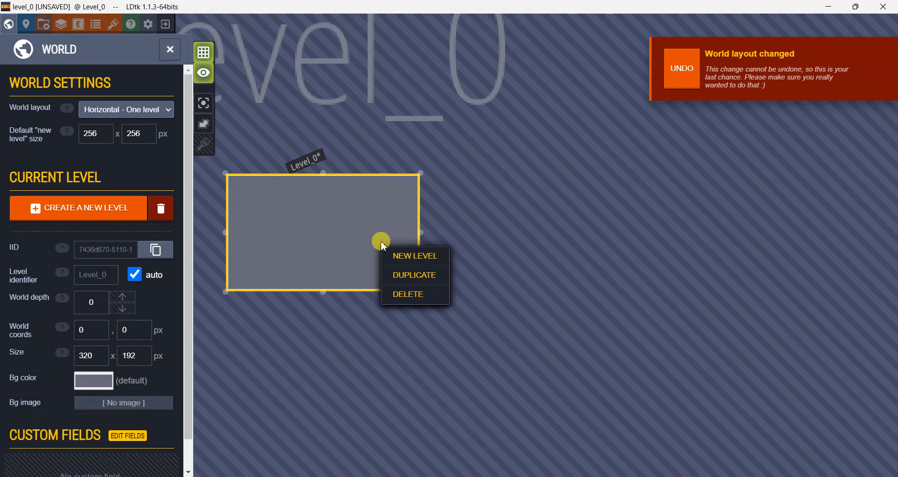
left_click(395, 256)
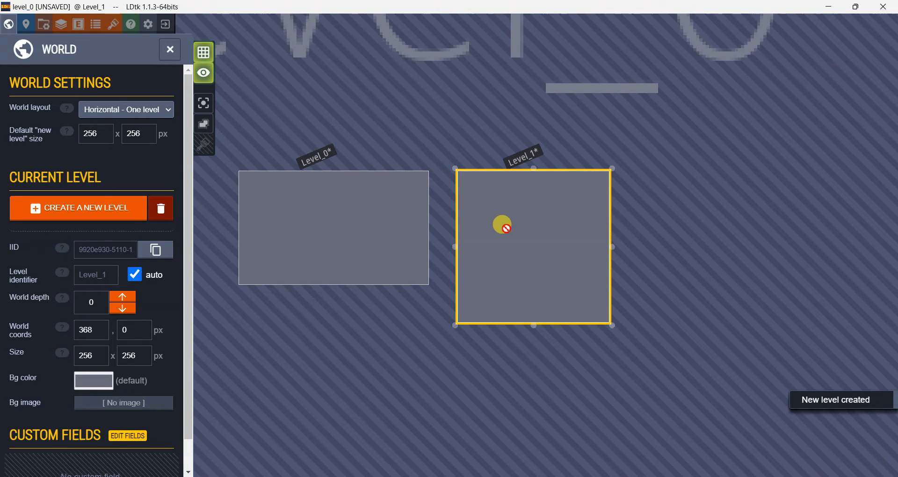
right_click(510, 224)
left_click(526, 280)
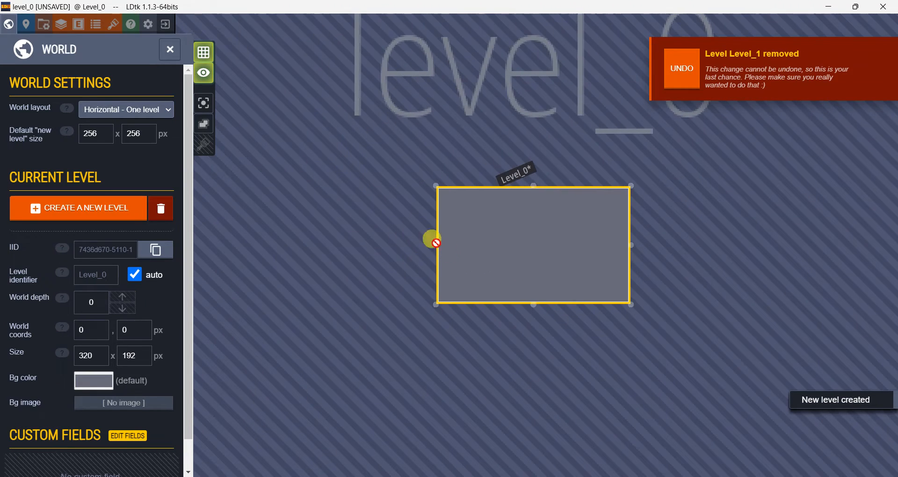
Examine how Level_0 looks in the level and world views, and review the available world layout options.
left_click(481, 233)
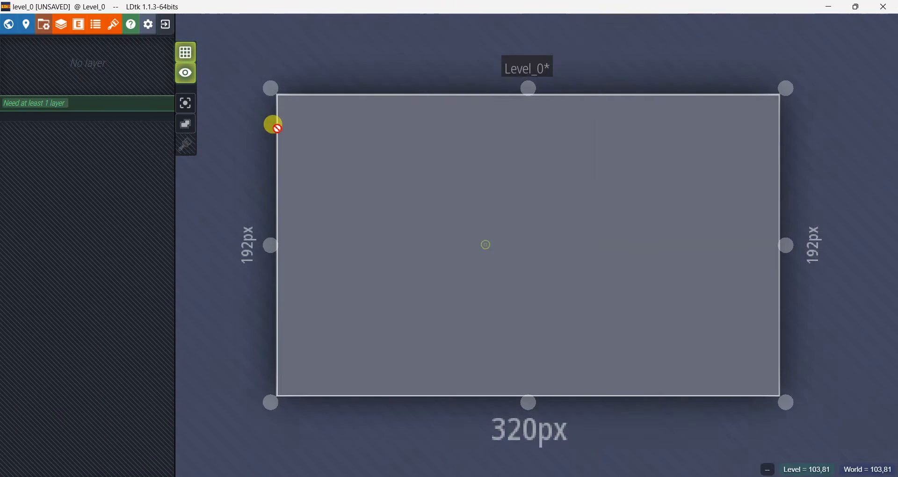
key("w")
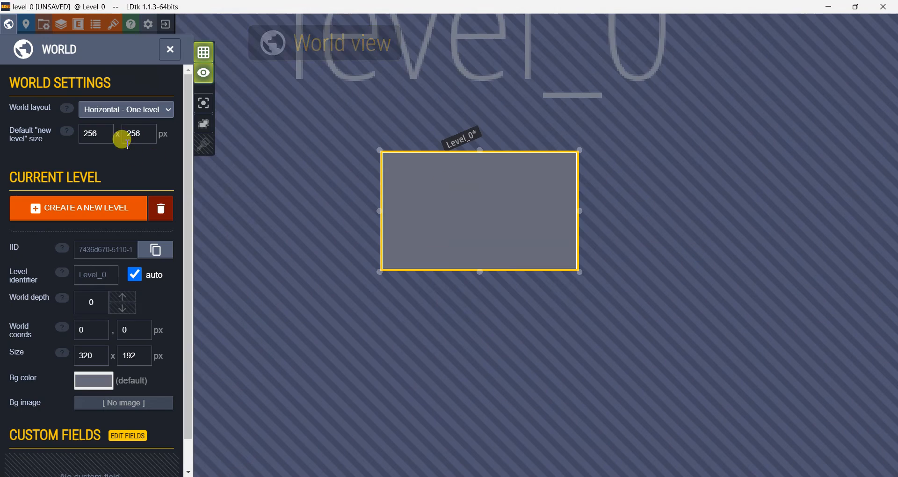
left_click(125, 111)
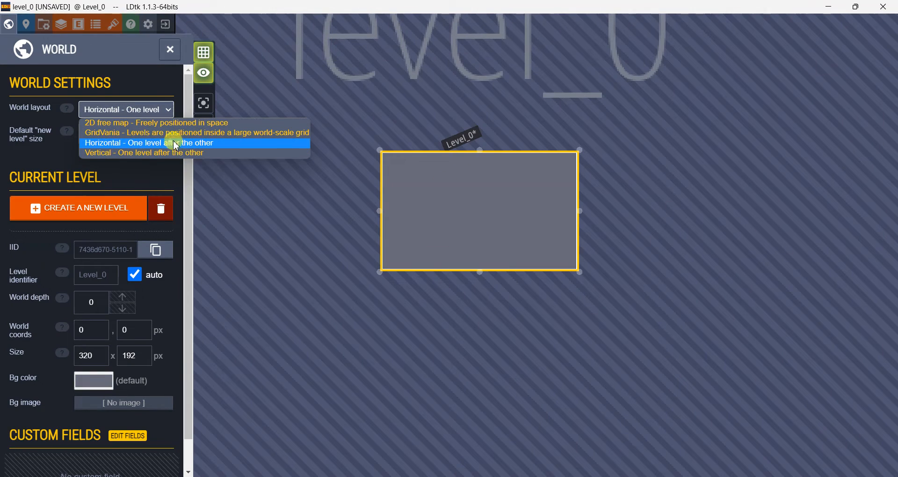
left_click(670, 174)
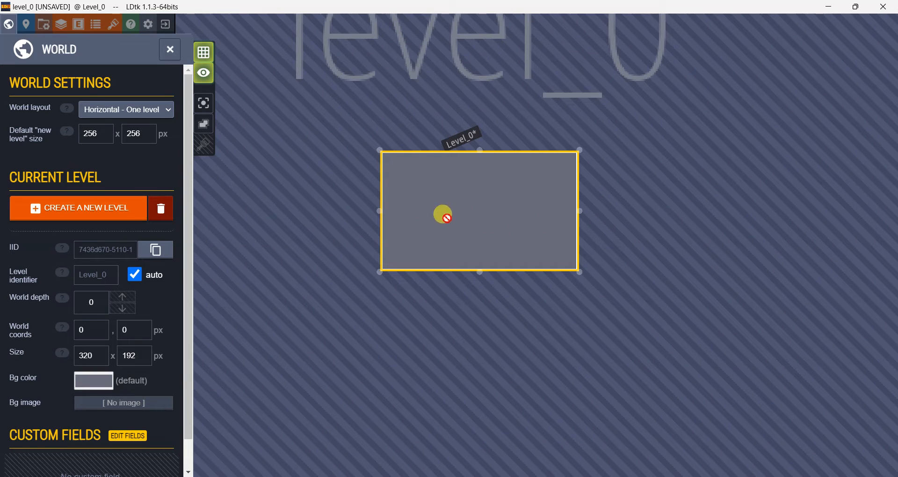
left_click(490, 237)
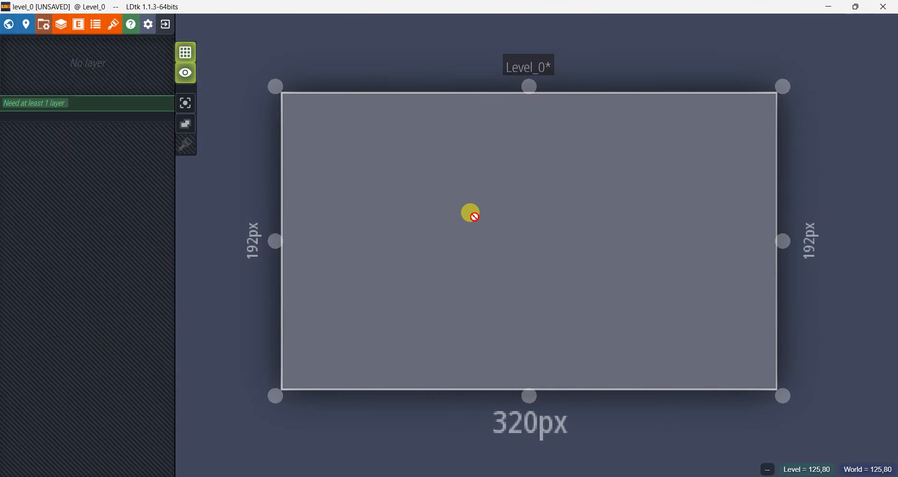
scroll(469, 213, "down", 3)
scroll(470, 225, "up", 3)
left_click(476, 233)
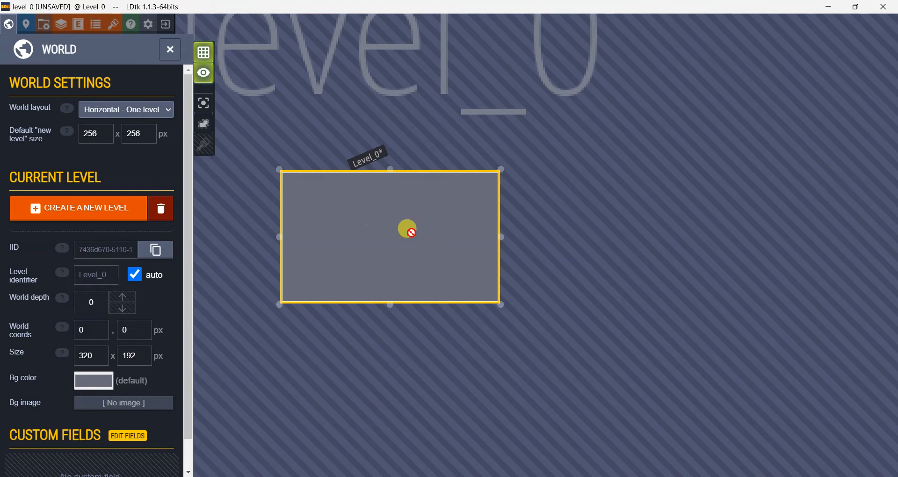
Set the default new level size for the horizontal world layout to 320 x 192 px.
left_click(81, 127)
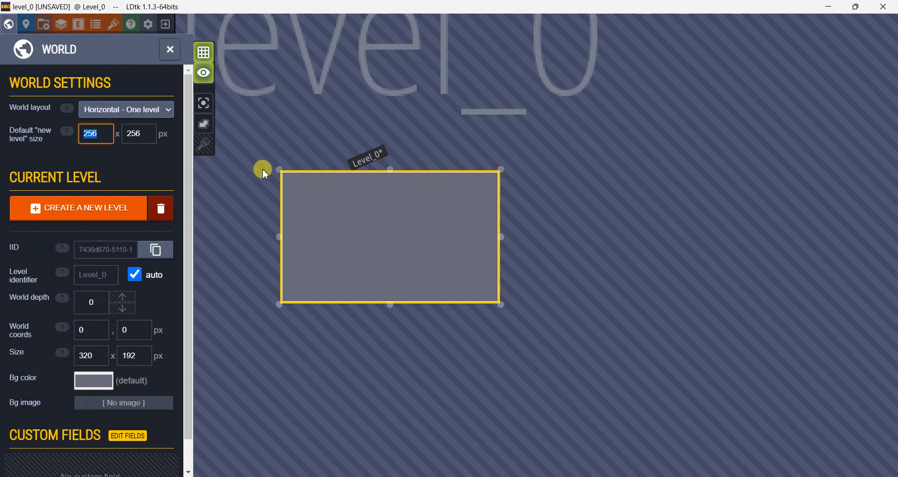
type("320")
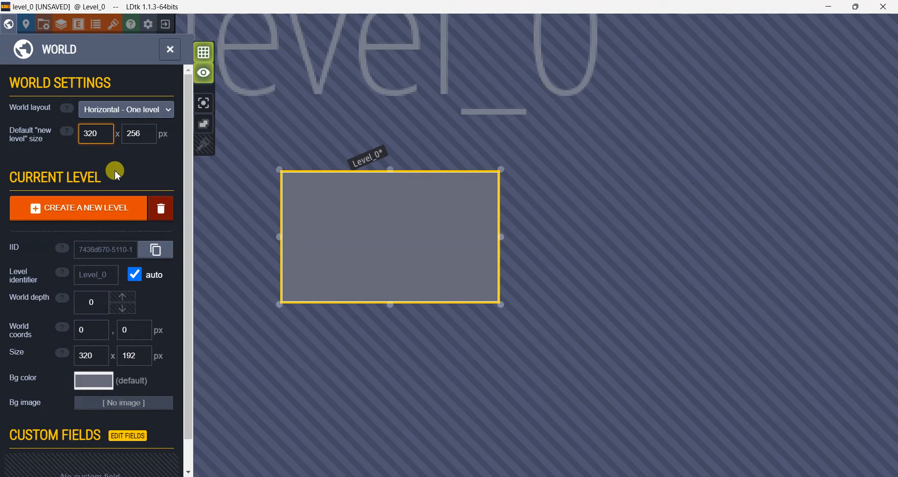
key("Tab")
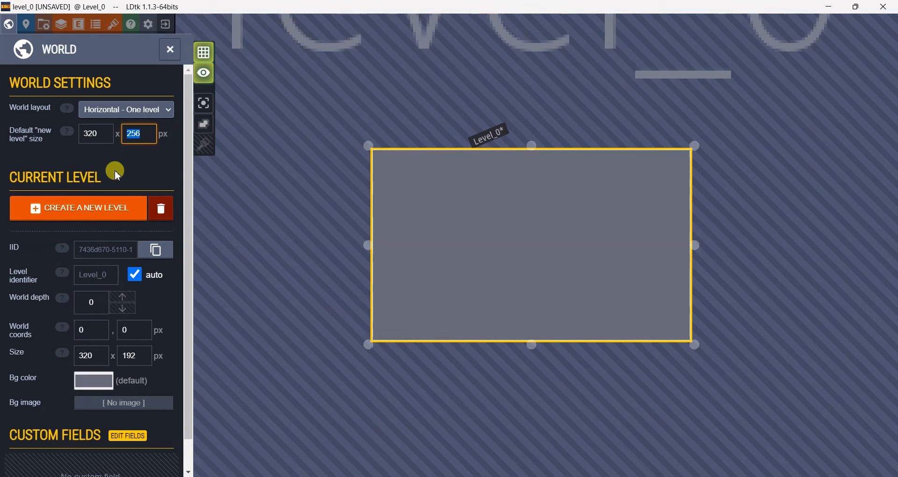
type("192")
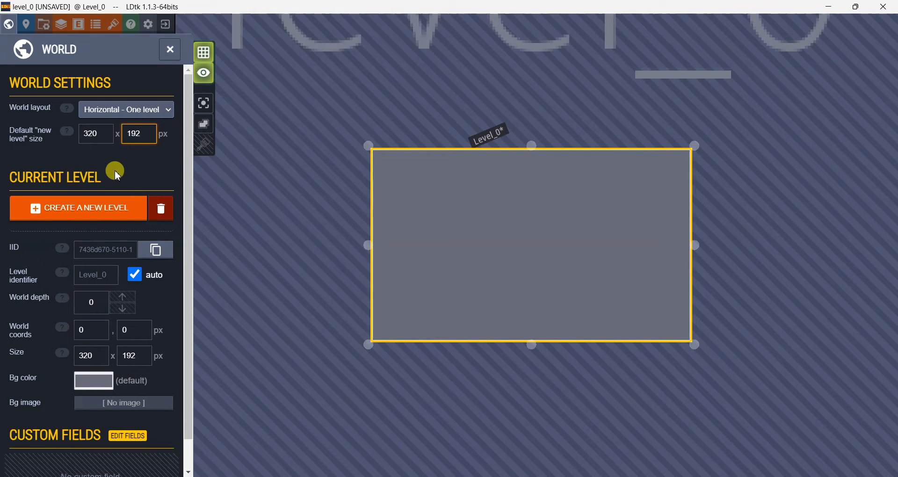
left_click(126, 159)
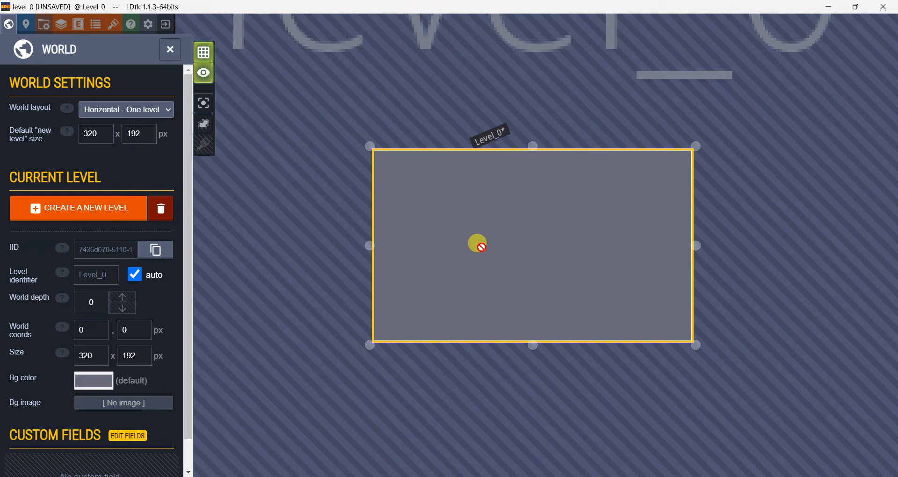
Review the available world layout options and keep Horizontal - One level after the other.
scroll(478, 246, "down", 5)
scroll(478, 246, "up", 3)
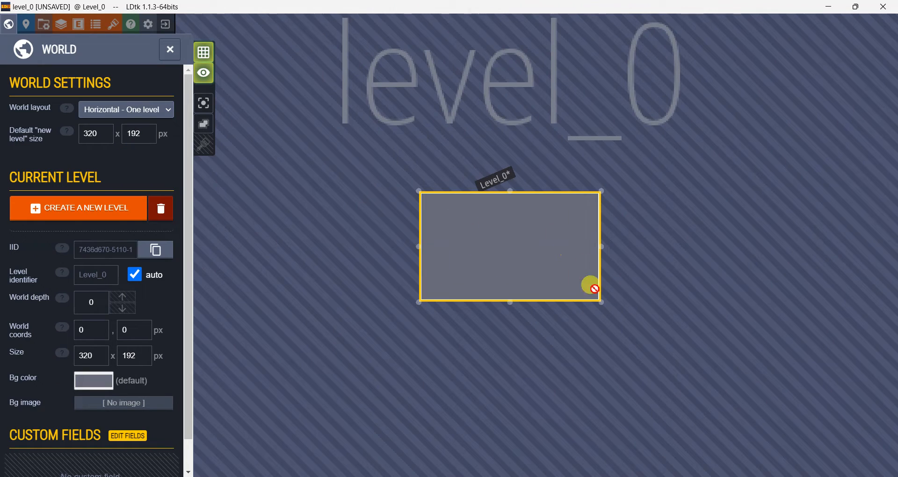
scroll(470, 208, "down", 4)
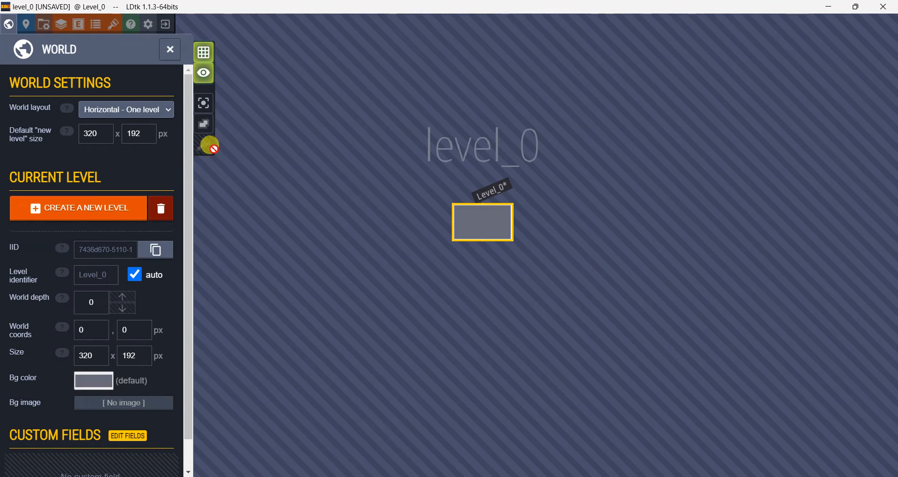
left_click(109, 112)
left_click(107, 113)
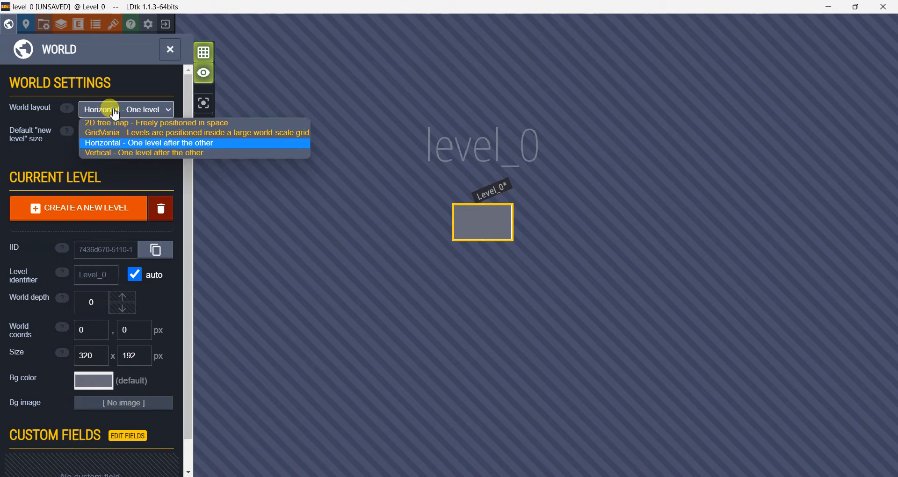
left_click(112, 143)
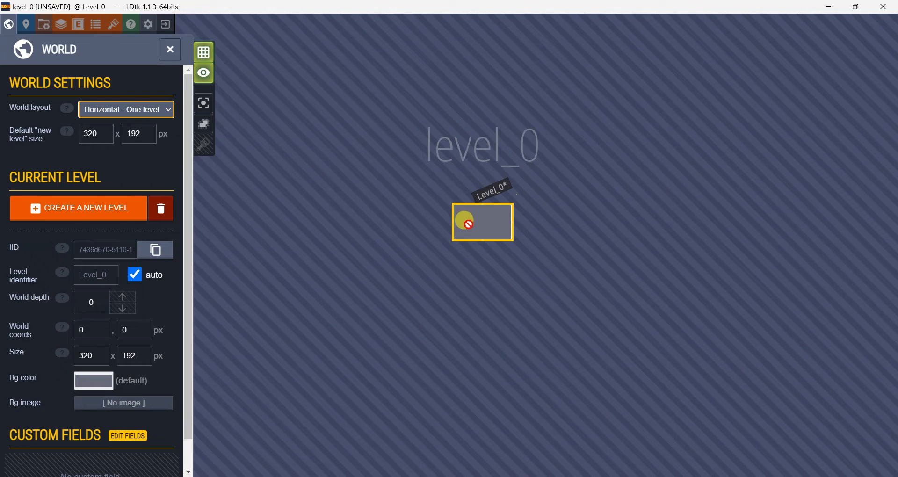
Create three test levels in a row after Level_0 in the horizontal layout.
scroll(546, 249, "up", 3)
scroll(476, 197, "down", 2)
right_click(431, 178)
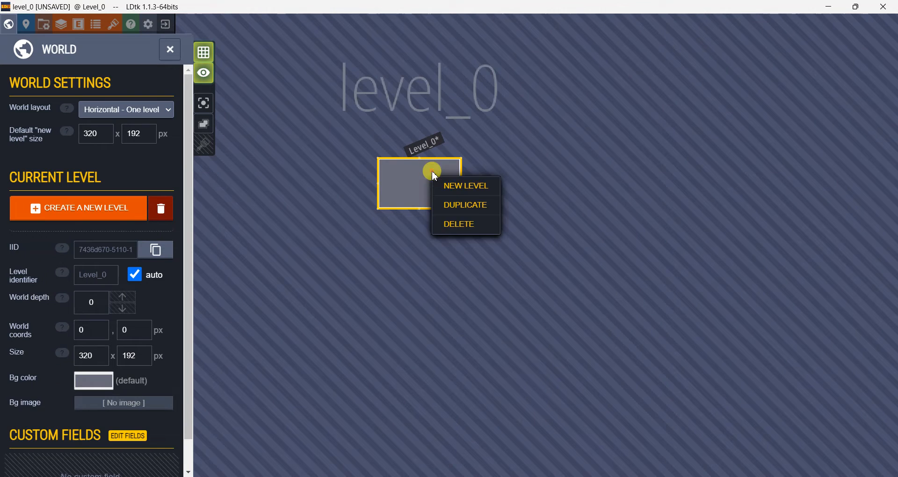
left_click(452, 187)
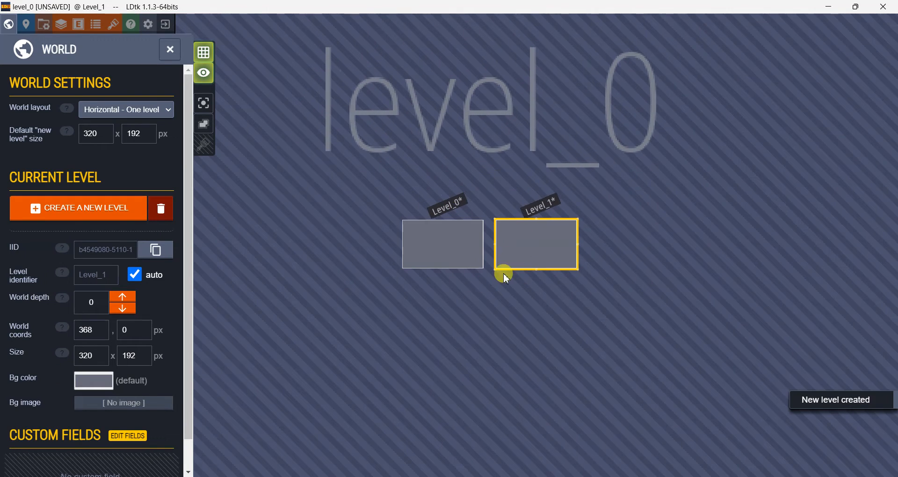
scroll(504, 275, "up", 5)
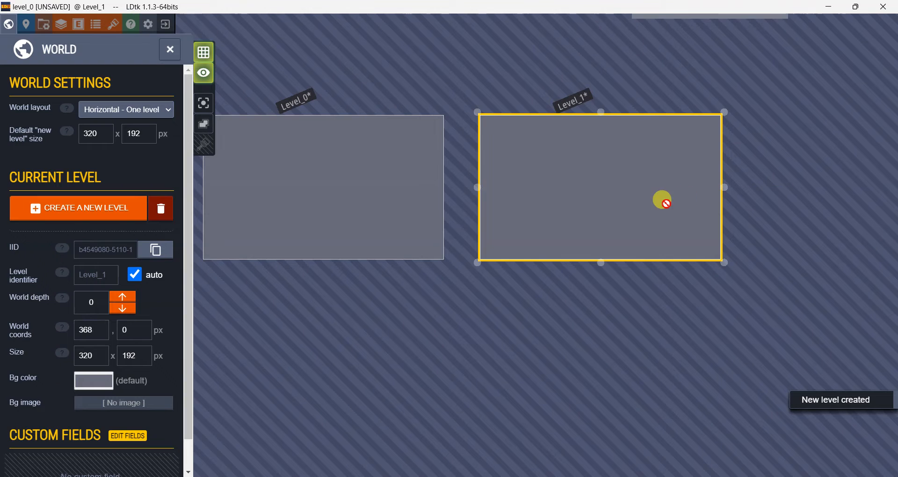
scroll(662, 200, "down", 2)
left_click_drag(573, 206, 619, 227)
right_click(649, 207)
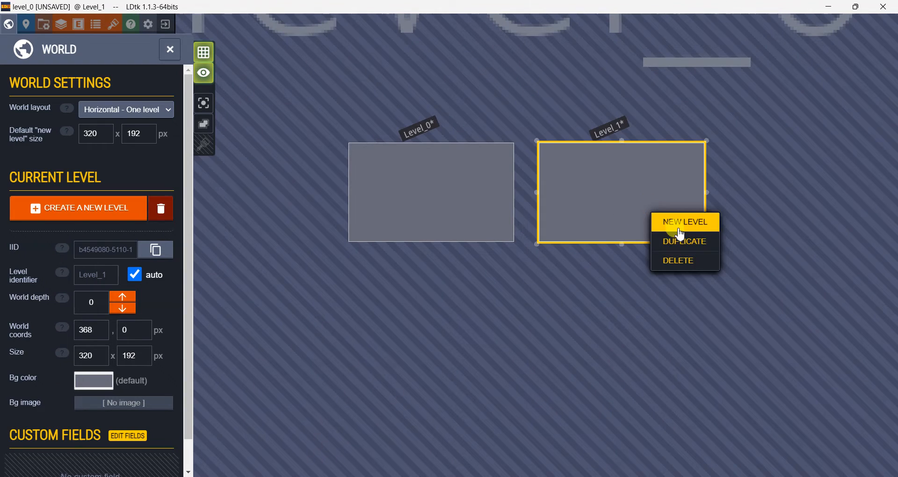
left_click(677, 224)
right_click(552, 234)
left_click(591, 242)
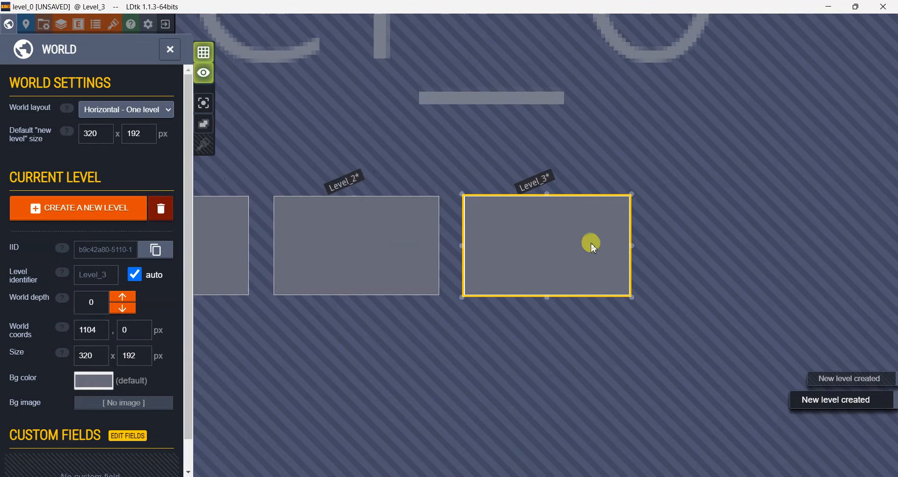
Delete the three test levels Level_3, Level_2 and Level_1, keeping only Level_0.
scroll(452, 256, "down", 3)
scroll(452, 256, "up", 2)
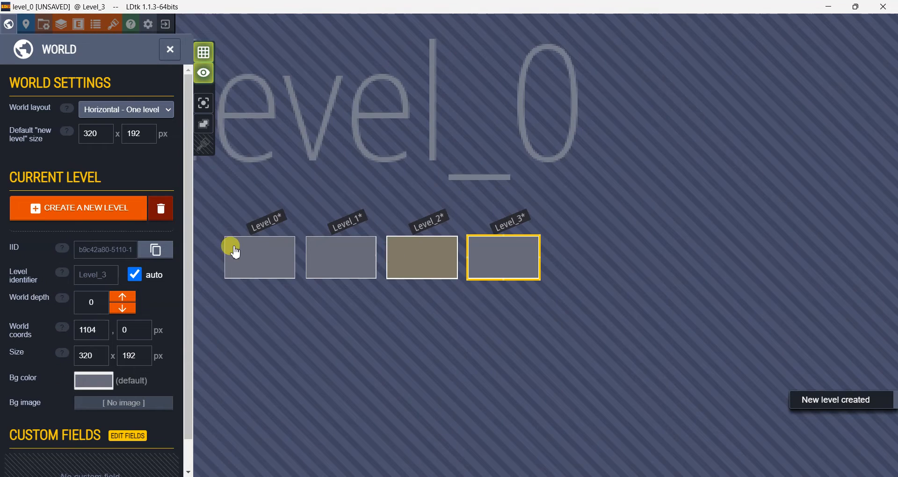
left_click(161, 209)
left_click(386, 255)
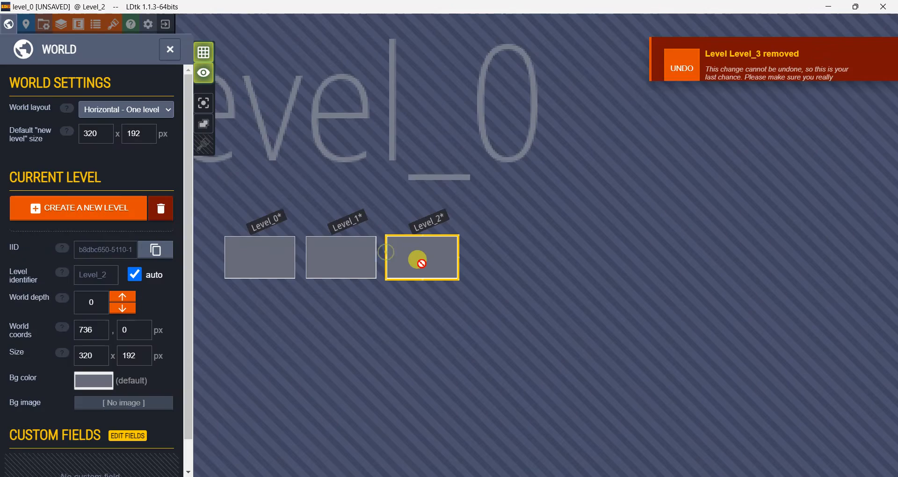
left_click(161, 209)
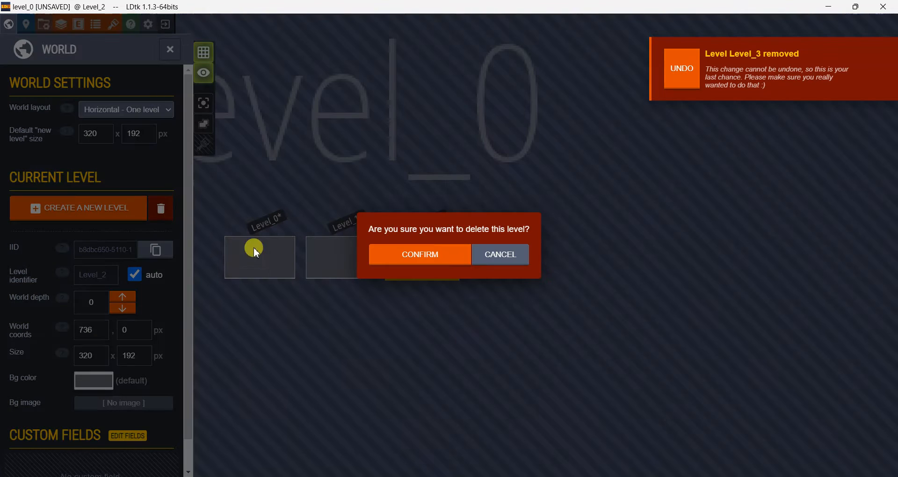
left_click(387, 255)
left_click(329, 251)
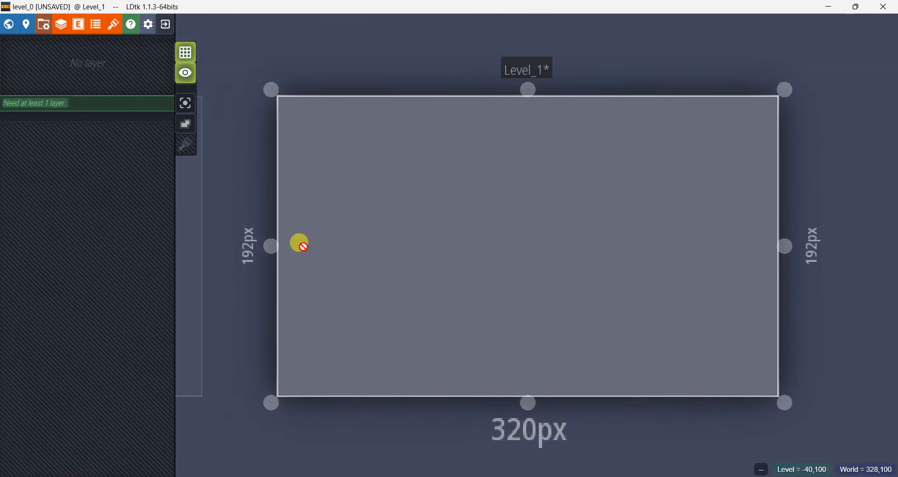
key("w")
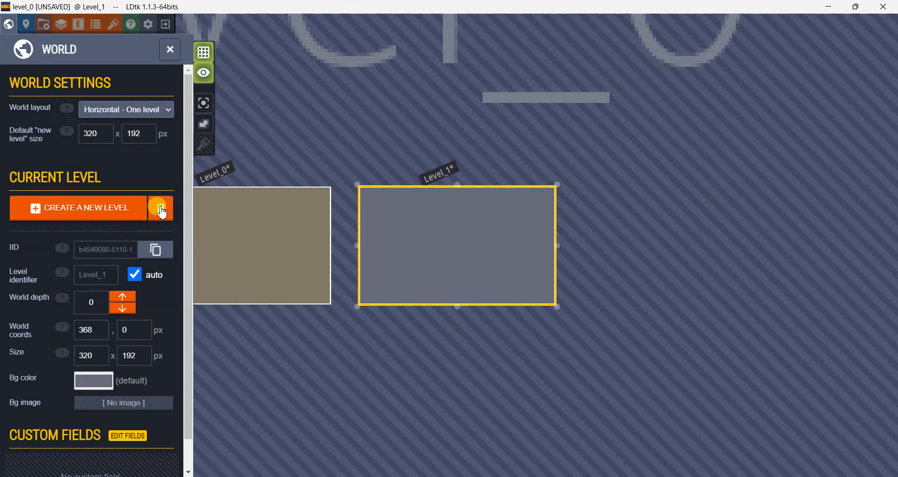
left_click(161, 209)
left_click(405, 261)
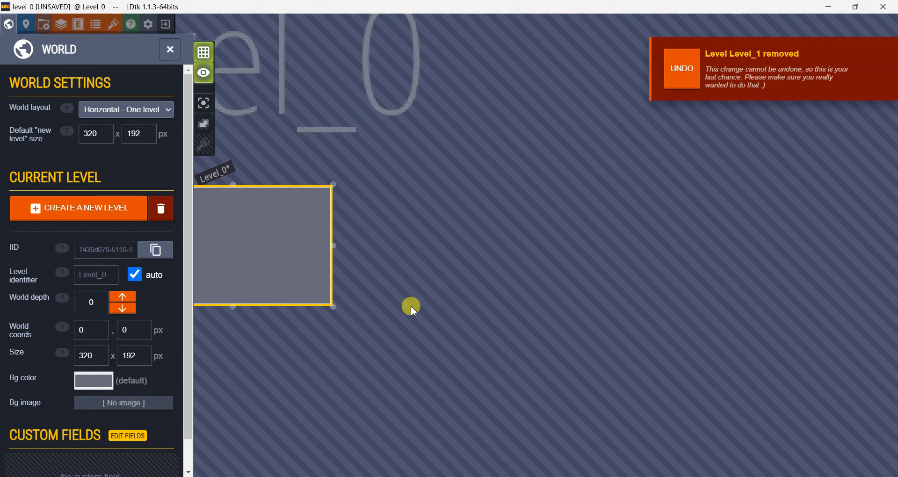
Set the world layout to 2D free map - Freely positioned in space.
scroll(411, 306, "down", 2)
left_click_drag(386, 294, 465, 301)
scroll(465, 300, "up", 2)
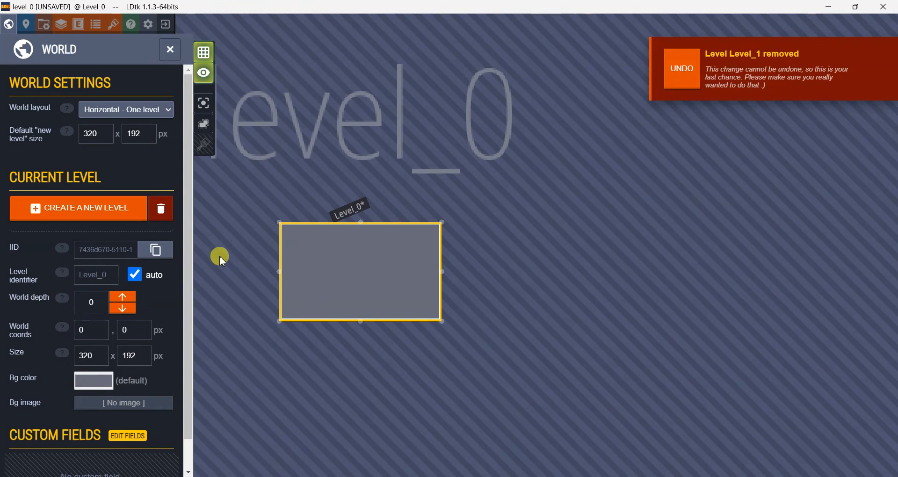
left_click(127, 110)
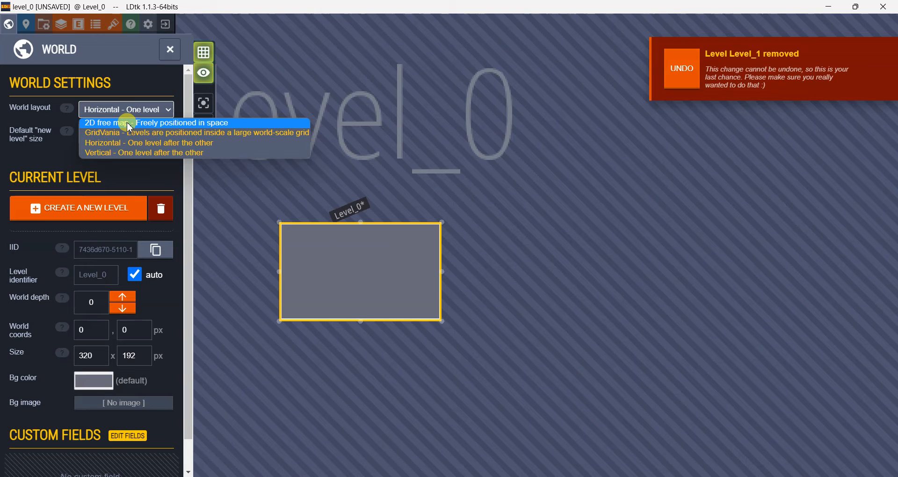
left_click(103, 124)
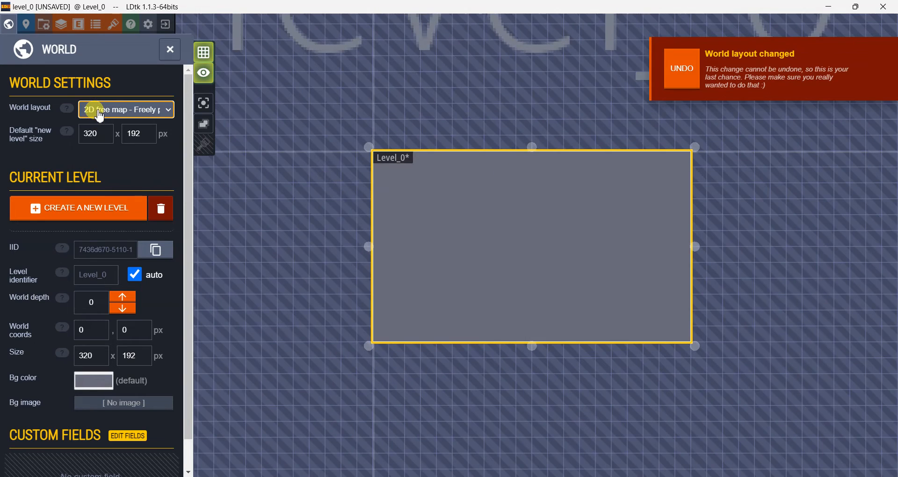
scroll(398, 216, "down", 2)
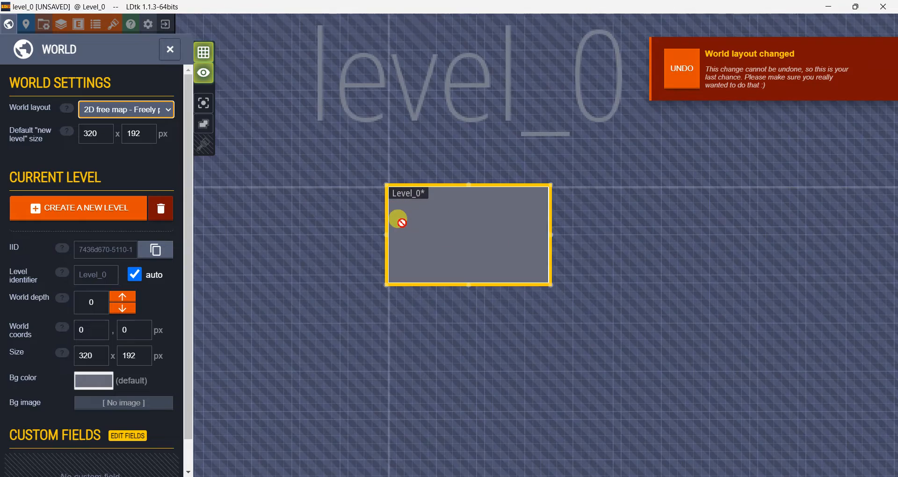
Place a new test level directly beside Level_0 at world coords 320, 0 and view it in the level view.
right_click(472, 227)
left_click(495, 237)
left_click_drag(508, 246, 659, 254)
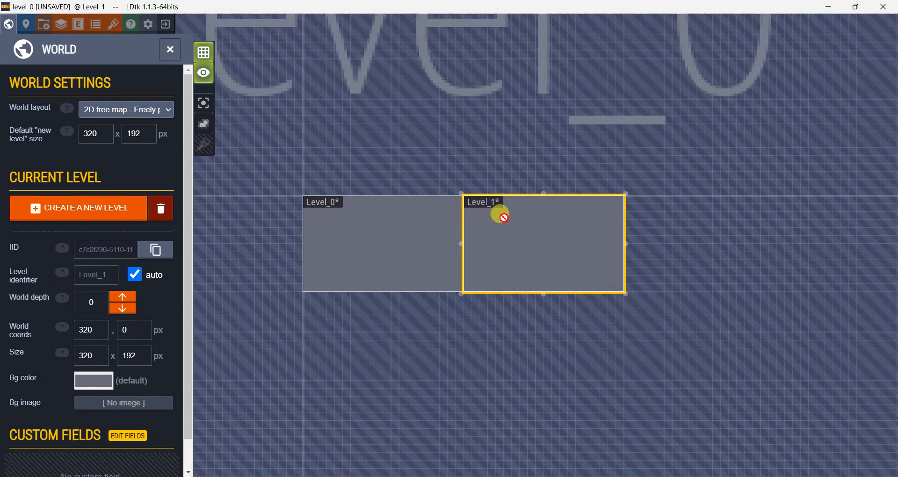
double_click(500, 213)
key("w")
right_click(496, 235)
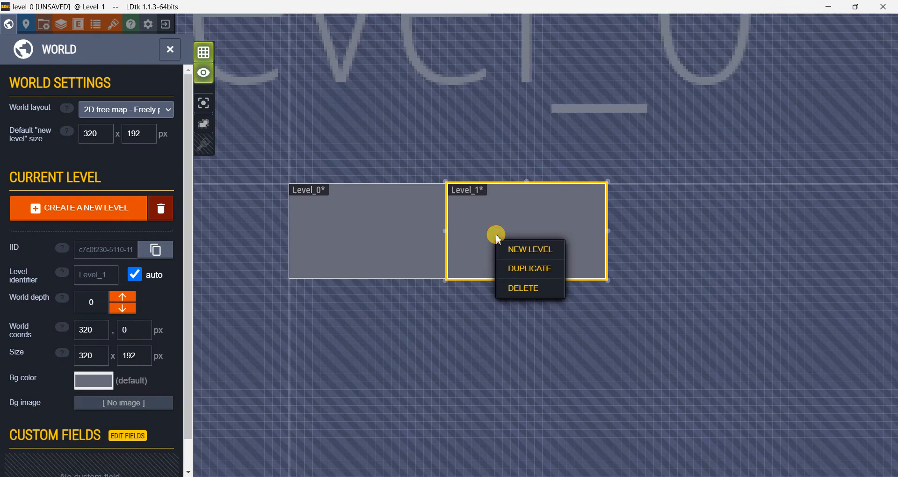
left_click(356, 238)
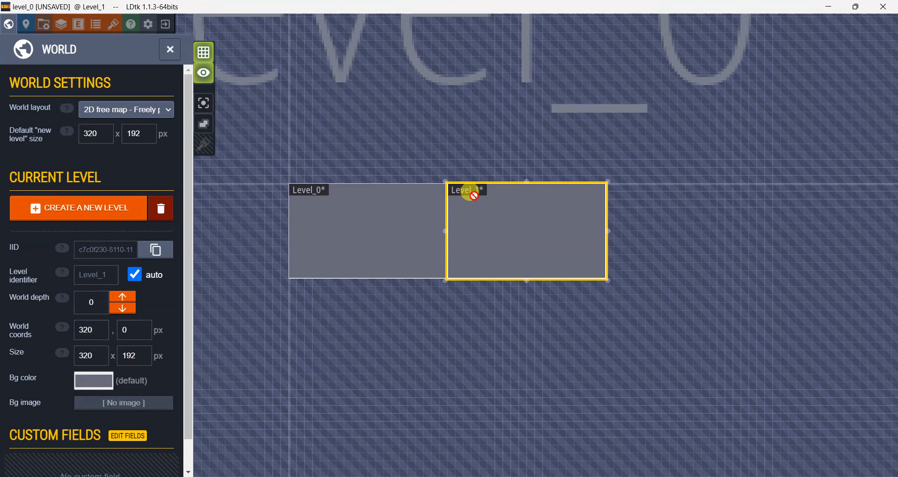
Delete the test level Level_1 from the free map.
right_click(475, 218)
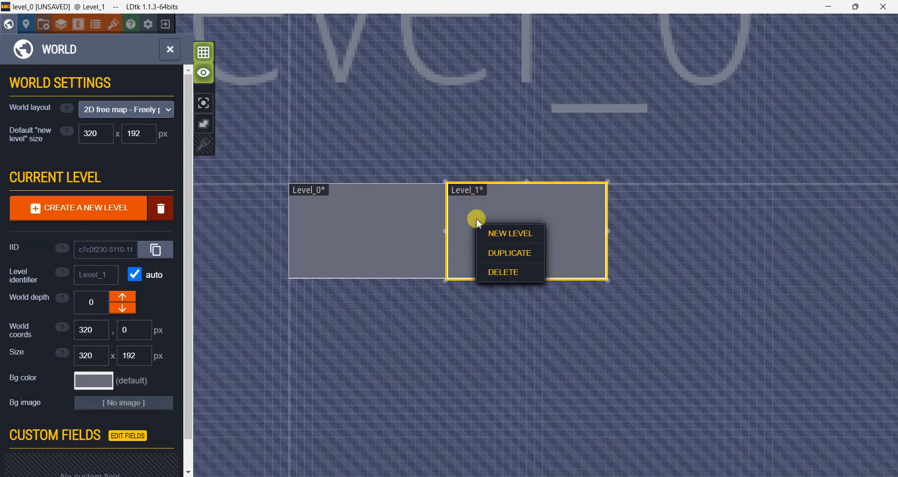
left_click(490, 271)
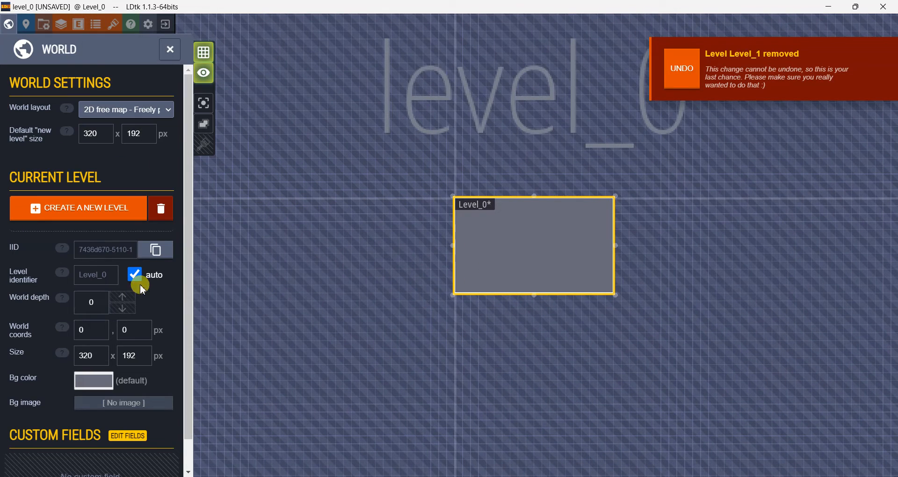
scroll(117, 199, "down", 1)
scroll(117, 202, "up", 1)
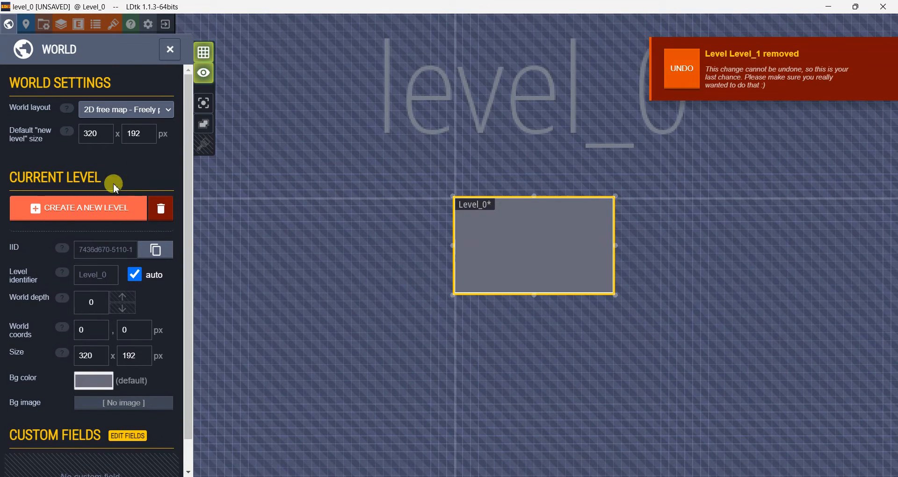
Look at Level_0 in the level view and return to the world view.
left_click(160, 50)
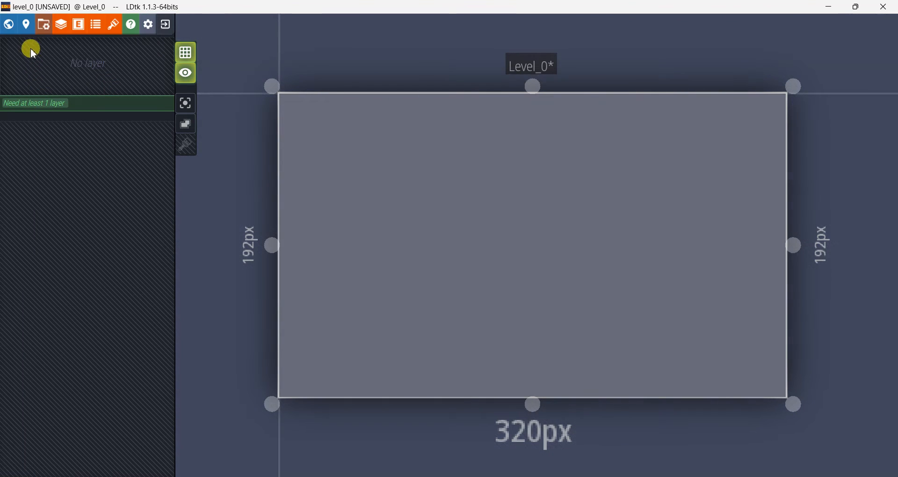
left_click(9, 25)
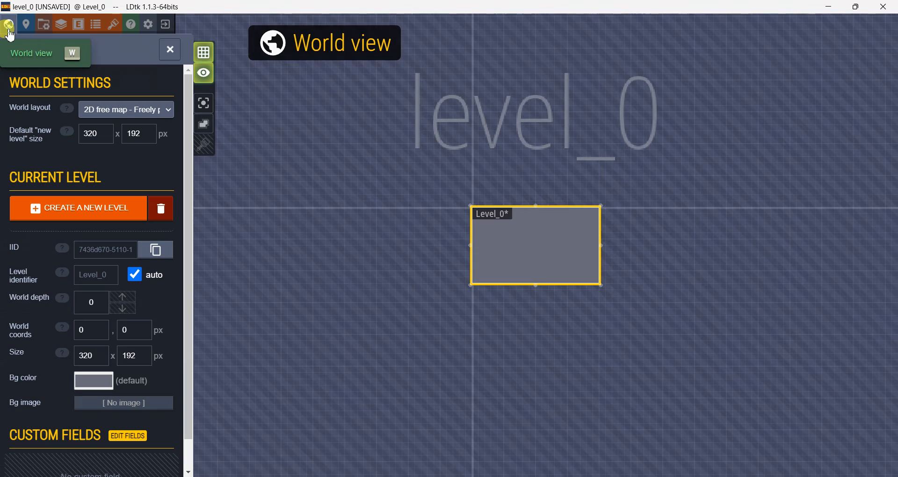
scroll(86, 157, "down", 1)
scroll(84, 154, "up", 1)
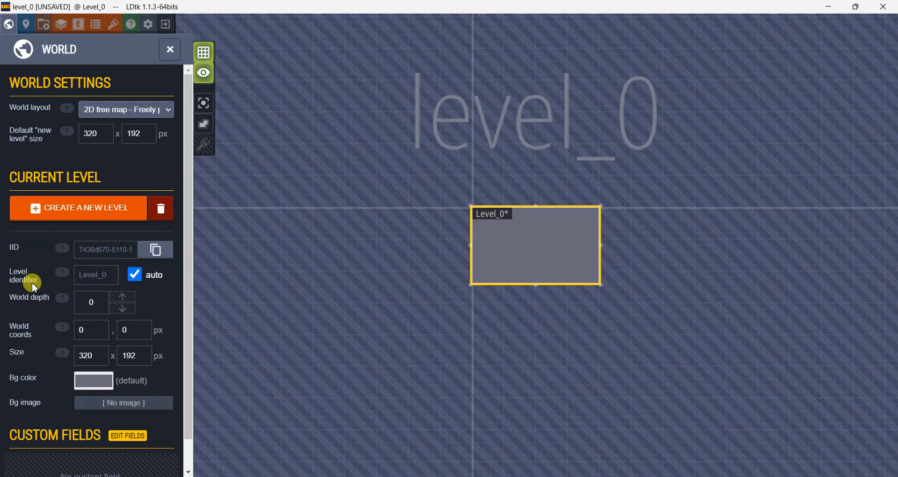
Turn off automatic naming for Level_0, set its identifier to Level_1 and check the name in the level view.
mouse_move(63, 273)
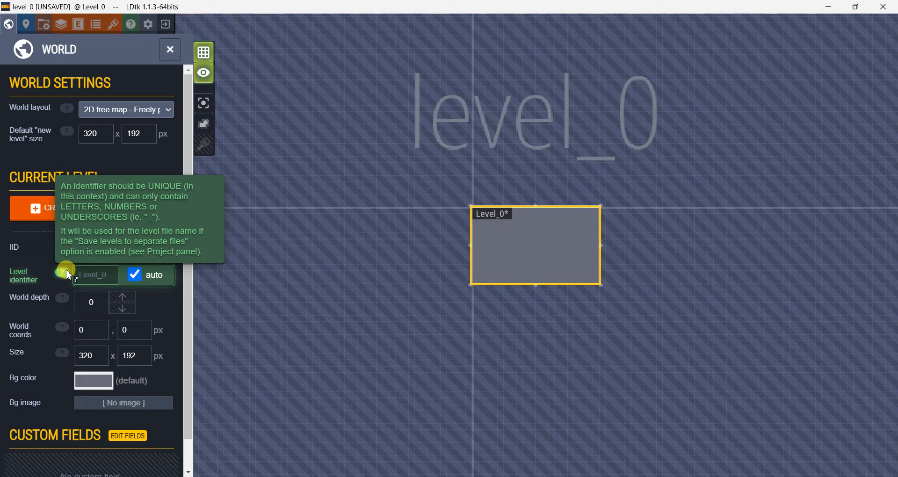
left_click(133, 276)
left_click(105, 275)
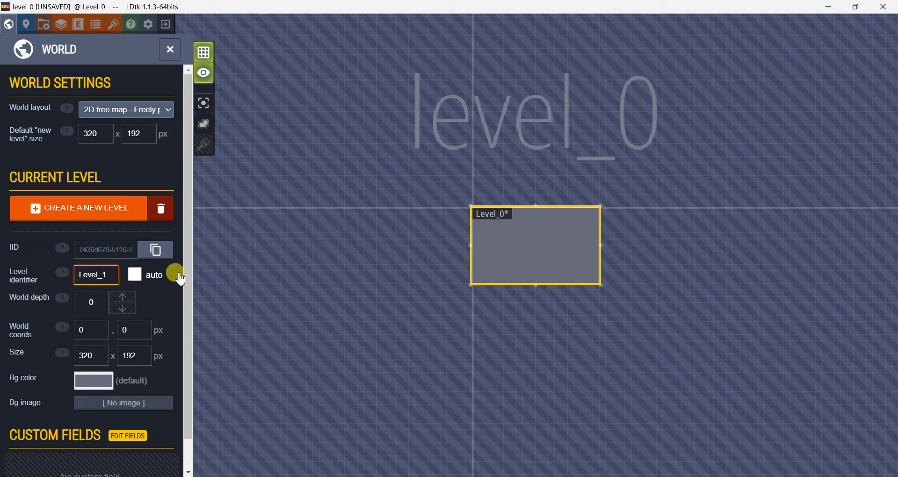
left_click(309, 272)
double_click(489, 252)
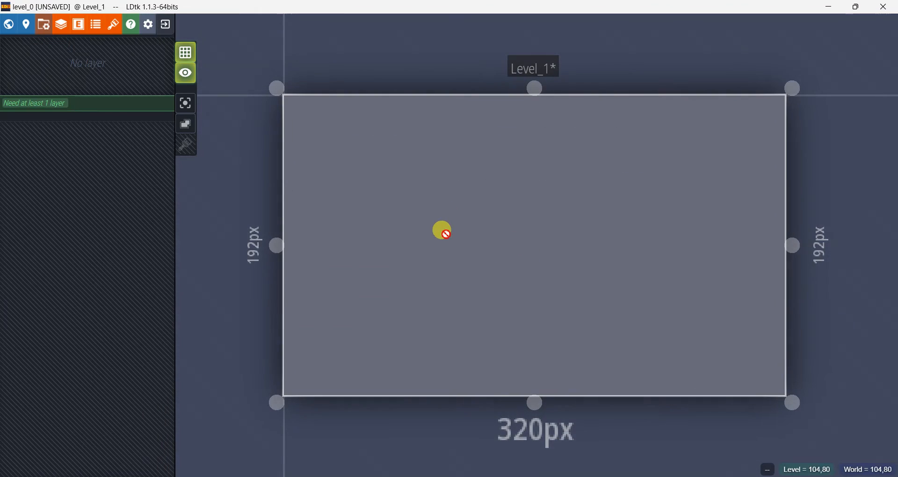
key("w")
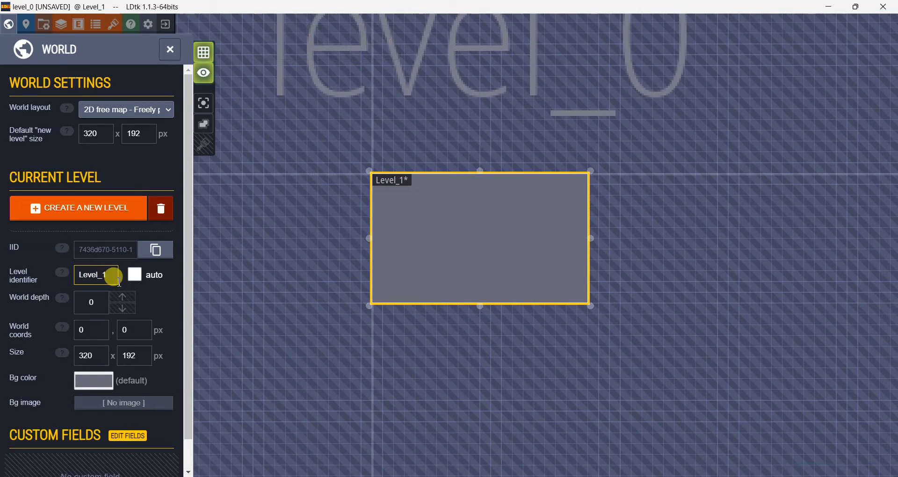
Switch the automatic level identifier on and off again, and set the identifier to Level_1.
left_click(135, 277)
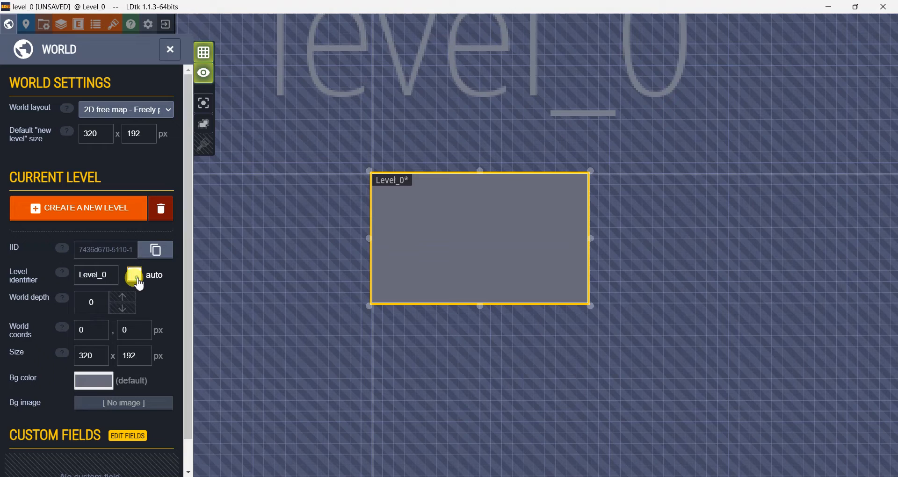
left_click(136, 278)
left_click(108, 273)
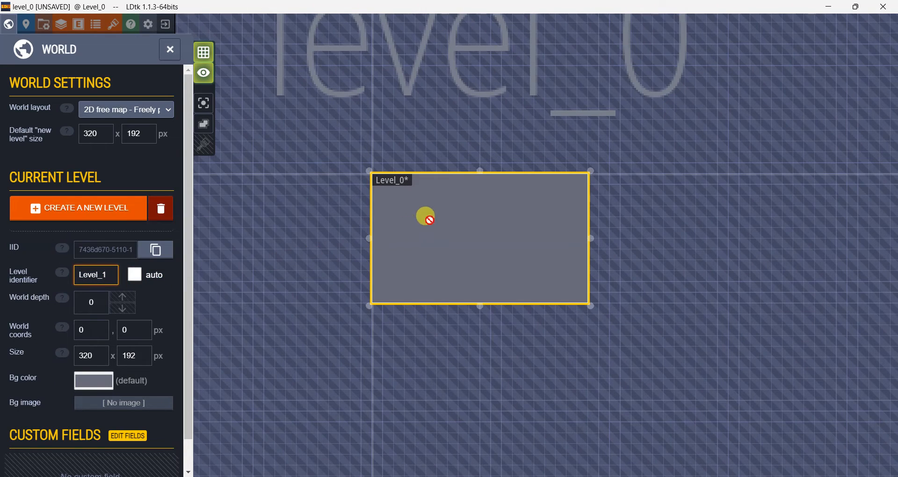
Create a new level beside Level_1 on the free map at world coords 384, 0.
right_click(424, 220)
left_click(445, 234)
left_click_drag(443, 235, 744, 273)
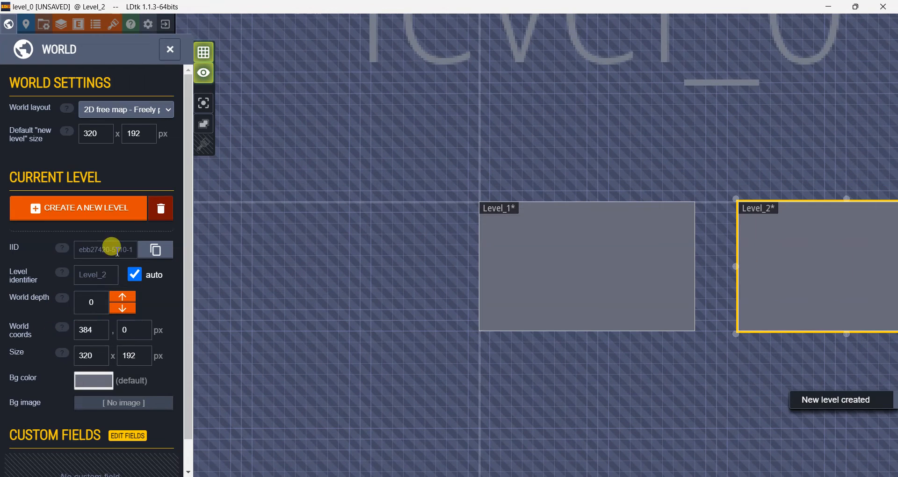
Turn off automatic naming for the new Level_2 and set its identifier to Level_22.
left_click(135, 275)
double_click(111, 272)
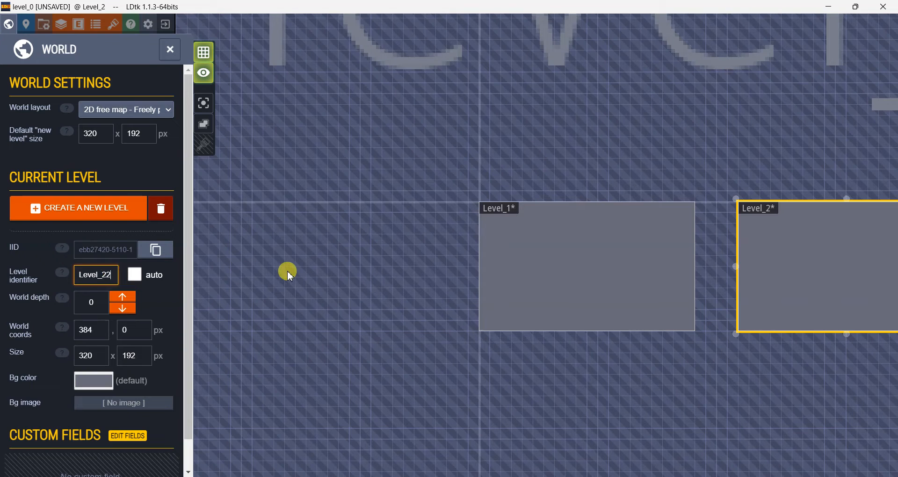
type("Level_22")
key("Return")
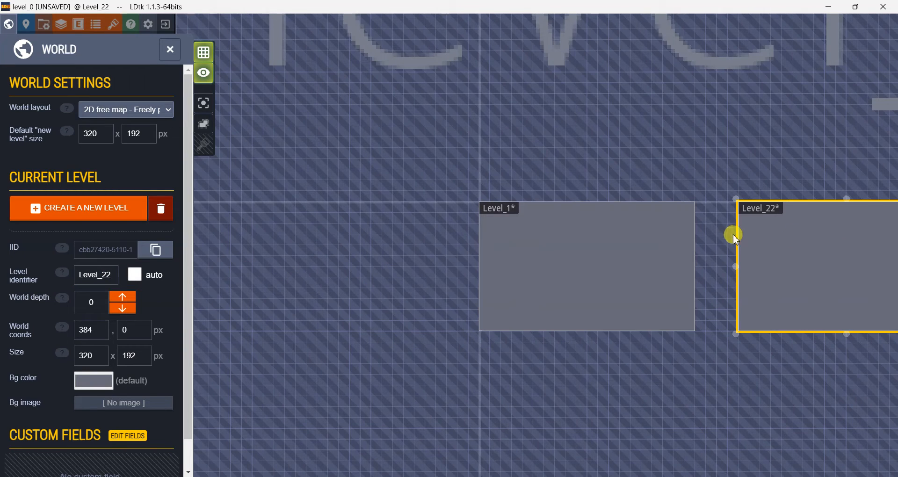
Delete Level_22 from the world map, keeping only Level_1.
left_click_drag(736, 235, 468, 202)
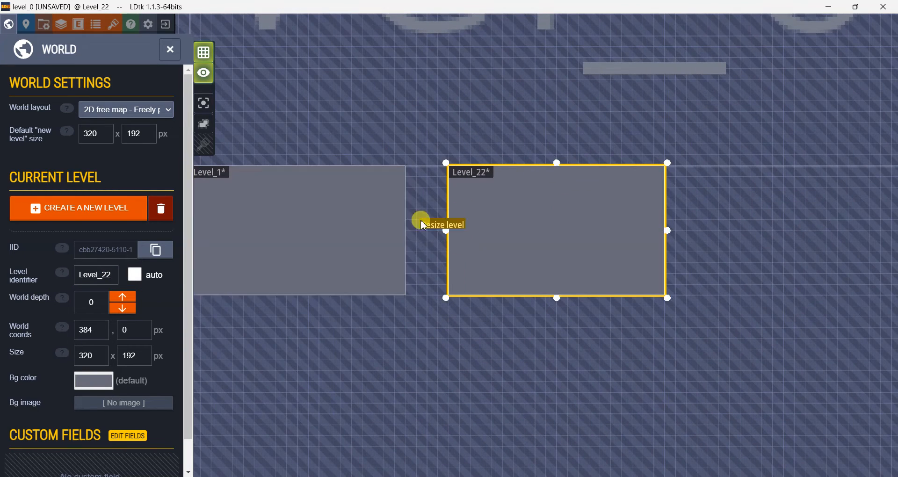
scroll(516, 226, "up", 3)
scroll(512, 226, "down", 4)
scroll(508, 225, "up", 3)
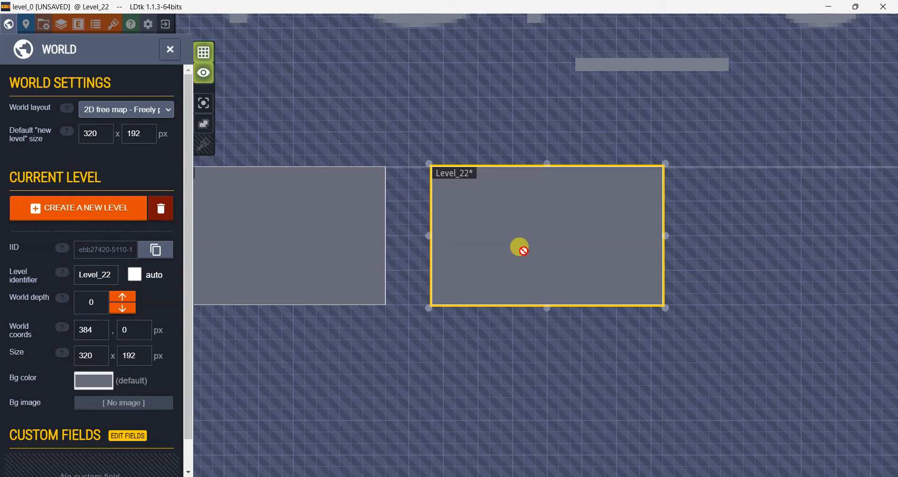
scroll(520, 246, "down", 2)
right_click(496, 232)
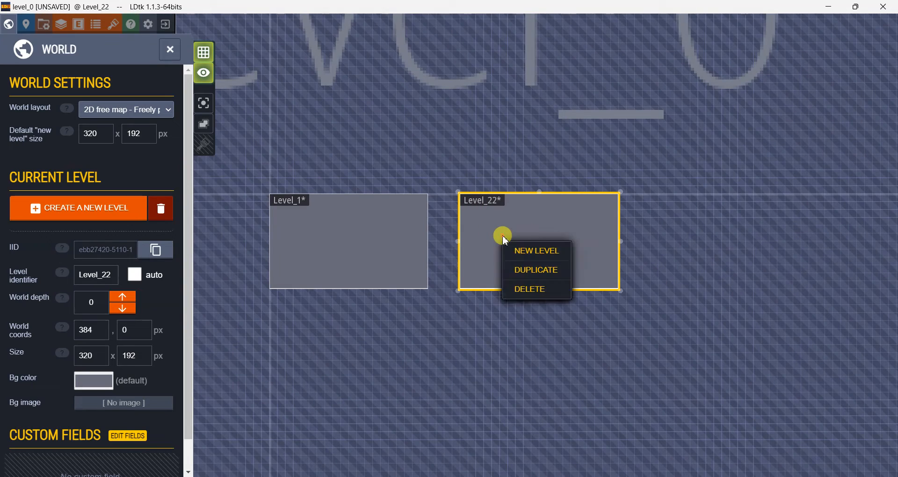
left_click(524, 287)
scroll(508, 247, "down", 3)
scroll(509, 248, "up", 3)
middle_click_drag(535, 248, 440, 260)
scroll(487, 263, "up", 2)
scroll(487, 262, "down", 3)
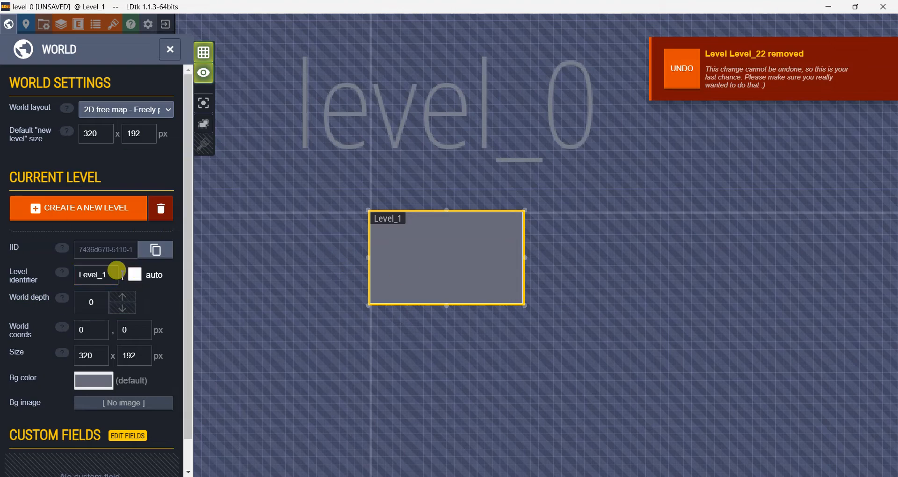
Turn on the automatic identifier for Level_1, look at it in the level view and return to the world view.
left_click(134, 275)
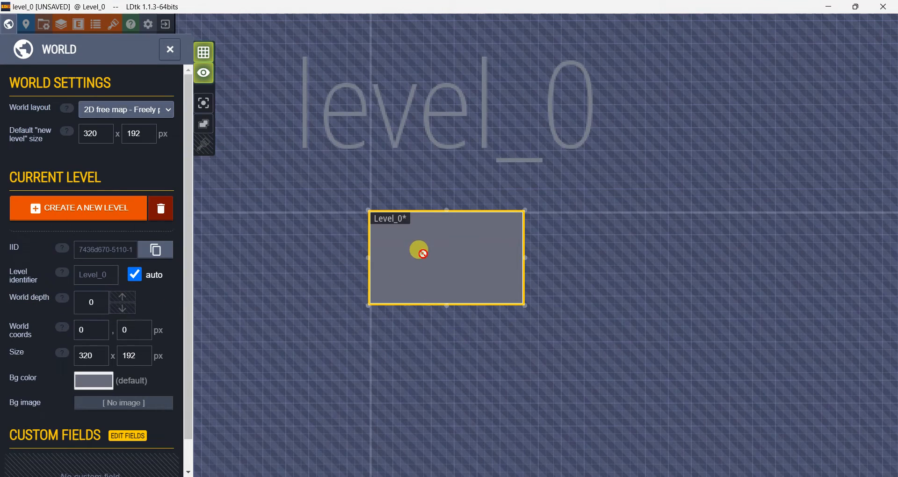
double_click(422, 253)
key("w")
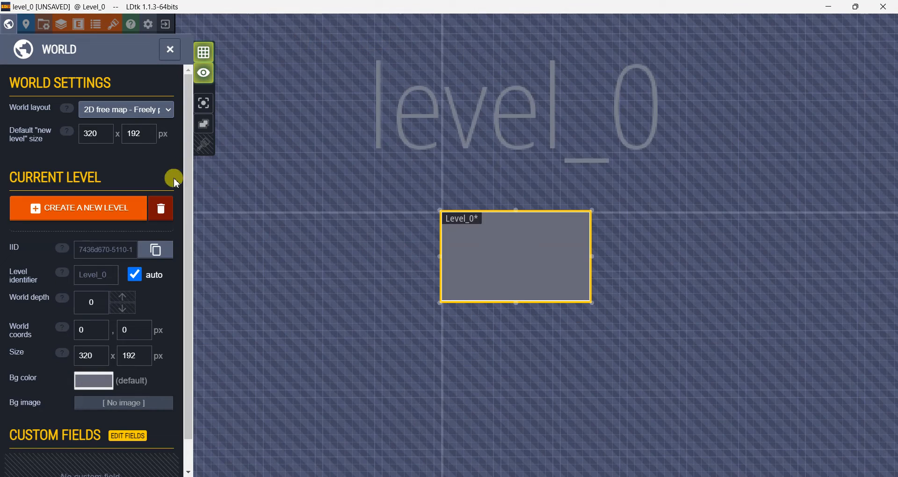
scroll(134, 162, "down", 1)
scroll(106, 279, "up", 1)
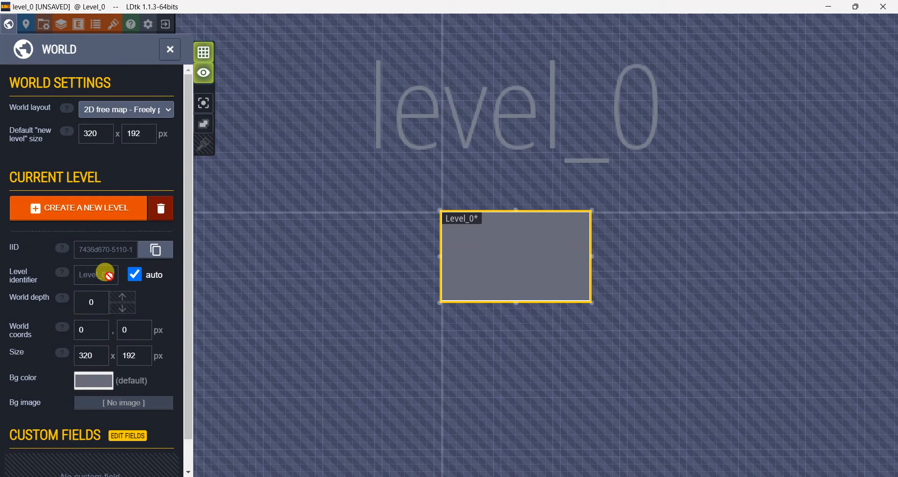
Leave the world view, open the project settings and save the project.
left_click(25, 34)
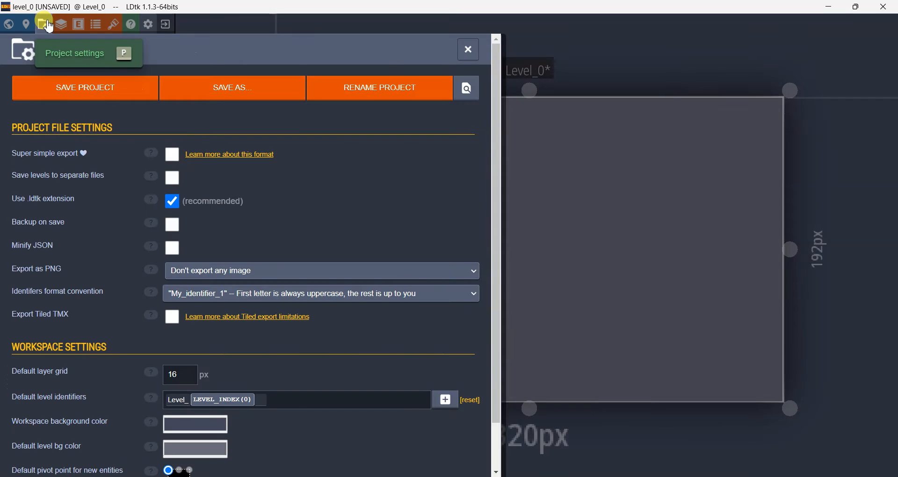
left_click(45, 24)
left_click(85, 102)
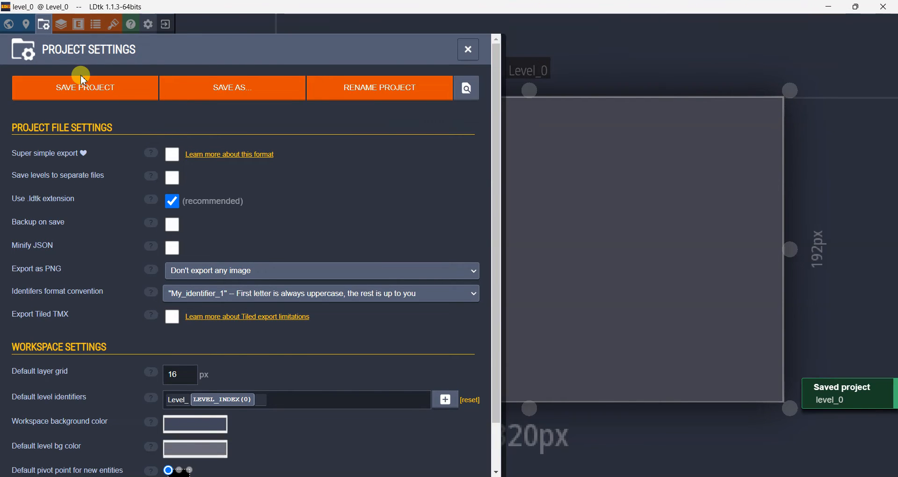
View the Save As dialog and the project rename prompt, cancelling both.
left_click(222, 84)
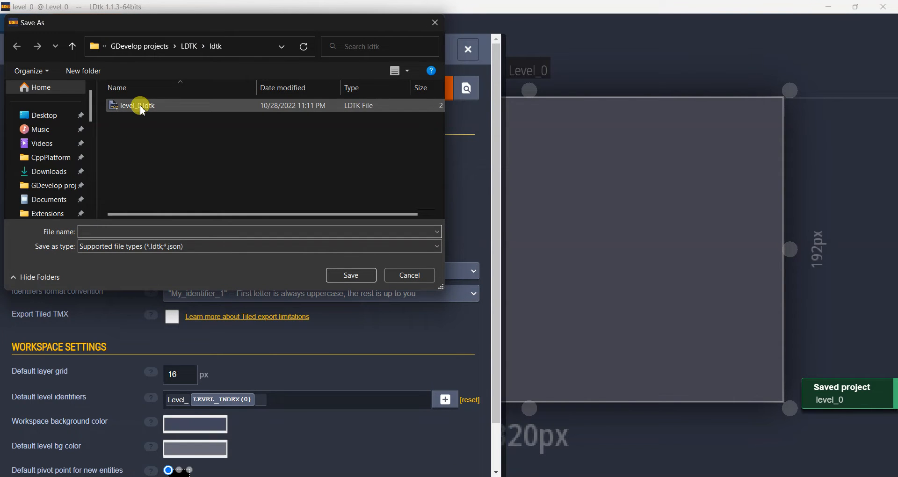
left_click(410, 276)
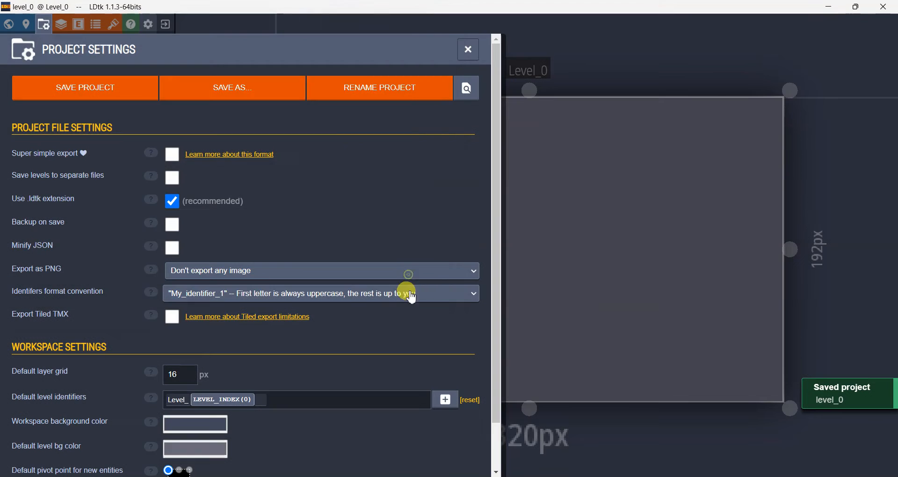
left_click(387, 93)
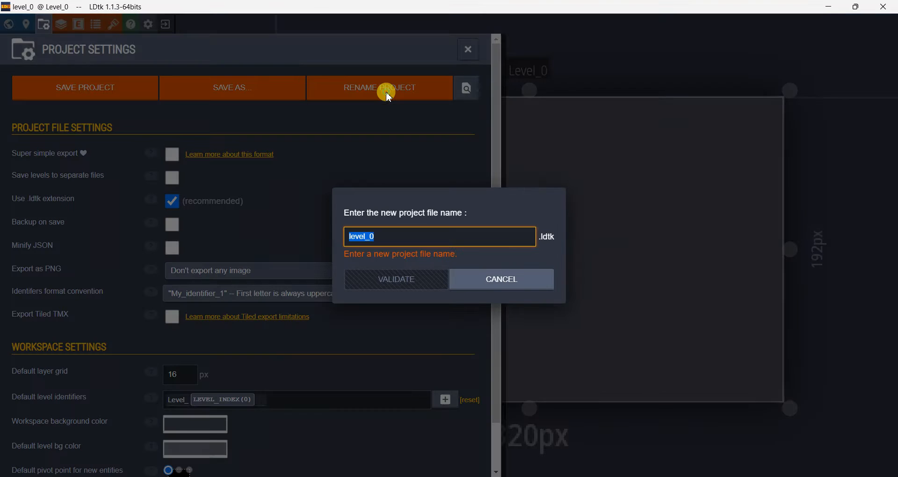
left_click(502, 280)
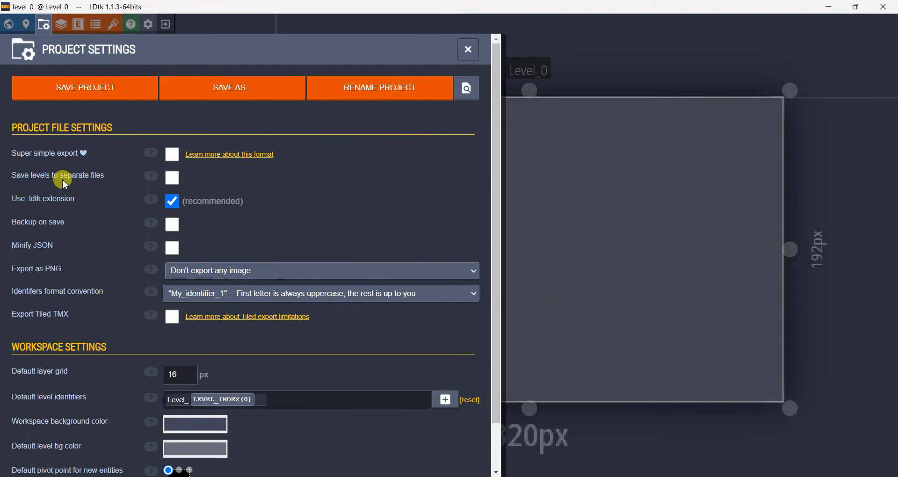
Enable backup on save for the project with a maximum of 3 backup files.
scroll(73, 251, "down", 1)
scroll(72, 250, "up", 1)
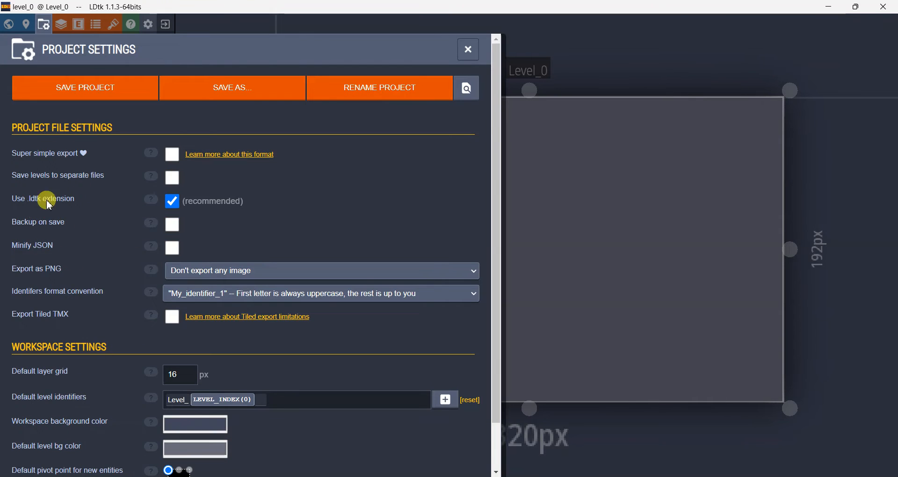
left_click(172, 226)
double_click(280, 225)
type("3")
key("Return")
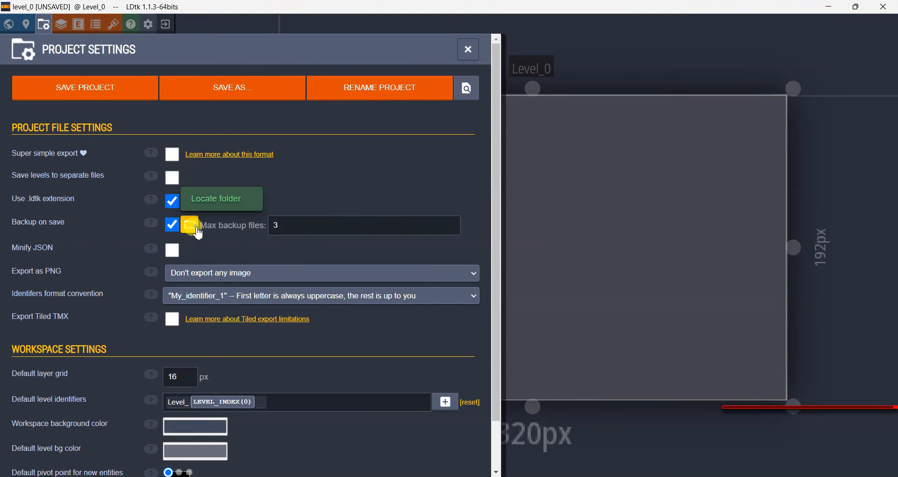
Save the project with backups enabled, view its backups folder and close it.
left_click(195, 228)
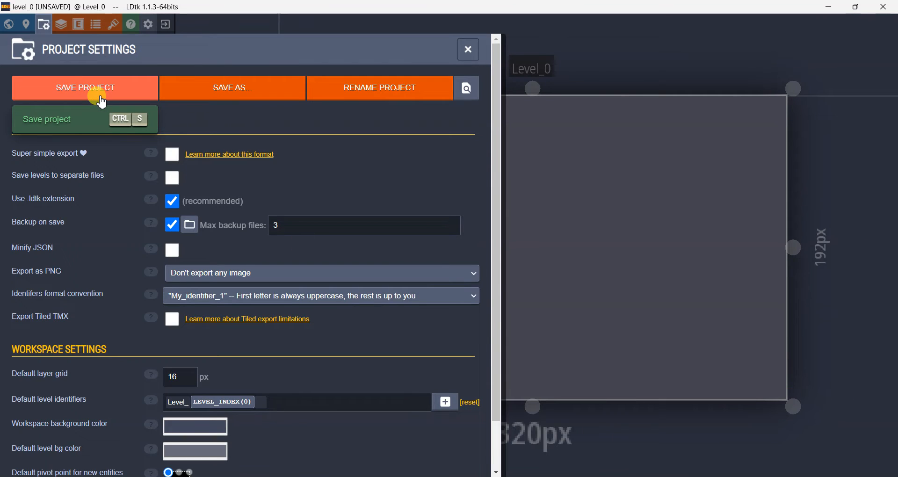
left_click(174, 229)
left_click(175, 232)
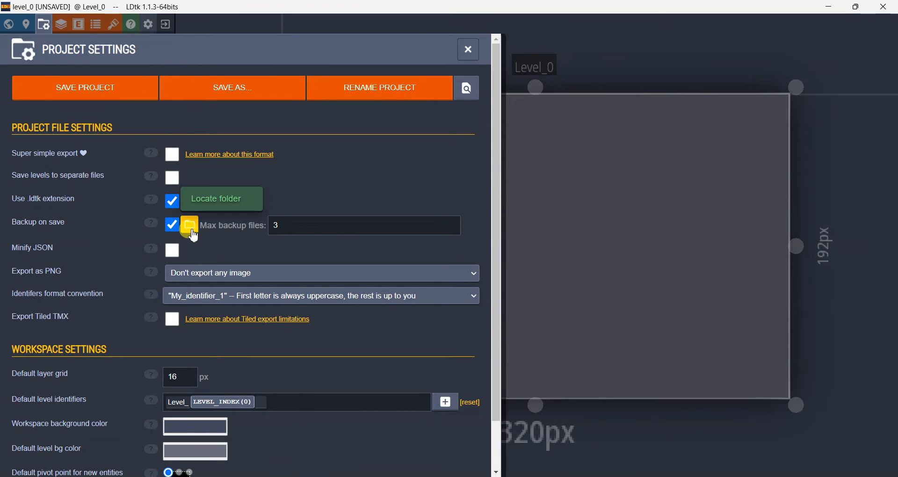
left_click(99, 99)
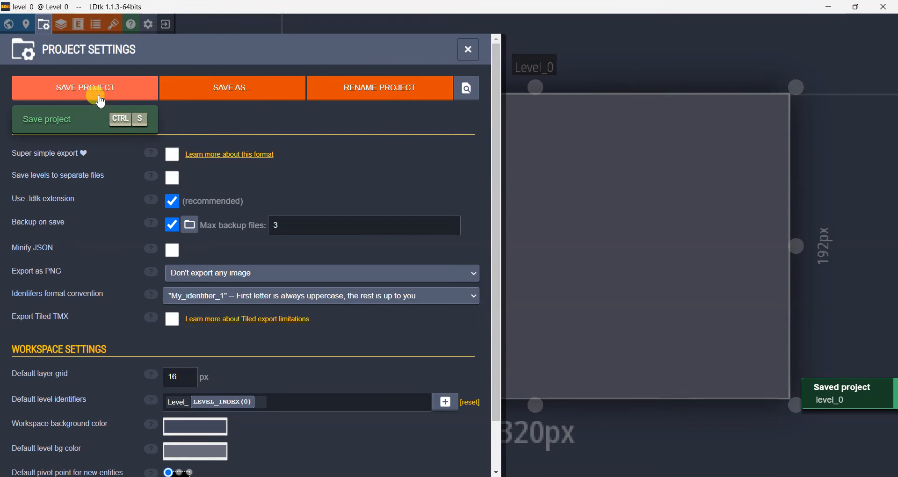
left_click(190, 230)
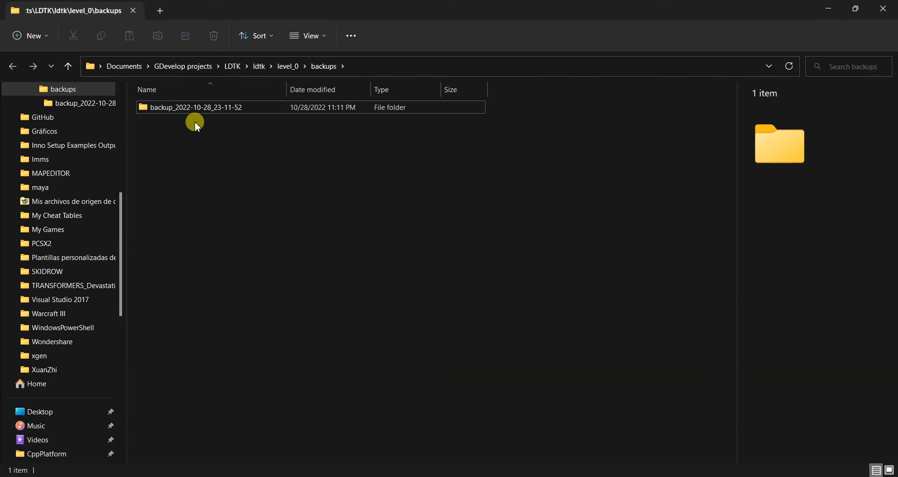
left_click(880, 9)
Enable Tiled TMX export in the project file settings and dismiss the disclaimer.
scroll(148, 279, "down", 2)
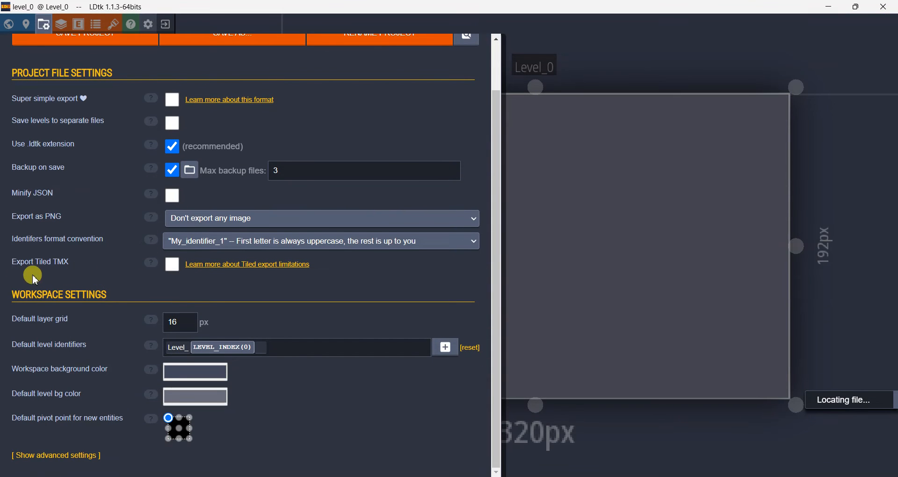
left_click(172, 267)
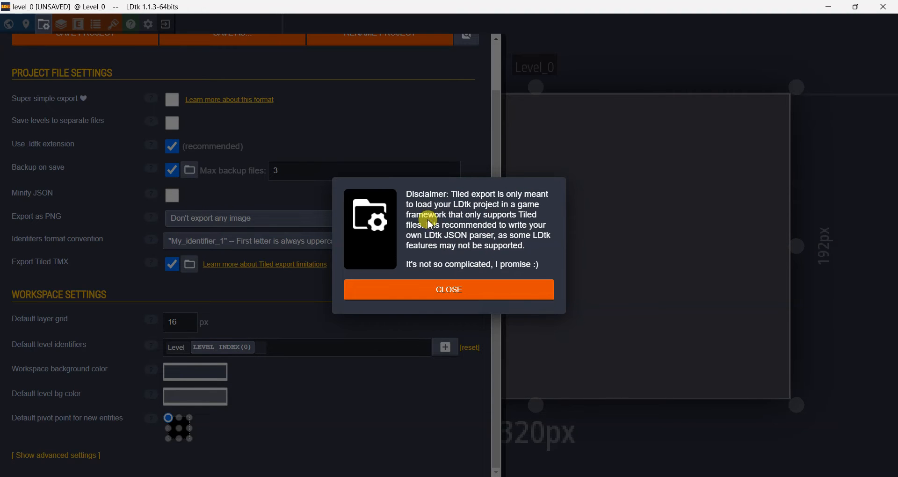
left_click(448, 285)
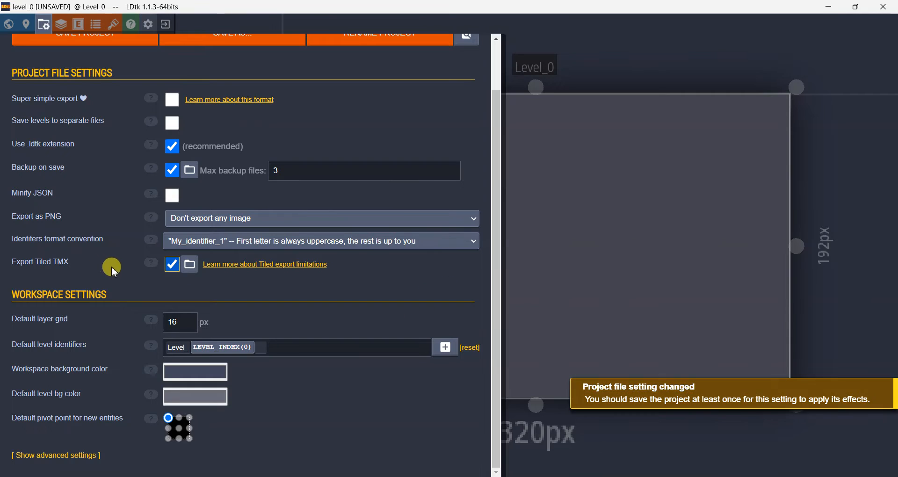
Try to locate the Tiled export folder from the project settings.
left_click(190, 265)
left_click(190, 266)
left_click(189, 266)
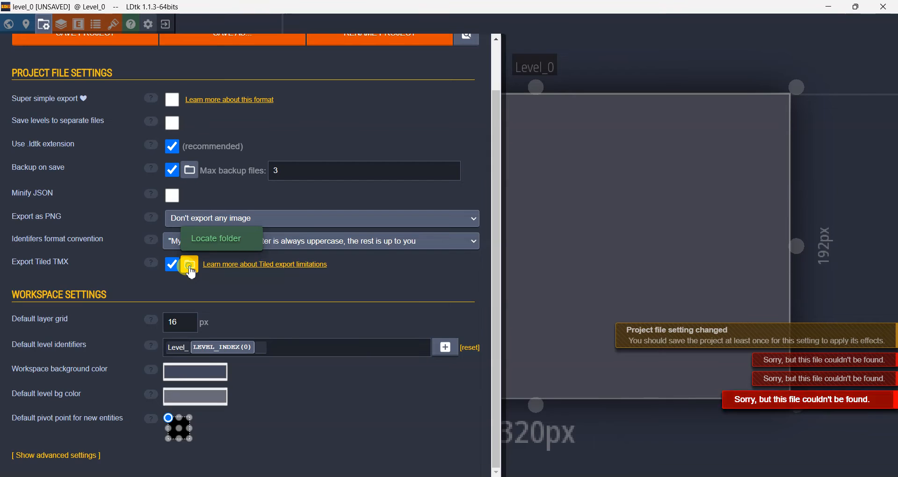
left_click(190, 265)
left_click(189, 265)
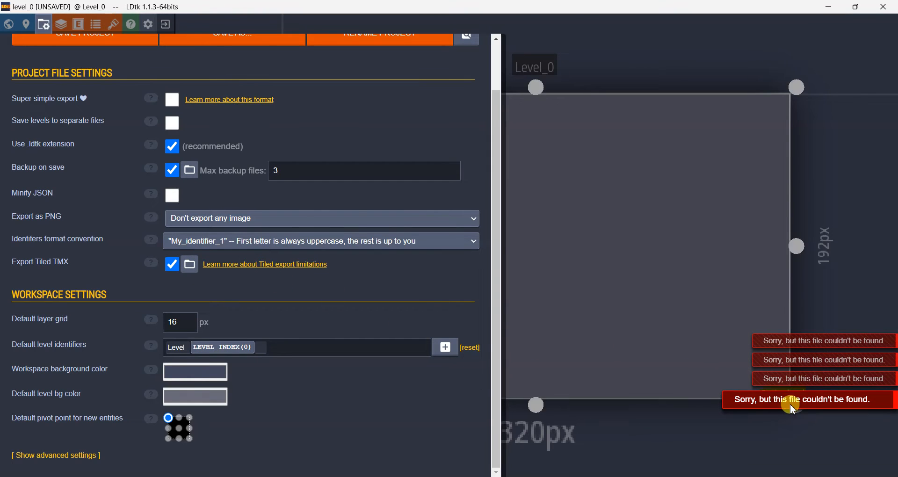
Save the project and inspect Level_0.tmx and level_0.world in the Tiled export folder.
scroll(80, 150, "up", 3)
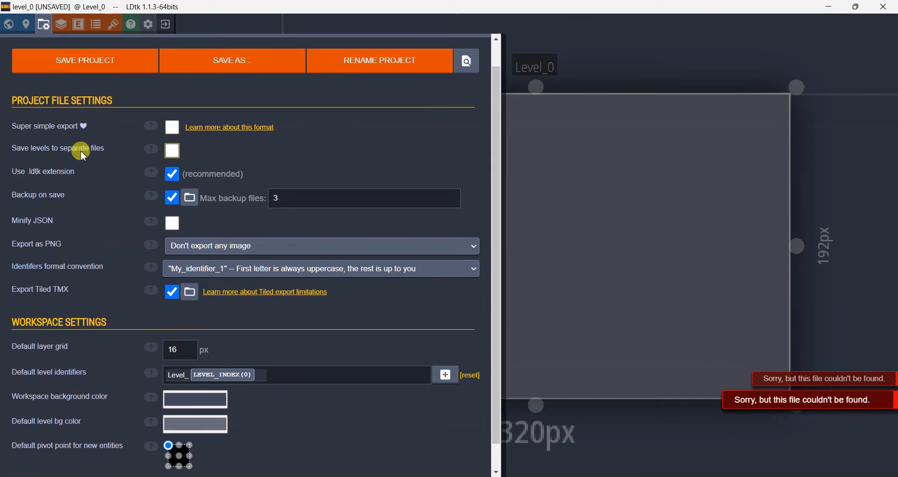
left_click(81, 96)
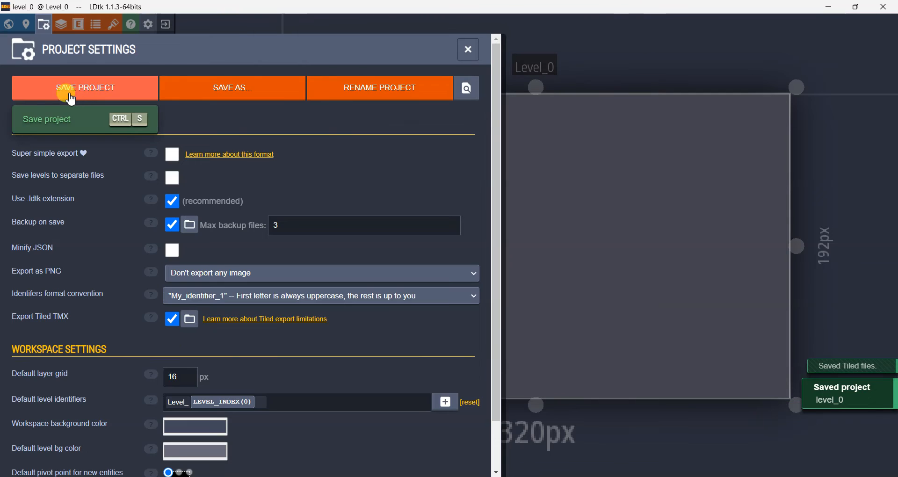
left_click(190, 321)
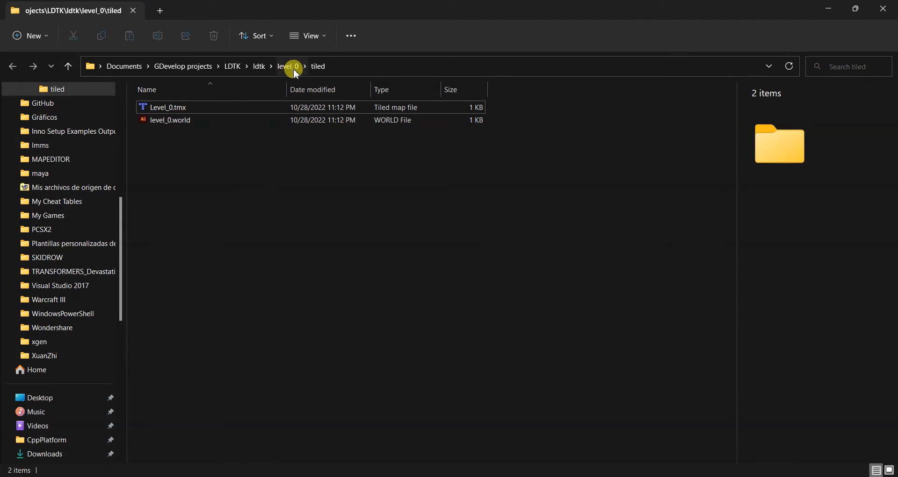
left_click(165, 108)
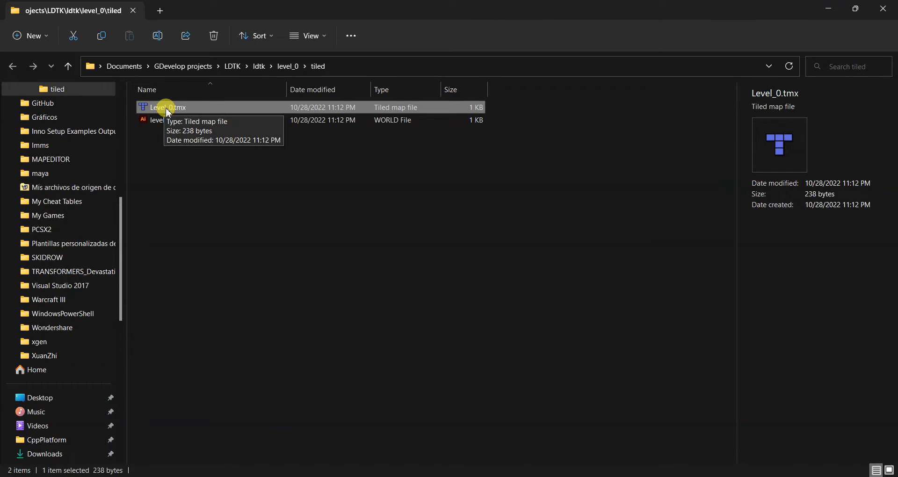
left_click(176, 124)
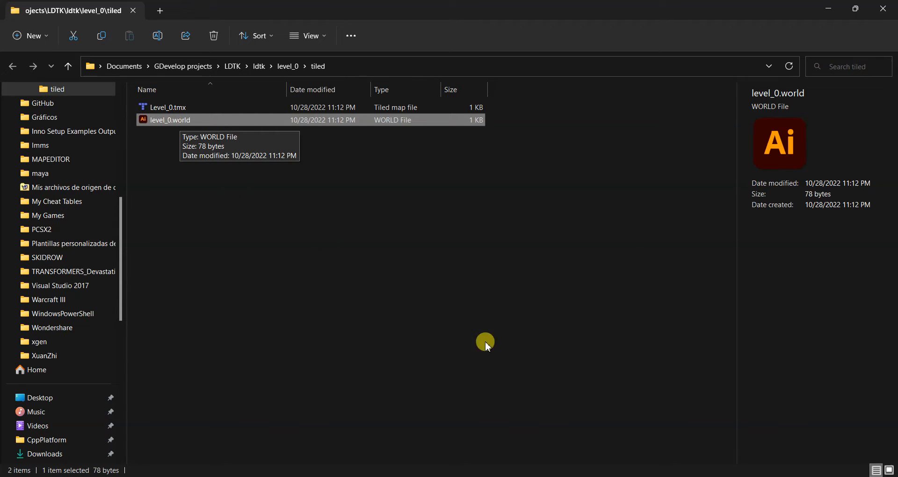
Open the exported Level_0.tmx in Tiled and examine the map grid.
left_click(616, 476)
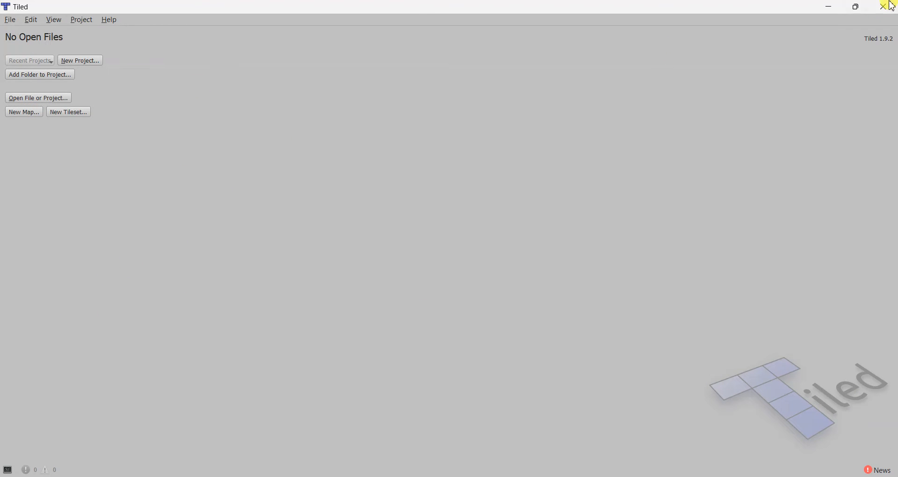
left_click(830, 8)
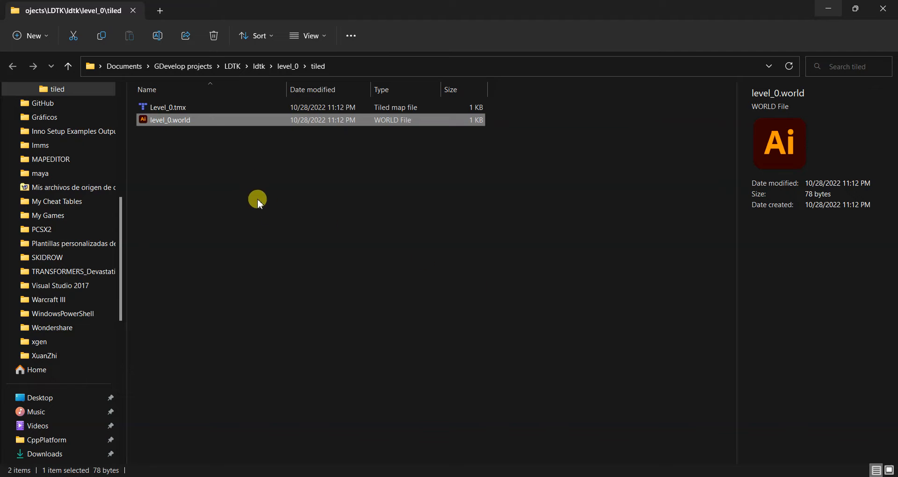
left_click(161, 108)
double_click(174, 108)
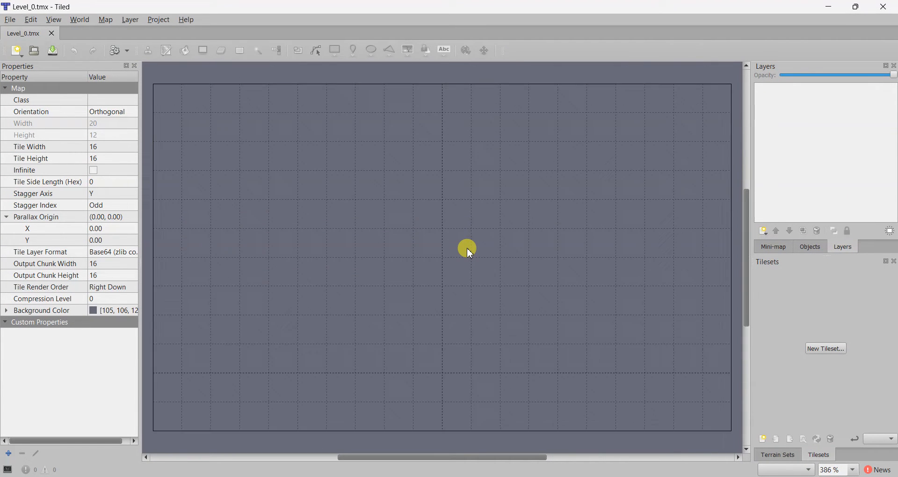
scroll(473, 252, "down", 4, "ctrl")
scroll(470, 253, "up", 3, "ctrl")
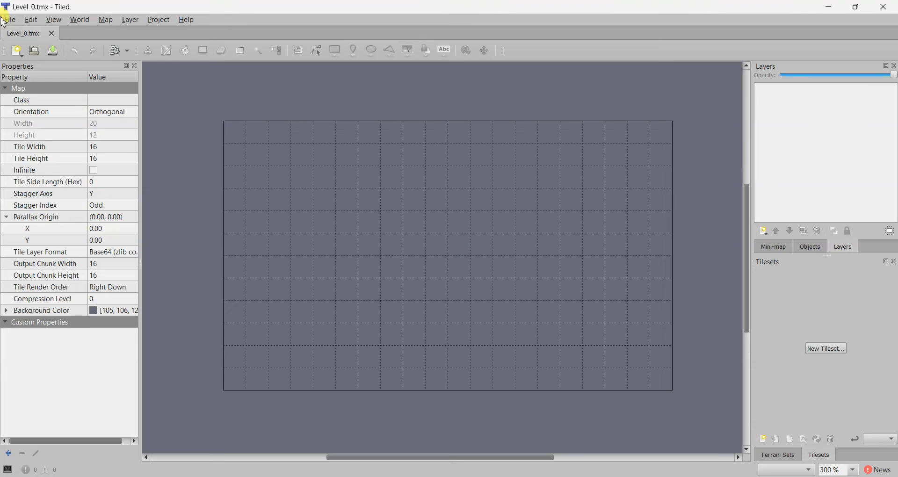
Close the Tiled map, minimize the export folder window, and return to the LDtk project settings.
left_click(884, 6)
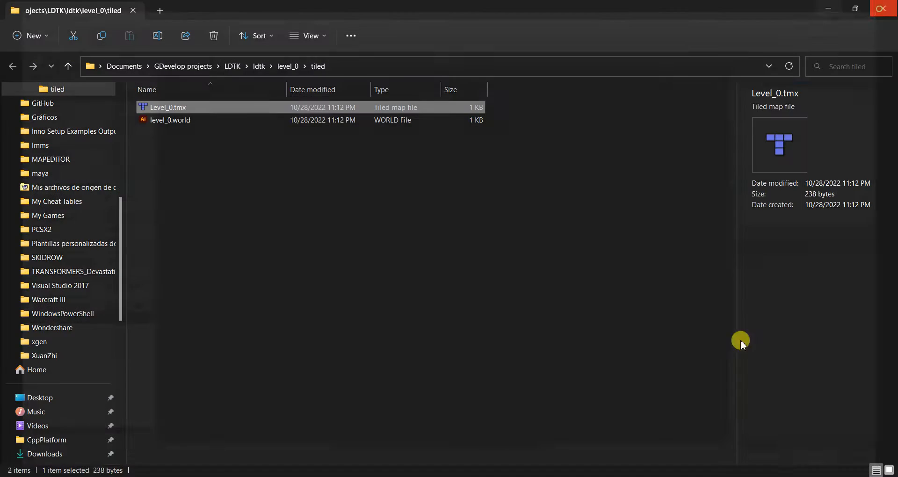
left_click(246, 189)
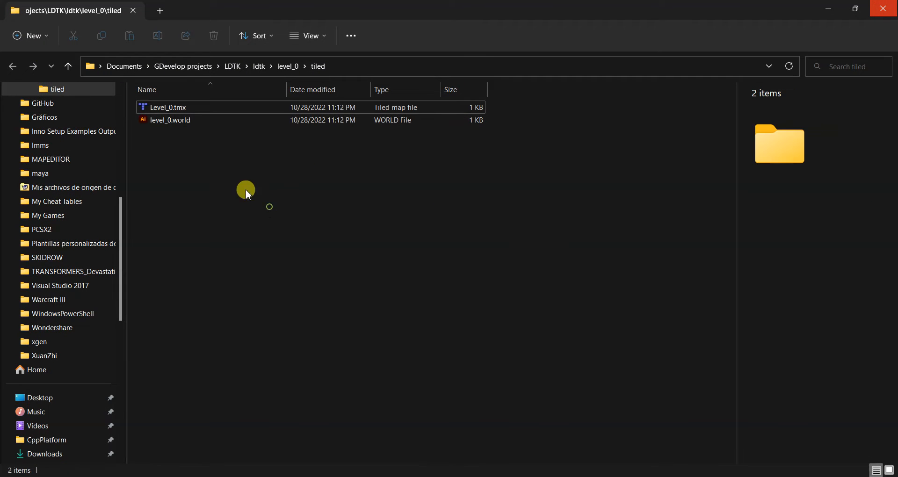
left_click(829, 7)
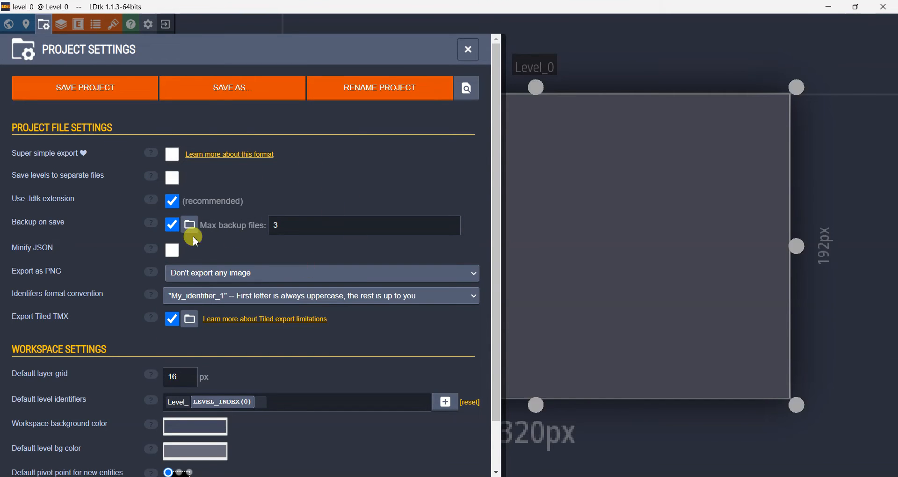
Try the PNG export modes for individual layers and for merged levels, and revert to "Don't export any image".
scroll(269, 327, "down", 1)
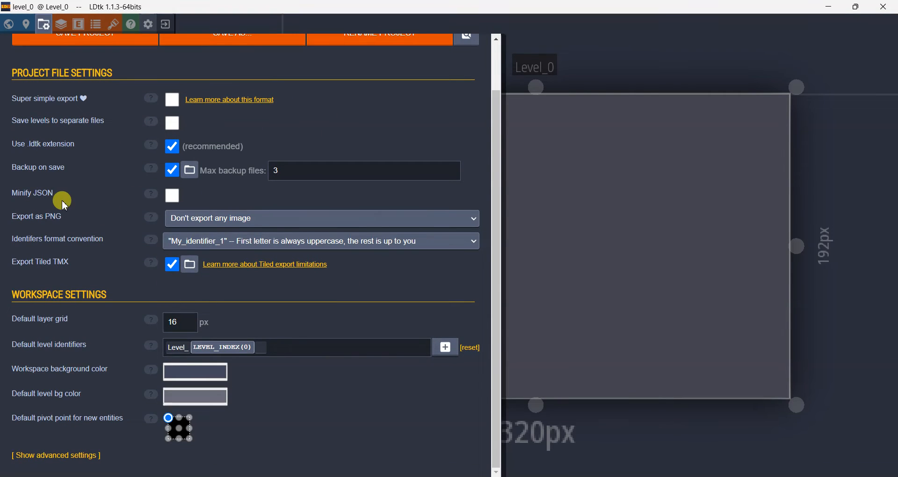
left_click(193, 219)
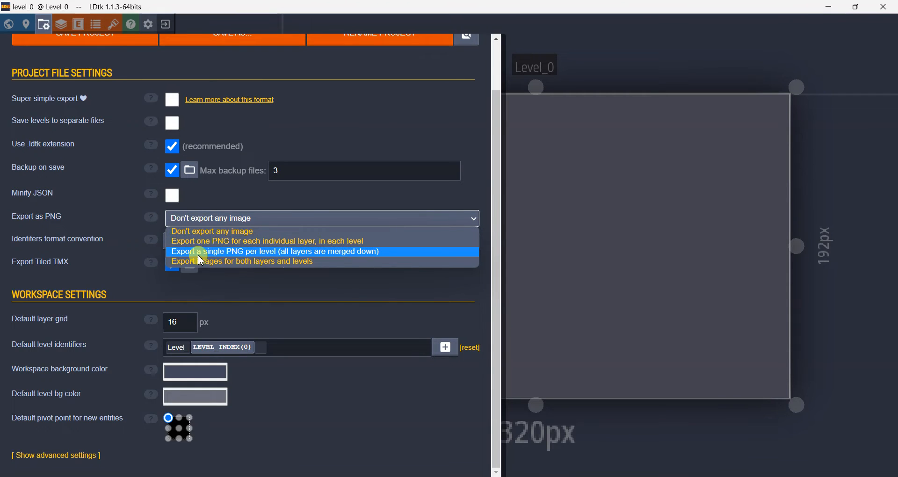
left_click(218, 242)
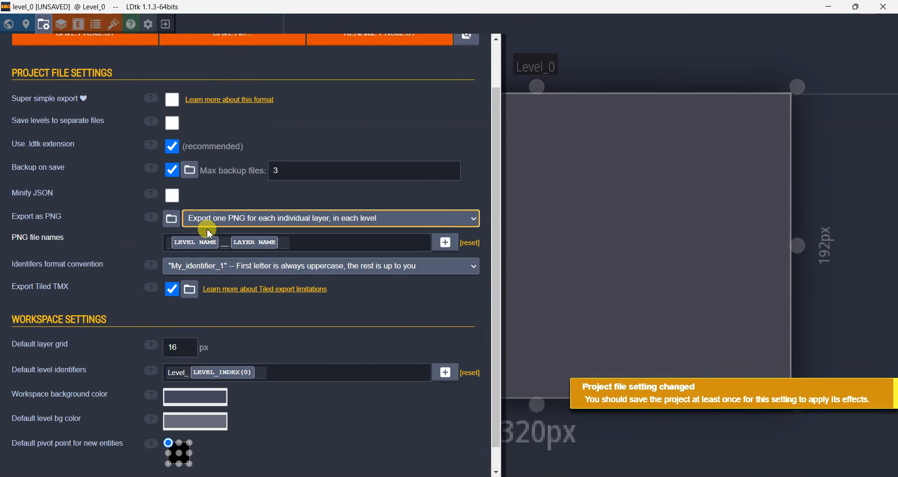
left_click(210, 219)
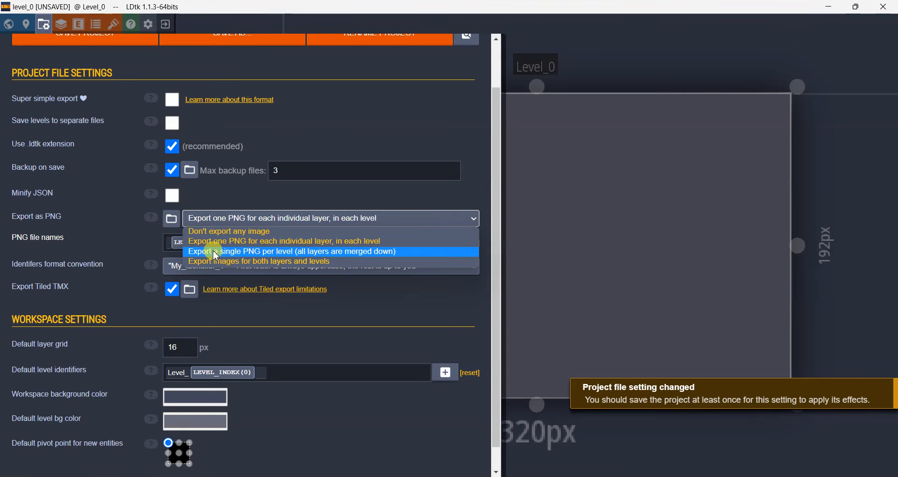
left_click(213, 251)
left_click(212, 220)
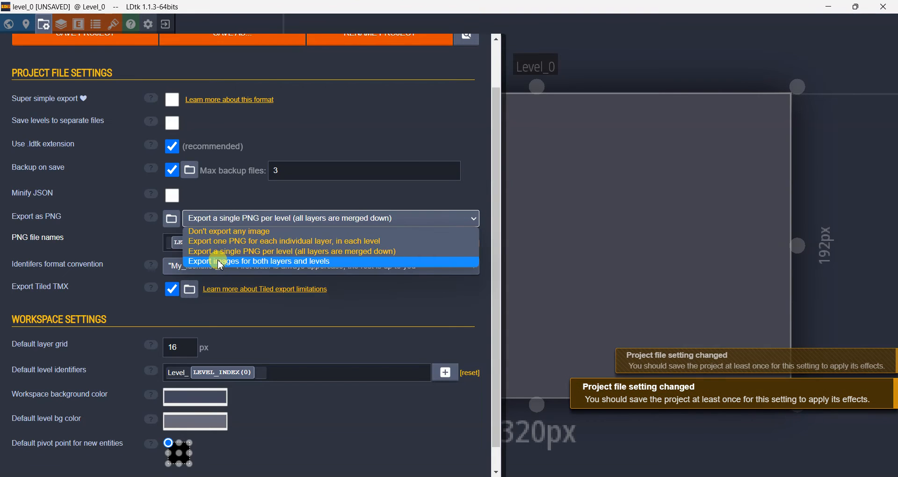
left_click(216, 231)
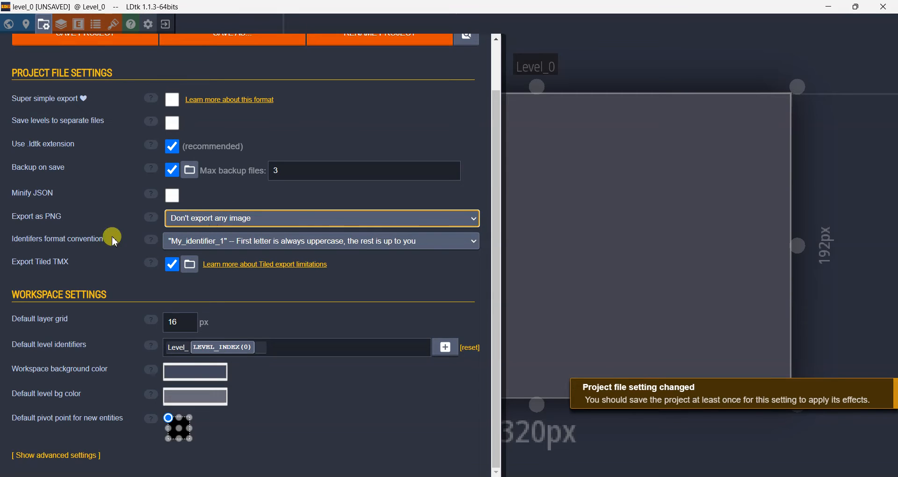
Review the identifiers format conventions and keep "My_identifier_1" with the first letter always uppercase.
left_click(187, 246)
left_click(152, 241)
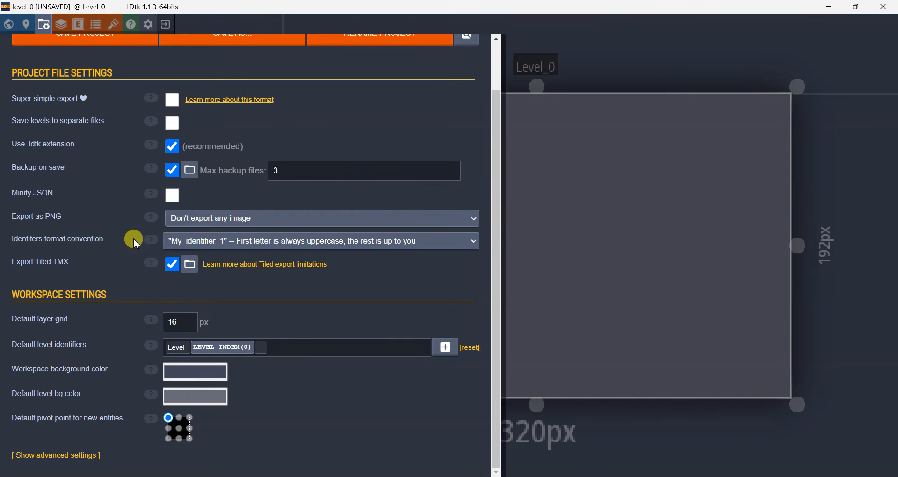
left_click(168, 242)
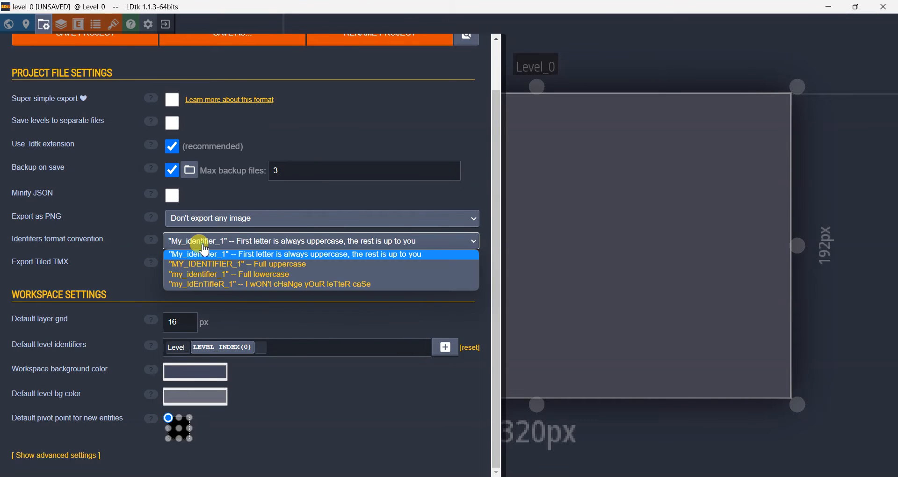
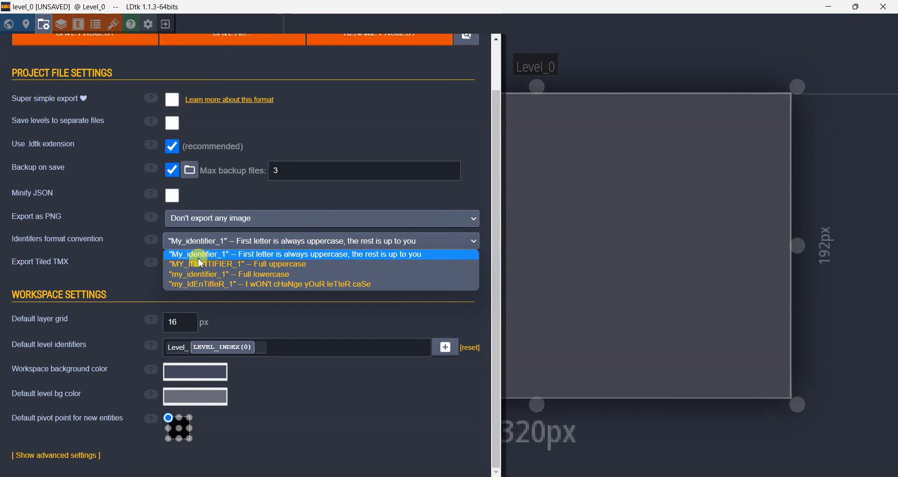
left_click(184, 258)
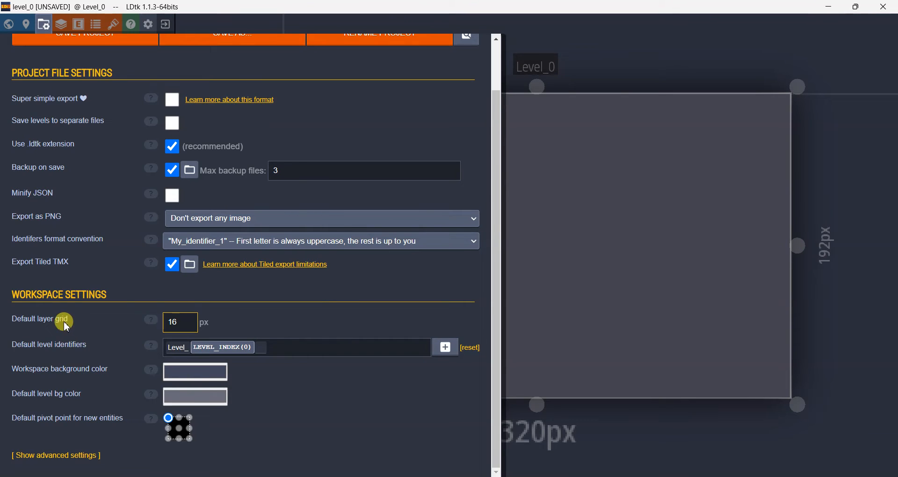
Examine the default layer grid setting and compare it with the grid shown in the world view.
left_click(186, 324)
double_click(186, 324)
left_click_drag(186, 324, 154, 316)
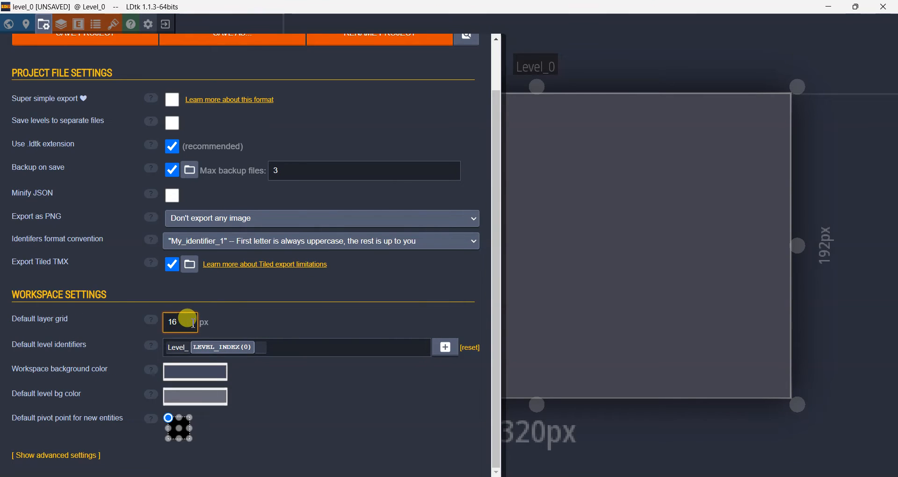
left_click(730, 255)
scroll(438, 252, "down", 5)
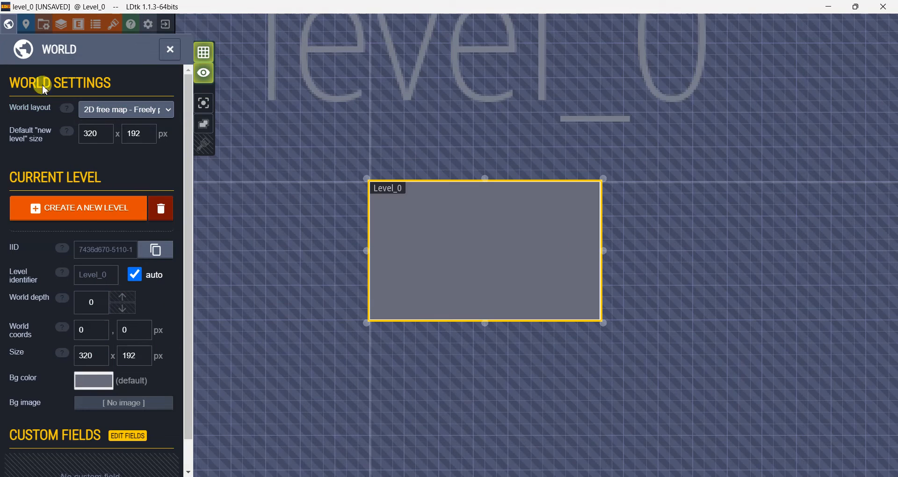
left_click(43, 24)
left_click(182, 381)
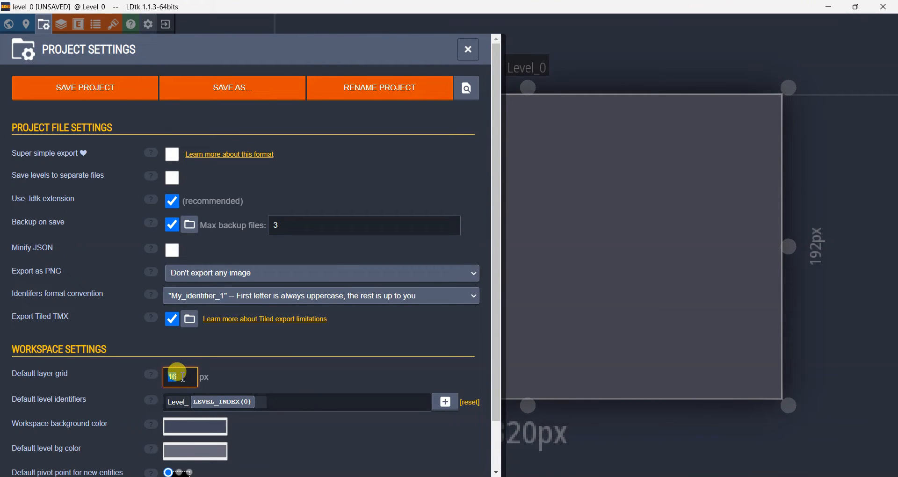
scroll(140, 377, "down", 2)
Try appending "asdasdlaskñdasd" to the default level identifiers, reset the pattern, and check the level name in the world view.
mouse_move(197, 352)
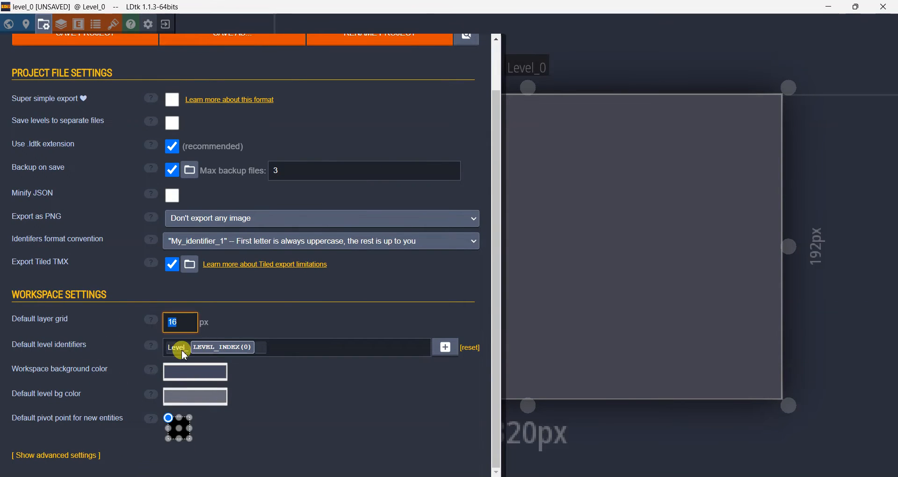
left_click(220, 355)
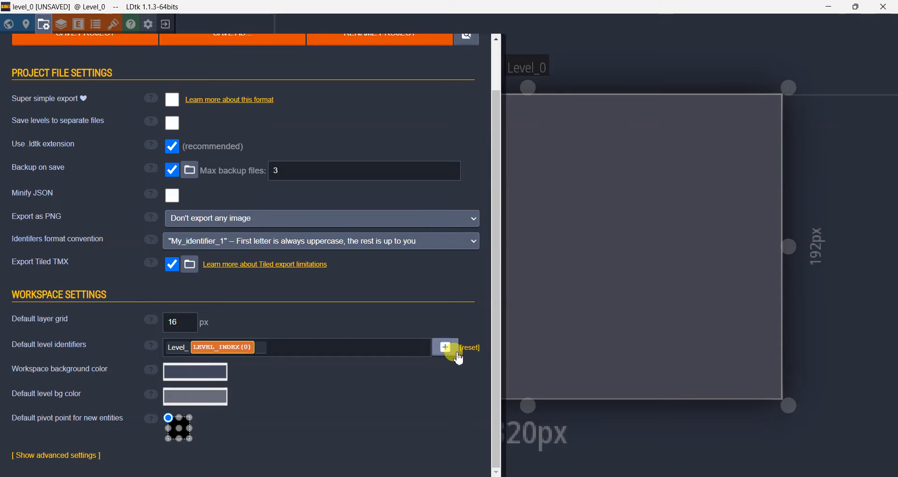
left_click(265, 348)
type("asdasdlaskñdasd")
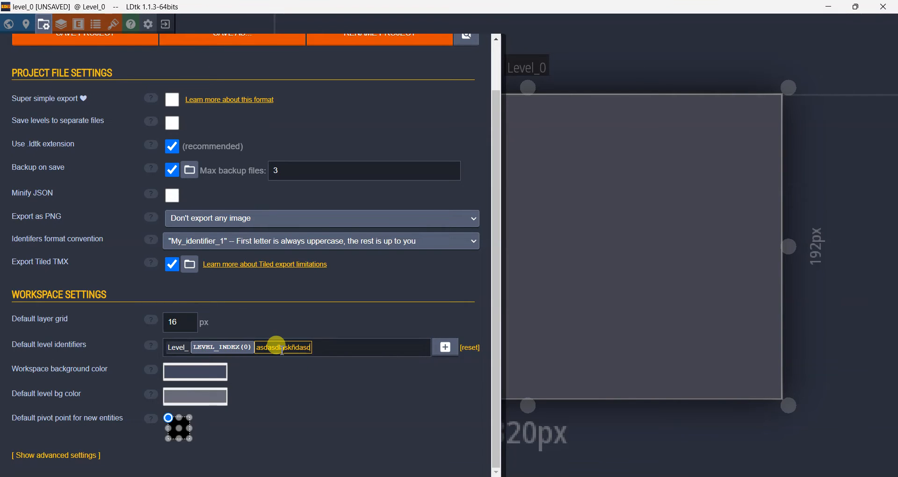
left_click(333, 358)
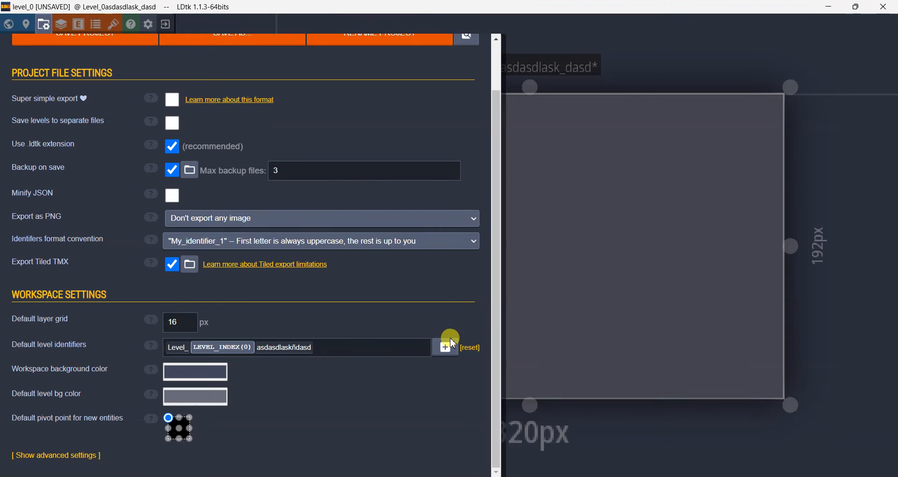
left_click(466, 348)
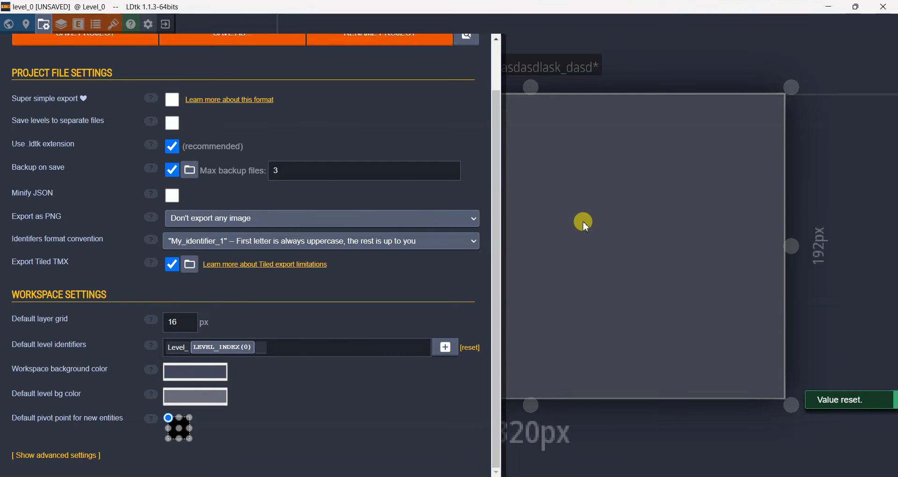
left_click(566, 249)
scroll(509, 247, "down", 3)
scroll(509, 247, "up", 1)
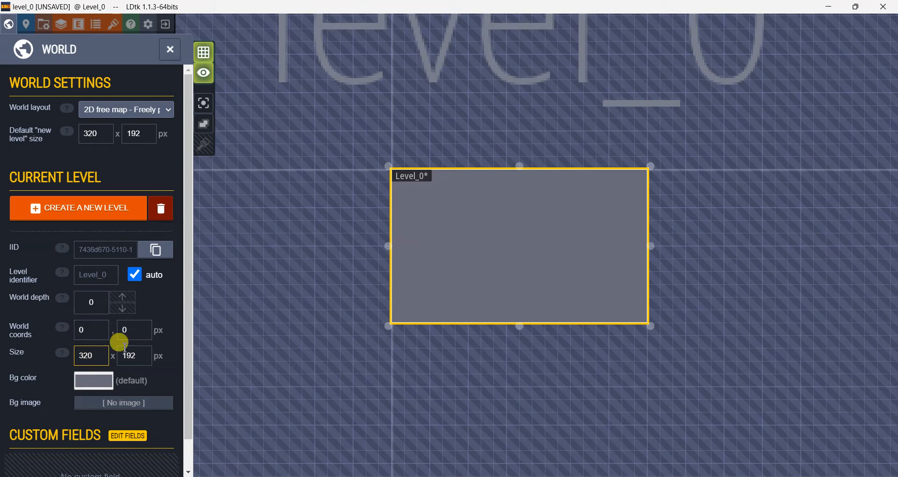
Set the workspace background color to the blue #1232A2.
left_click(45, 22)
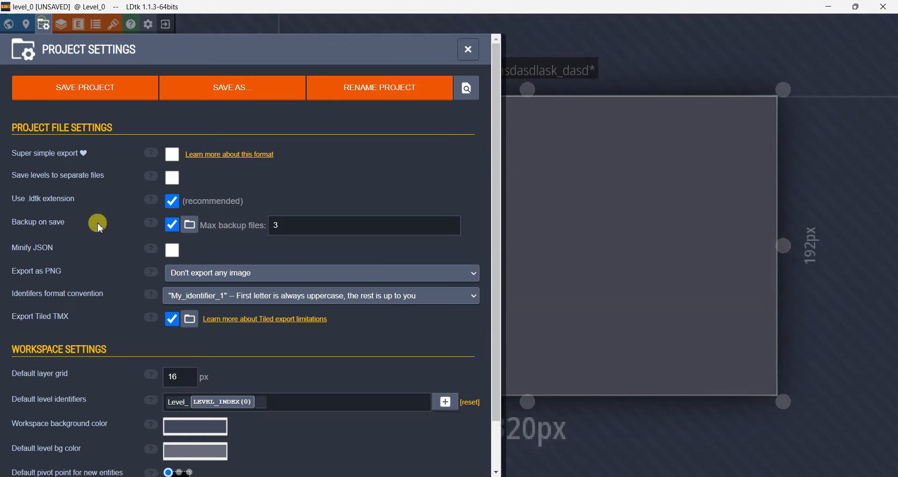
scroll(210, 398, "down", 2)
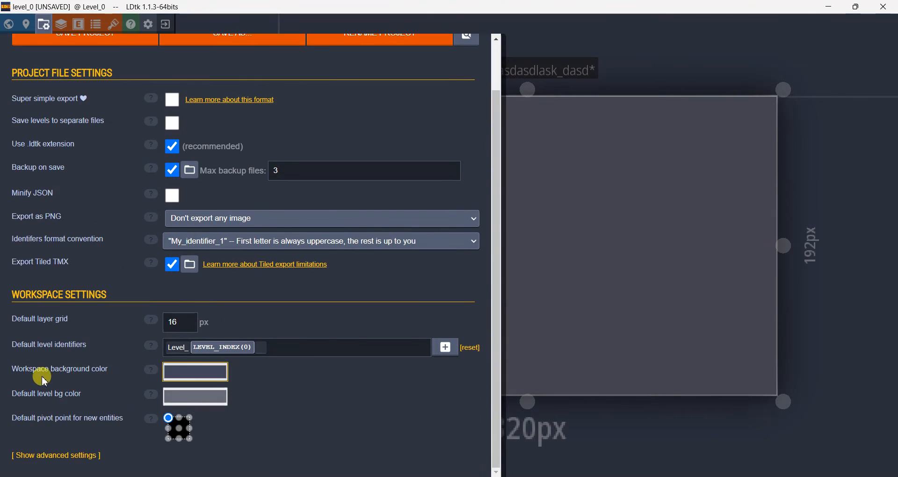
left_click(198, 370)
left_click_drag(223, 293, 319, 301)
left_click(302, 410)
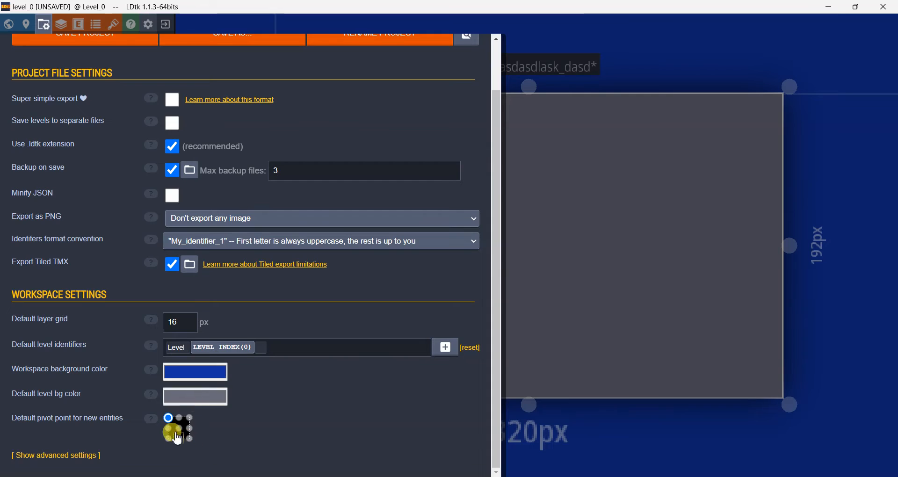
Set the default level background color to the dark blue #030852 and close the project settings.
left_click(197, 399)
mouse_move(220, 329)
left_mouse_down()
mouse_move(302, 349)
mouse_move(330, 336)
mouse_move(331, 353)
left_mouse_up()
left_click(821, 245)
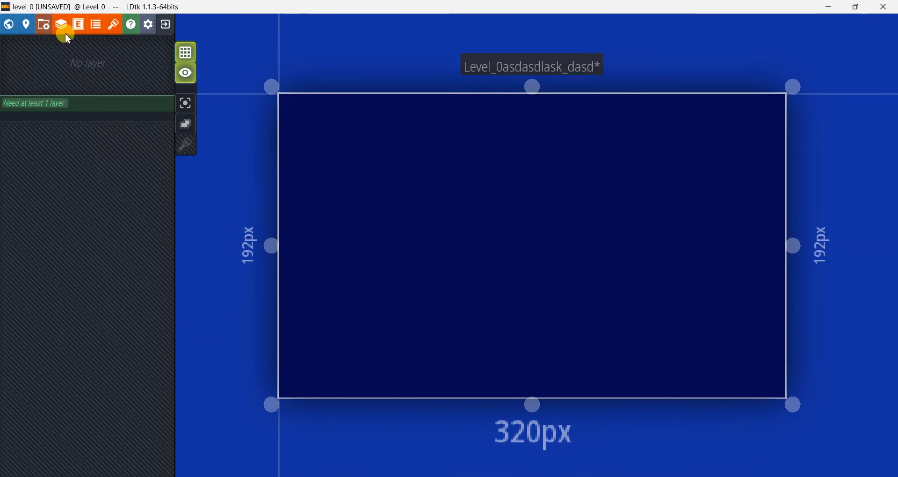
Change the workspace background color to a dark grey, about #43454B, in the project settings.
left_click(43, 24)
left_click(217, 428)
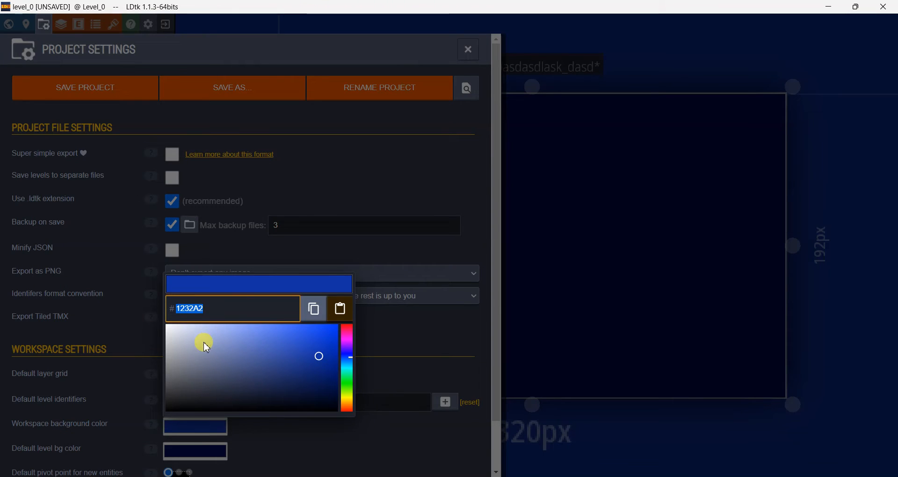
left_click_drag(202, 358, 184, 387)
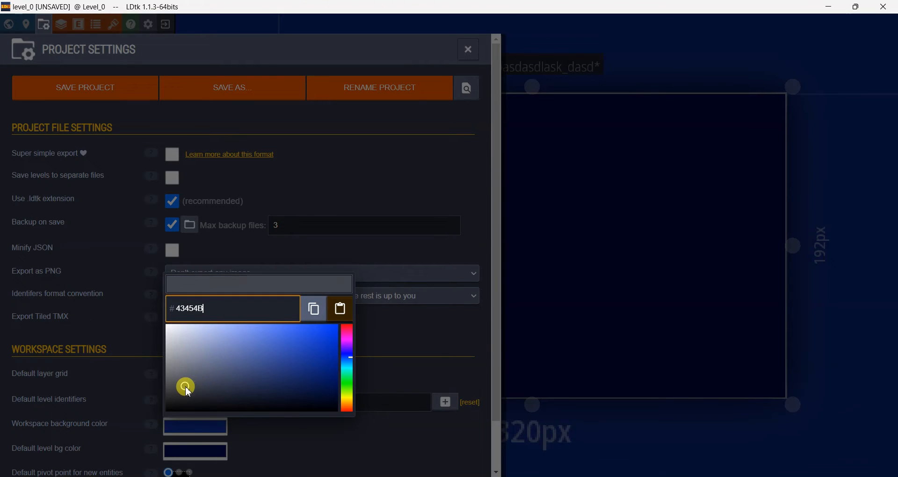
left_click(258, 425)
Change the default level background color to a dark grey and check the level in the world view.
left_click(208, 451)
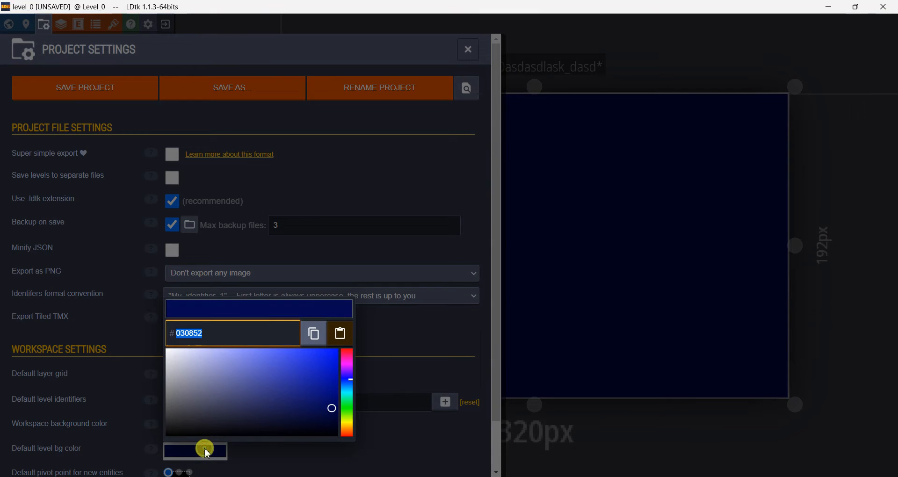
left_click_drag(224, 372, 174, 414)
left_click(292, 441)
scroll(300, 386, "down", 2)
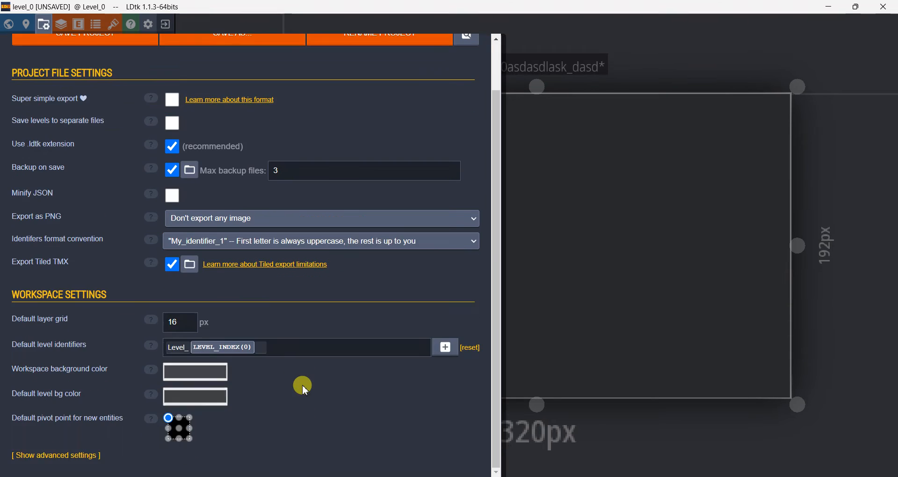
key("w")
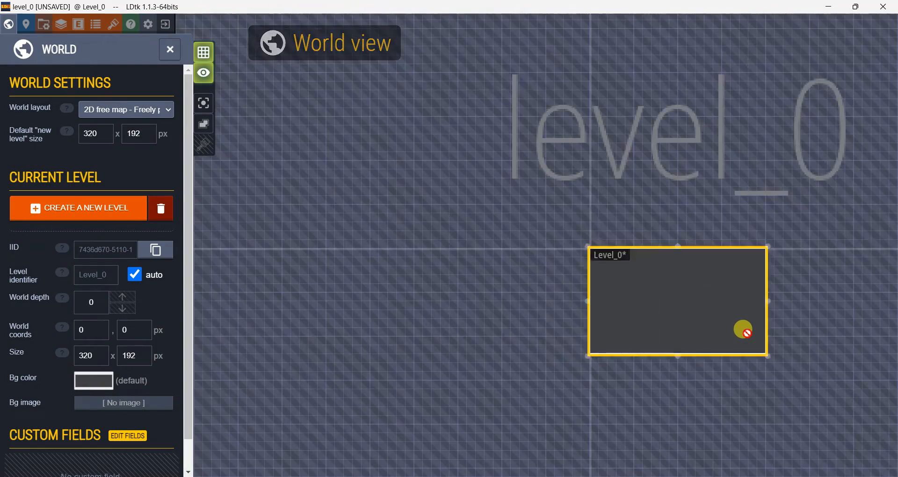
double_click(744, 330)
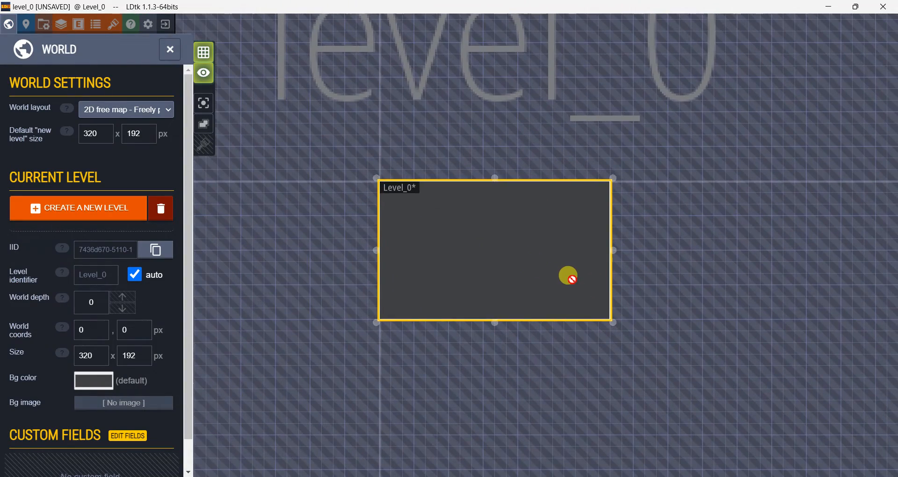
key("w")
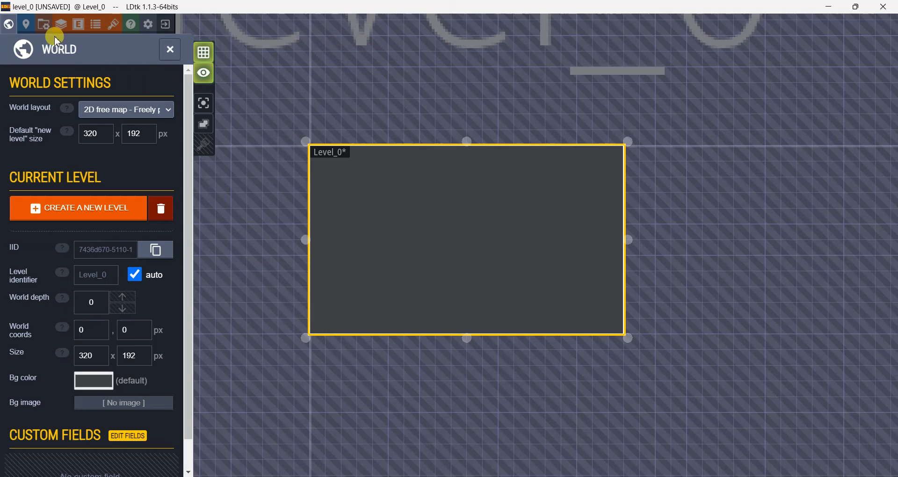
Read the help for the default pivot point for new entities in the workspace settings.
left_click(44, 24)
scroll(228, 378, "down", 2)
left_click(111, 415)
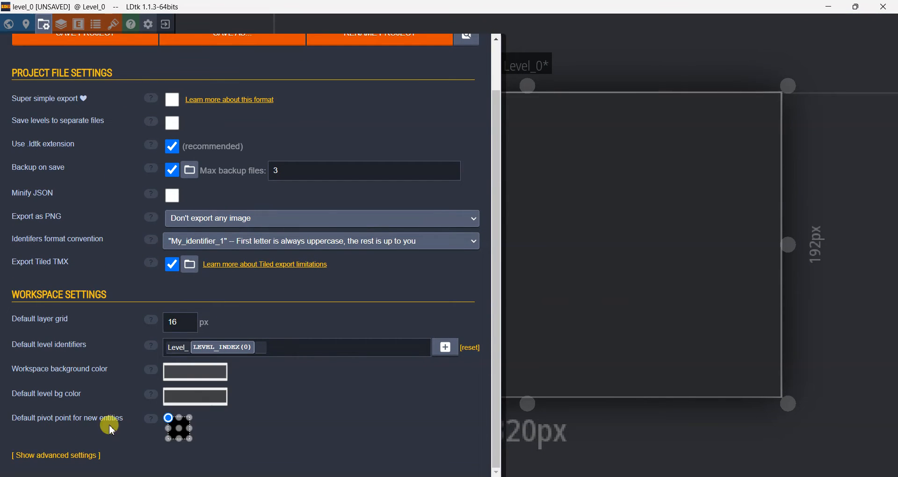
mouse_move(151, 420)
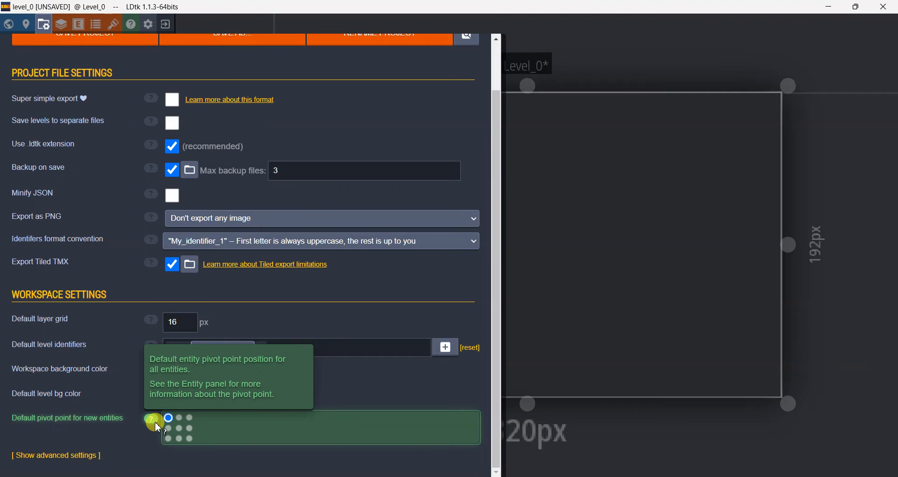
Try several default pivot points for new entities and return to the top-left one.
left_click(179, 417)
left_click(191, 418)
left_click(179, 429)
left_click(179, 439)
left_click(167, 438)
left_click(167, 428)
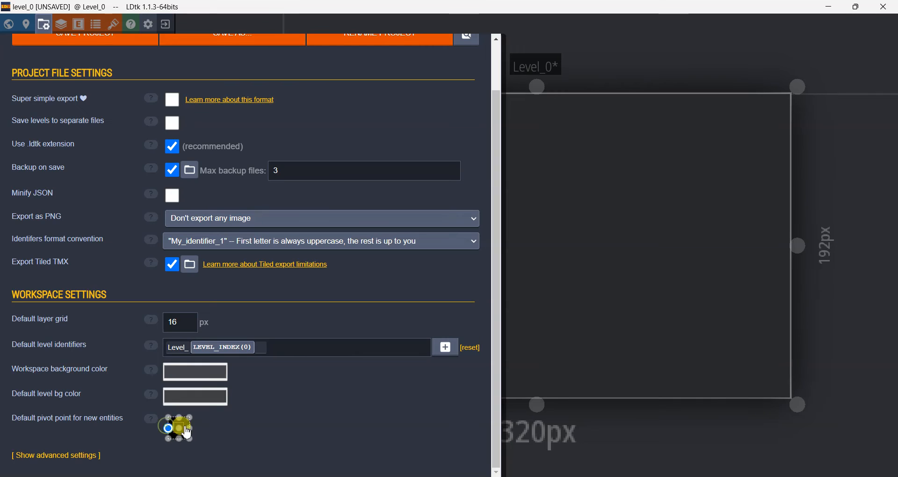
left_click(191, 439)
left_click(168, 417)
Show the advanced settings and read the export options and the help for the tutorial description.
left_click(89, 461)
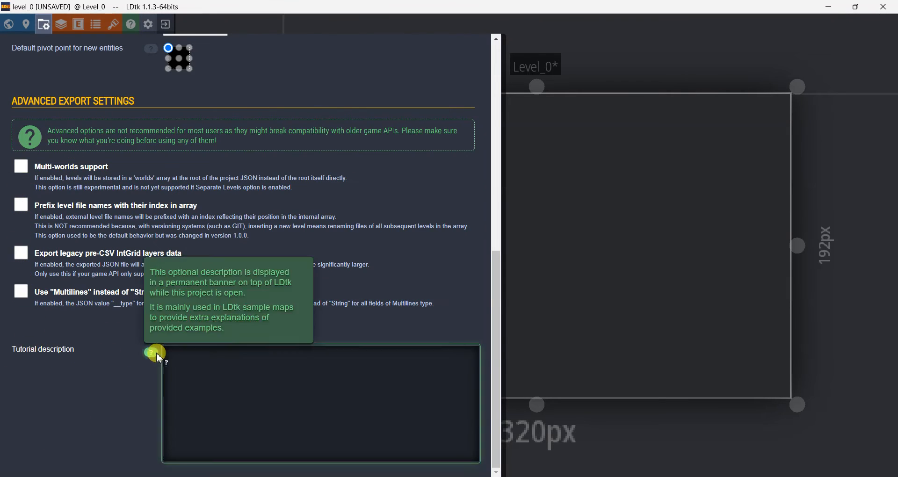
scroll(236, 303, "up", 8)
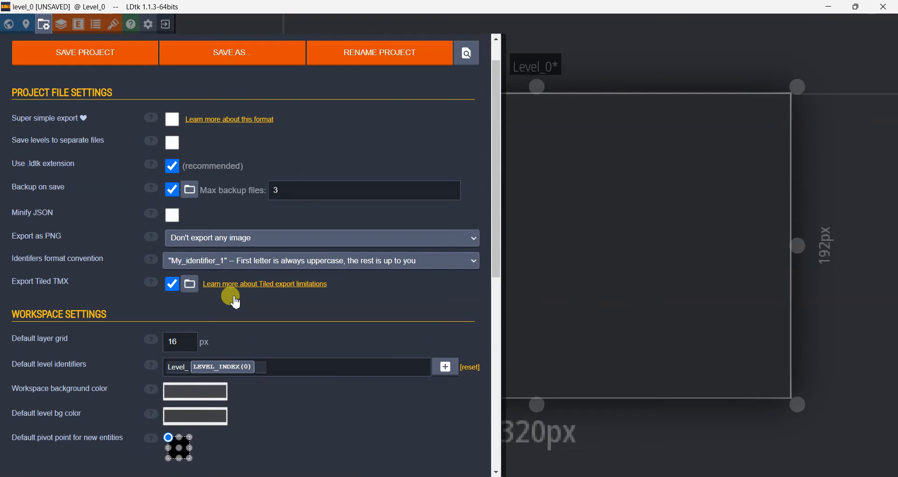
scroll(253, 295, "down", 6)
scroll(84, 129, "up", 7)
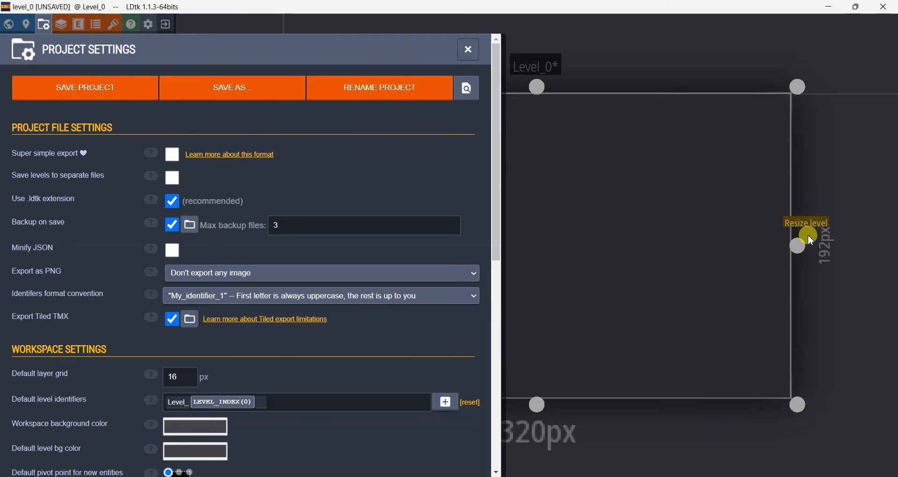
Check the level in the world view and save the project.
key("Escape")
key("w")
scroll(701, 293, "up", 3)
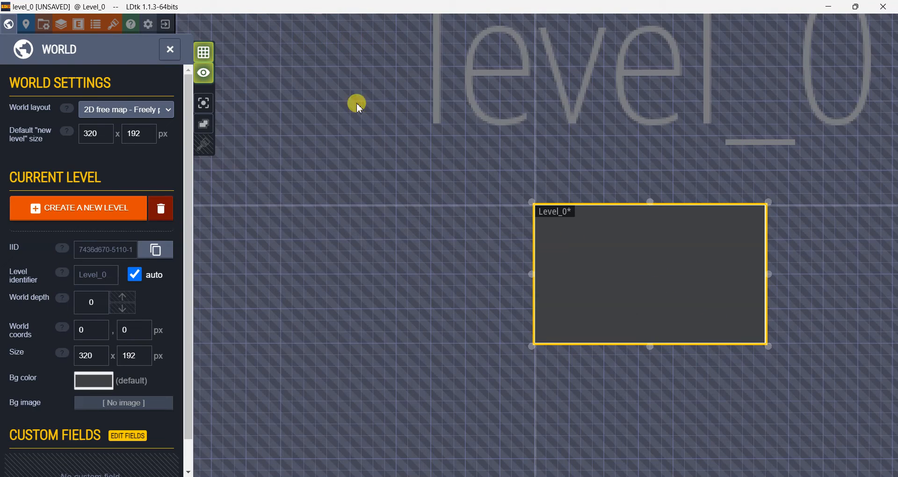
left_click(43, 24)
left_click(60, 89)
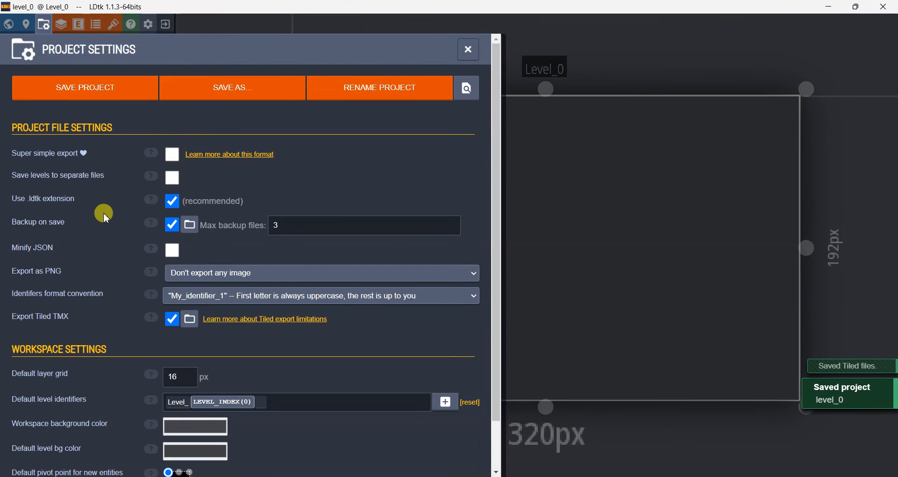
Look through the project's layers, entities, enums and tilesets sections.
left_click(61, 28)
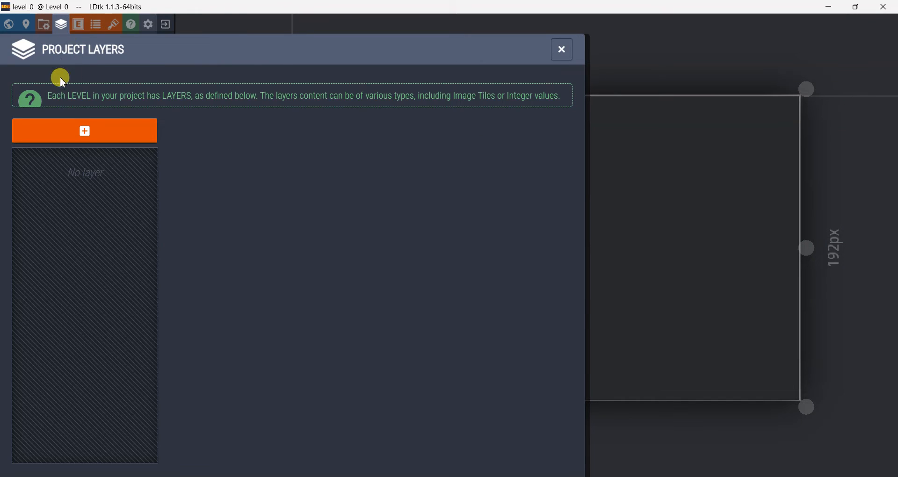
left_click(81, 27)
left_click(96, 26)
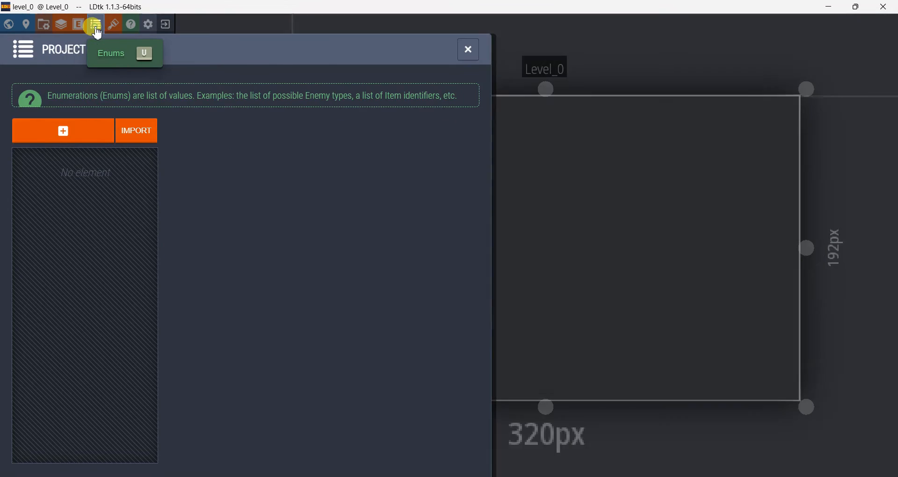
left_click(114, 25)
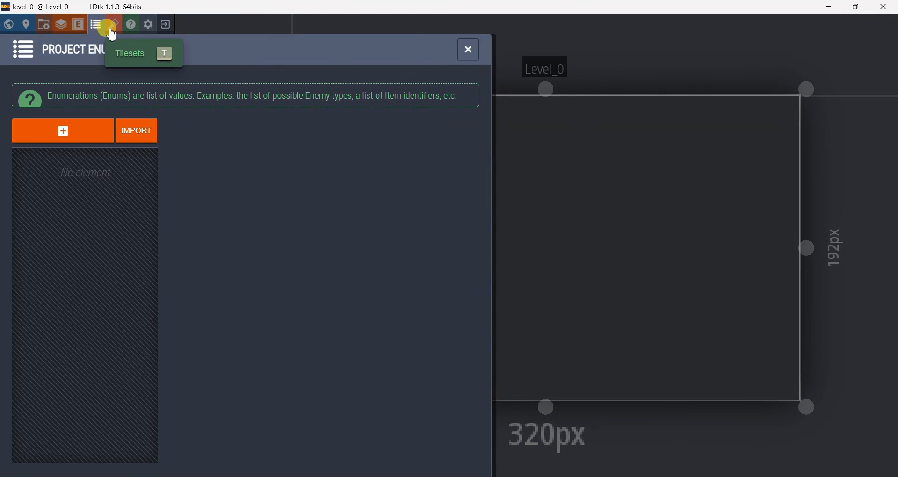
left_click(111, 30)
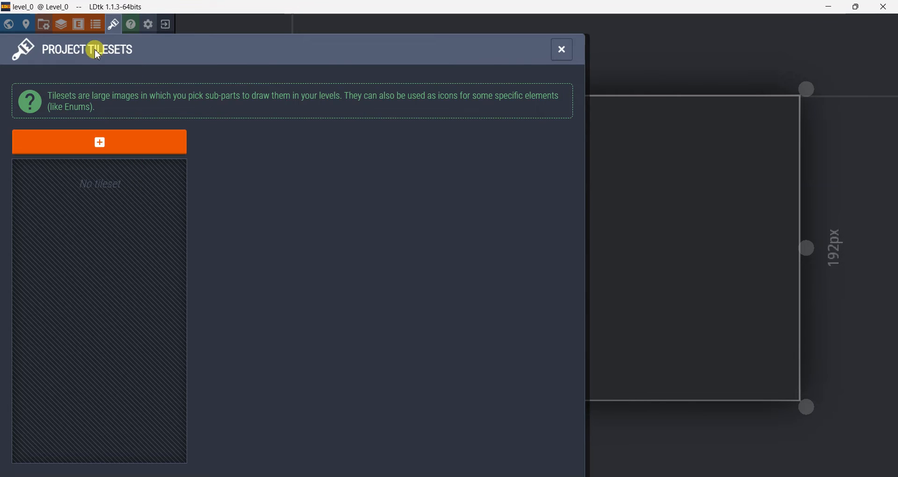
Look through the help with its shortcuts and the application settings, and close the settings.
left_click(131, 26)
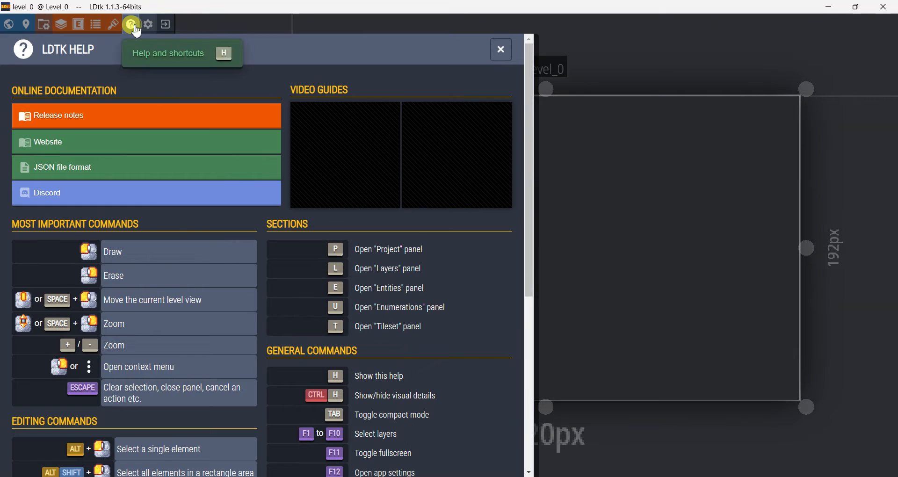
scroll(254, 270, "down", 5)
scroll(254, 280, "up", 5)
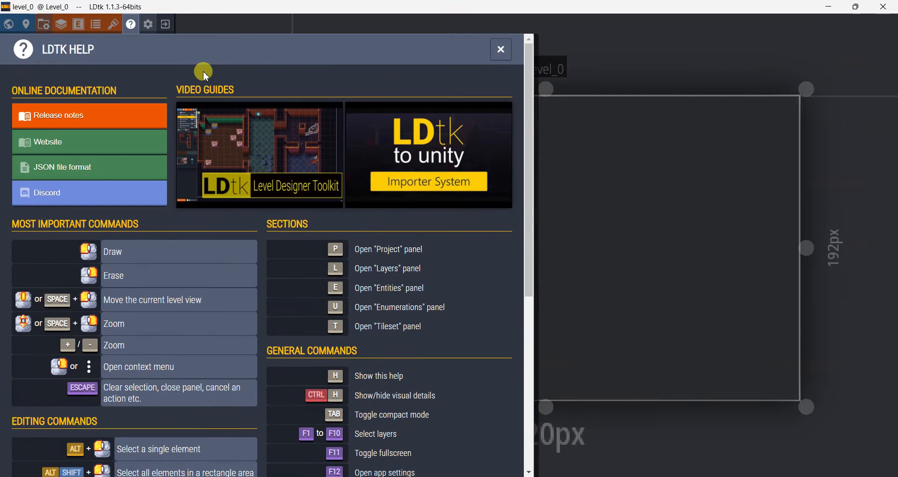
left_click(148, 24)
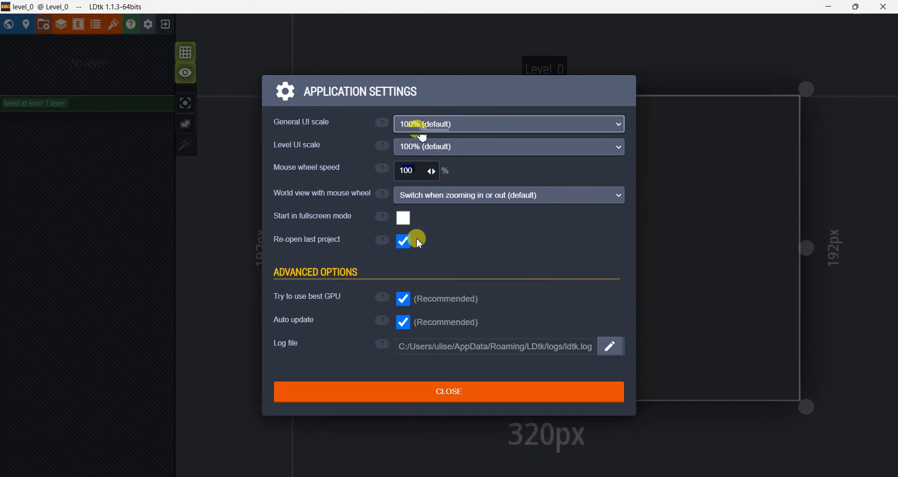
left_click(470, 393)
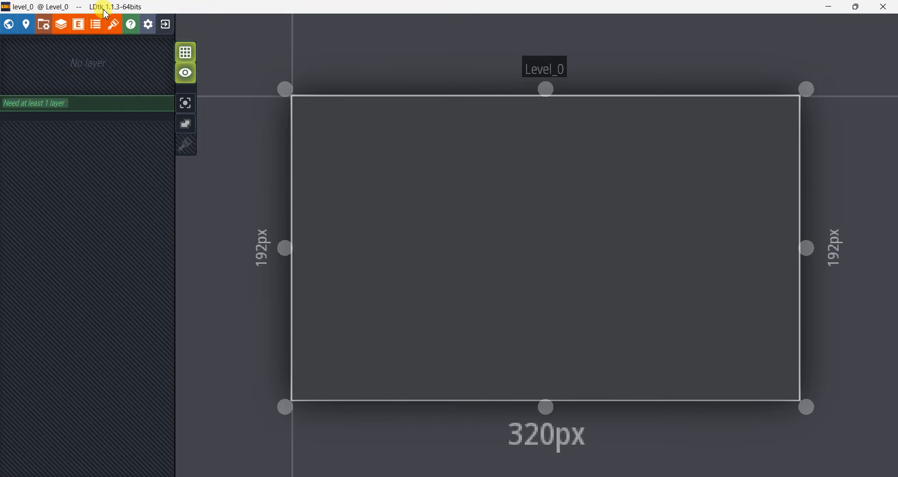
Add a Tiles layer to the project and name it Background.
left_click(61, 28)
left_click(84, 133)
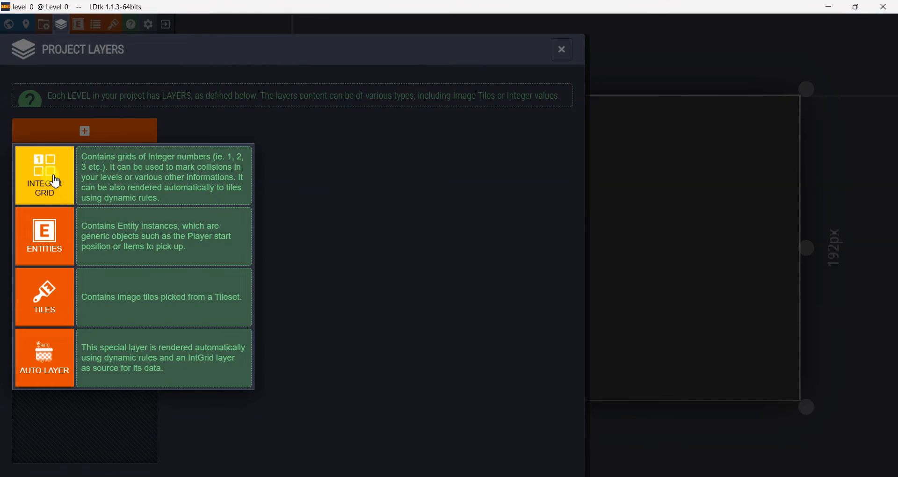
left_click(47, 307)
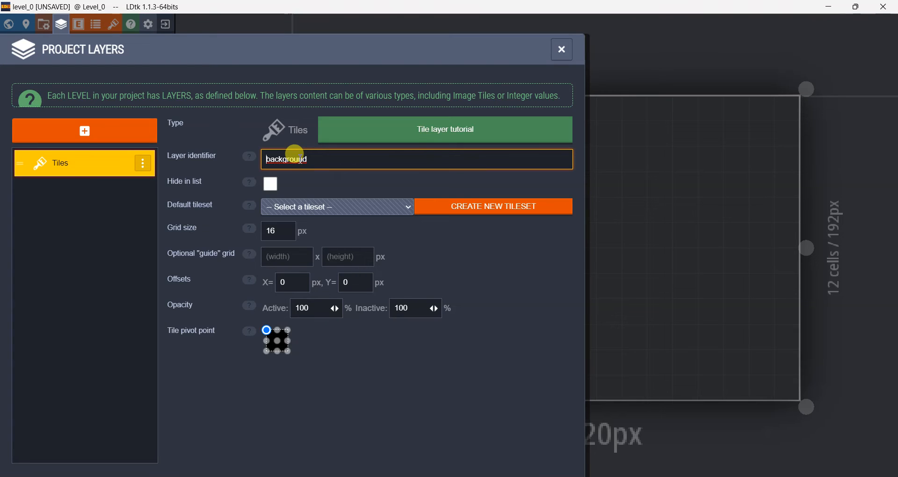
type("B")
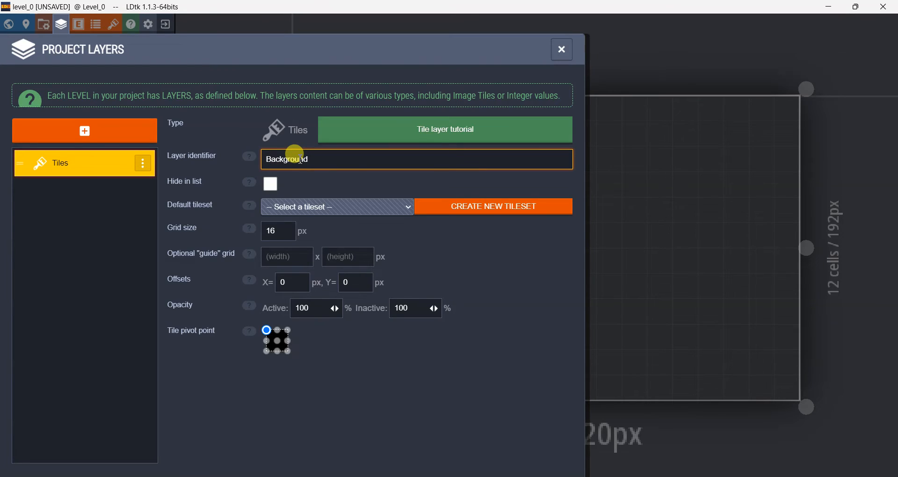
Create a new tileset from the image ldtktileset.png in the LDTK project's assets folder.
left_click(316, 213)
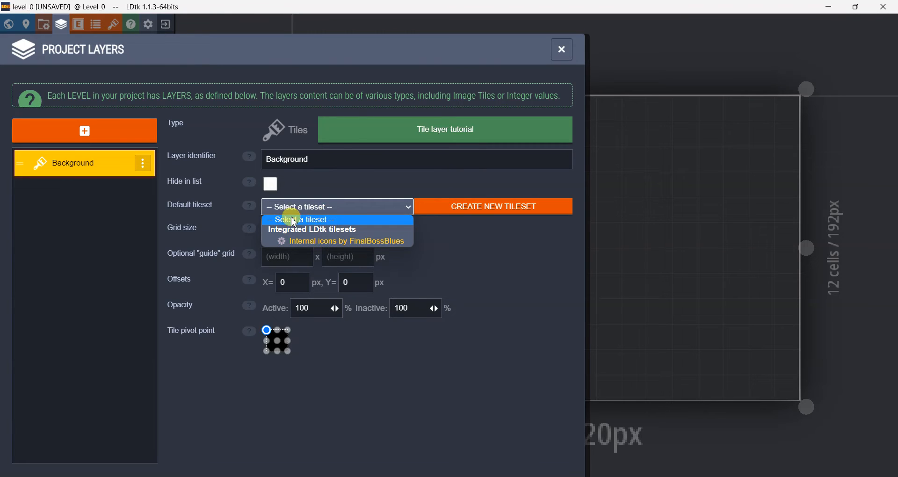
left_click(382, 180)
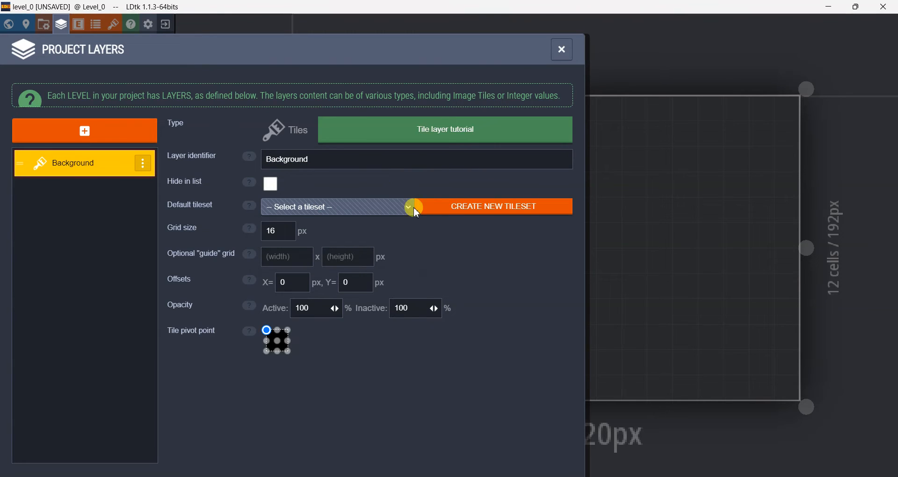
left_click(486, 207)
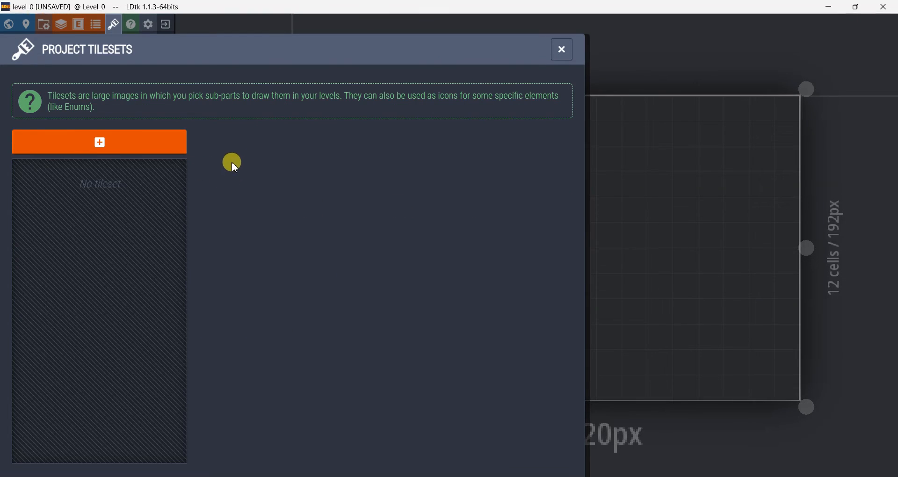
left_click(100, 145)
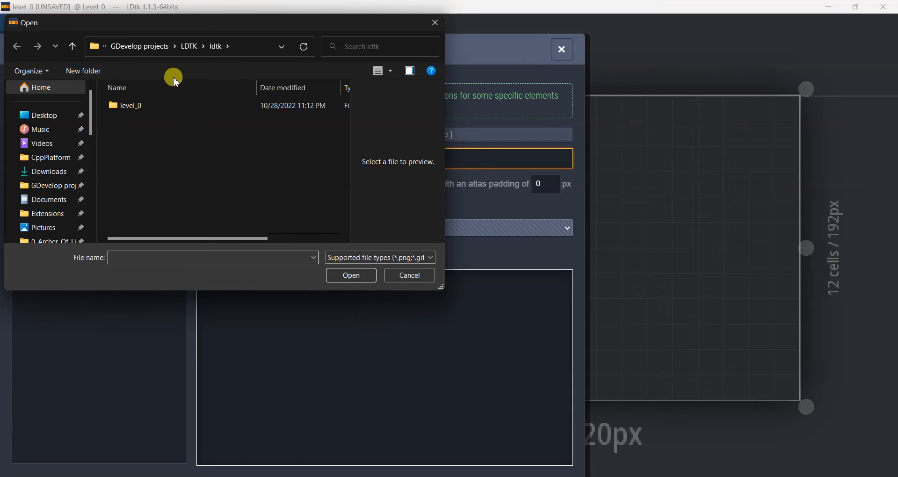
left_click(189, 47)
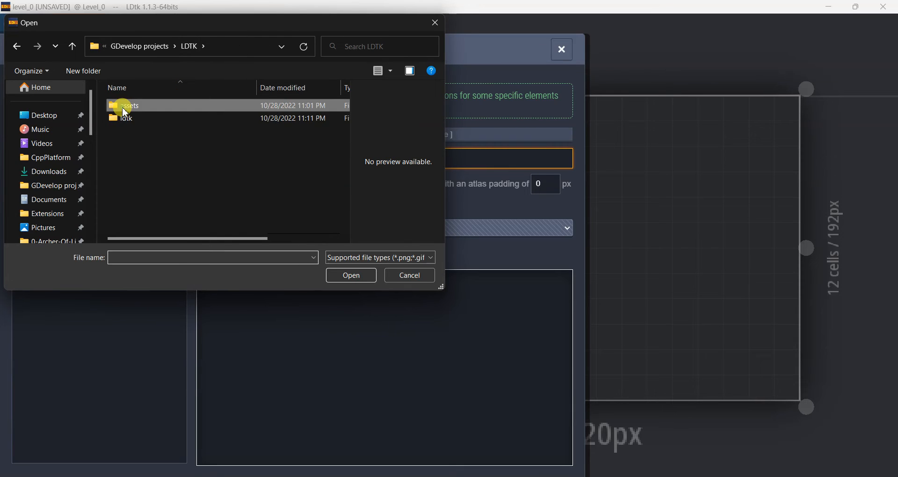
double_click(122, 108)
left_click(135, 140)
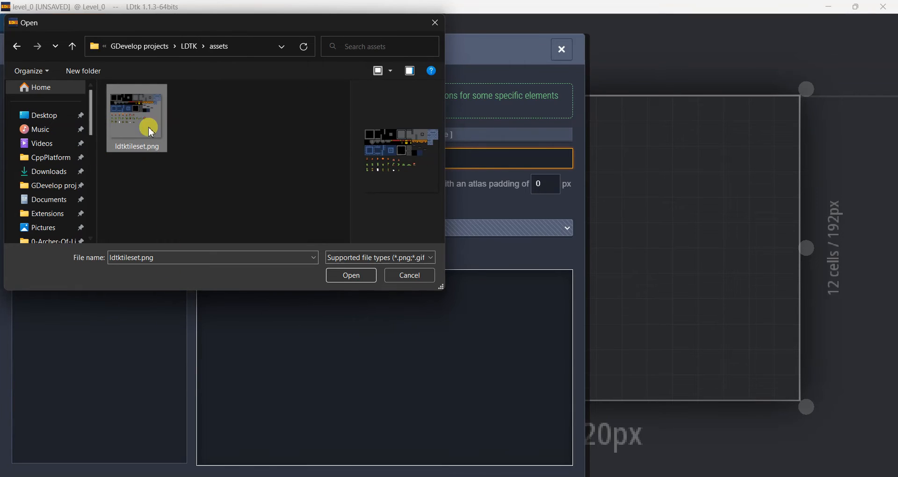
left_click(351, 275)
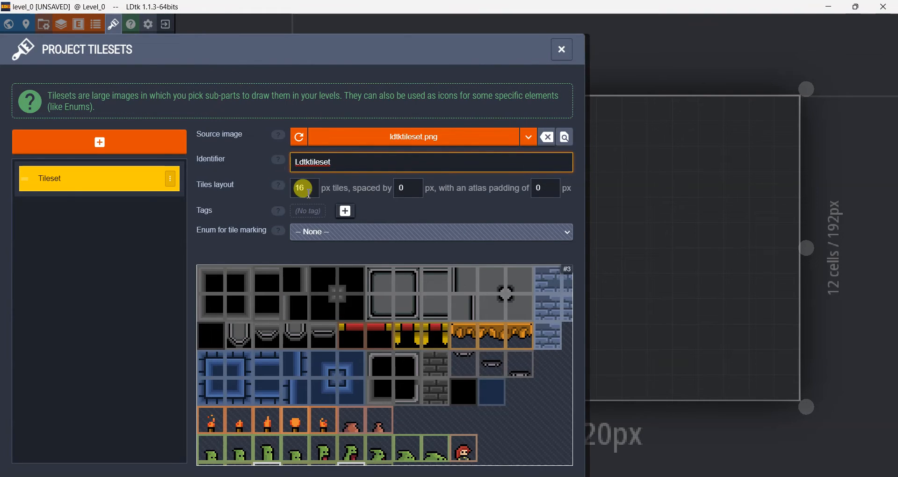
Review the new tileset's tile layout, enum marking, tile preview and available actions, and close the tilesets.
key("Tab")
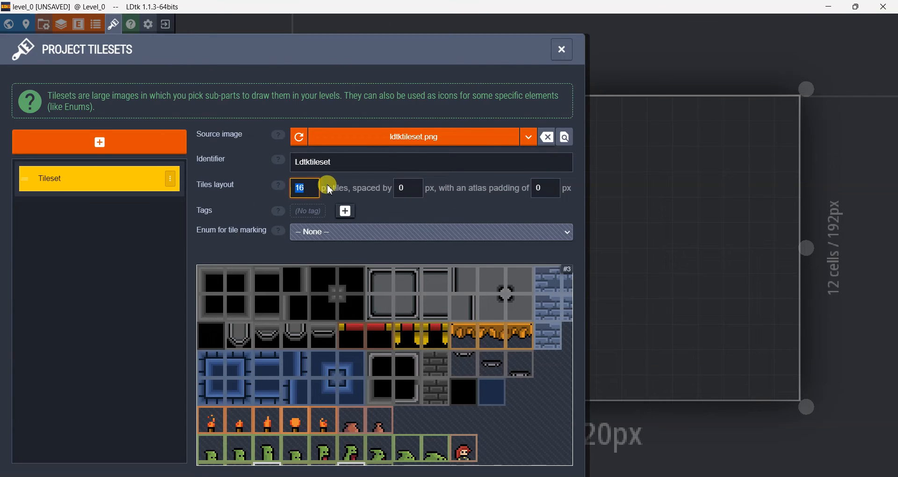
left_click(317, 230)
left_click(311, 233)
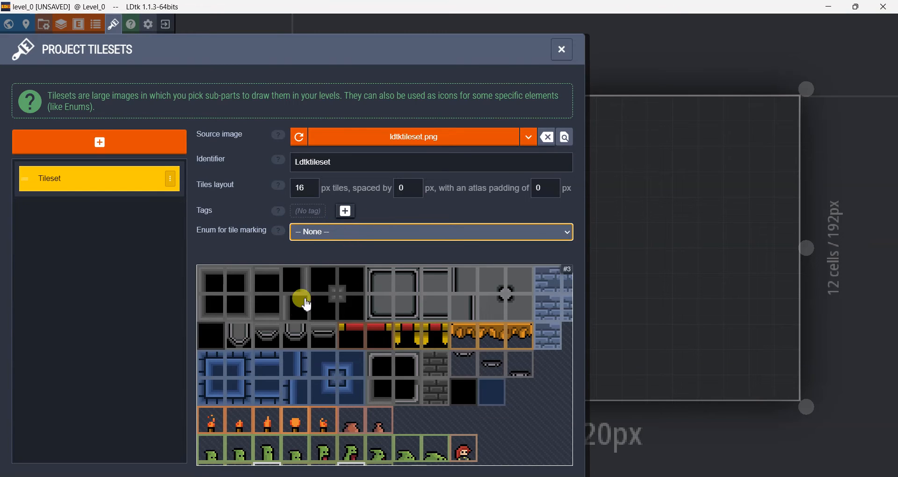
scroll(284, 379, "down", 2)
scroll(284, 378, "up", 3)
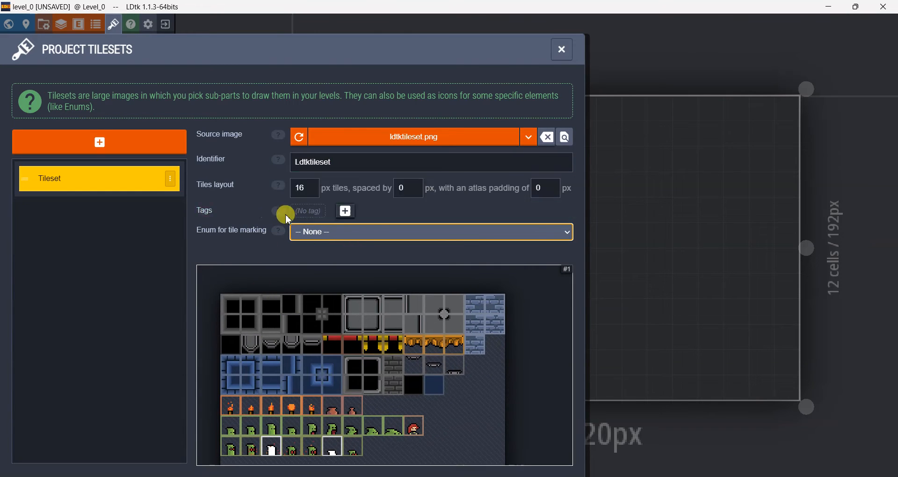
mouse_move(281, 233)
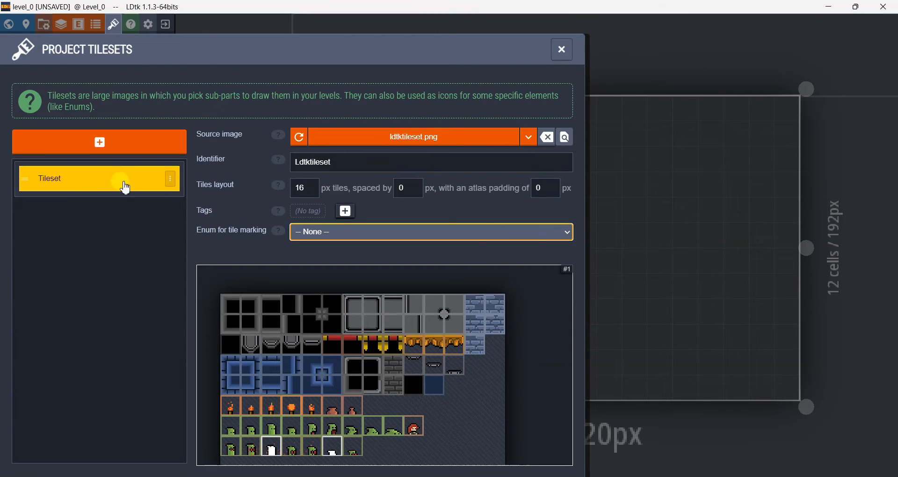
left_click(170, 179)
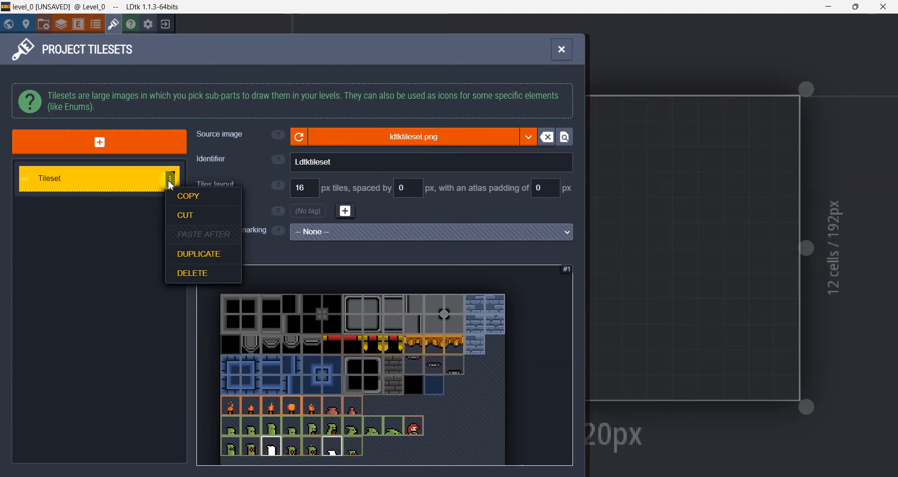
left_click(71, 244)
left_click(70, 189)
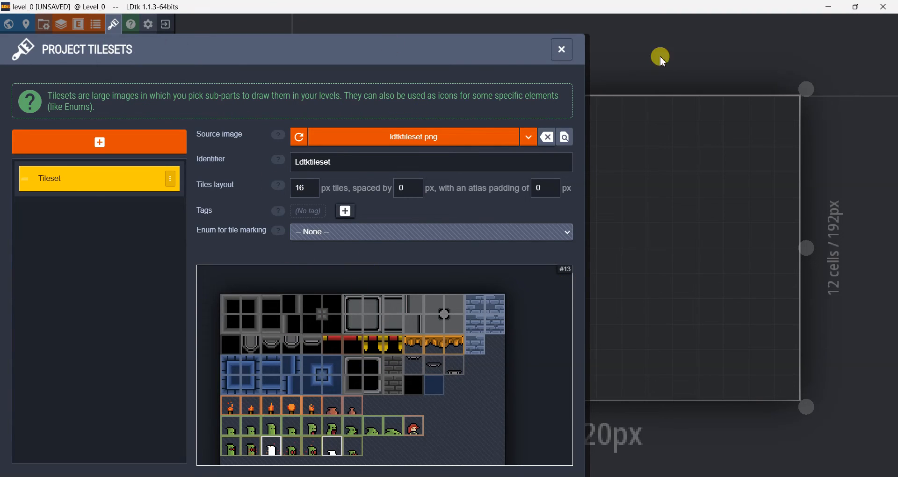
left_click(566, 55)
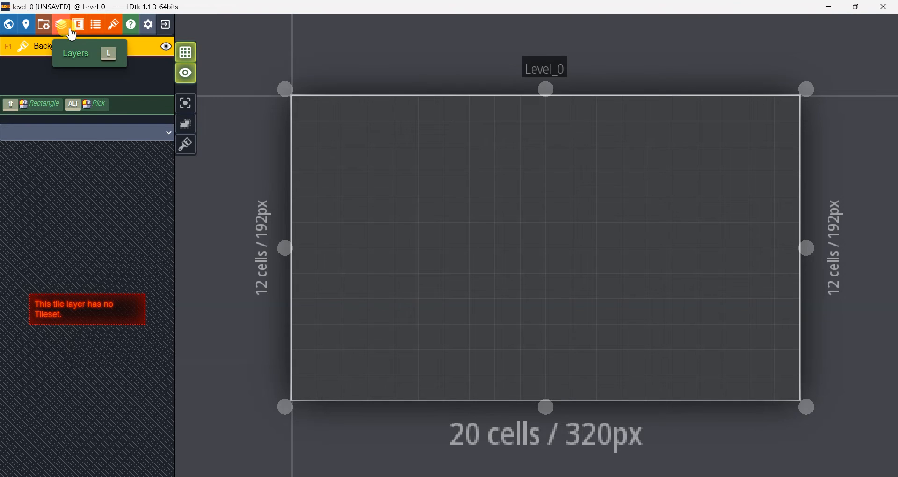
Set the Background layer's default tileset to Ldtktileset.
left_click(62, 26)
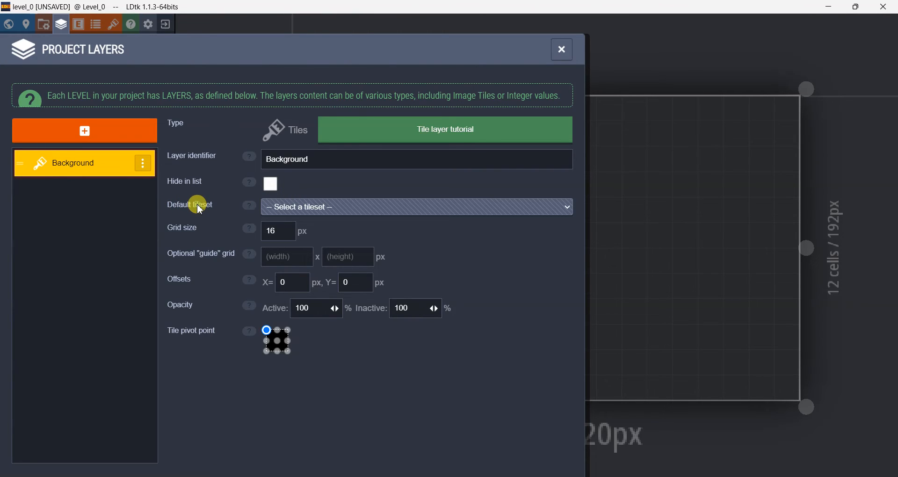
left_click(326, 208)
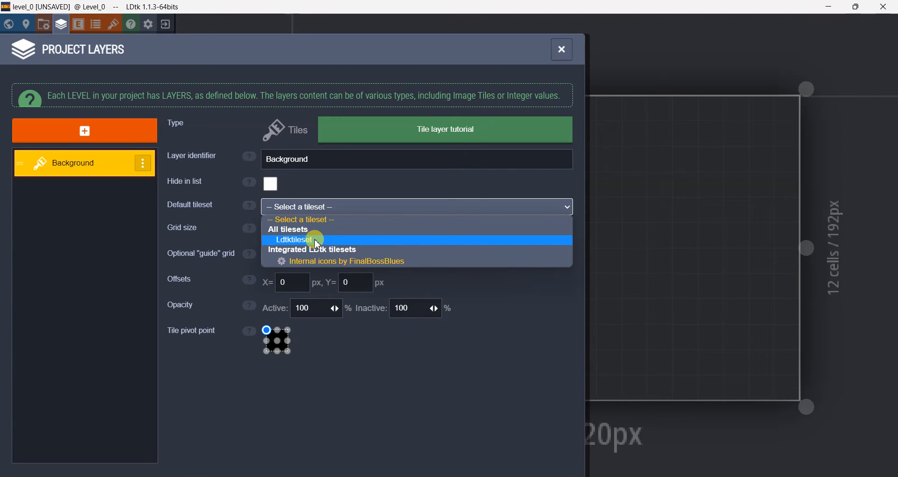
left_click(299, 241)
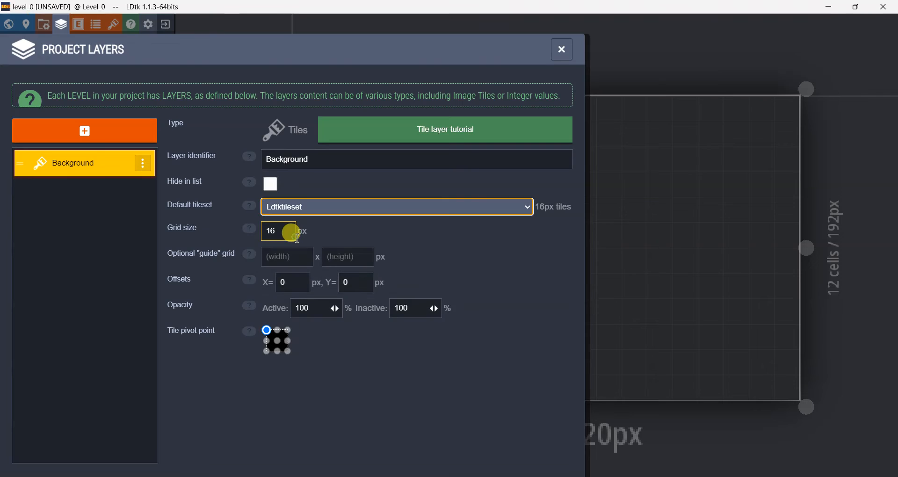
left_click(65, 171)
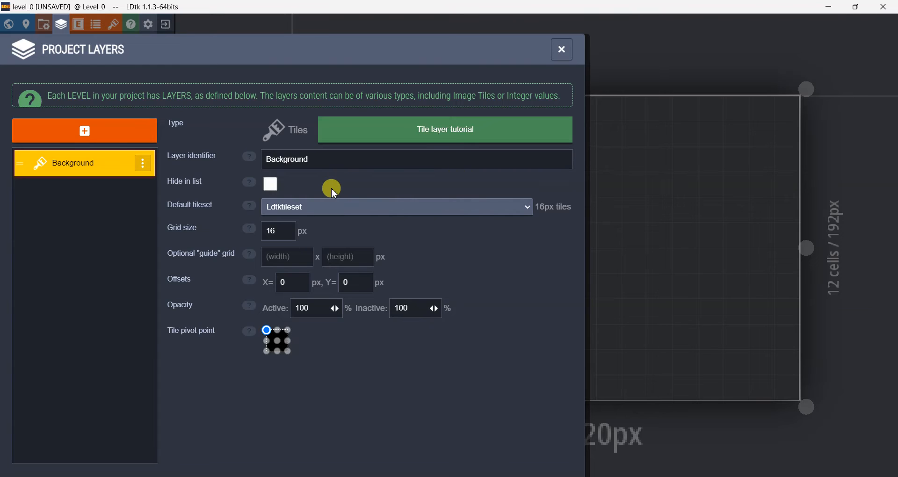
left_click(574, 63)
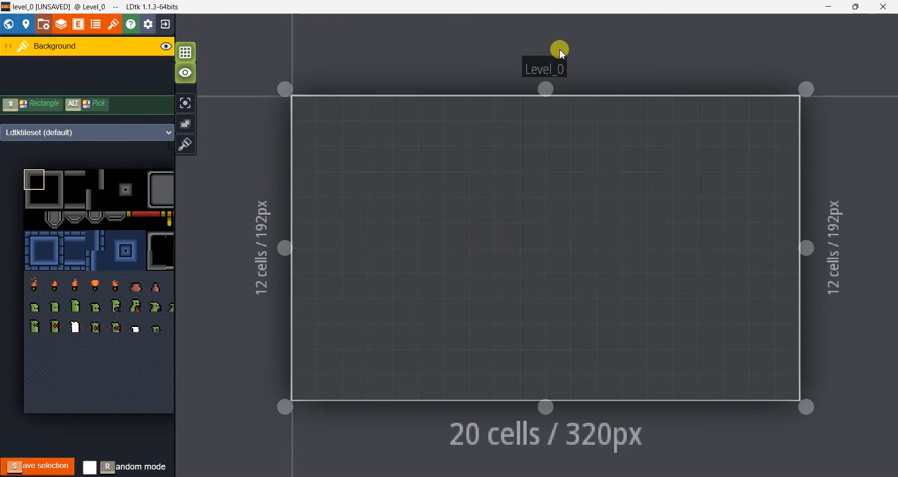
mouse_move(150, 215)
scroll(178, 257, "down", 2)
scroll(171, 256, "up", 2)
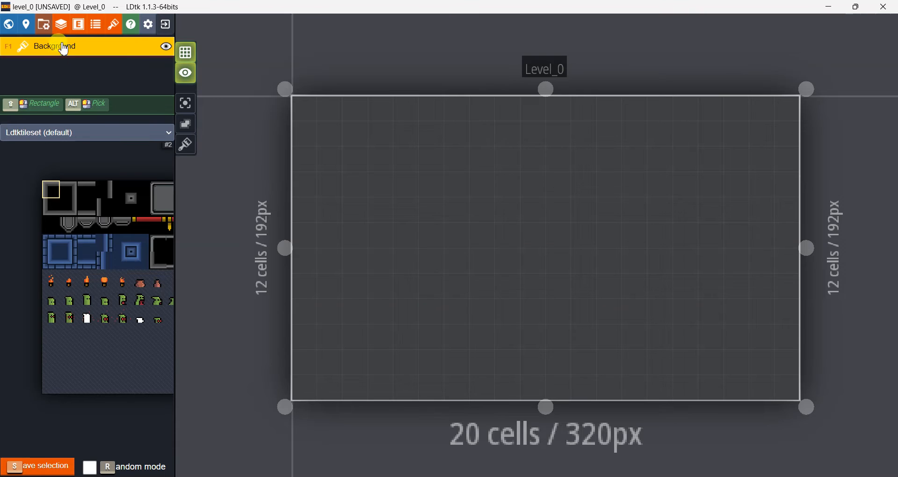
left_click(61, 24)
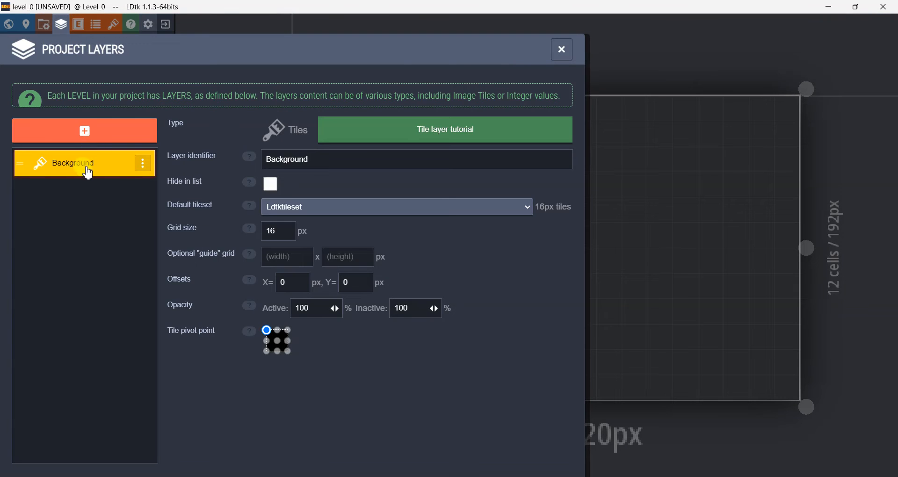
left_click(82, 134)
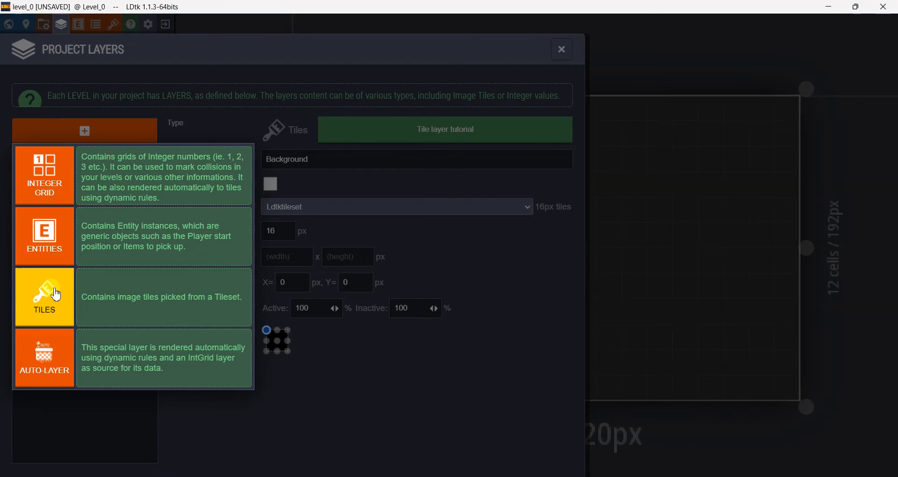
left_click(167, 113)
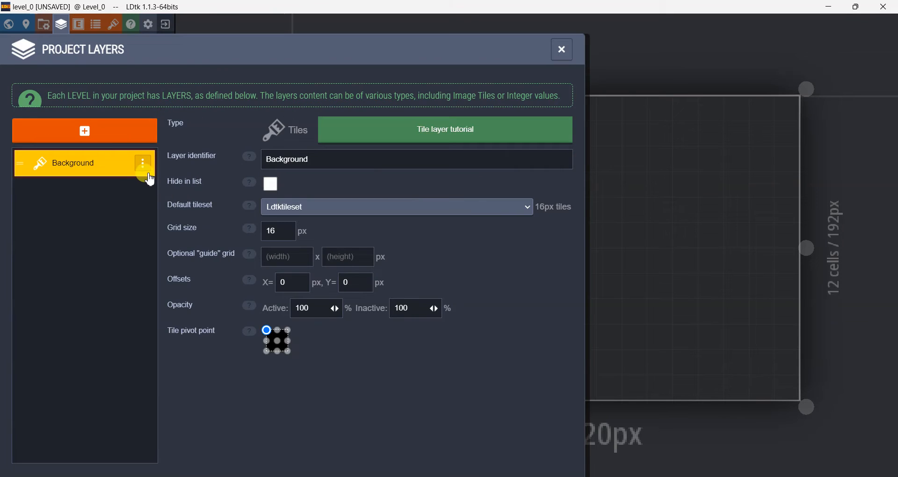
left_click(145, 165)
left_click(70, 251)
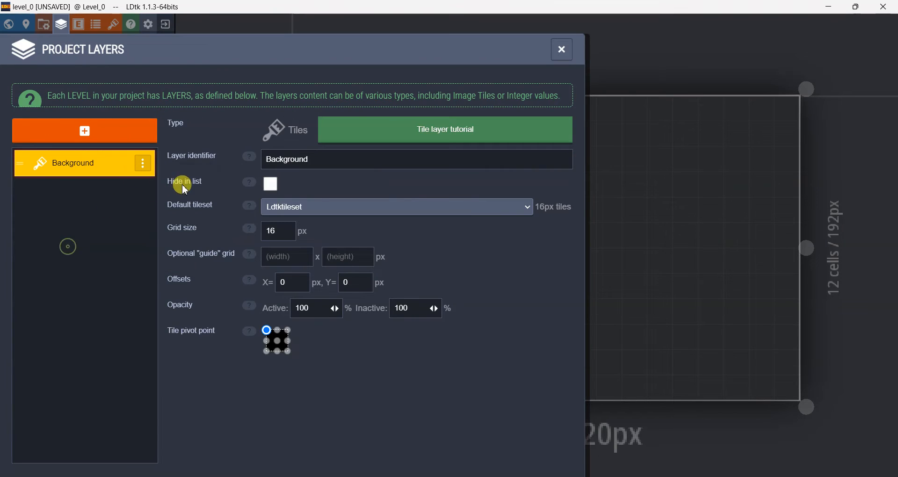
left_click(307, 209)
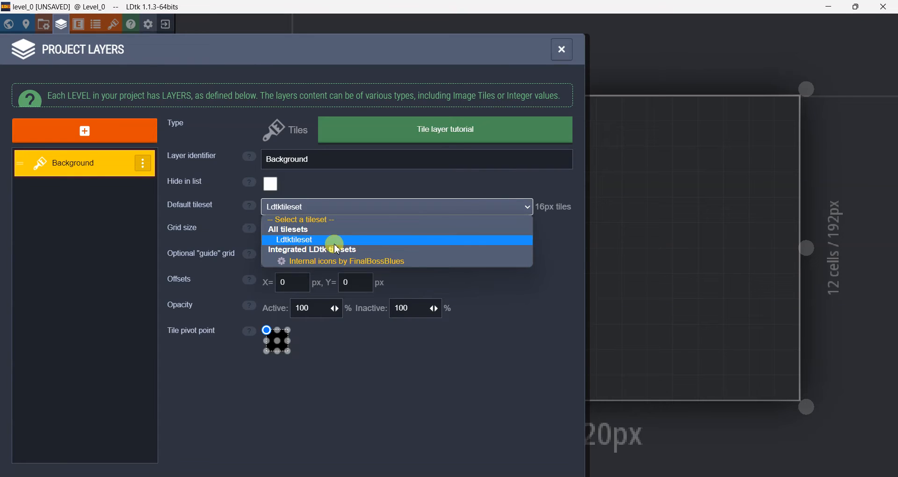
left_click(293, 242)
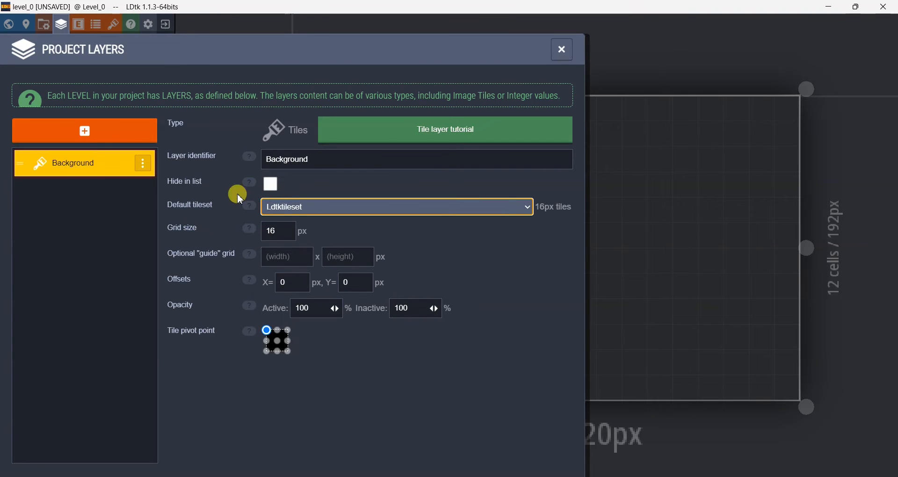
Duplicate the Background layer and name the copy Foreground.
left_click(143, 164)
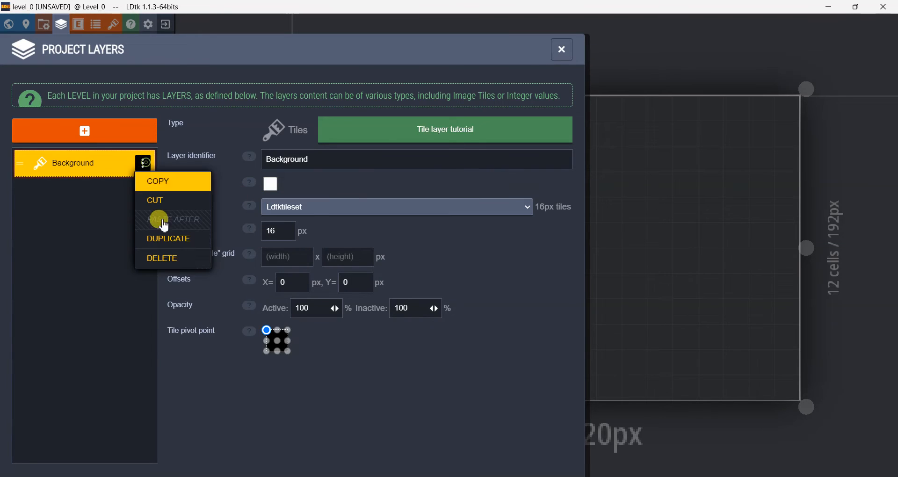
left_click(190, 240)
left_click(378, 162)
double_click(347, 158)
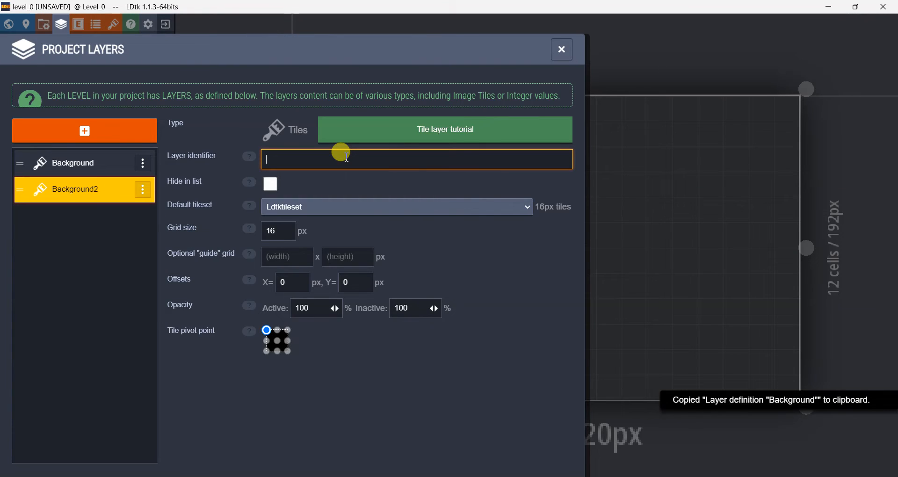
type("Foreground")
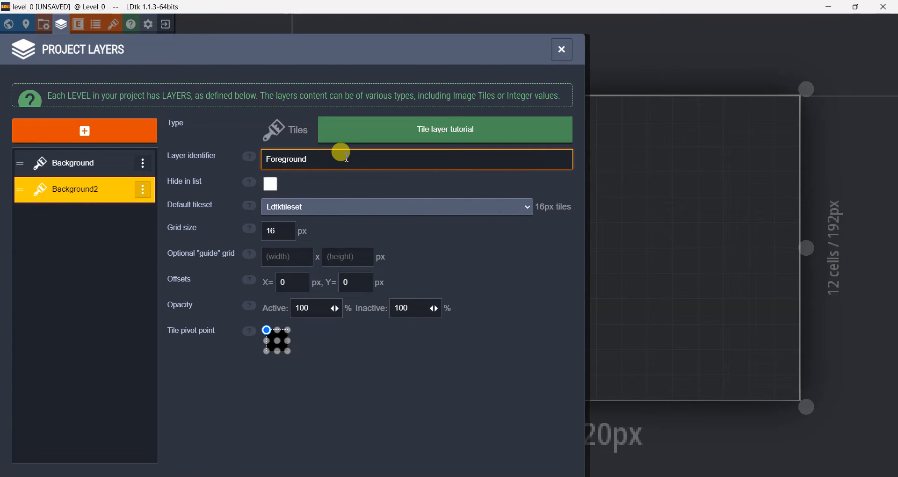
left_click(91, 232)
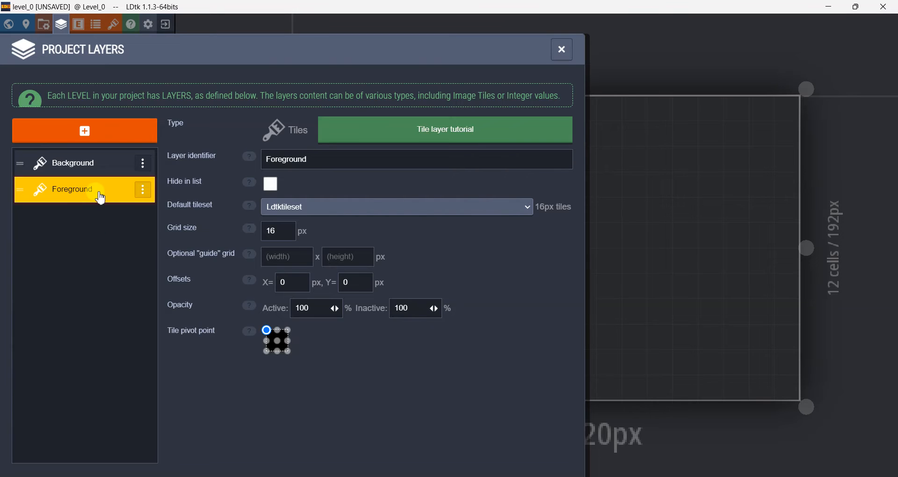
Reorder the project layers so Foreground sits above Background, and close the layer settings.
left_click(563, 53)
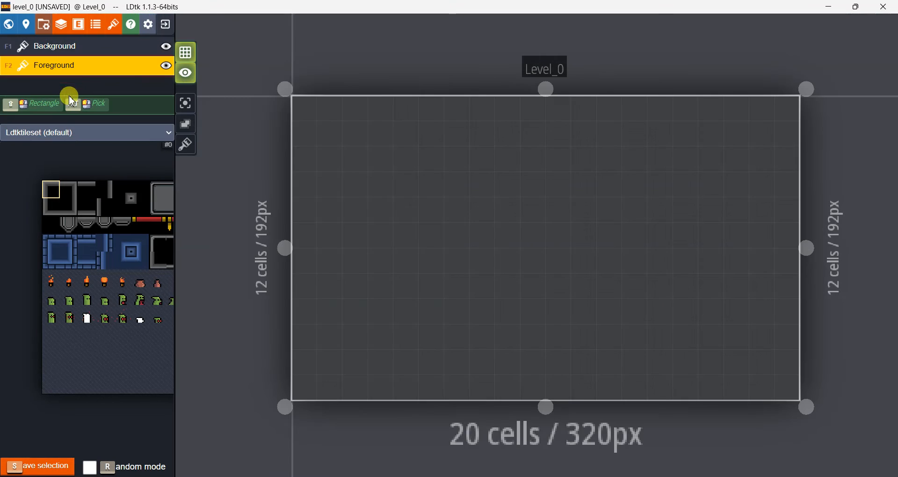
left_click(100, 47)
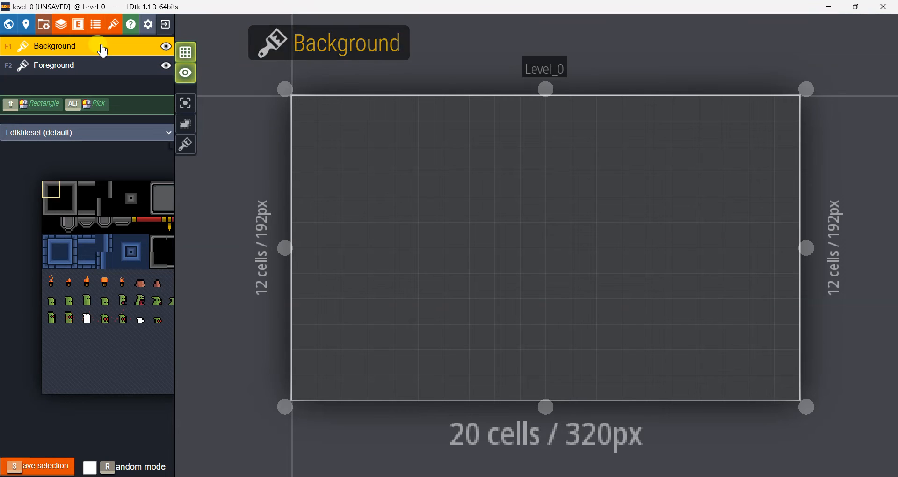
left_click(67, 69)
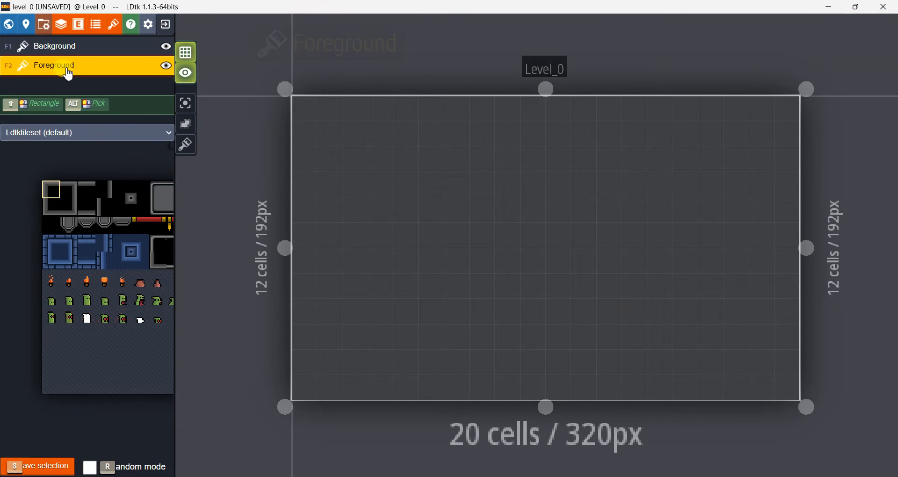
left_click(60, 24)
left_click_drag(24, 168, 37, 213)
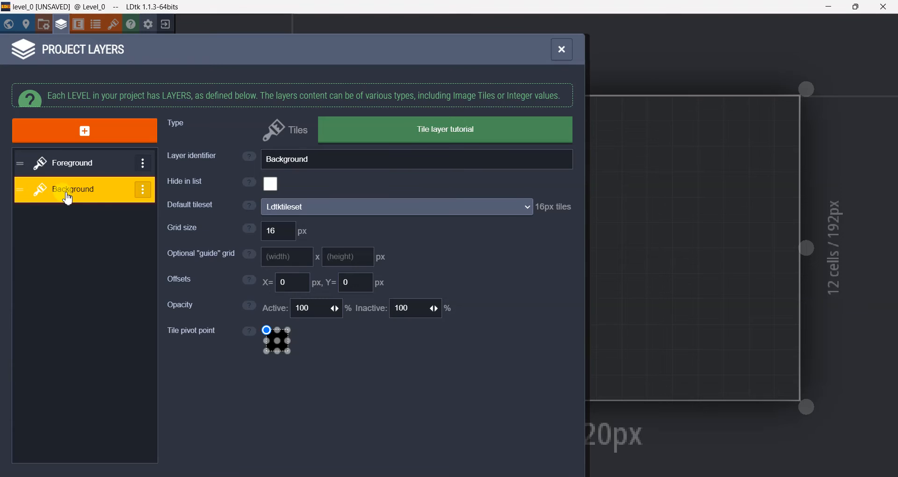
left_click(564, 51)
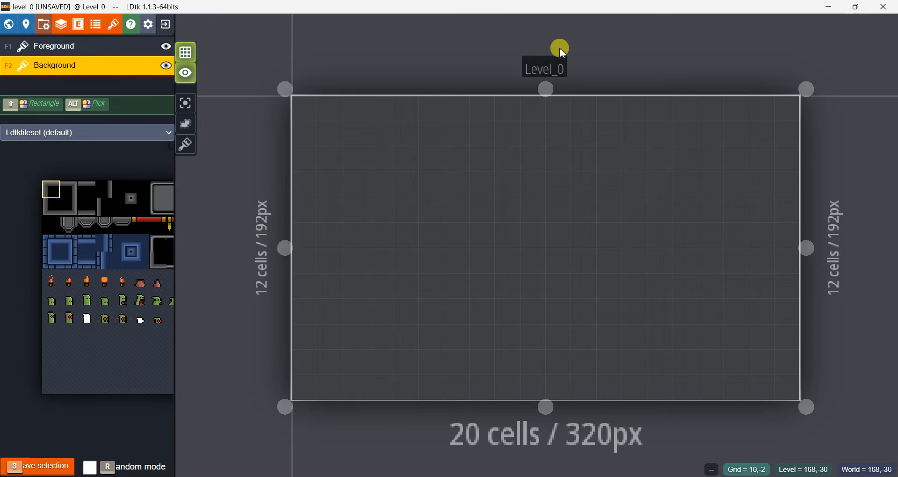
On the Background layer, paint a floor row of shallow bracket tiles across columns 2 to 17 of grid row 9.
mouse_move(91, 267)
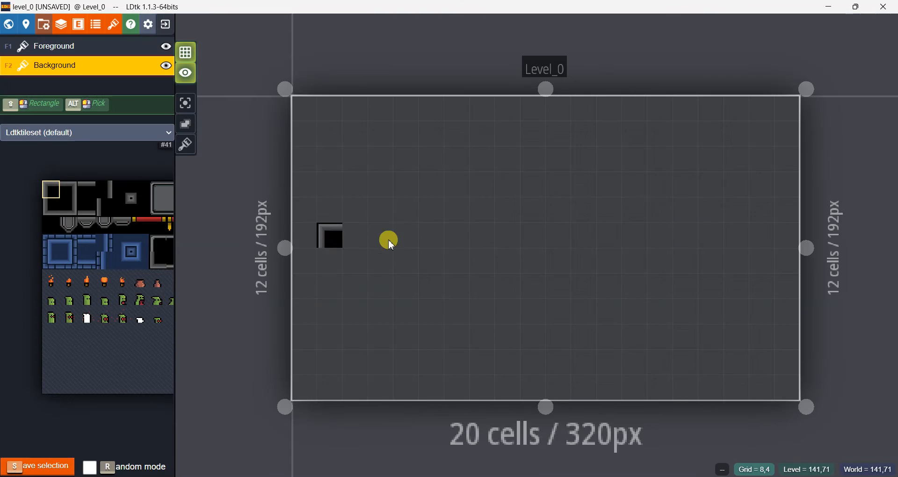
scroll(374, 241, "down", 3)
scroll(449, 251, "up", 2)
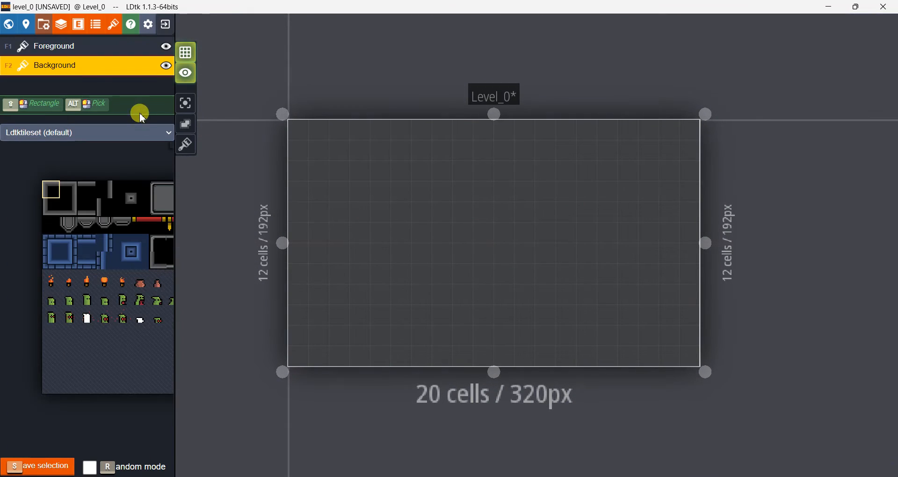
left_click(88, 47)
left_click(84, 65)
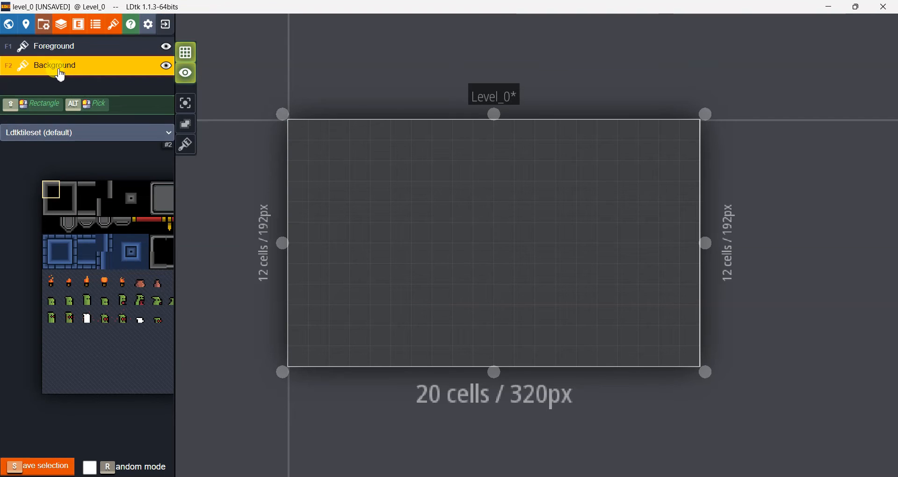
mouse_move(131, 222)
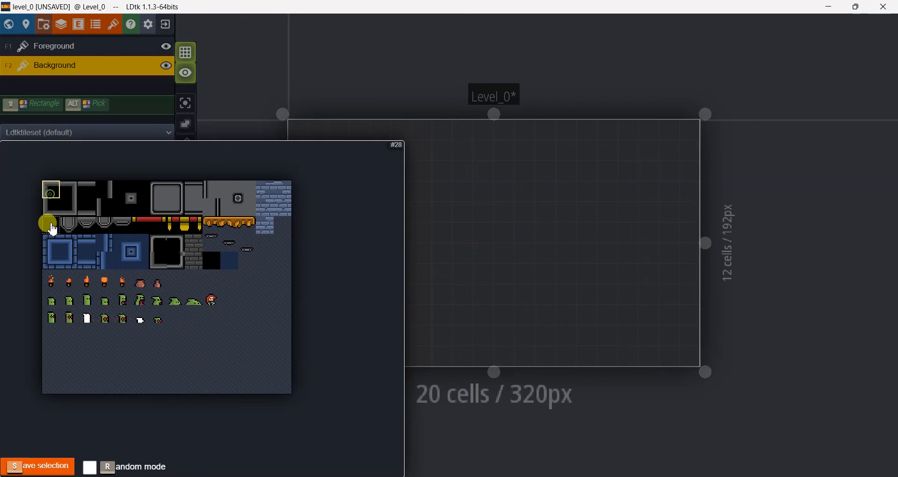
left_click(129, 230)
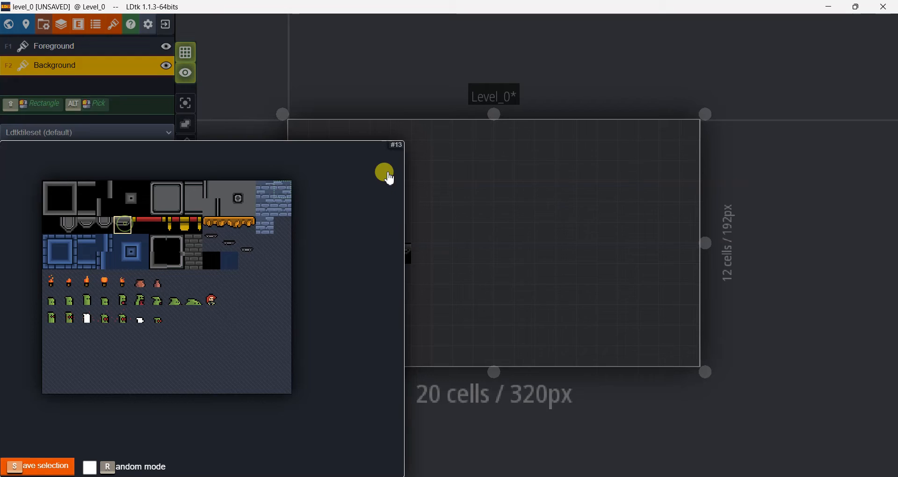
left_click_drag(344, 316, 611, 316)
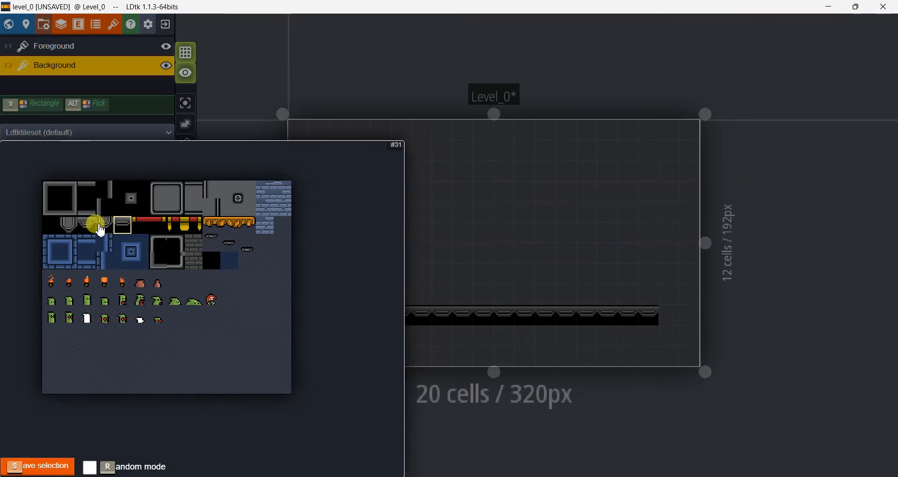
Replace the floor tiles in columns 2, 6, 9, 12 and 17 of row 9 with the deeper bracket tile.
left_click(87, 225)
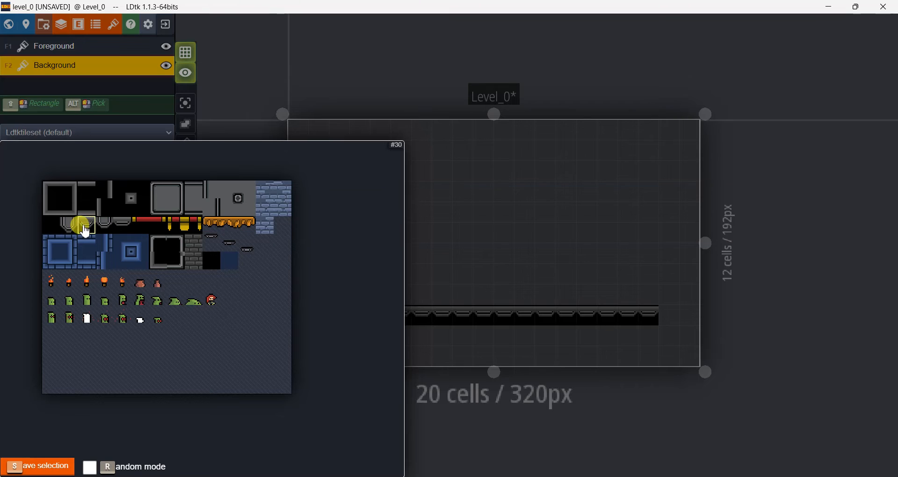
left_click(420, 319)
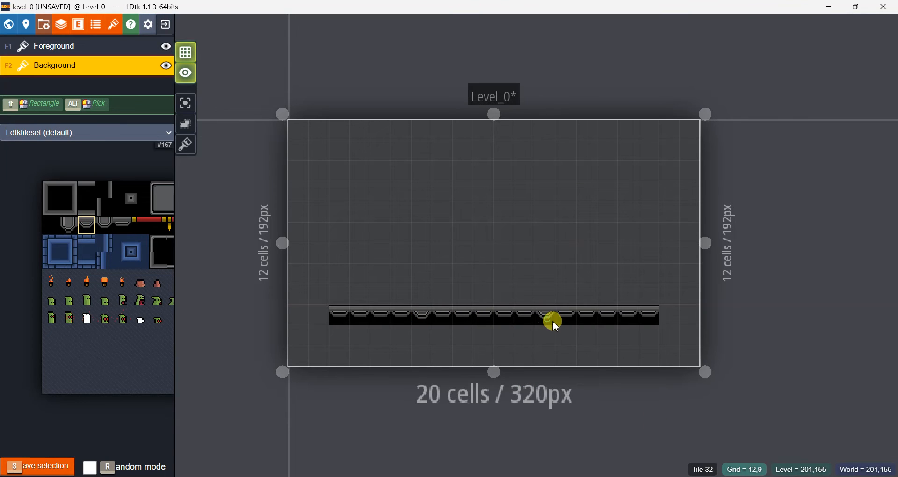
left_click(390, 318)
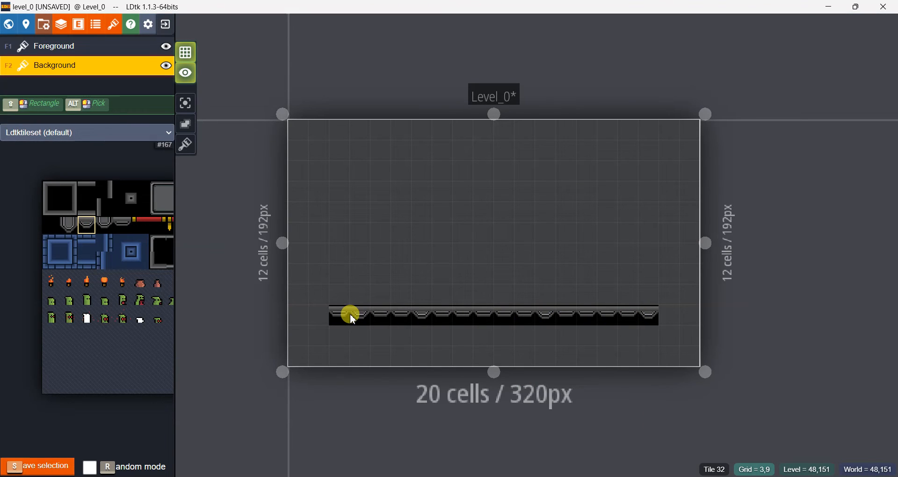
left_click(568, 331)
left_click(497, 322)
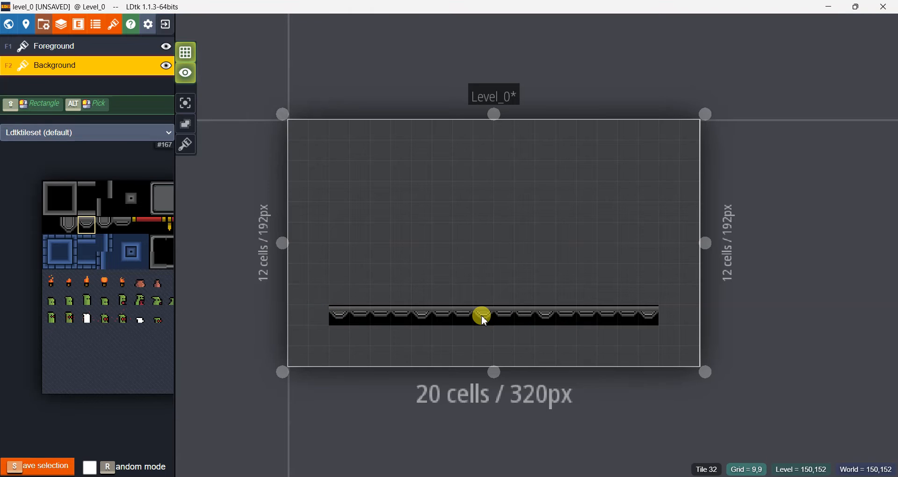
Place inner-corner tiles at grid cells 1,9, 1,4 and 6,2, and run ceiling-edge tiles across columns 2 to 5 of row 4.
mouse_move(36, 272)
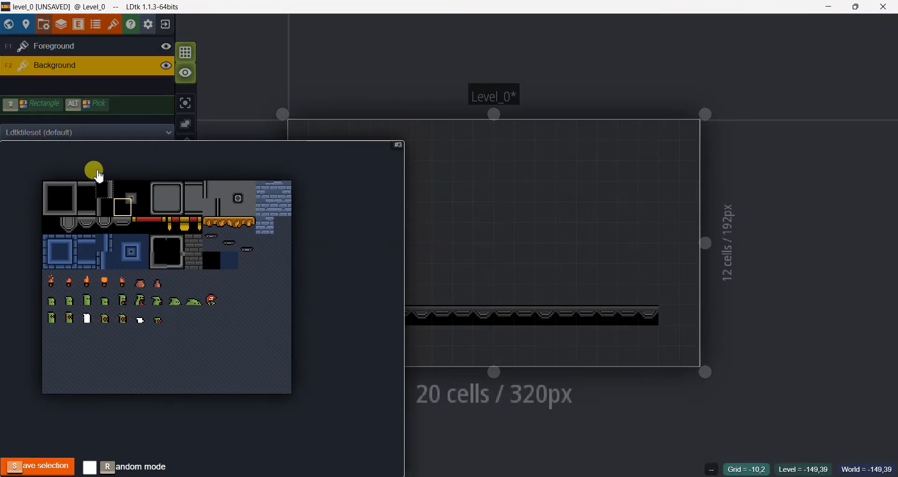
left_click(123, 190)
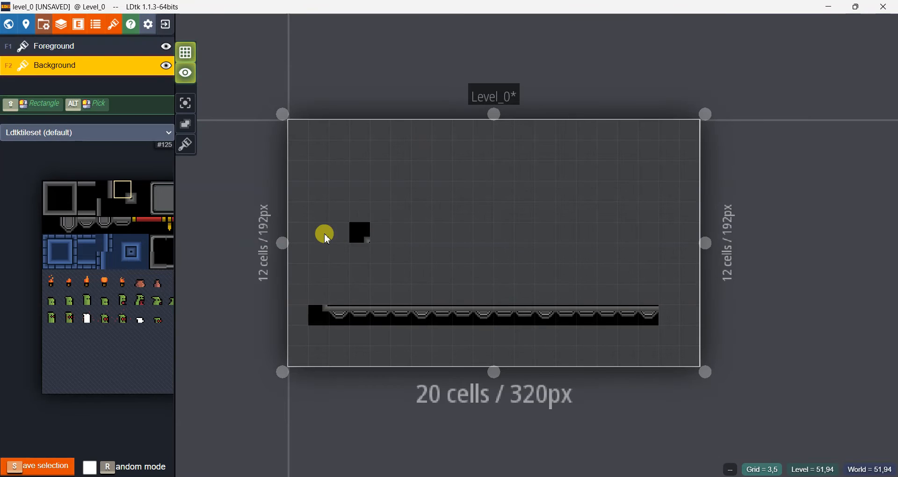
left_click(310, 216)
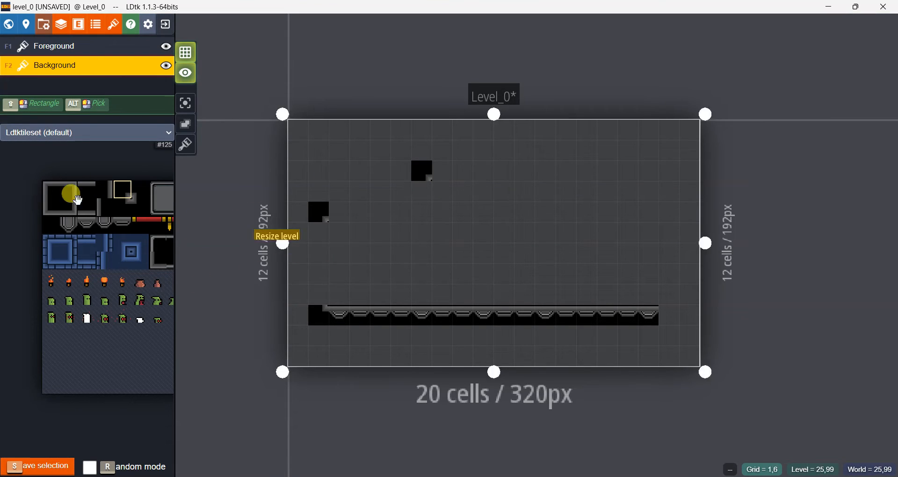
mouse_move(162, 194)
left_click(86, 215)
left_click_drag(341, 210, 397, 209)
Place a vertical wall-edge tile at cell 6,3 and an outer-corner tile at cell 6,4, joining the ceiling edge to the upper corner.
mouse_move(50, 243)
left_click(101, 197)
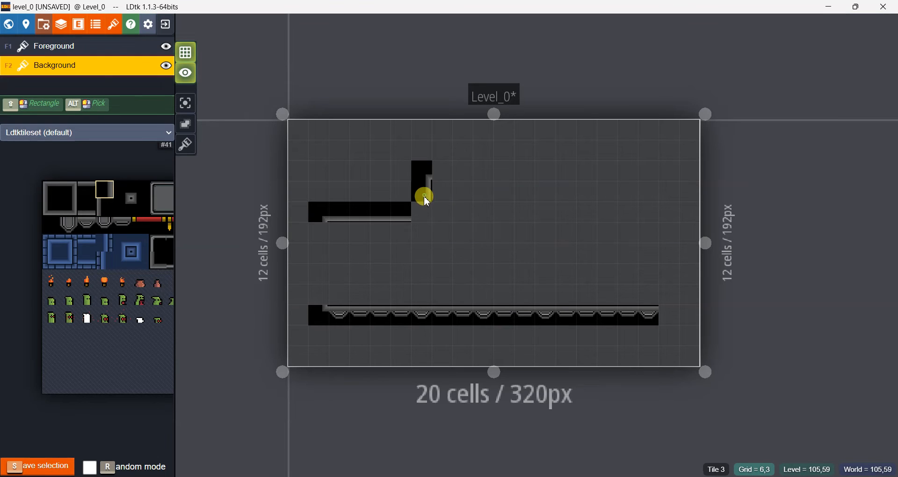
mouse_move(20, 216)
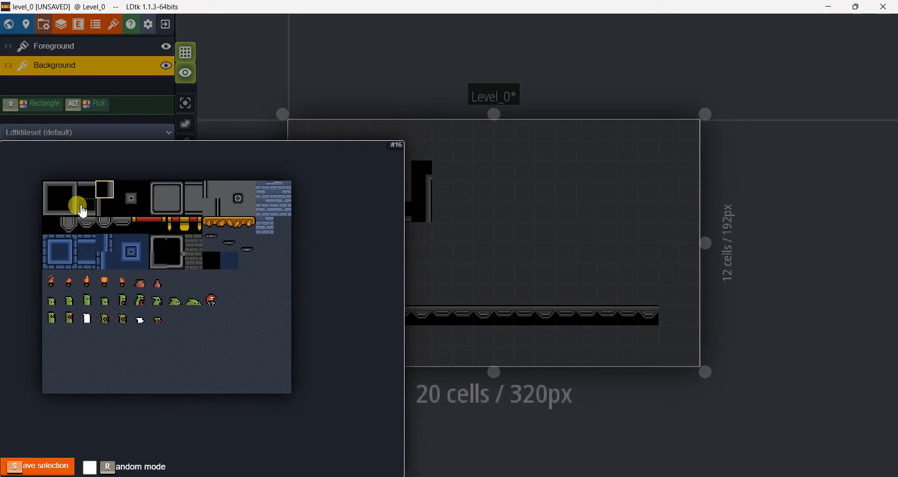
left_click(72, 209)
left_click(424, 213)
left_click(423, 322)
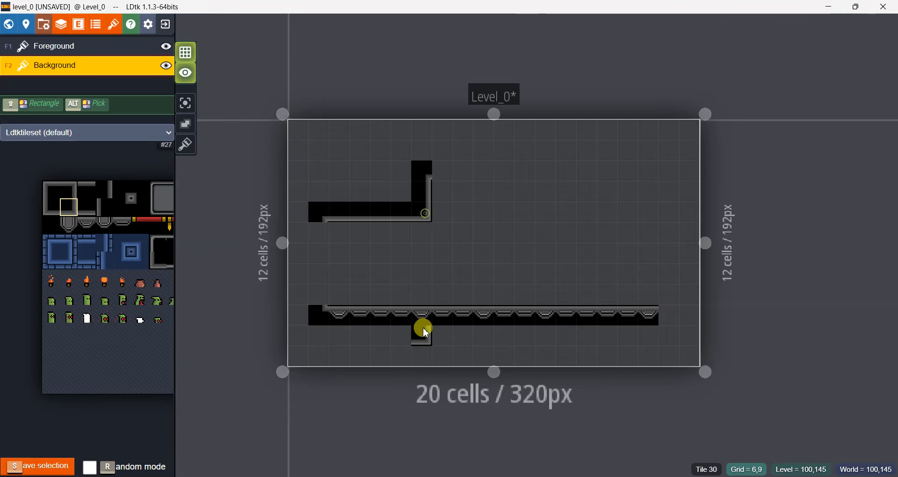
Paint the room's left wall with vertical wall-edge tiles down column 1 from row 5 to row 8.
mouse_move(136, 224)
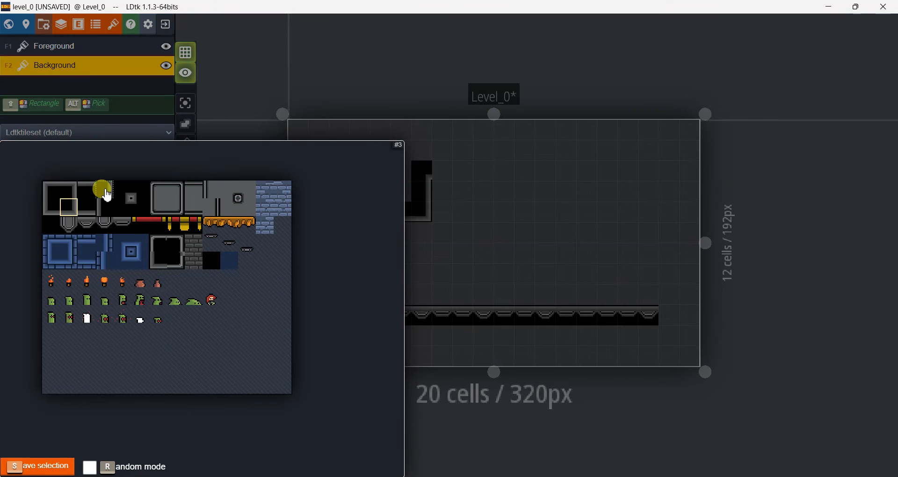
left_click(101, 188)
left_click(442, 294)
left_click_drag(315, 231, 316, 287)
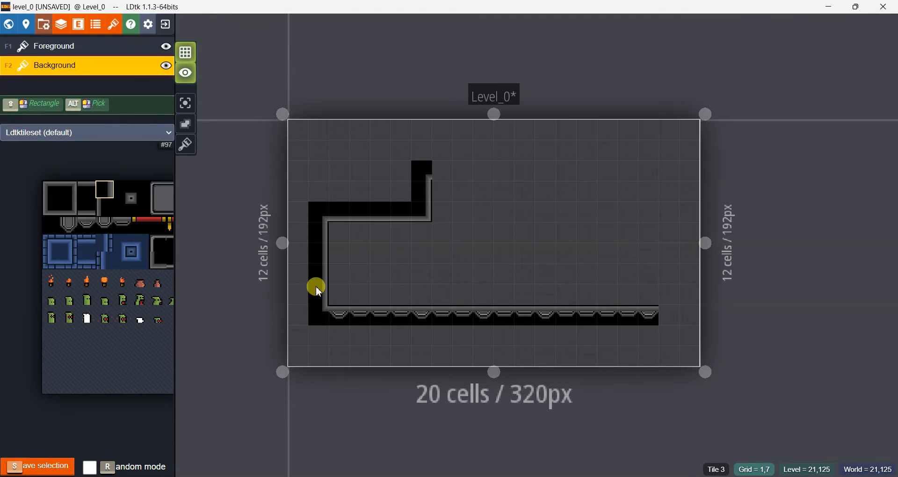
Run ceiling-edge tiles across columns 7 to 14 of row 2 and place the inner-corner tile at grid cell 15,2.
mouse_move(14, 243)
left_click(87, 207)
left_click(462, 167)
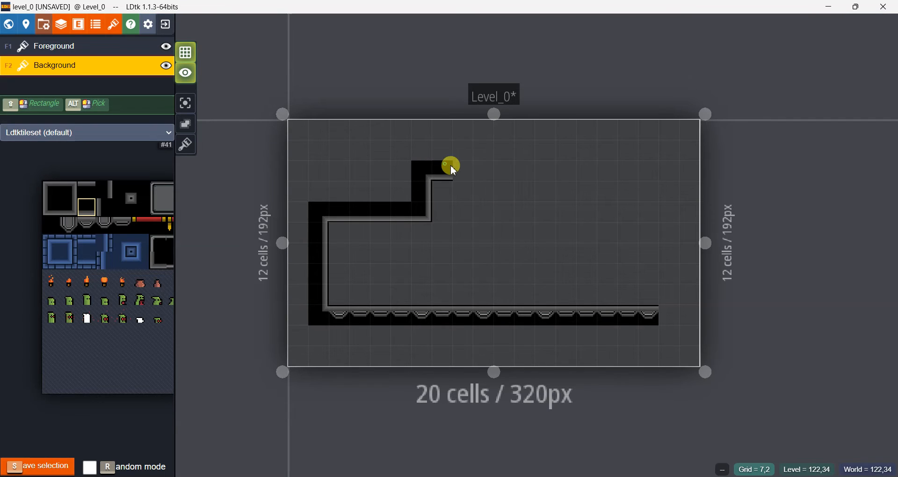
left_click_drag(445, 164, 512, 170)
mouse_move(24, 200)
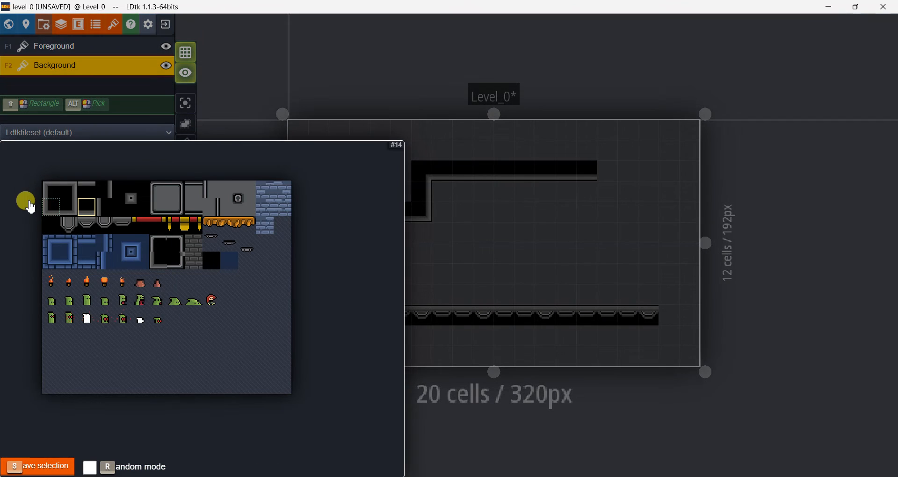
left_click(133, 192)
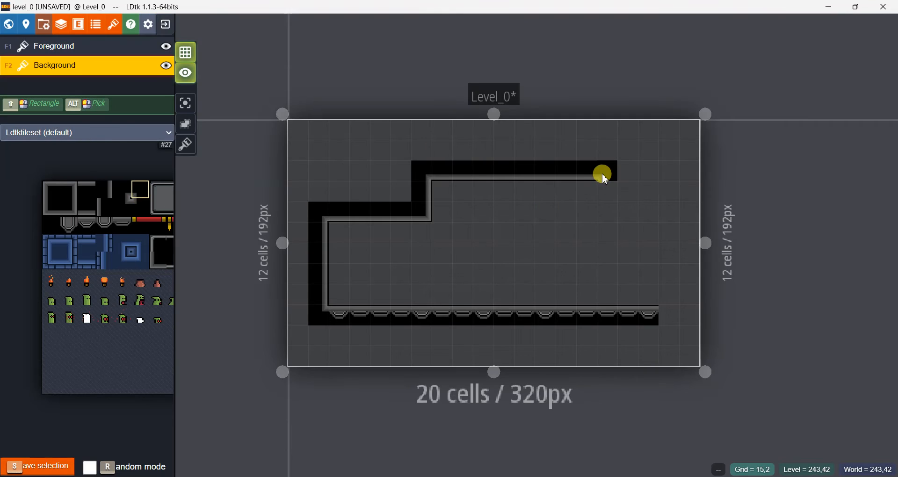
Place a vertical wall-edge tile at cell 15,3 and an outer-corner tile below it at cell 15,4.
mouse_move(90, 204)
left_click(104, 207)
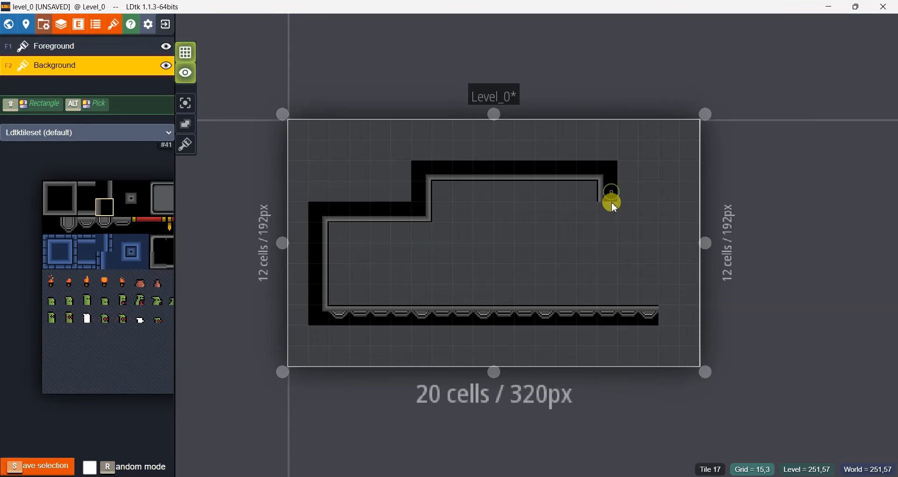
mouse_move(66, 194)
left_click(40, 200)
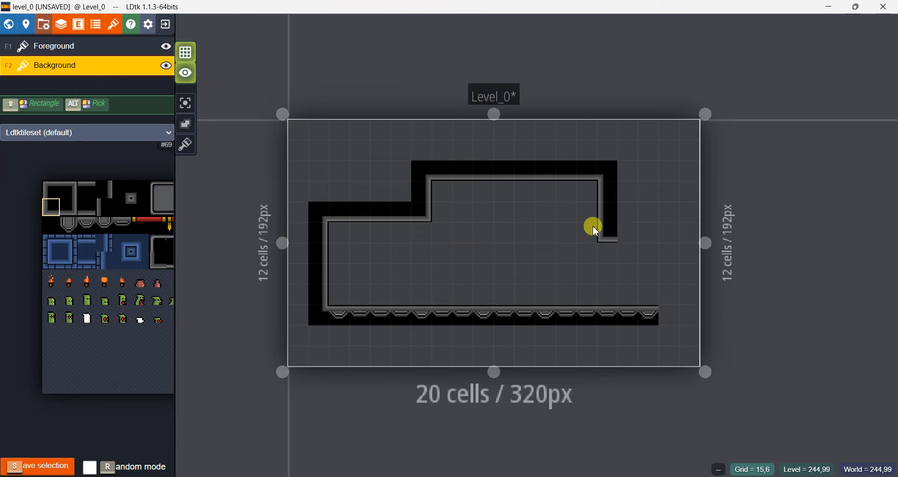
Extend the ceiling edge across columns 16 to 19 of row 4 and the floor over columns 18 and 19 of row 9.
mouse_move(93, 210)
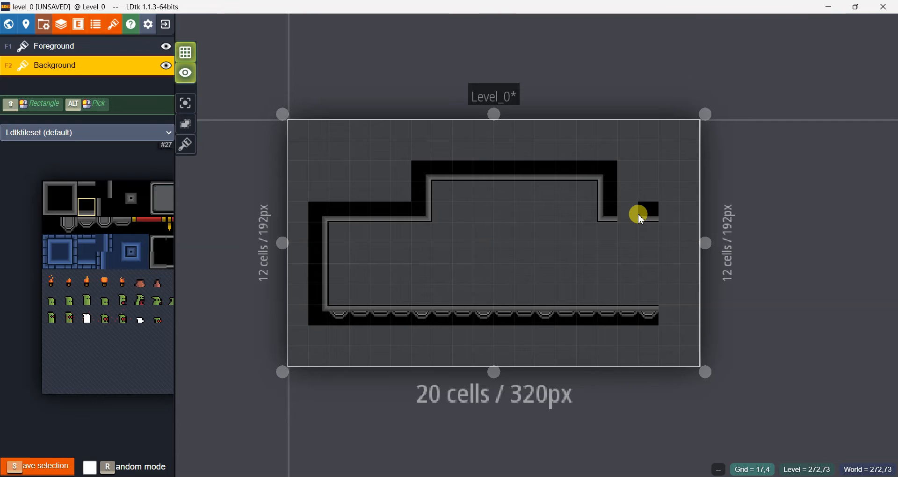
left_click_drag(659, 219, 696, 212)
mouse_move(10, 217)
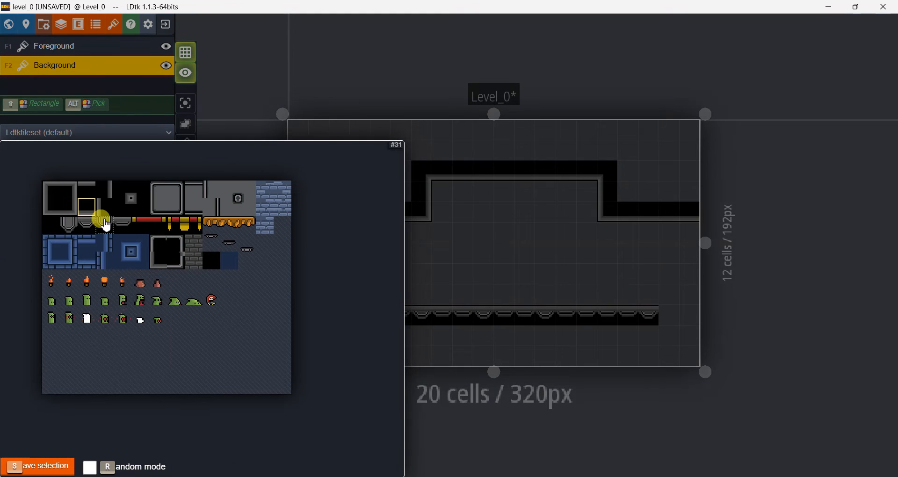
left_click(123, 226)
left_click_drag(663, 318, 684, 315)
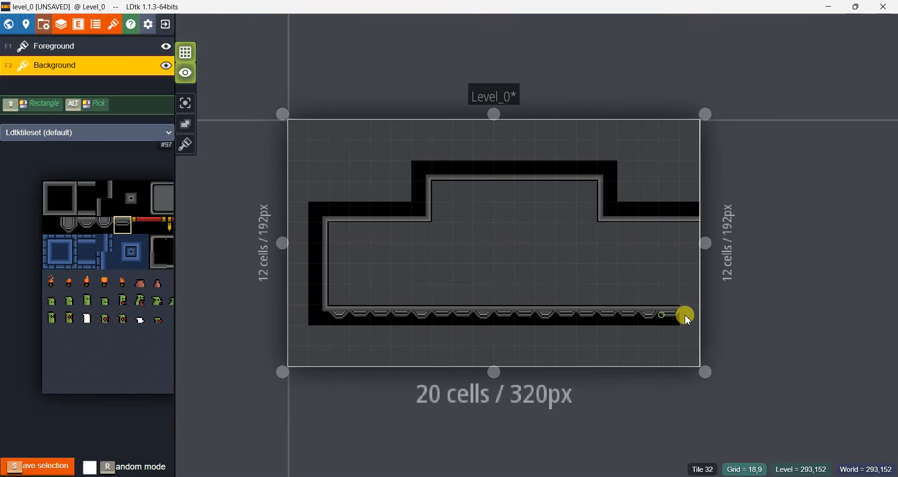
Fill all empty cells around the outside of the room's outline with the solid black tile.
mouse_move(142, 236)
left_click(214, 256)
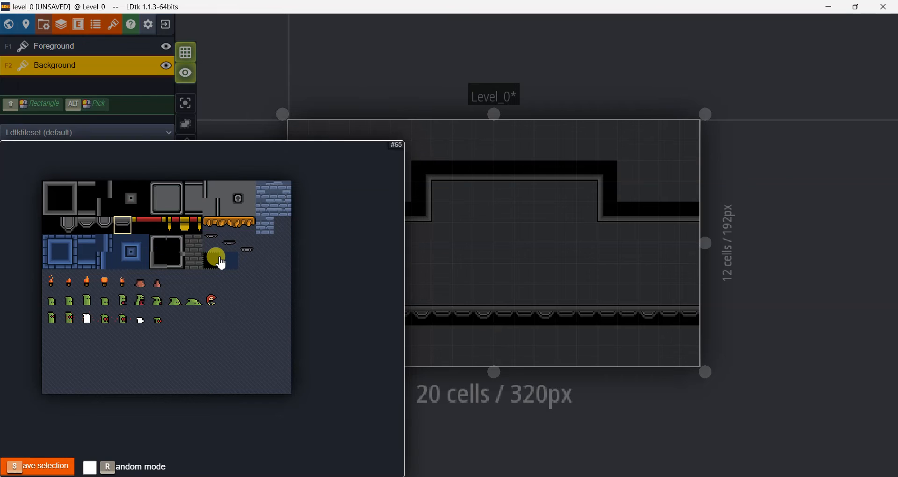
mouse_move(299, 140)
left_mouse_down()
mouse_move(340, 148)
mouse_move(316, 162)
mouse_move(364, 159)
mouse_move(322, 152)
left_mouse_up()
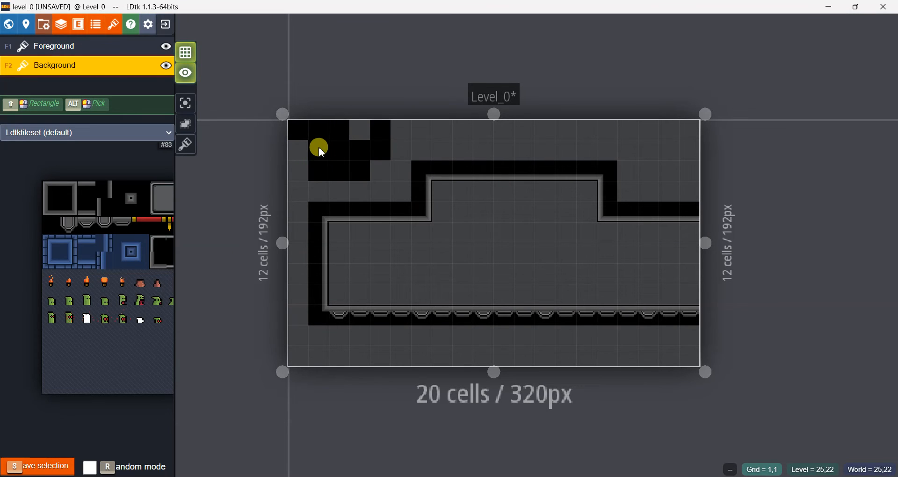
right_click_drag(322, 152, 296, 144)
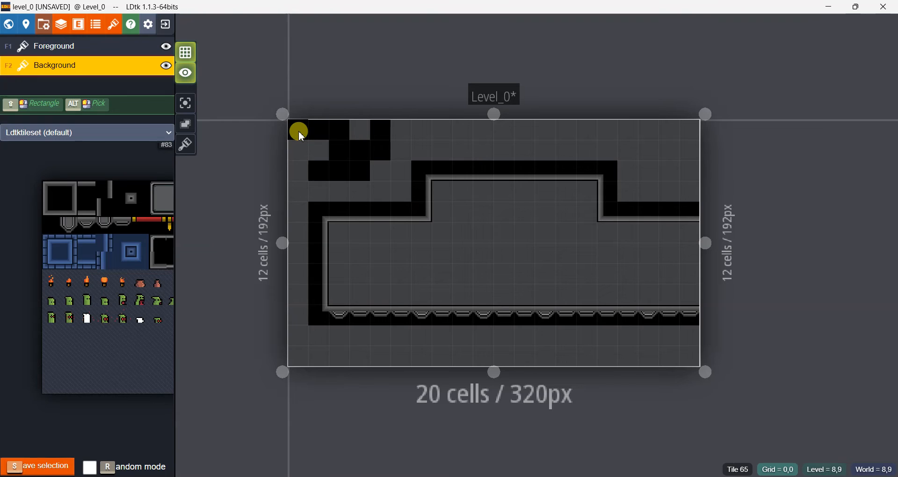
left_click(301, 137)
mouse_move(195, 277)
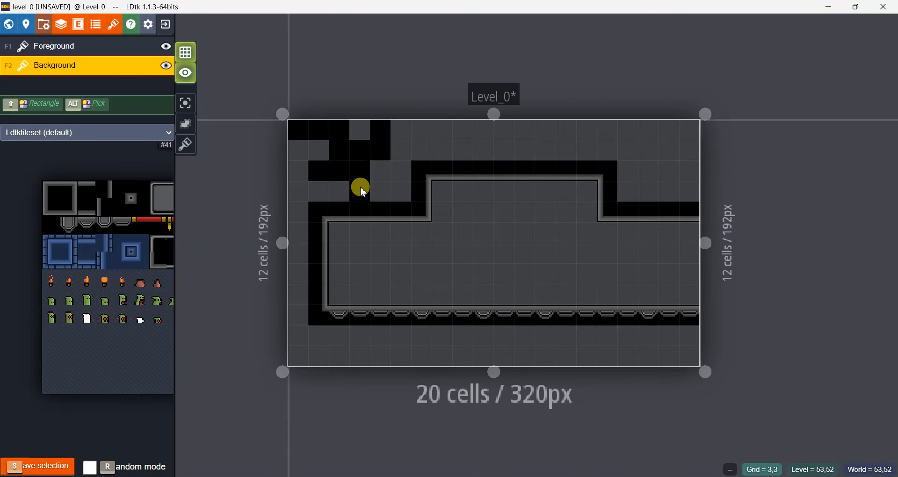
left_click(320, 337)
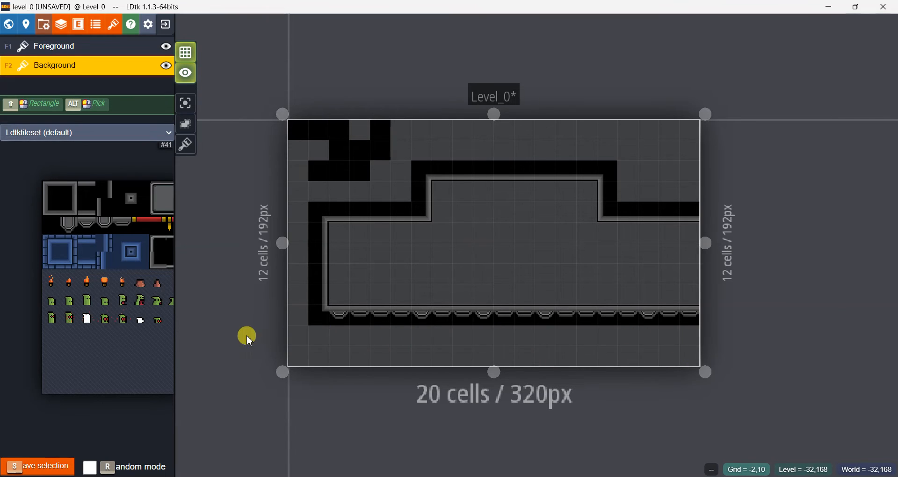
left_click_drag(300, 336, 688, 354)
left_click_drag(294, 150, 298, 320)
mouse_move(312, 164)
left_mouse_down()
mouse_move(325, 185)
mouse_move(369, 193)
mouse_move(395, 155)
mouse_move(471, 125)
mouse_move(688, 131)
mouse_move(496, 125)
mouse_move(405, 142)
mouse_move(674, 150)
left_mouse_up()
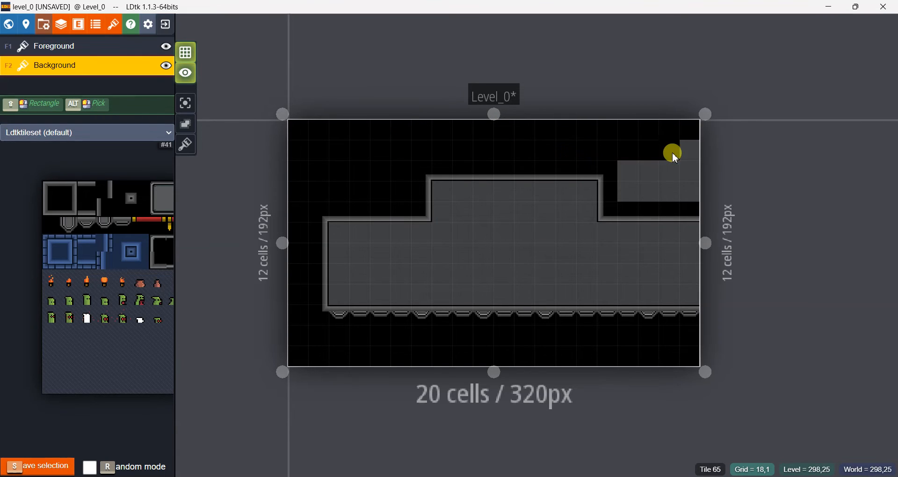
mouse_move(633, 173)
left_mouse_down()
mouse_move(608, 192)
mouse_move(666, 189)
left_mouse_up()
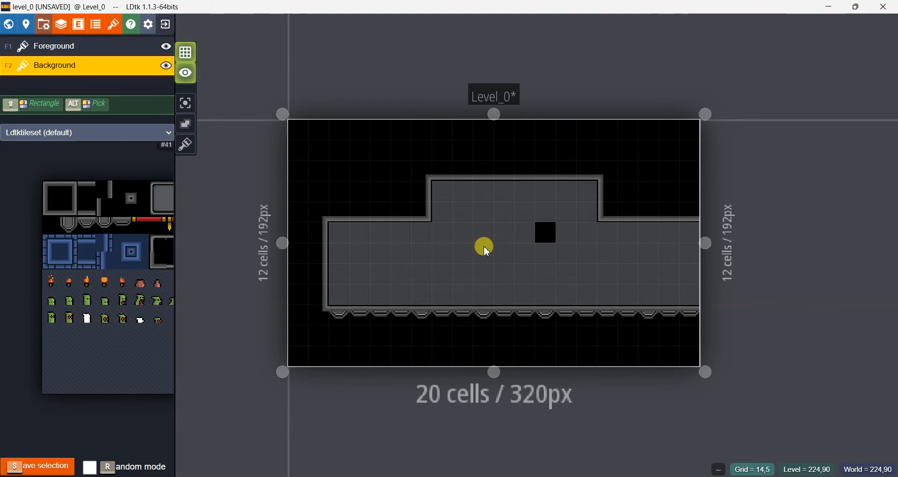
Stamp the two-tile raised block top onto row 8 above the floor, at columns 7 to 8 and columns 13 to 14.
mouse_move(77, 307)
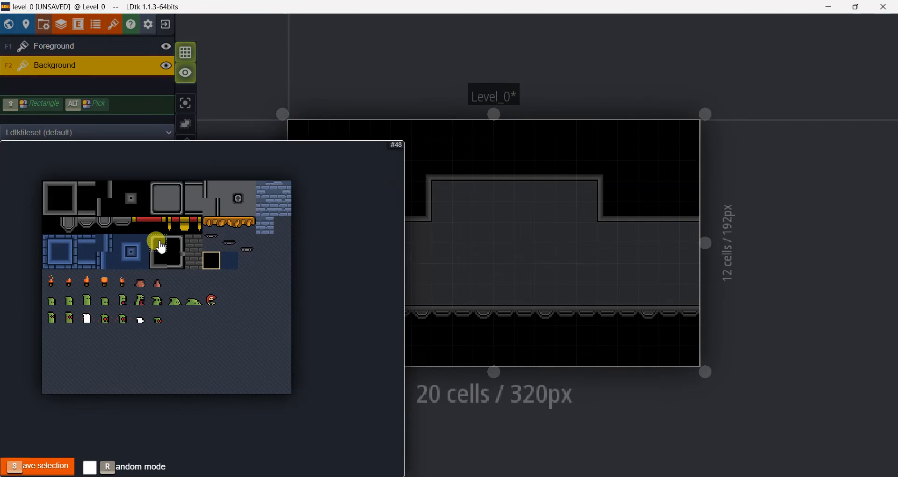
left_click(70, 199)
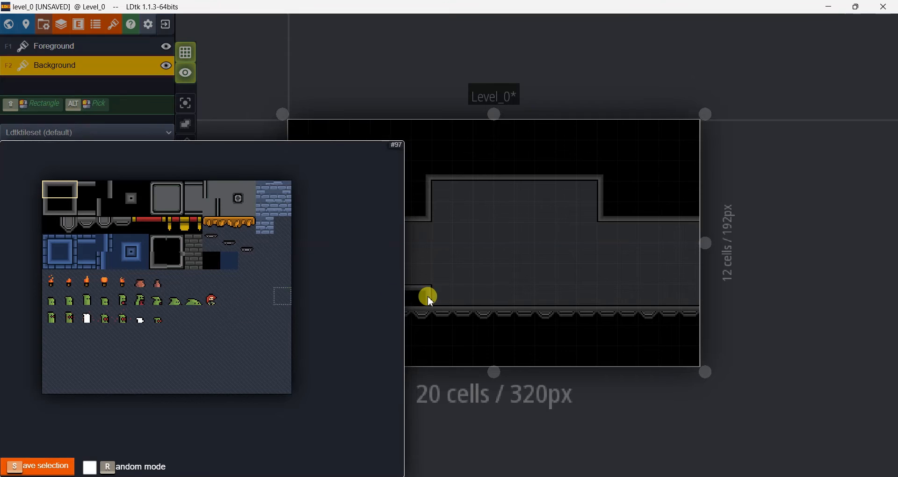
left_click(437, 290)
left_click(574, 296)
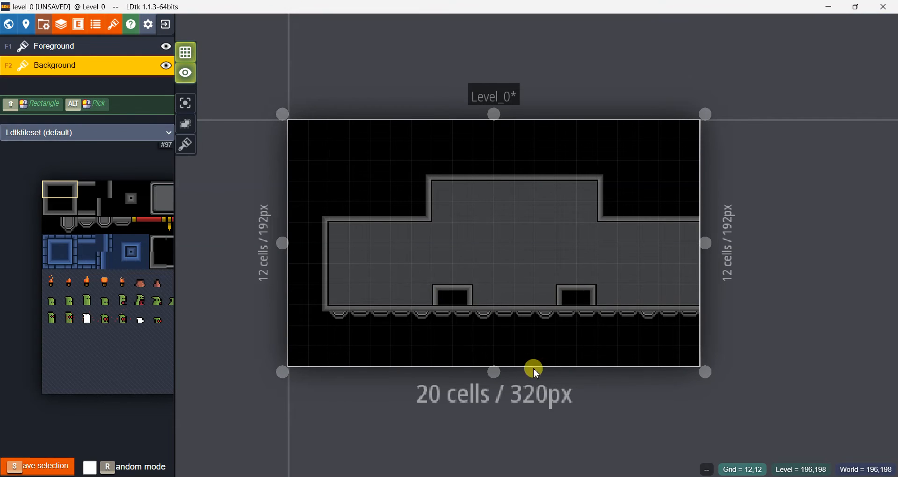
Save the level_0 project and switch to the world view.
key("ctrl+s")
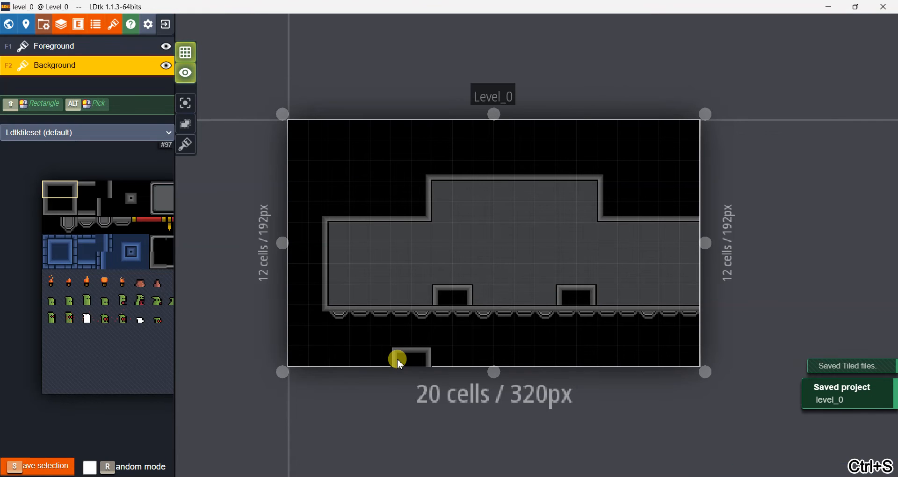
scroll(475, 197, "down", 2)
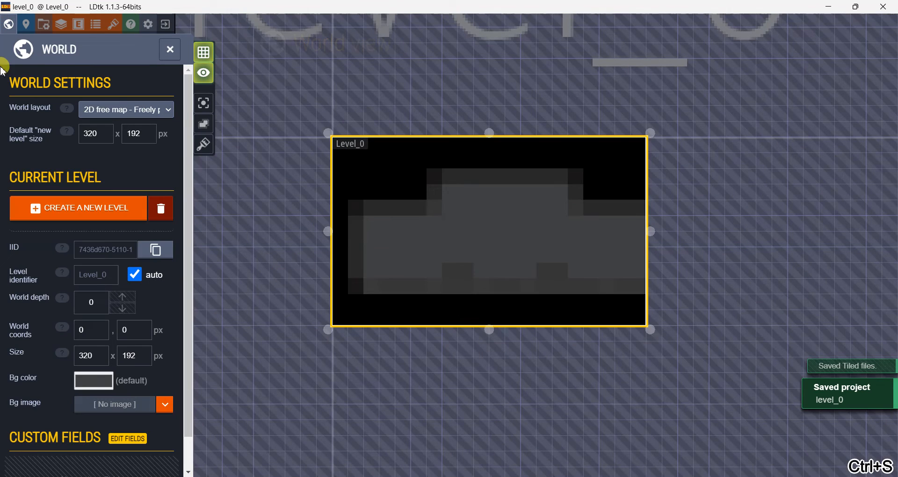
Open the project's Tiled export folder from the project settings and look through the LDTK project's ldtk folder.
left_click(43, 24)
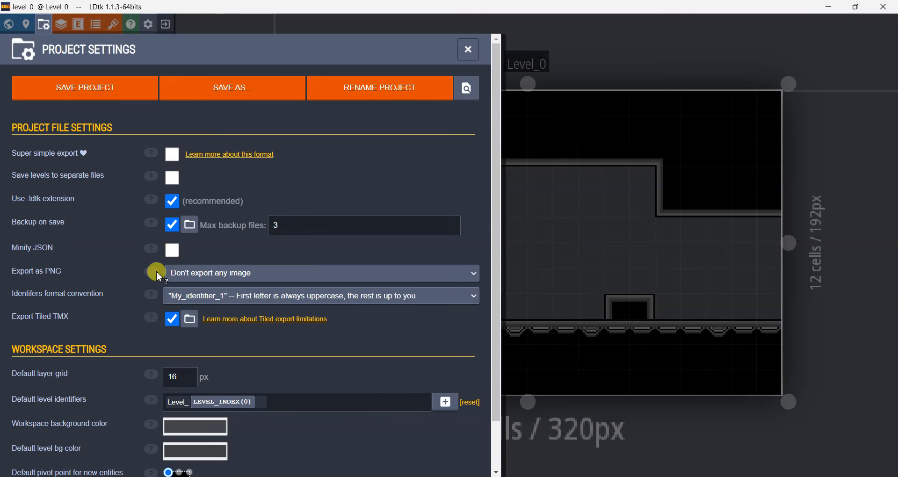
left_click(190, 320)
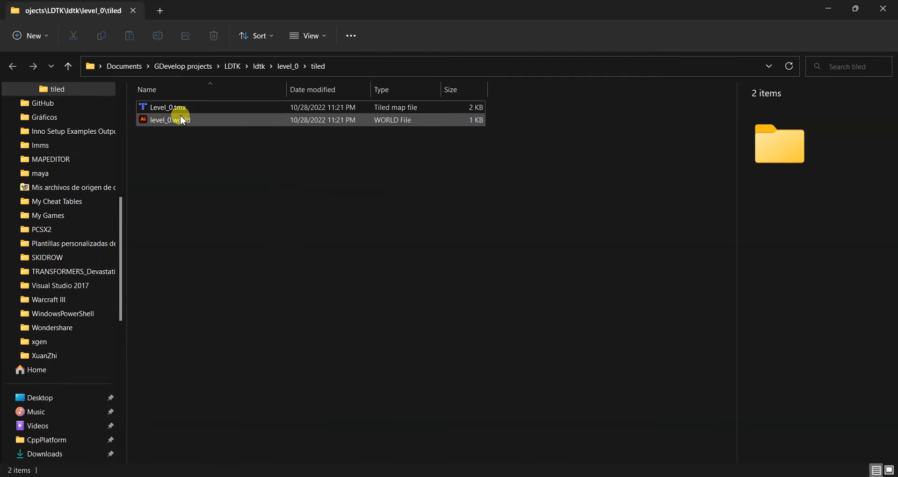
left_click(233, 68)
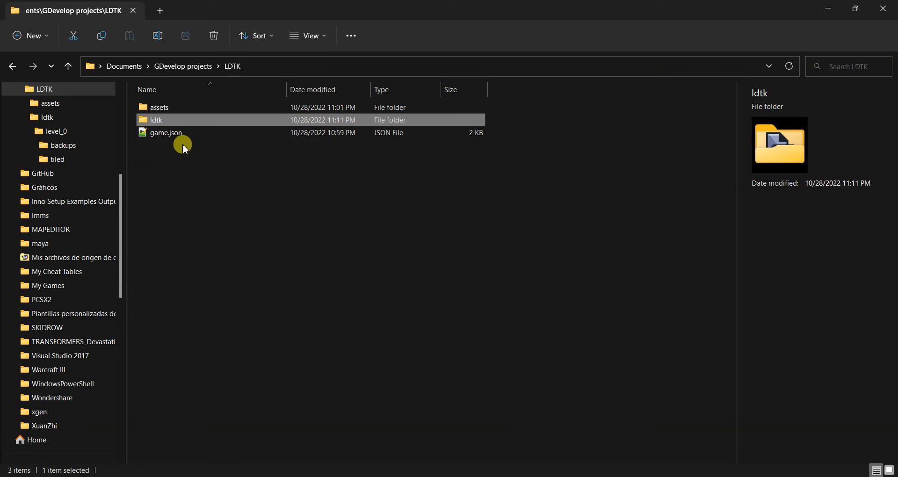
double_click(150, 121)
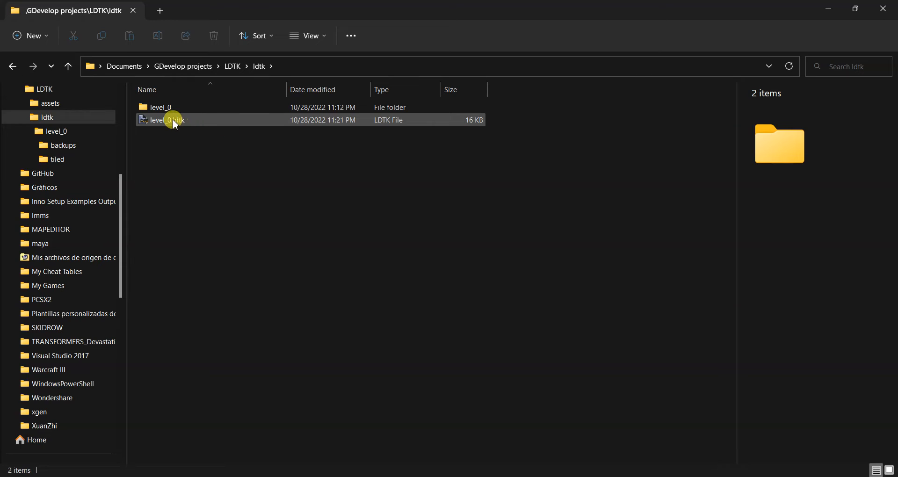
left_click(160, 113)
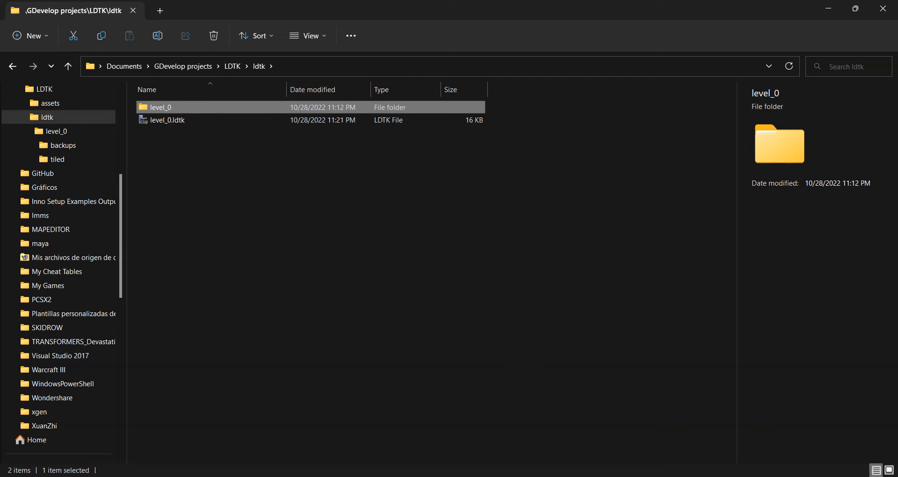
key("alt+Tab")
left_click(558, 268)
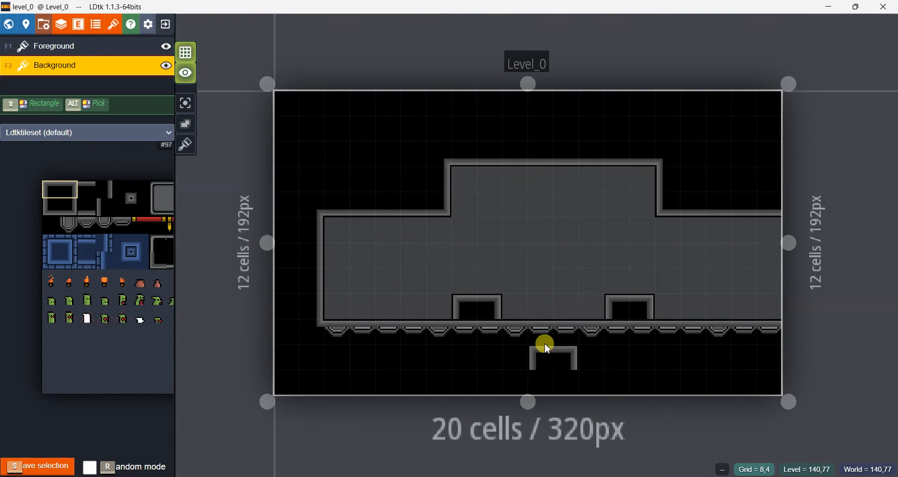
scroll(543, 274, "down", 2)
scroll(543, 274, "up", 2)
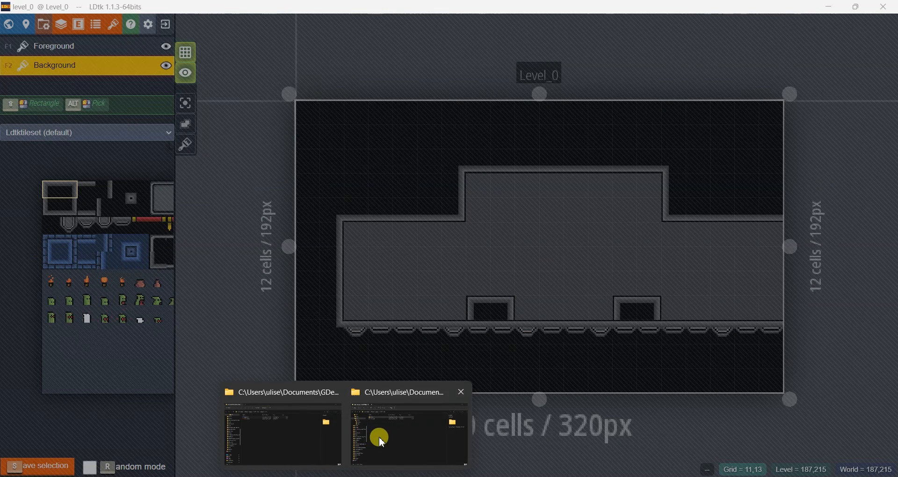
Switch to File Explorer, browse to the tiled folder inside level_0, and open Level_0.tmx in Tiled.
left_click(377, 431)
double_click(147, 108)
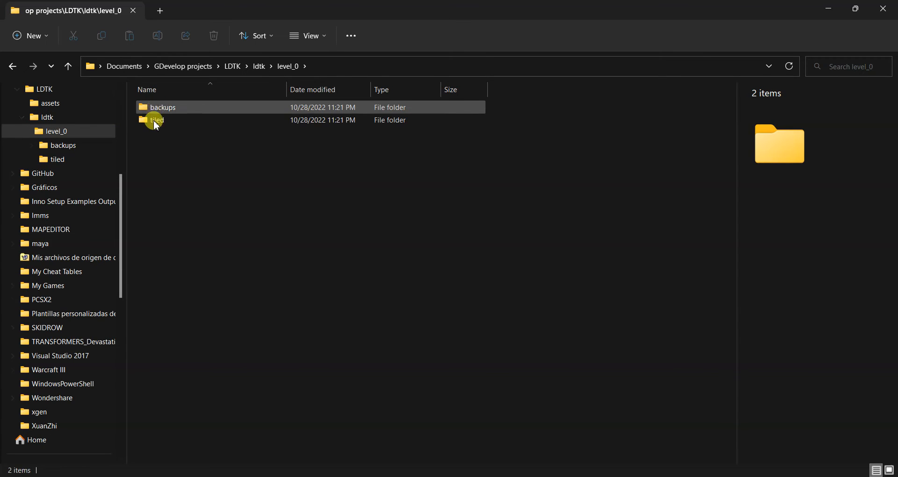
mouse_move(164, 127)
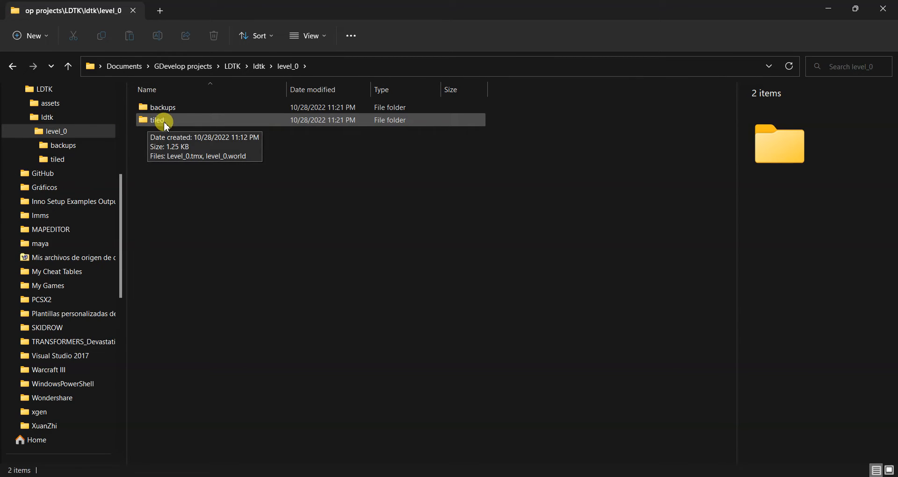
double_click(160, 121)
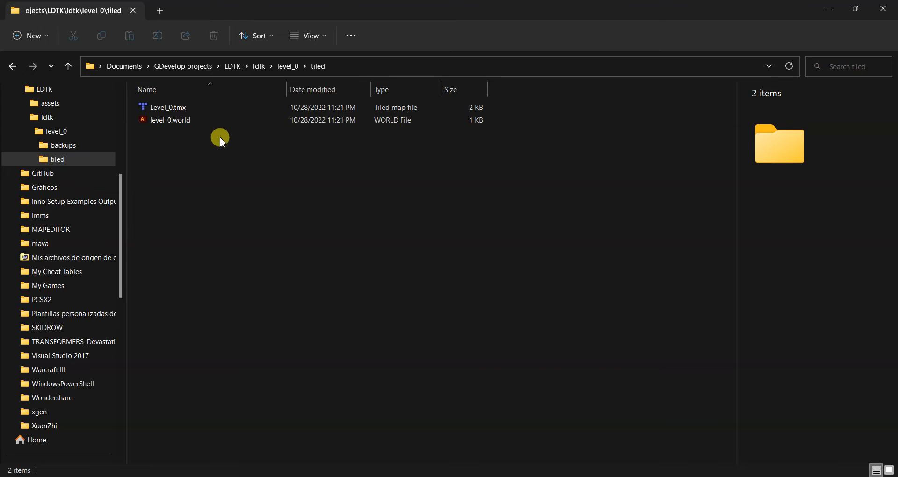
left_click(159, 114)
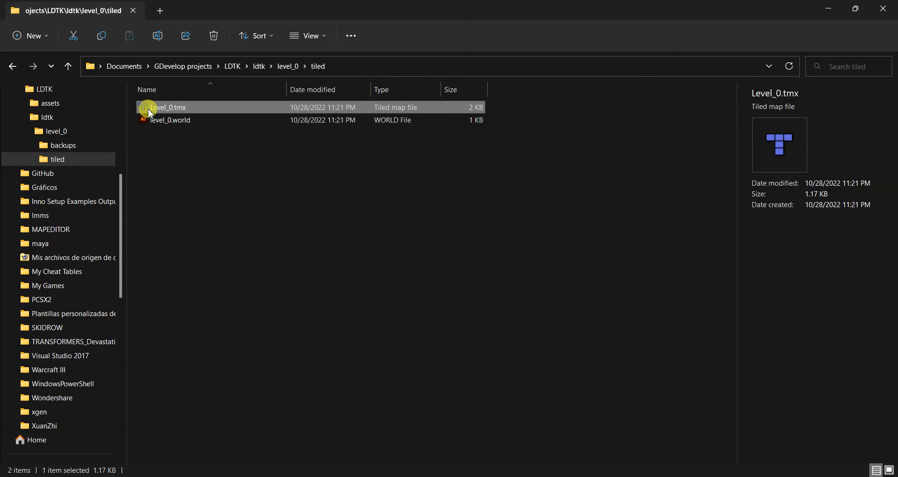
double_click(150, 112)
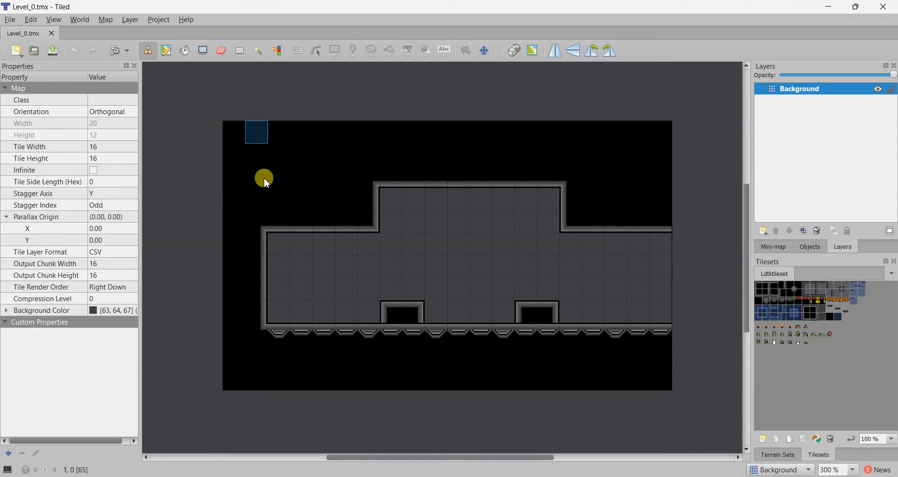
Examine the exported map and the properties of its Background layer.
scroll(391, 294, "down", 3)
scroll(387, 294, "up", 3)
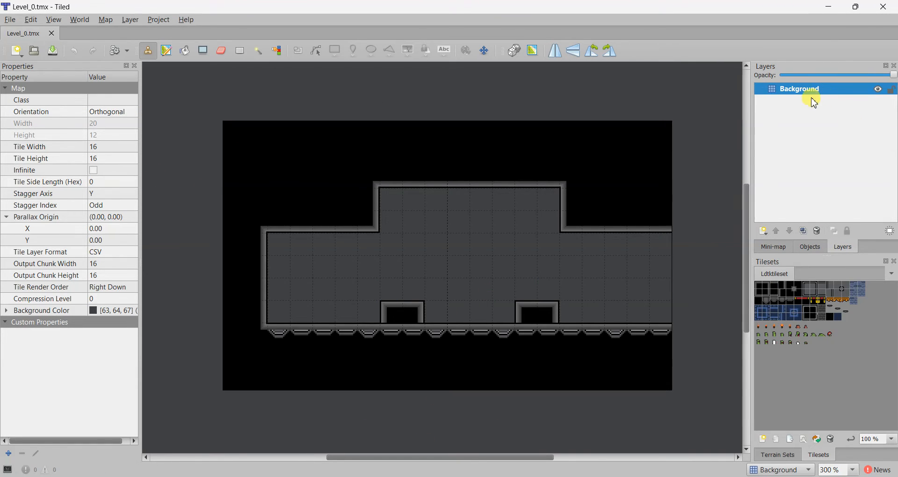
left_click(798, 93)
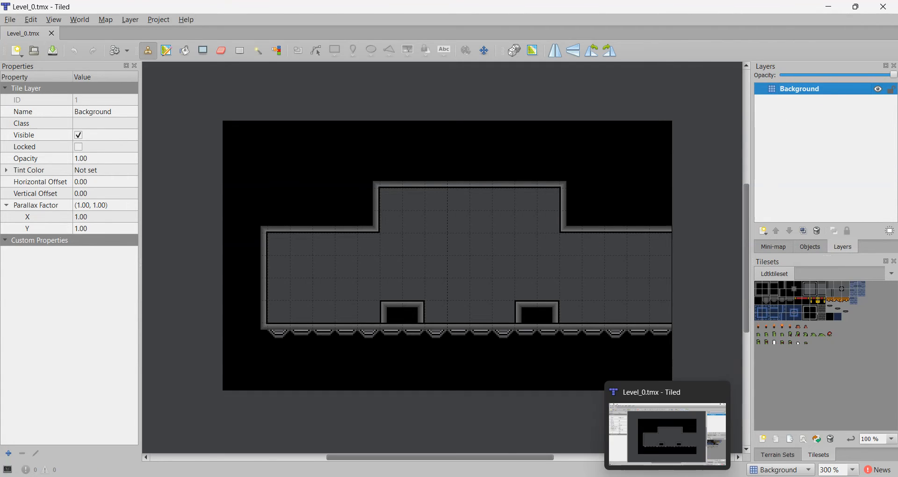
Switch to LDtk, temporarily hide the Background layer to compare the Foreground layer with the Tiled export, and show Background again.
left_click(667, 476)
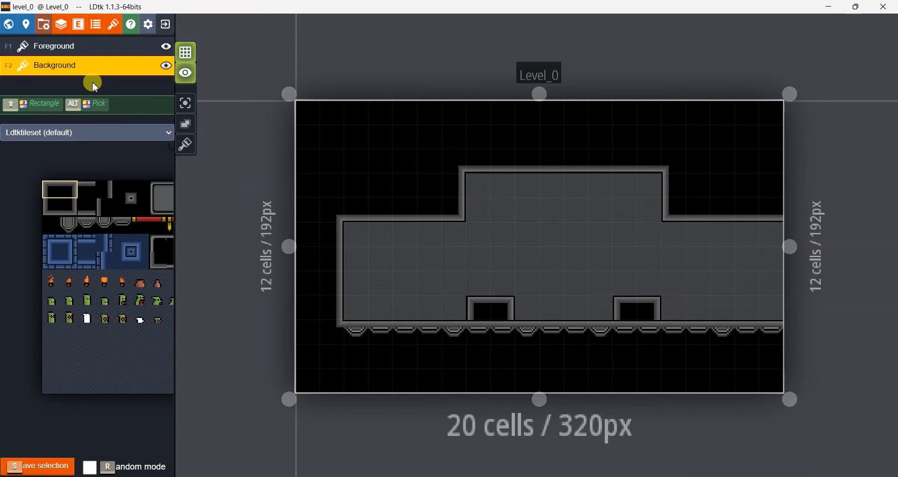
left_click(69, 53)
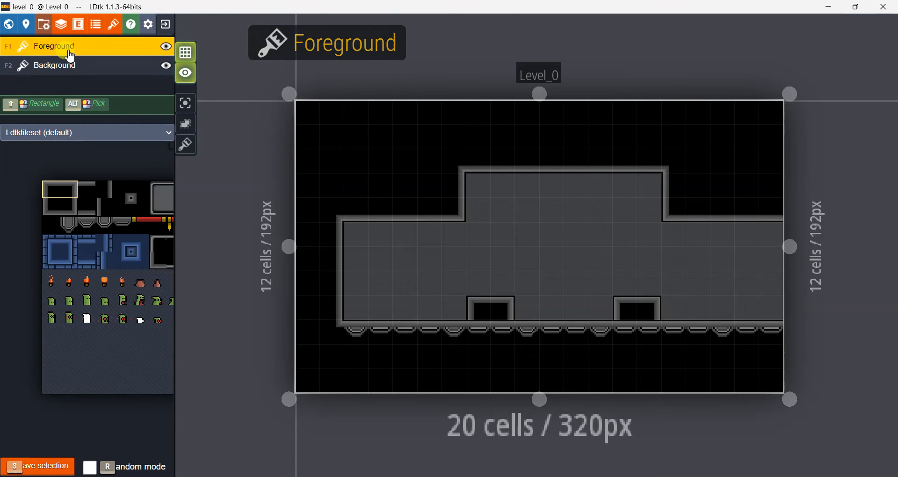
left_click(166, 66)
mouse_move(66, 231)
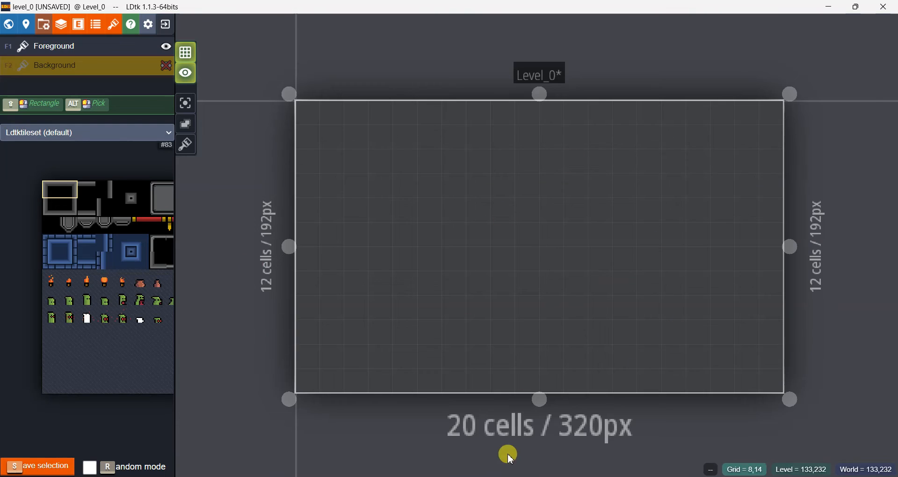
left_click(668, 475)
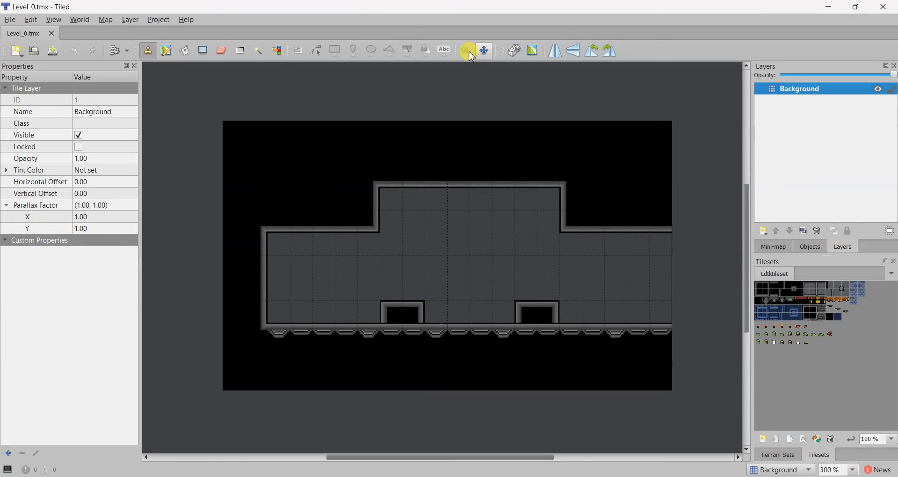
left_click(830, 9)
scroll(542, 266, "down", 2)
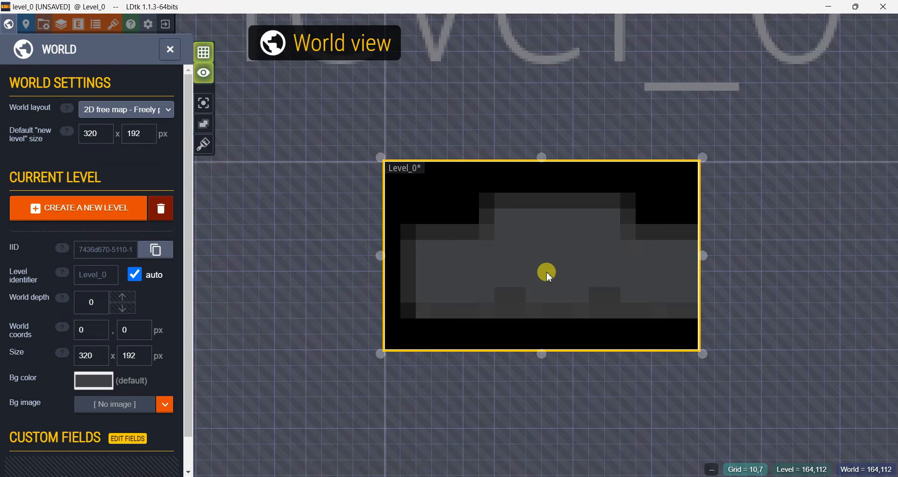
scroll(547, 274, "up", 2)
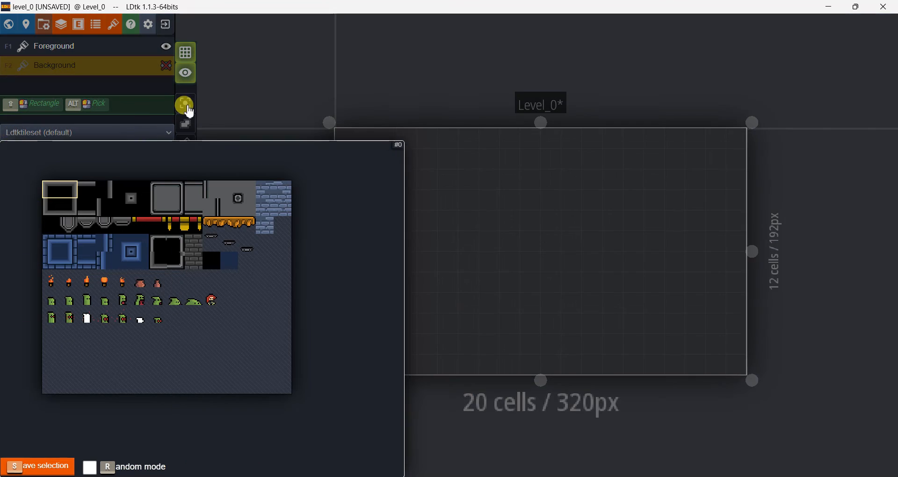
left_click(166, 66)
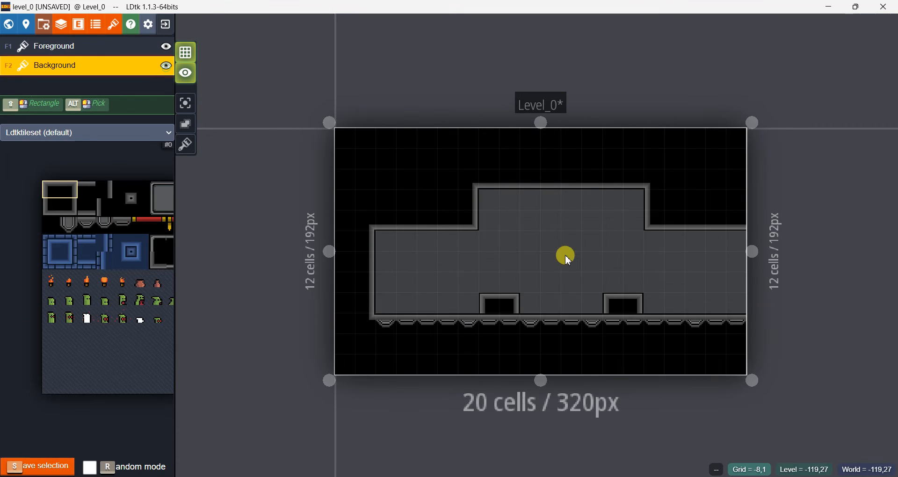
Switch to Tiled, start exporting the map under a new location, and browse to the LDTK project's assets folder.
left_click(832, 8)
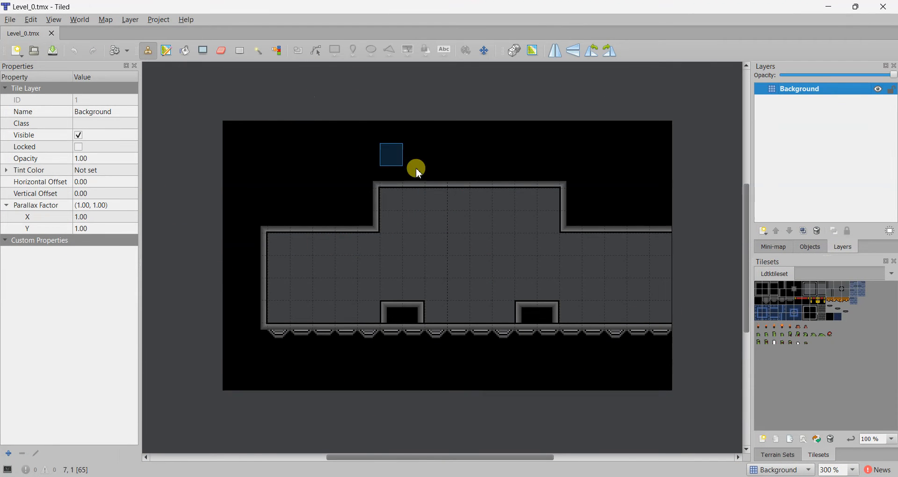
scroll(408, 223, "down", 2)
scroll(466, 238, "up", 4)
scroll(375, 255, "down", 2)
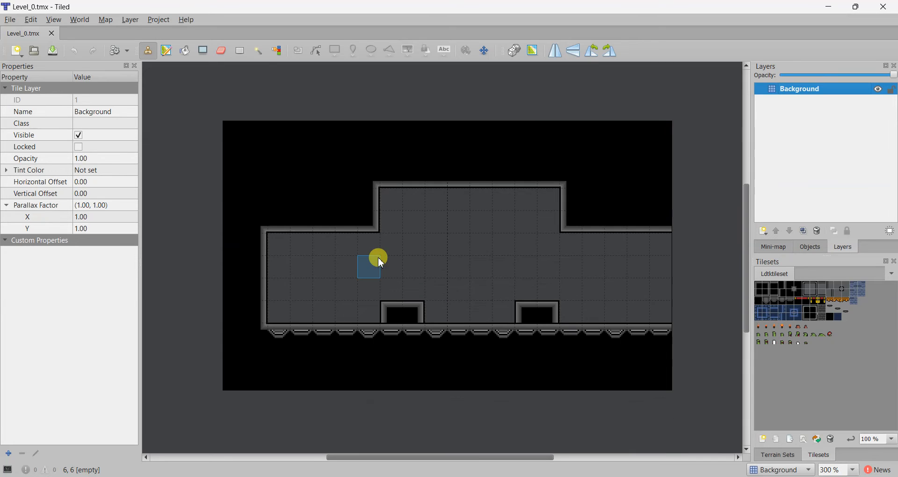
left_click(10, 20)
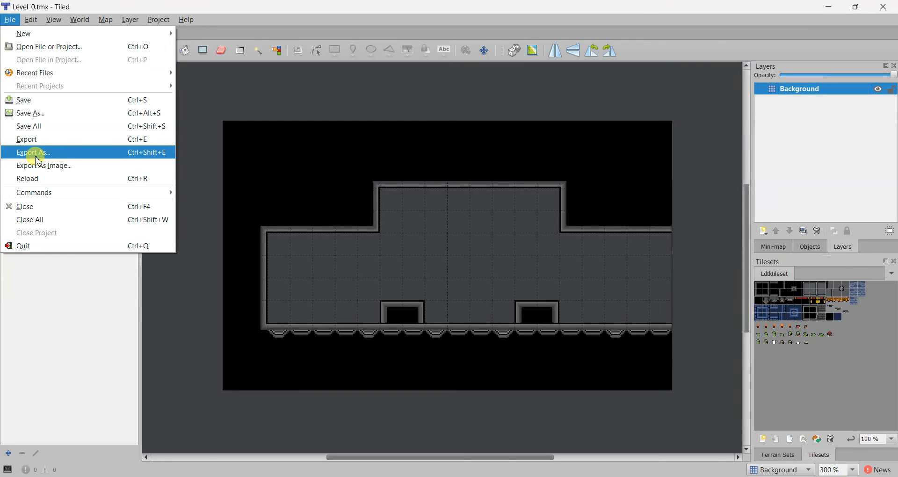
left_click(56, 155)
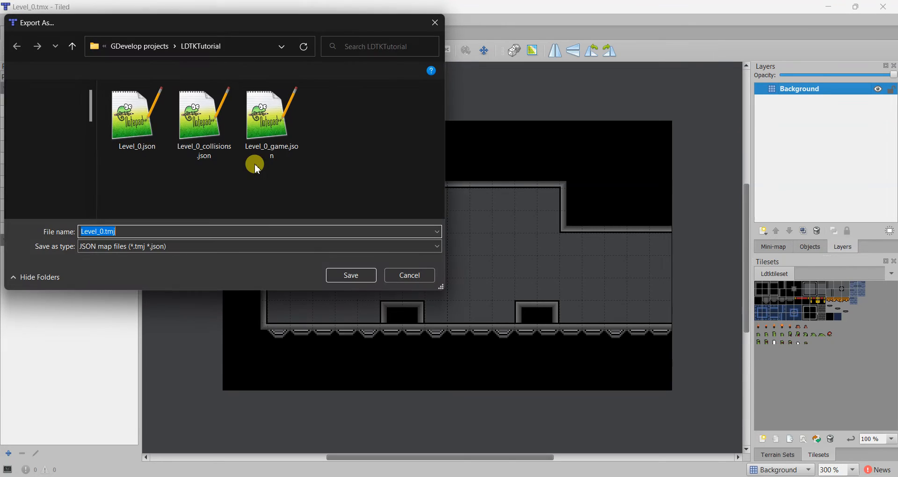
left_click(153, 46)
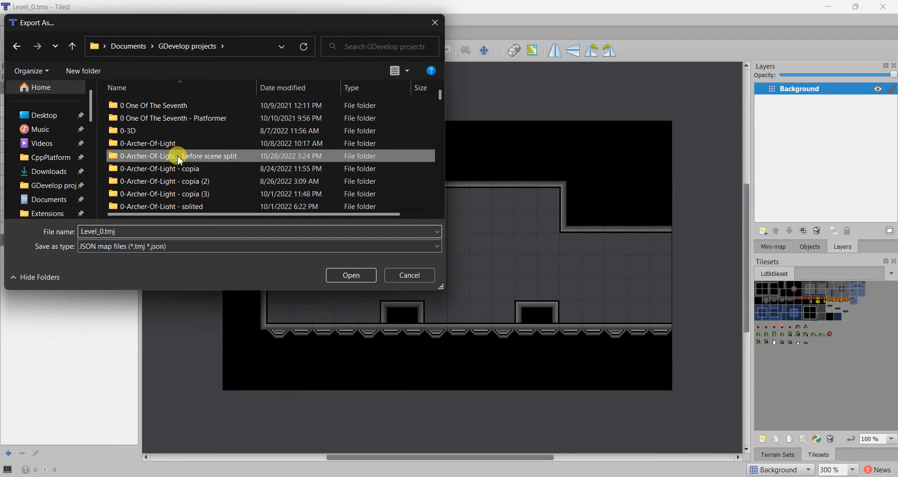
scroll(177, 157, "down", 10)
left_click(140, 103)
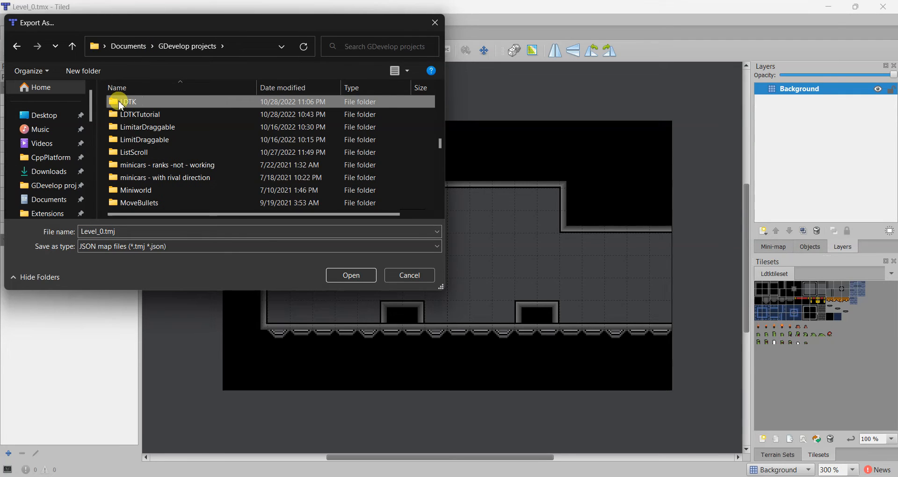
double_click(137, 103)
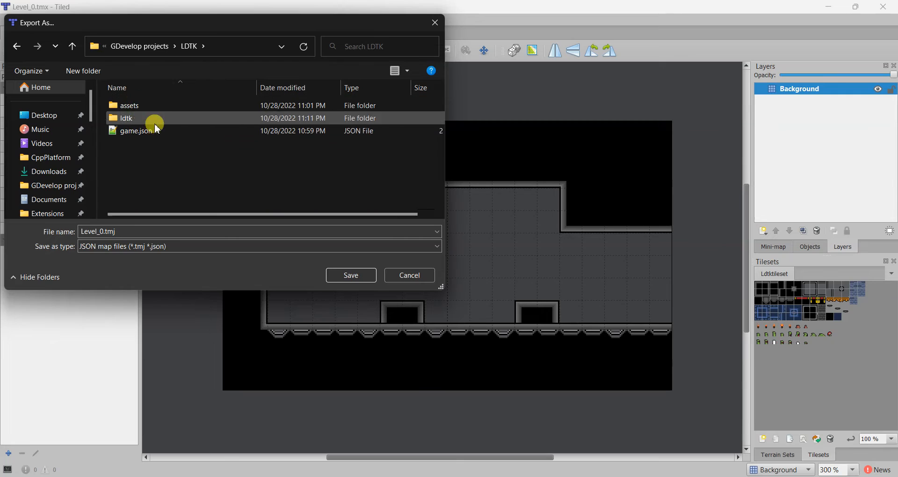
double_click(139, 107)
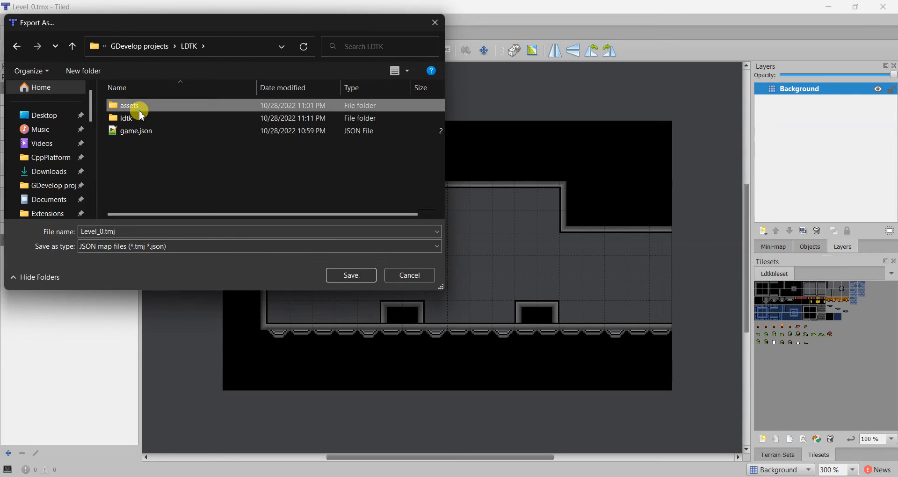
Create a new folder named TilesJsons inside the assets folder.
left_click(84, 72)
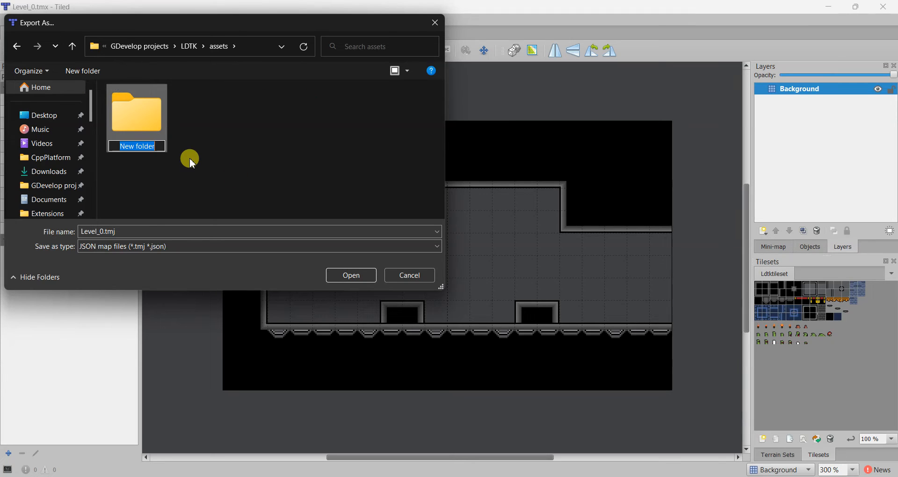
type("tiles")
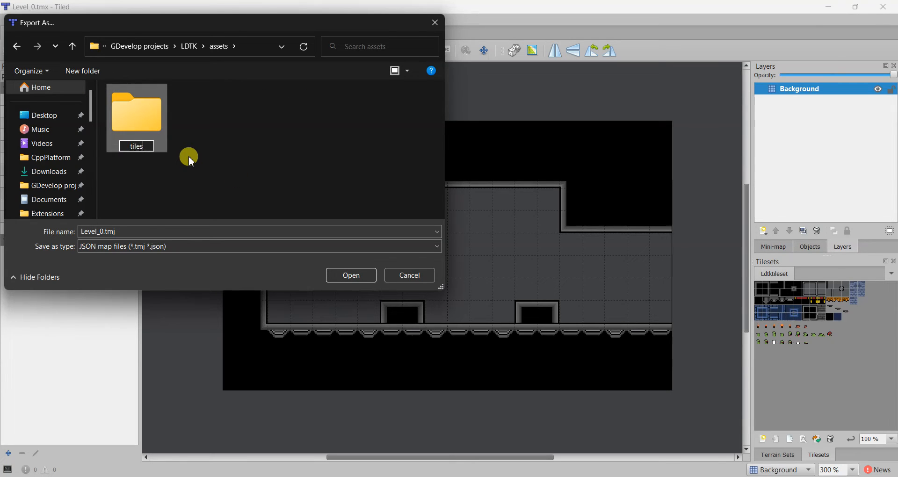
type("Jsons")
key("Home")
key("Delete")
type("T")
key("Return")
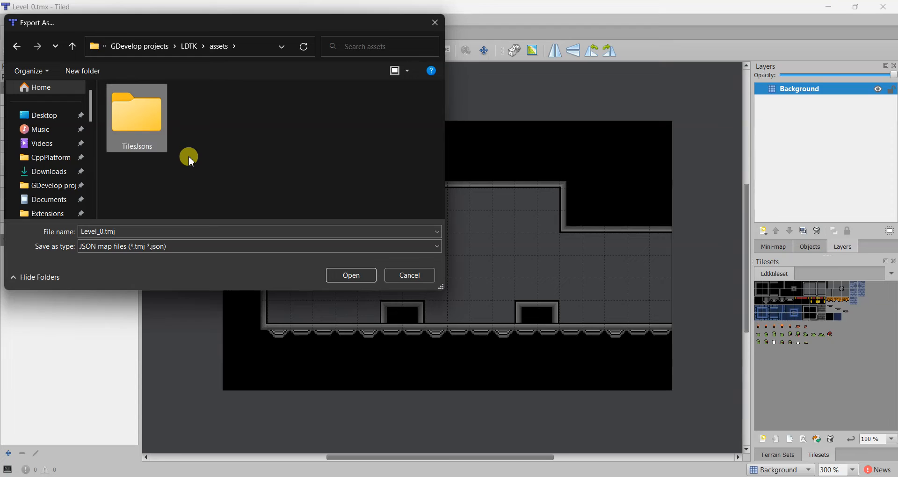
Open the TilesJsons folder as the export destination and choose JSON map files (*.tmj *.json) as the file type.
double_click(147, 131)
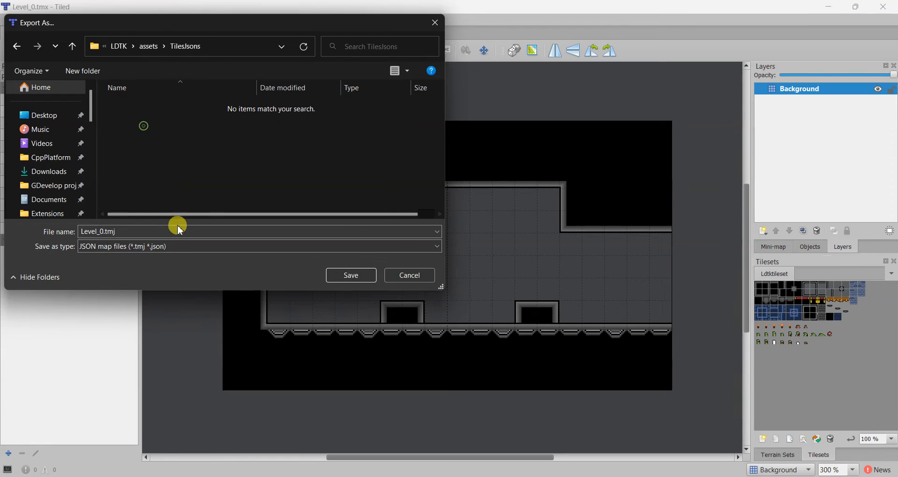
left_click(166, 246)
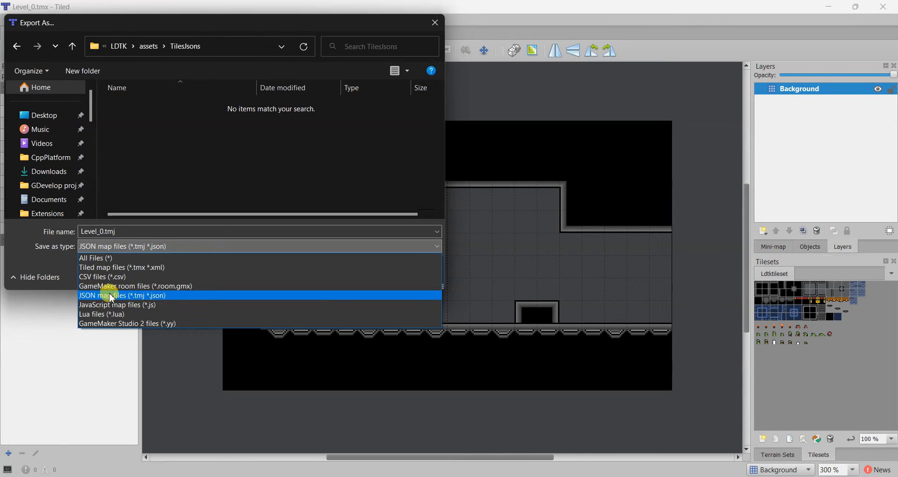
left_click(143, 302)
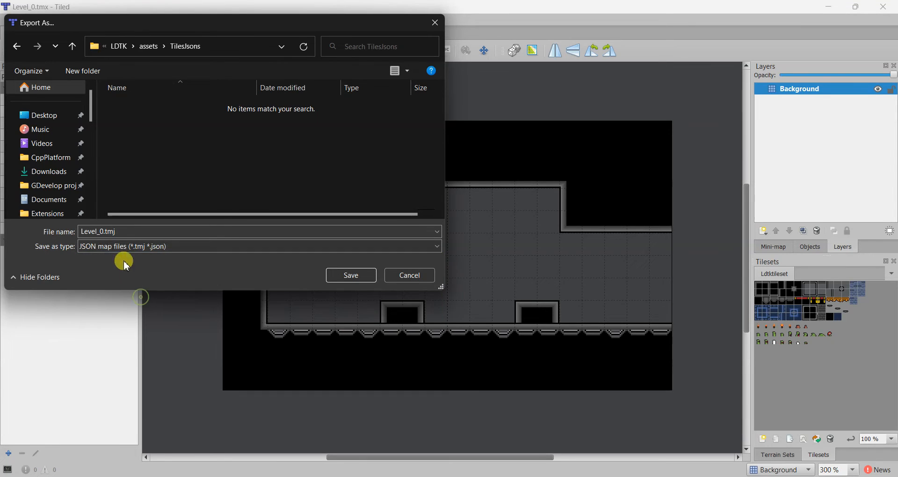
Export the map into the TilesJsons folder under the file name Level_0.json.
left_click(107, 232)
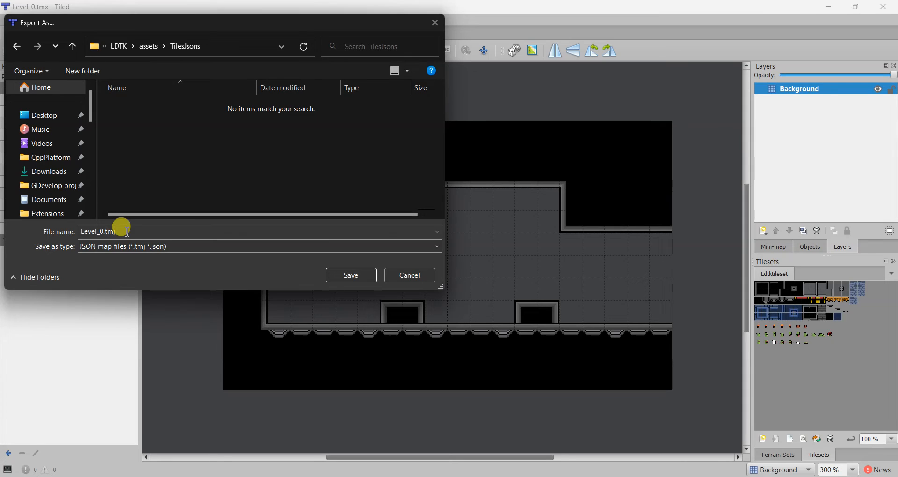
type("j")
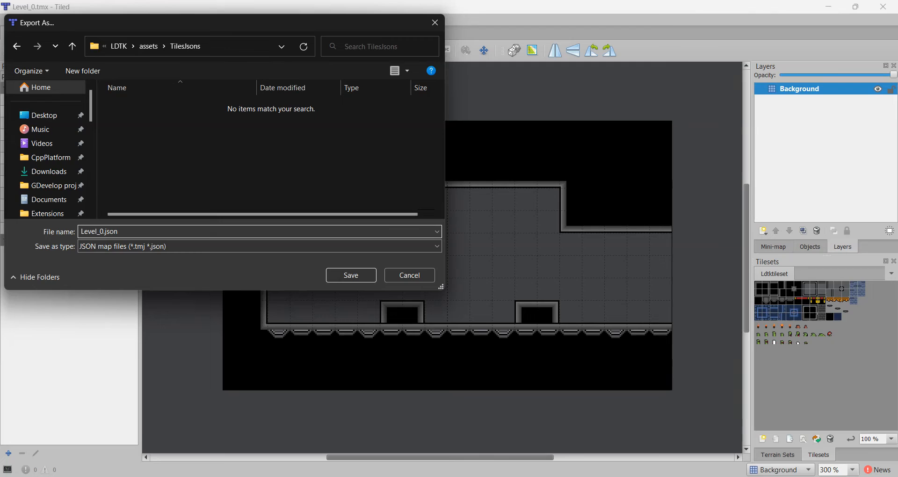
left_click(338, 275)
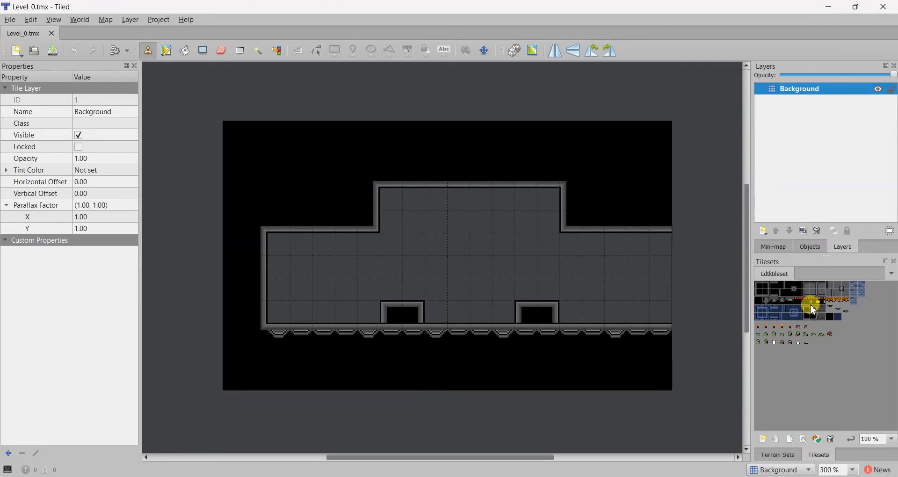
Switch to the LDTK project in GDevelop and add a new Tilemap object named Leve_0.
left_click(827, 7)
left_click(433, 237)
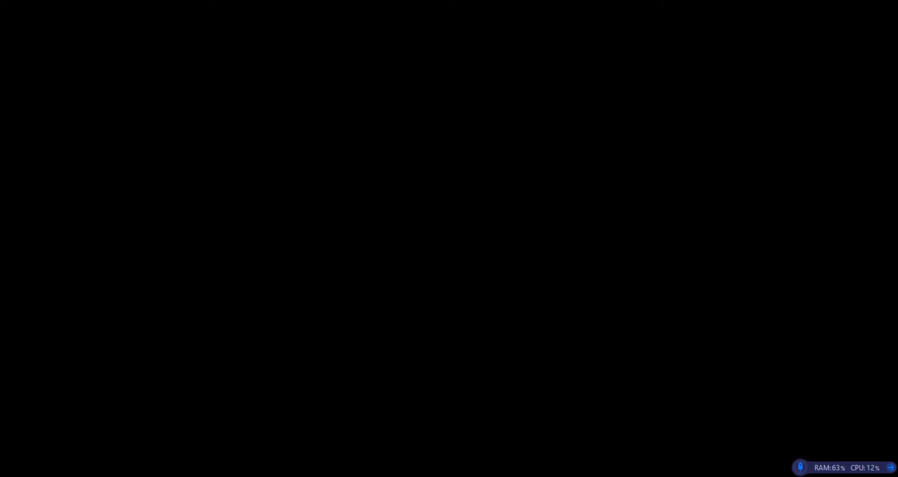
mouse_move(590, 470)
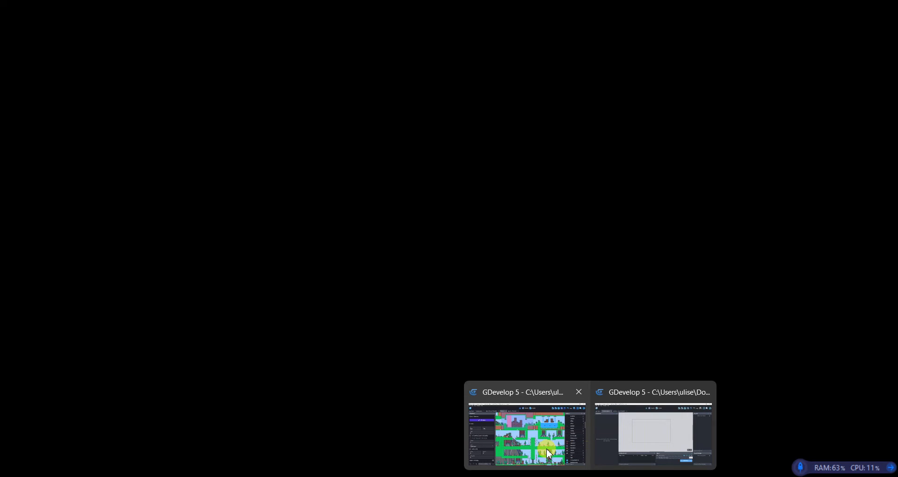
left_click(644, 436)
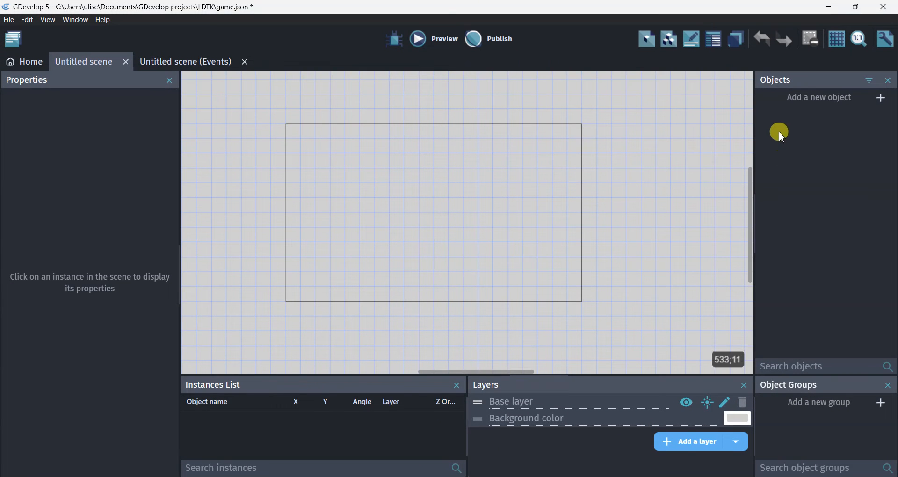
left_click(818, 99)
scroll(372, 328, "down", 6)
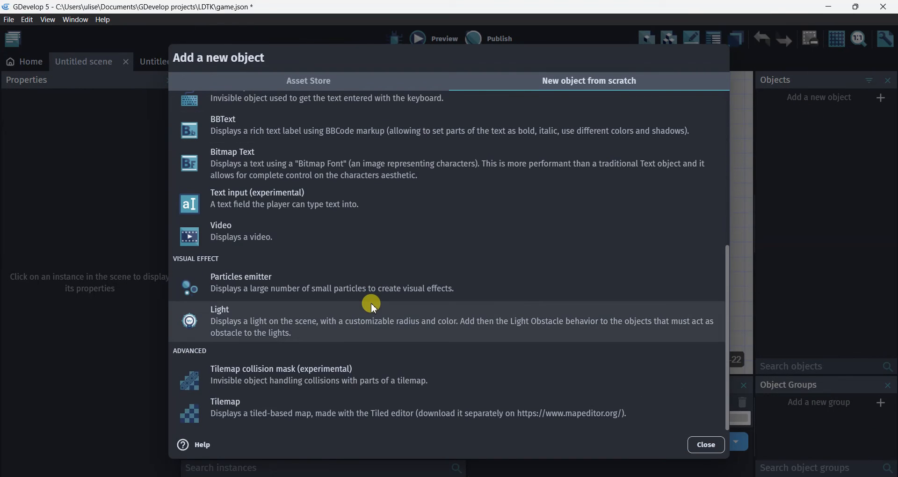
left_click(275, 409)
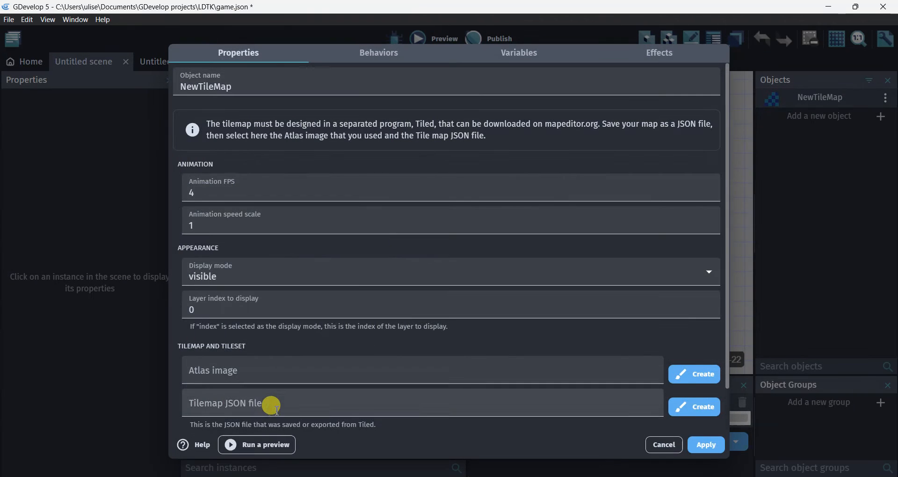
double_click(239, 80)
type("Leve_0")
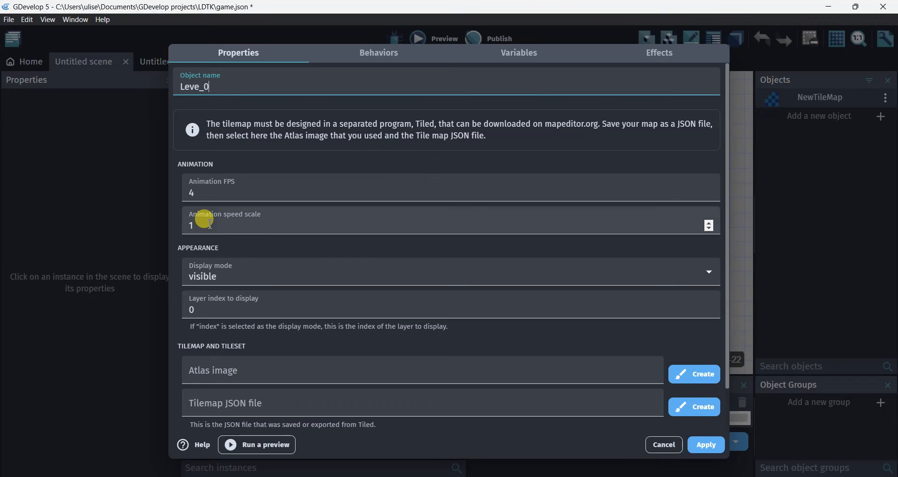
Review the tilemap's animation FPS, animation speed scale, display mode options and layer index to display.
scroll(236, 238, "down", 1)
left_click(190, 146)
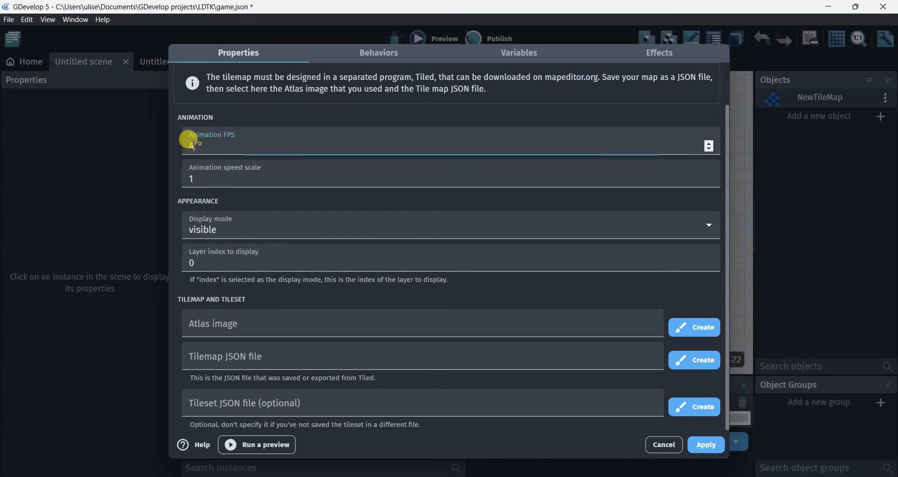
left_click(209, 179)
left_click_drag(209, 180, 184, 190)
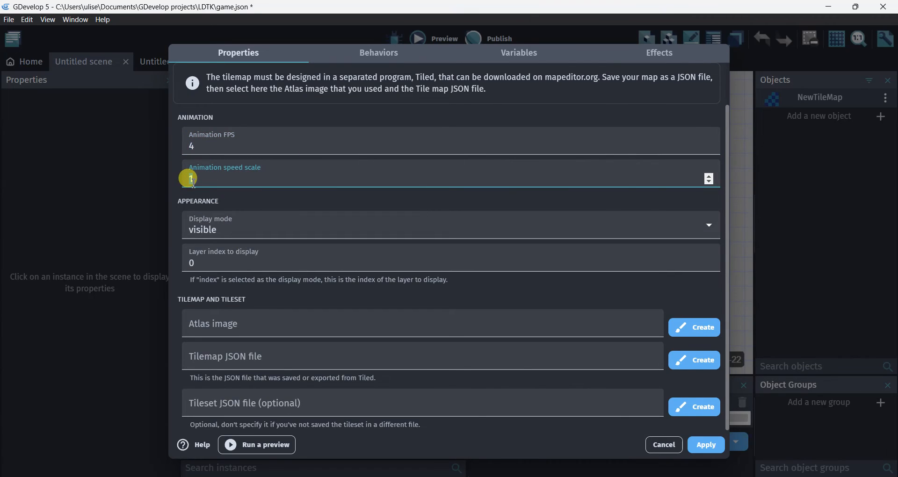
left_click(195, 145)
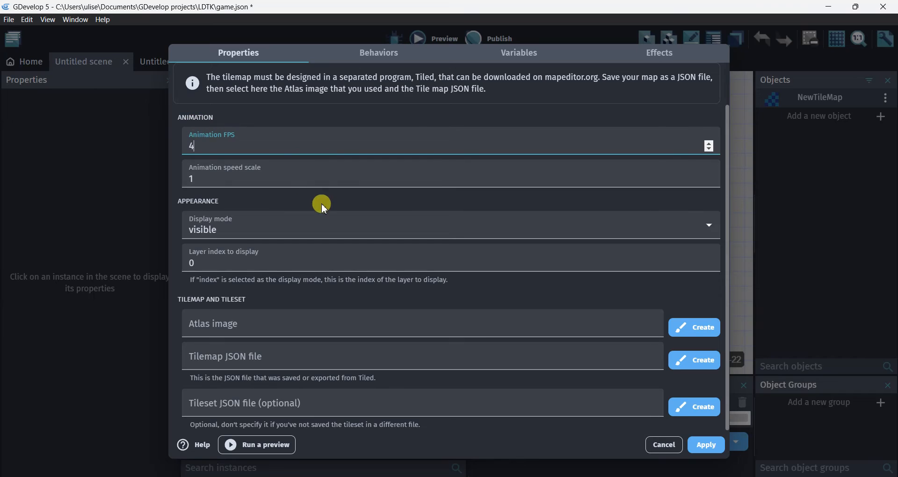
left_click(217, 229)
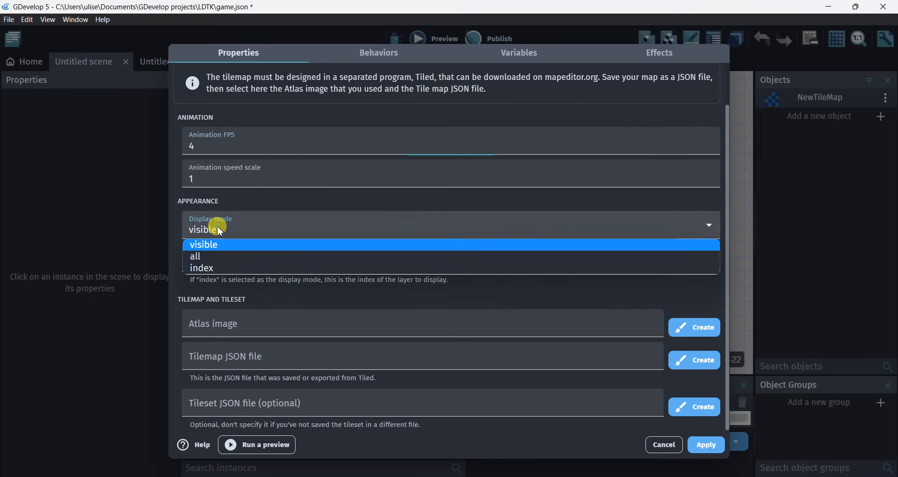
left_click(221, 229)
left_click(209, 263)
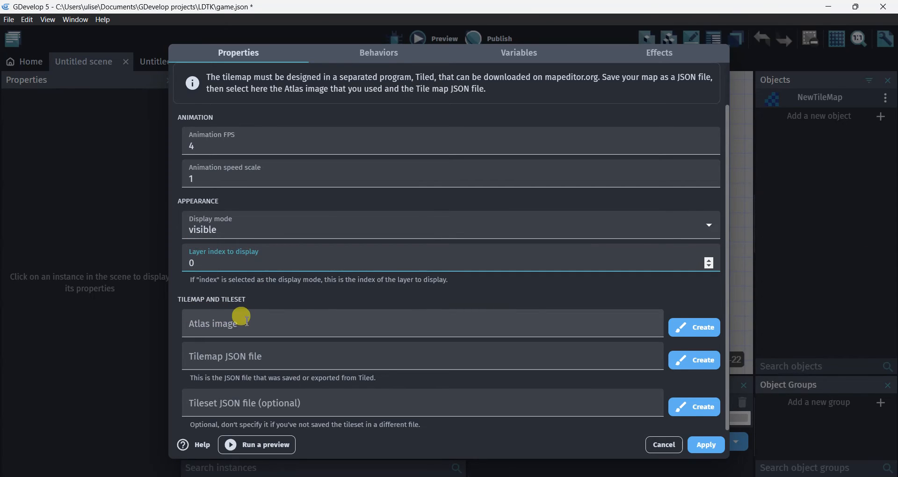
Set the tilemap's atlas image to ldtktileset.png from the project's assets folder.
left_click(215, 327)
left_click(223, 298)
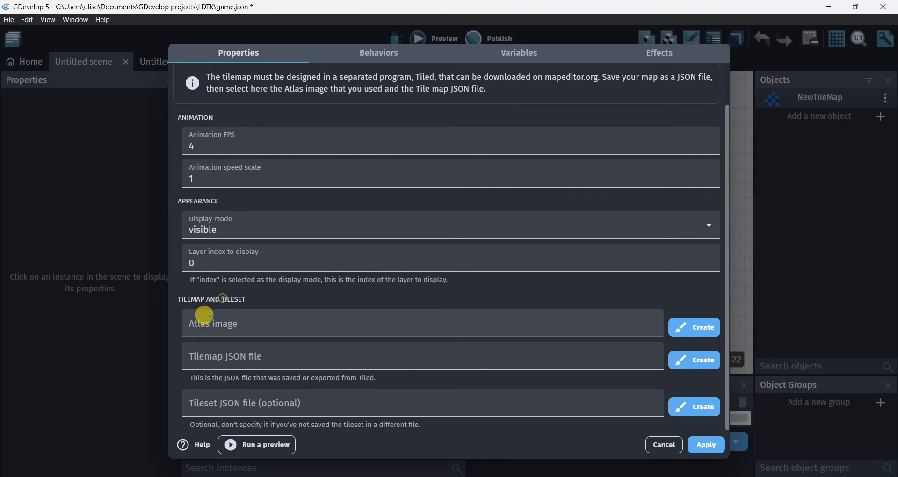
left_click(225, 324)
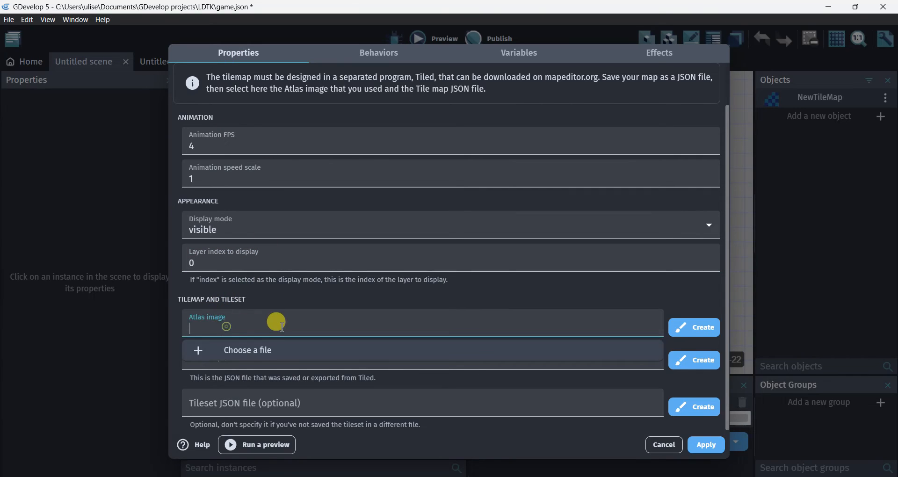
left_click(254, 351)
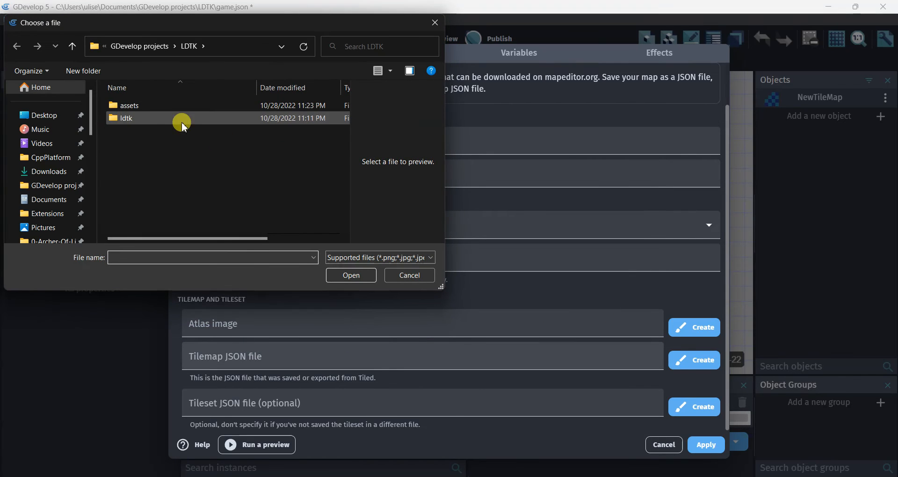
double_click(152, 107)
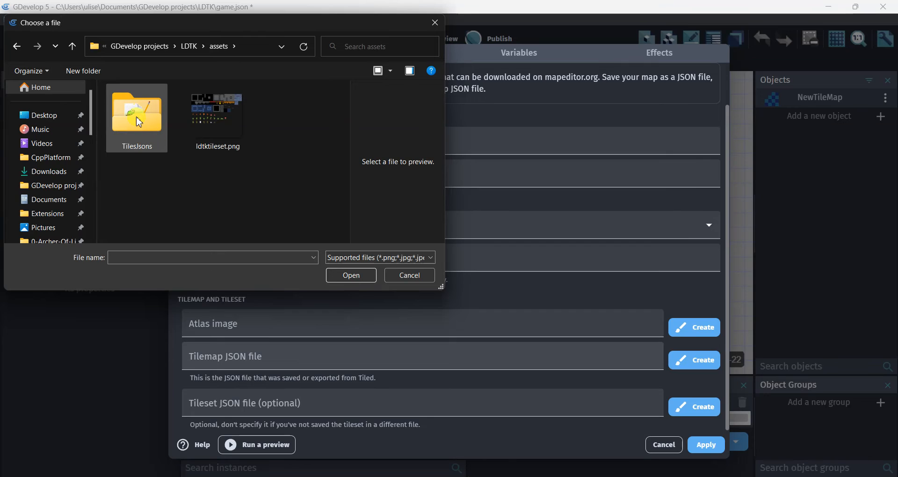
left_click(219, 127)
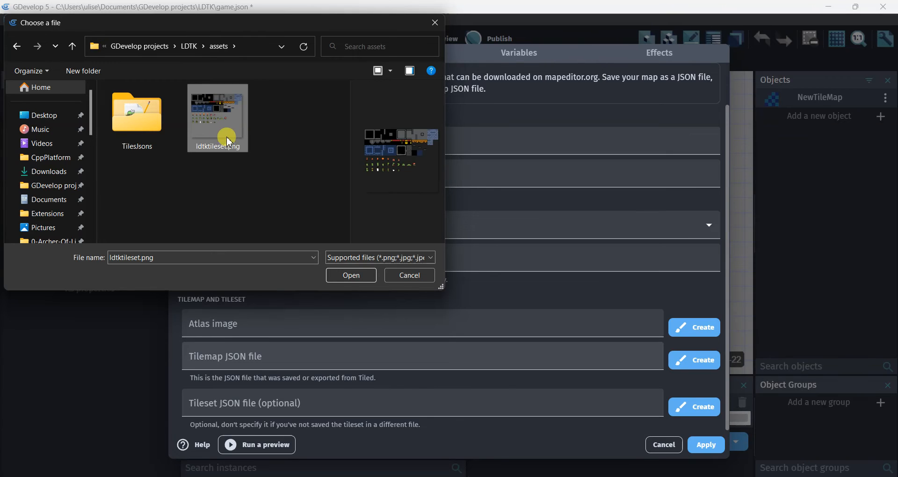
left_click(354, 276)
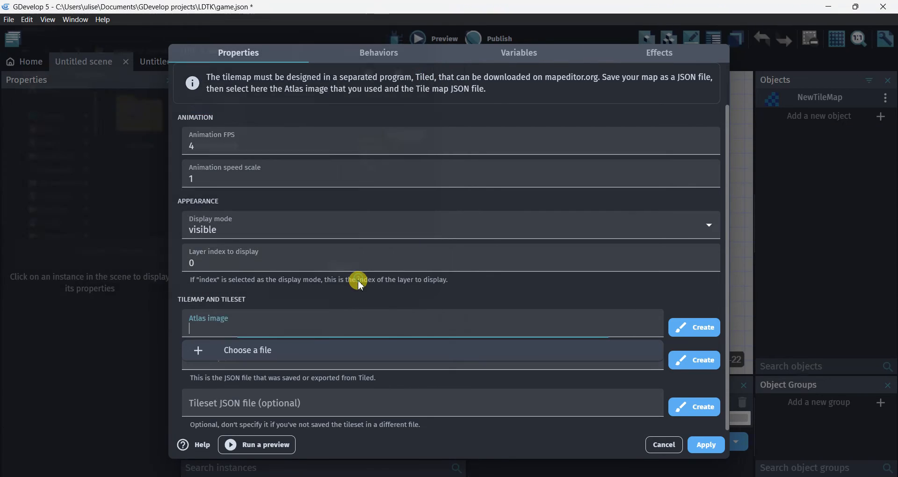
left_click(287, 298)
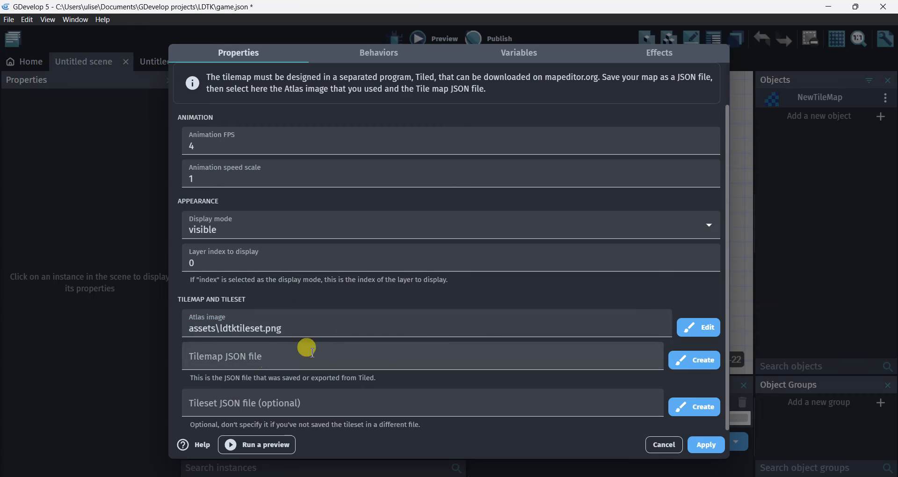
Set the tilemap JSON file to Level_0.json from the assets\TilesJsons folder.
left_click(232, 356)
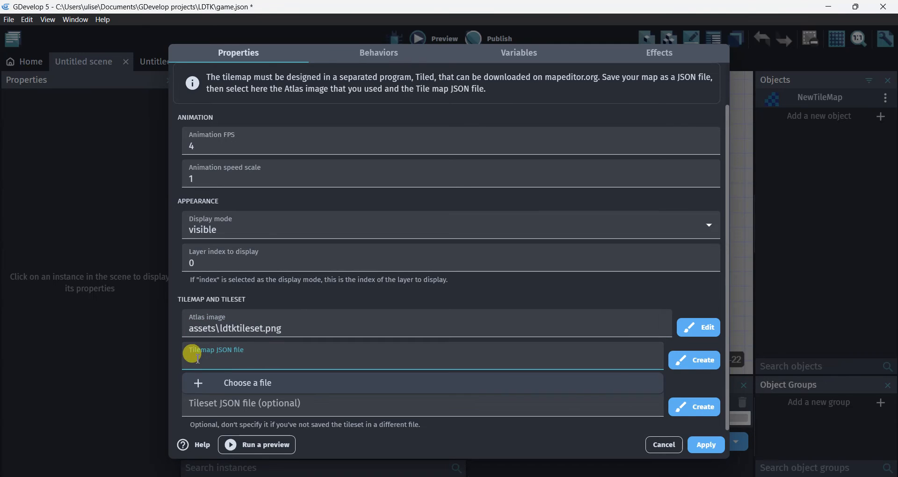
left_click(226, 387)
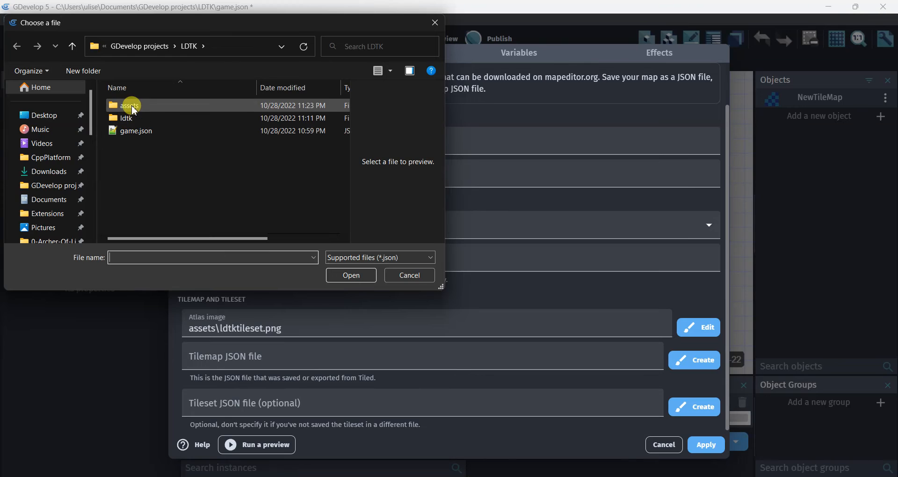
double_click(129, 105)
double_click(145, 127)
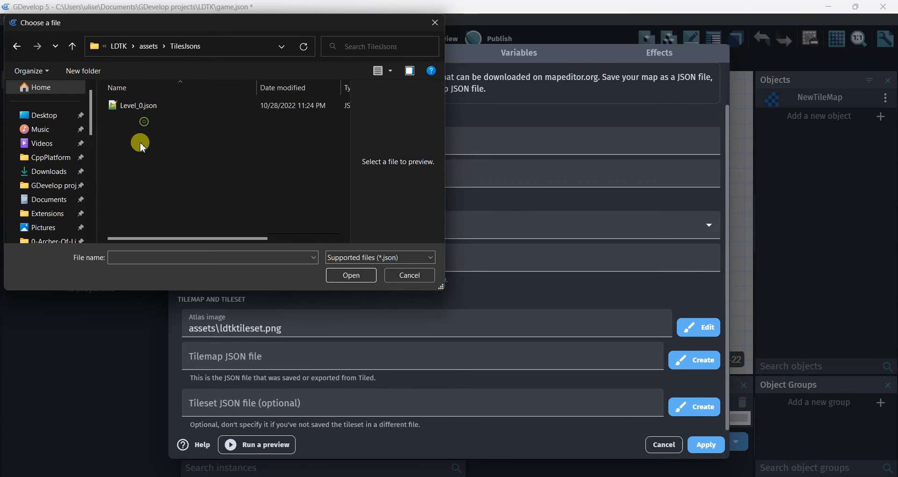
left_click(138, 117)
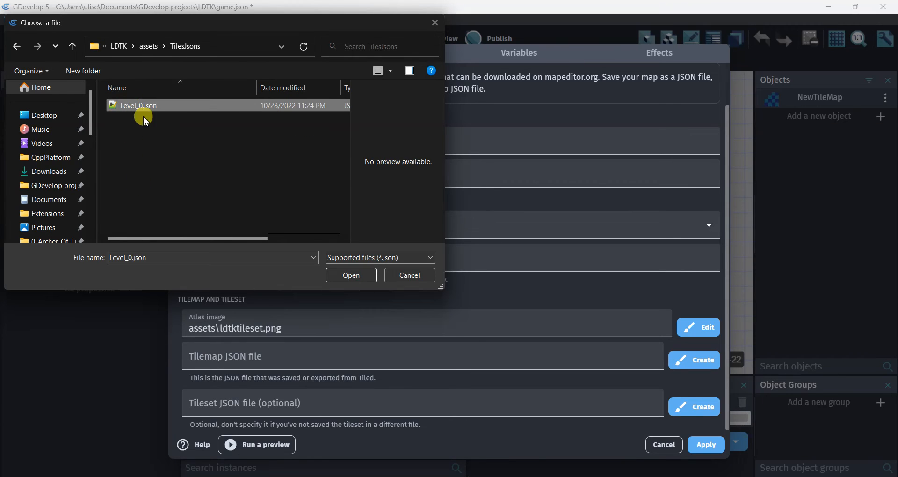
left_click(351, 275)
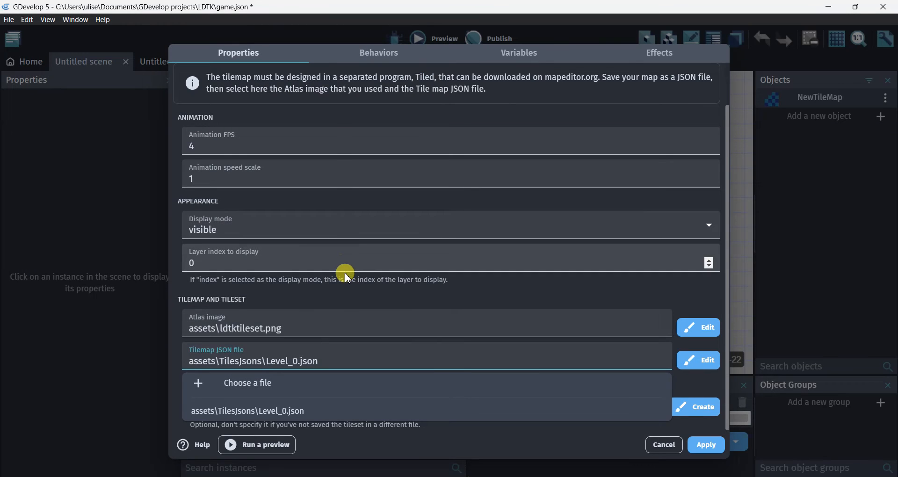
left_click(351, 324)
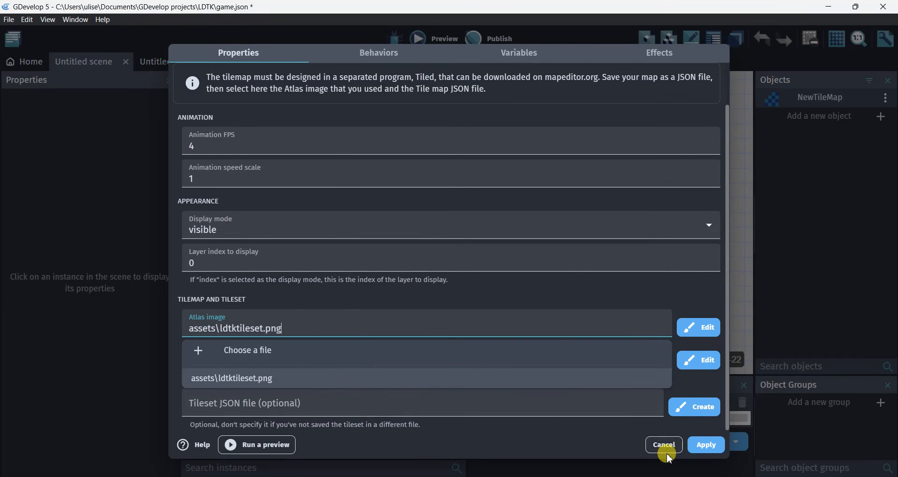
Apply the tilemap object's settings and place Leve_0 in the scene at X 0, Y 0.
left_click(707, 447)
left_click_drag(771, 104, 334, 160)
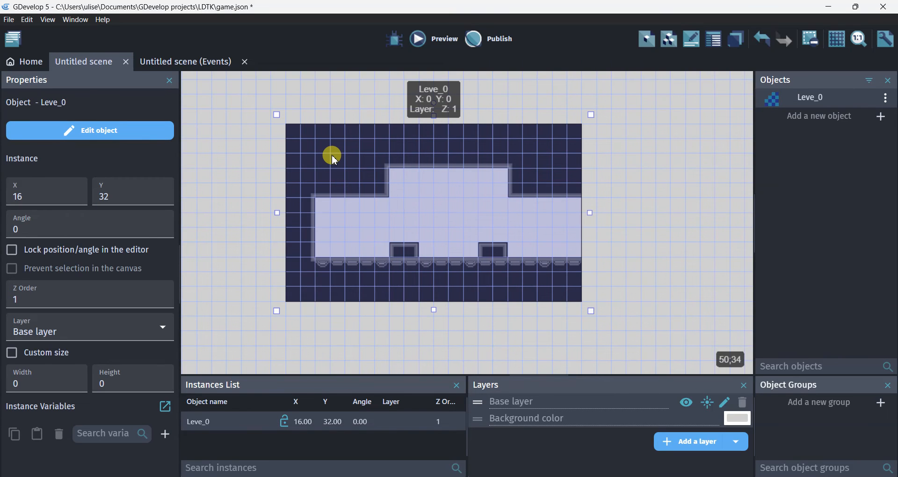
left_click(682, 185)
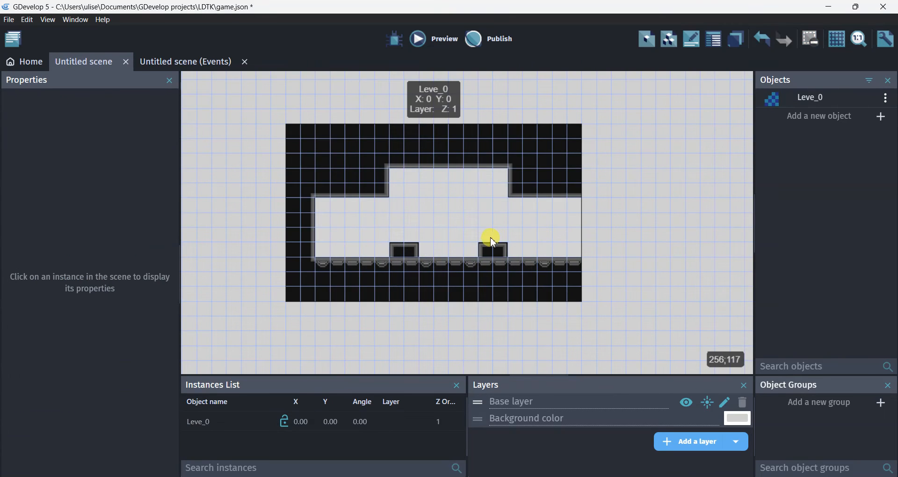
left_click(882, 117)
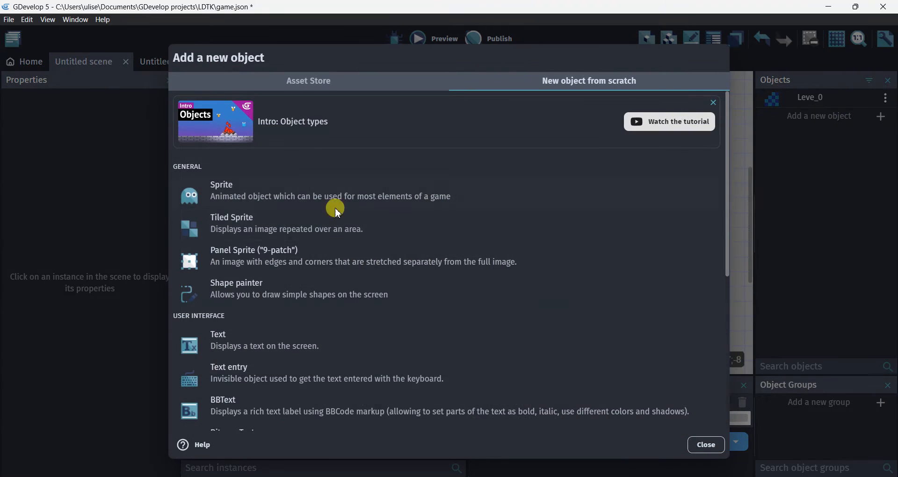
scroll(384, 341, "down", 5)
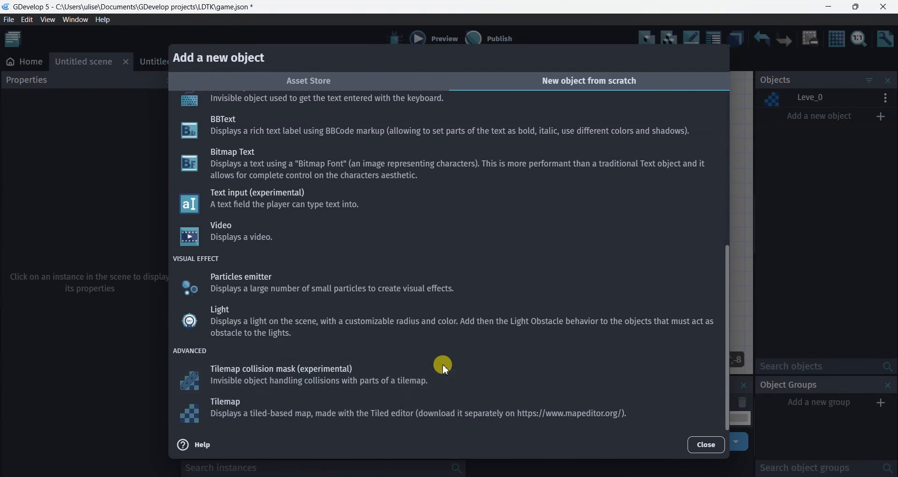
left_click(708, 445)
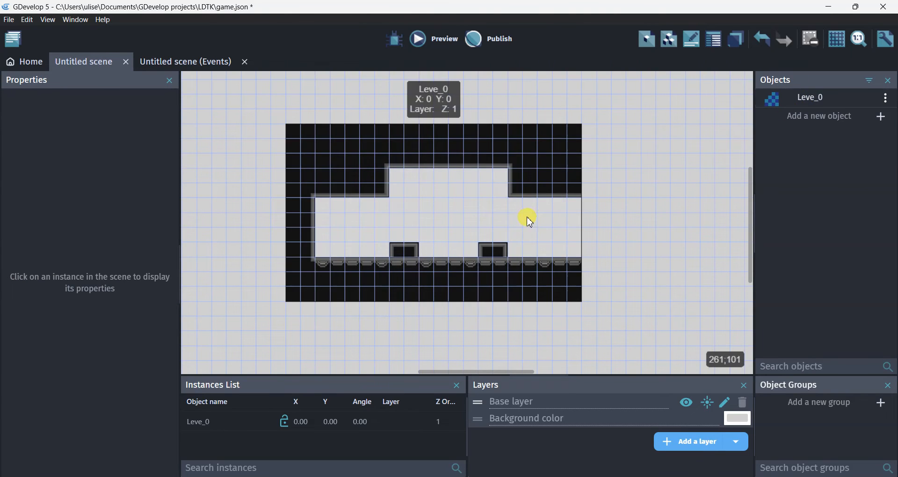
left_click(366, 229)
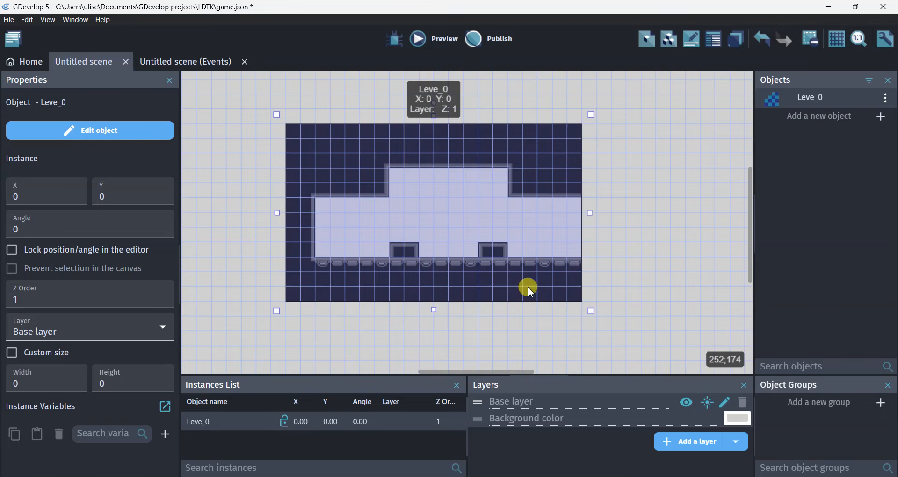
left_click(706, 229)
middle_click_drag(707, 229, 678, 197)
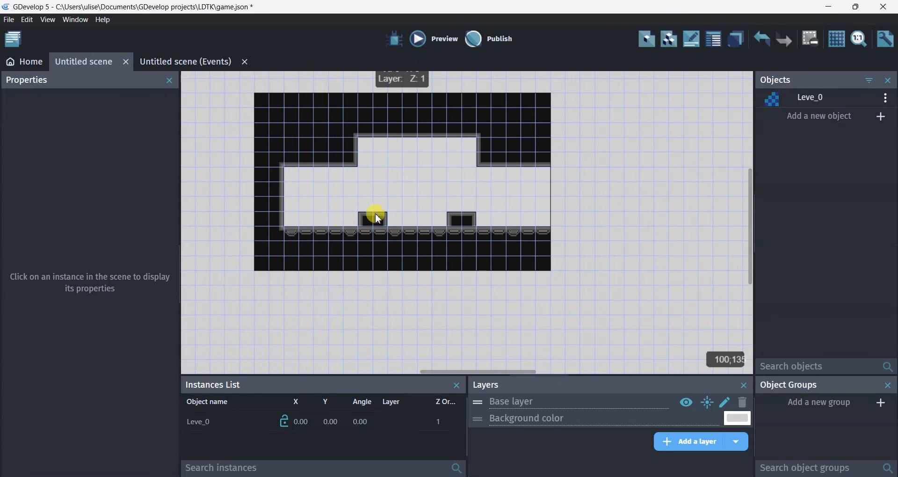
left_click(403, 195)
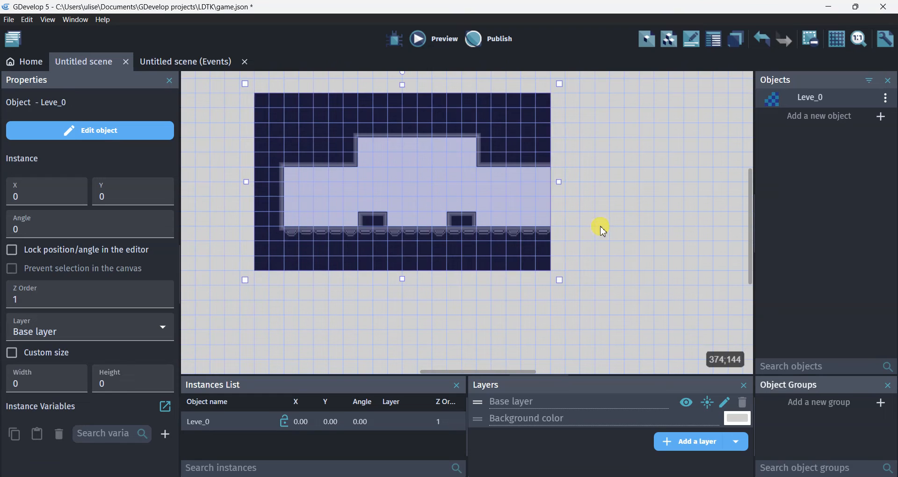
Look up the experimental Tilemap collision mask among the new object types, then close the list without adding anything and deselect the tilemap.
left_click(881, 117)
scroll(288, 308, "down", 5)
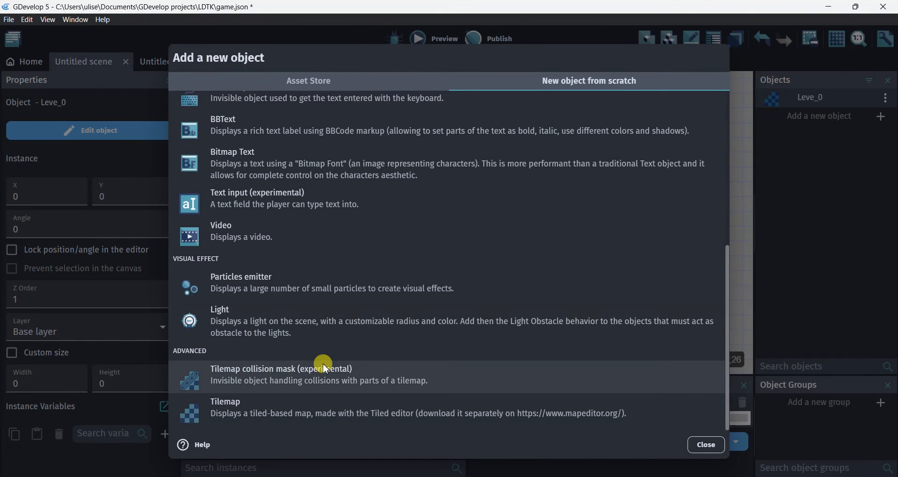
left_click(705, 445)
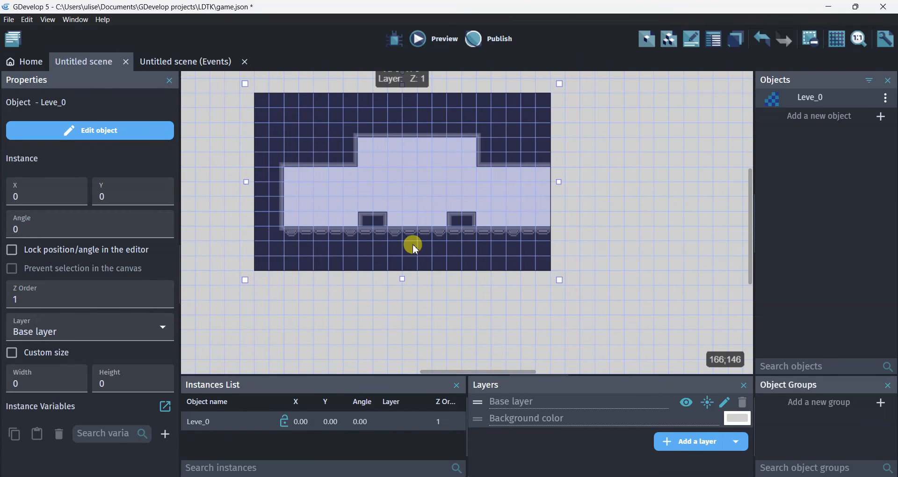
scroll(408, 237, "down", 3)
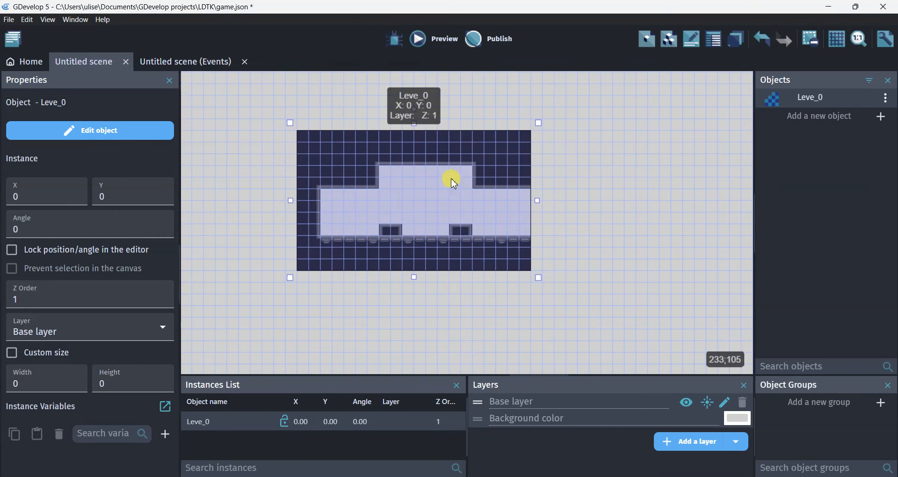
left_click(702, 261)
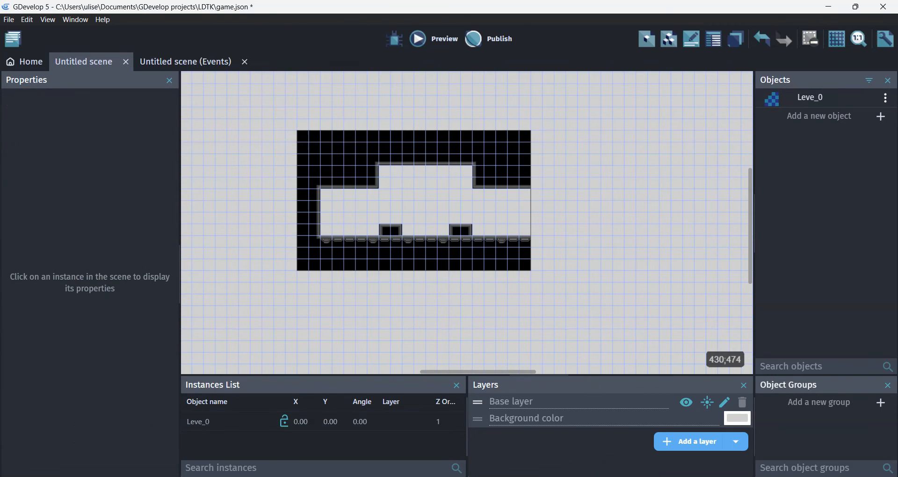
Switch to the GDevelop window with the Archer-Of-Light project and view the overall map of the World_1 scene.
left_click(519, 442)
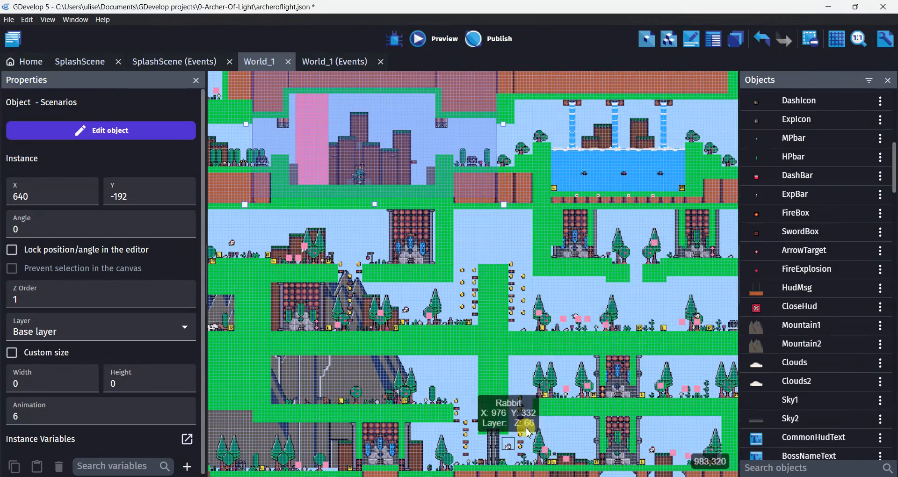
scroll(487, 262, "down", 6)
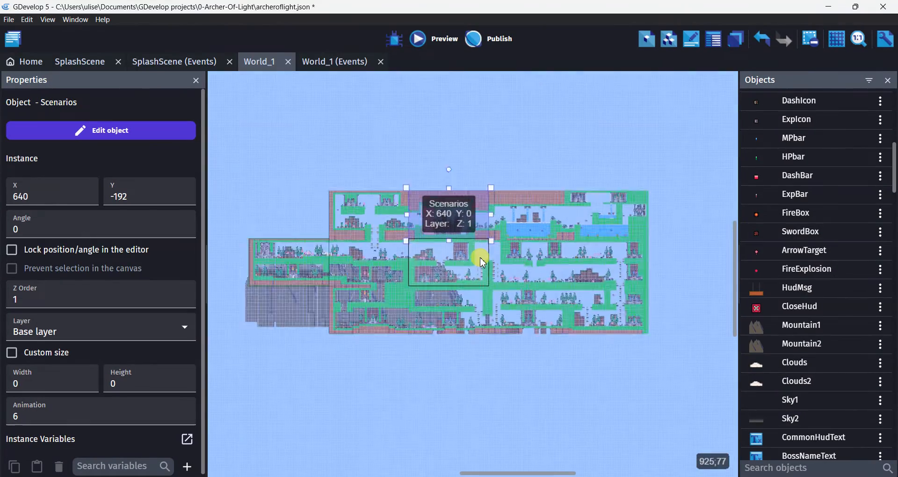
middle_click_drag(372, 139, 459, 105)
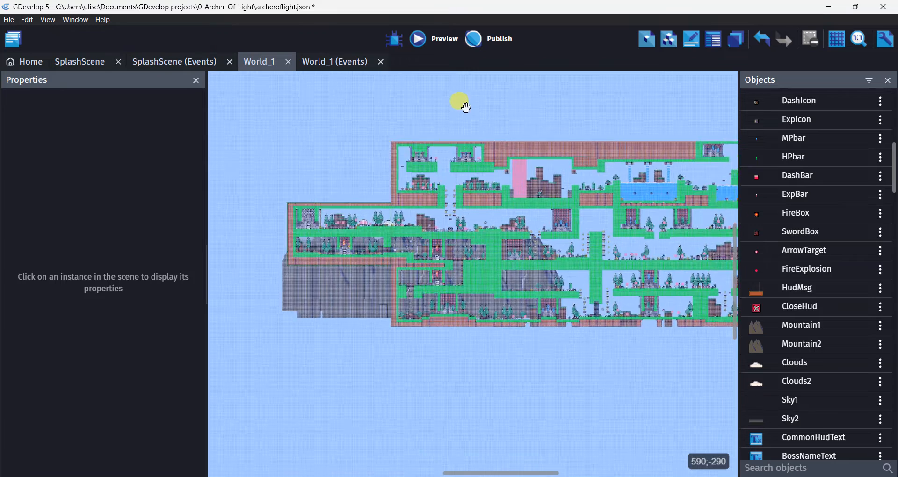
left_click(325, 243)
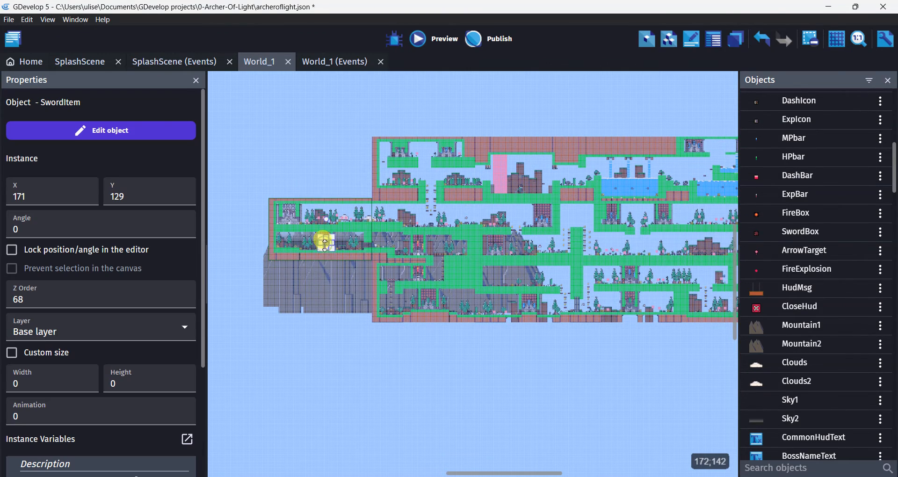
Open the Scenarios object for editing and review its level animations from Level_0 to Level_12.
double_click(345, 256)
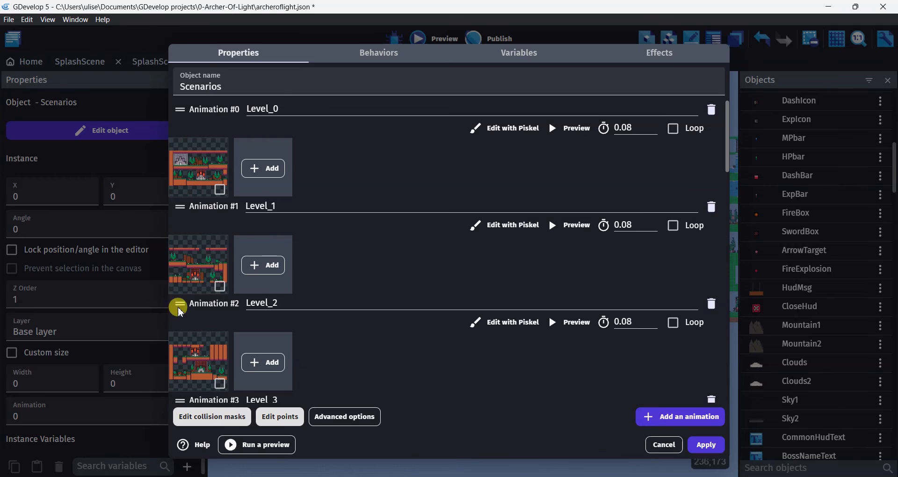
scroll(185, 295, "down", 20)
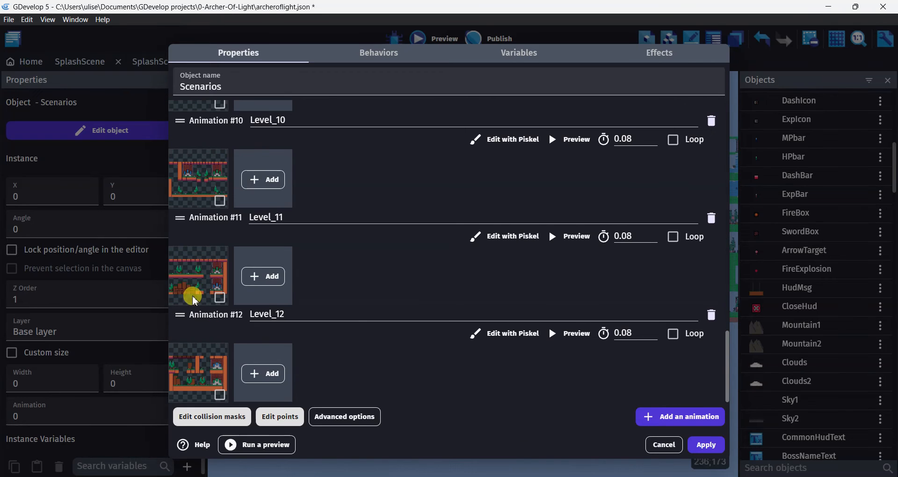
scroll(192, 287, "up", 20)
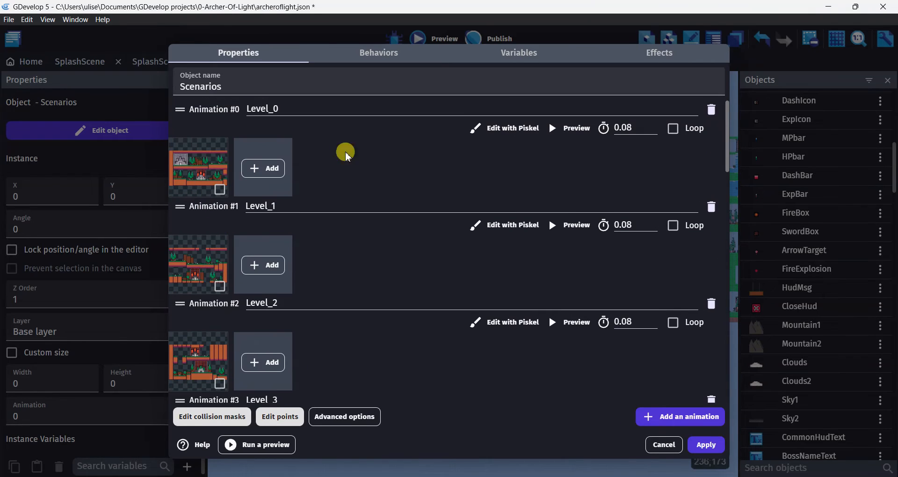
View the Level_0 and Level_1 animation images in Piskel, saving each one back to the object.
left_click(508, 128)
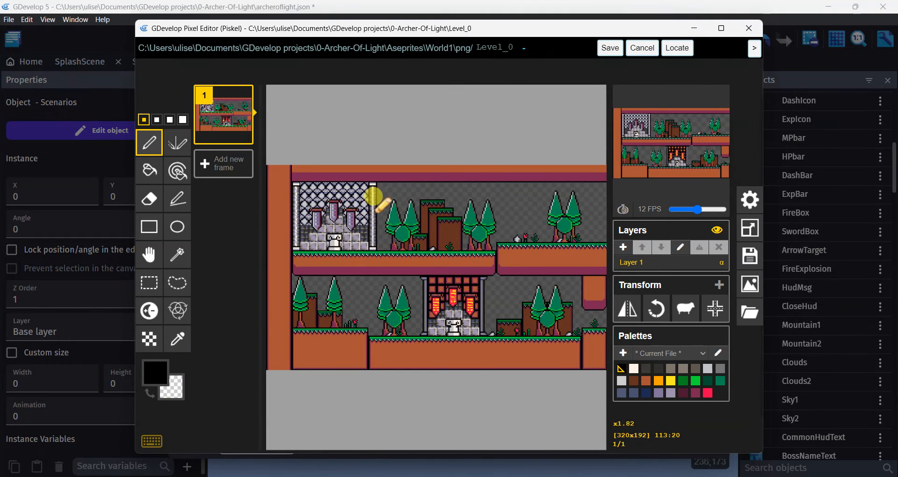
left_click(608, 49)
left_click(497, 231)
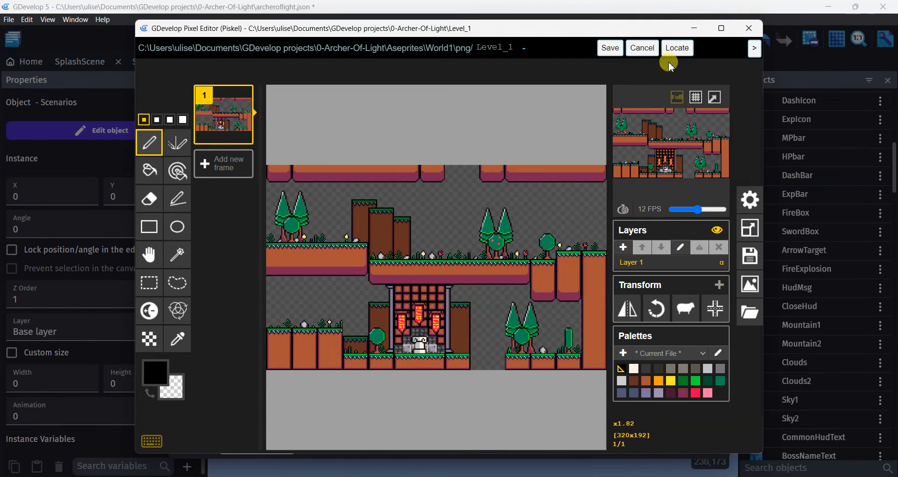
left_click(609, 48)
View the Level_11 animation image in Piskel, save it back and apply the Scenarios object's settings.
scroll(308, 347, "down", 5)
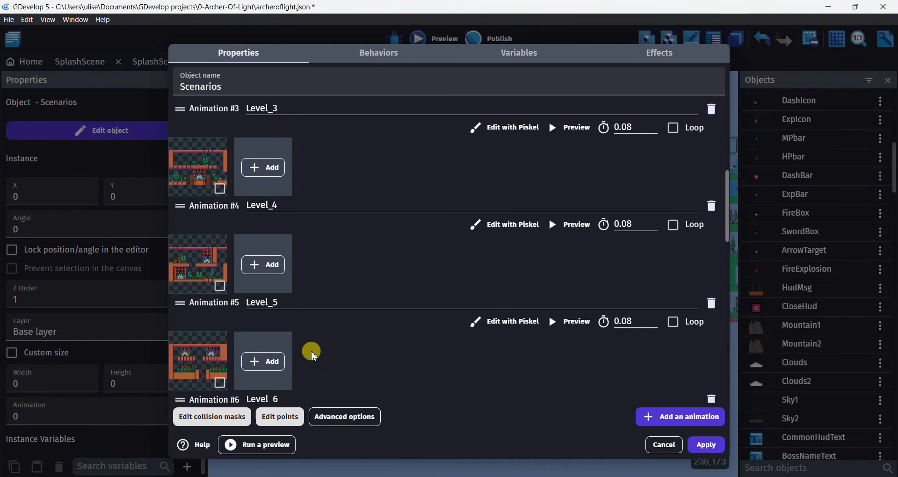
scroll(310, 351, "down", 10)
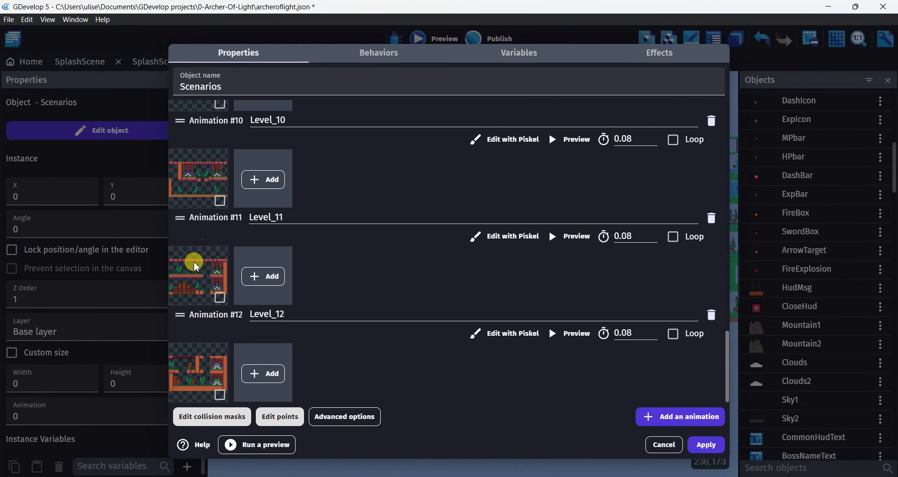
left_click(482, 237)
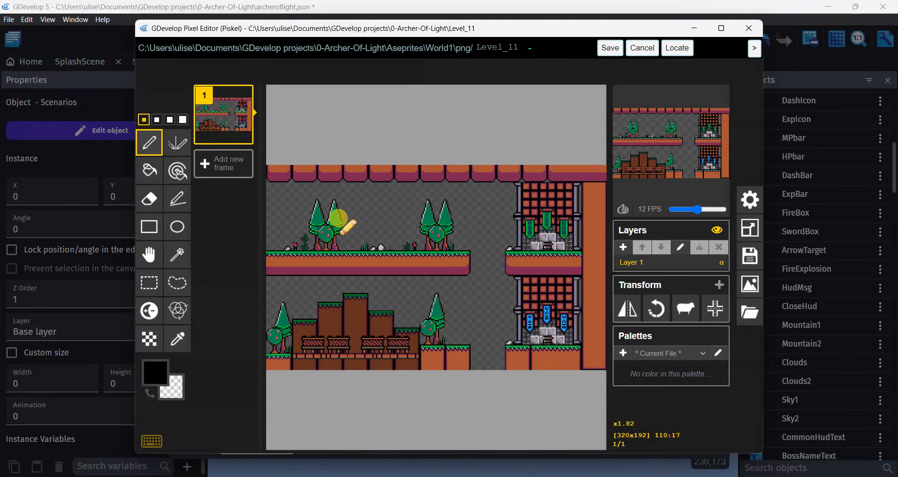
left_click(611, 48)
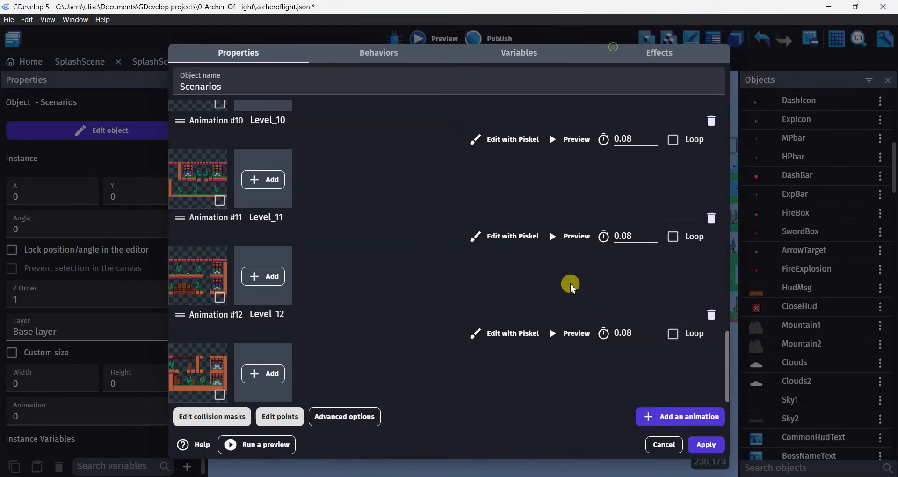
left_click(707, 446)
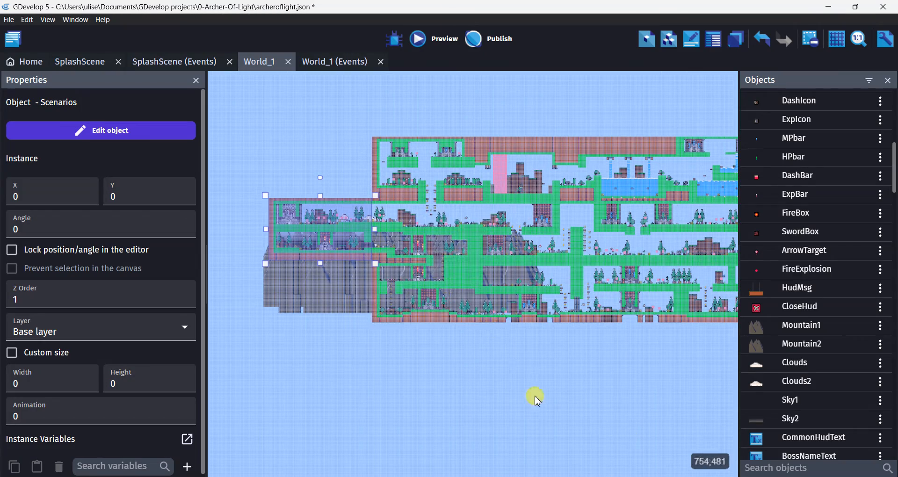
Examine the first Scenarios instance in the scene, then reopen the Scenarios object and review its full list of animations.
scroll(298, 260, "up", 5, "ctrl")
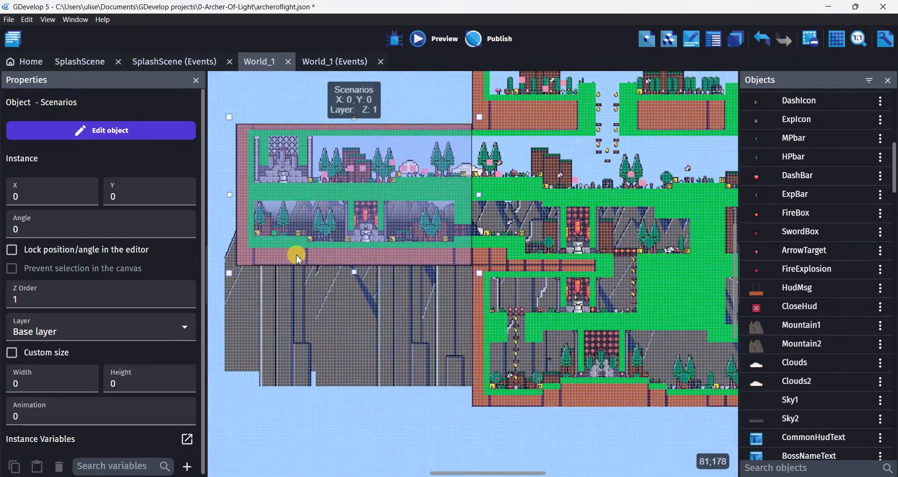
scroll(792, 136, "up", 10)
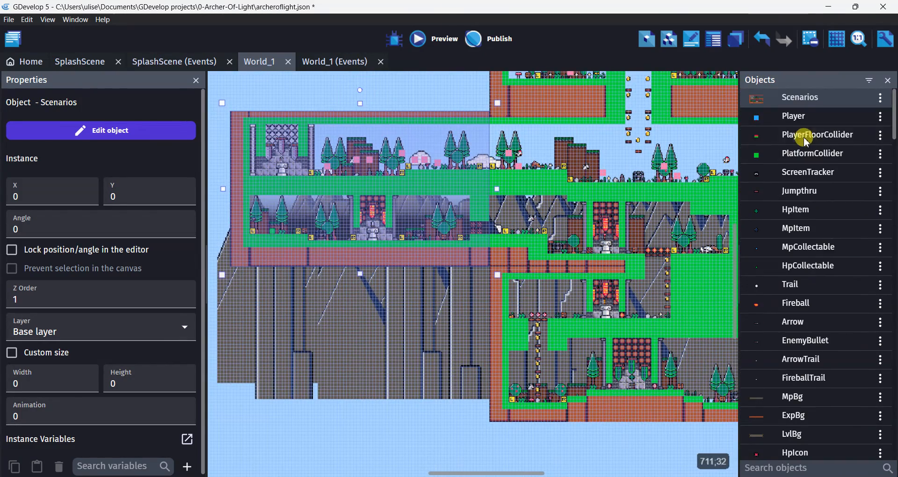
double_click(786, 101)
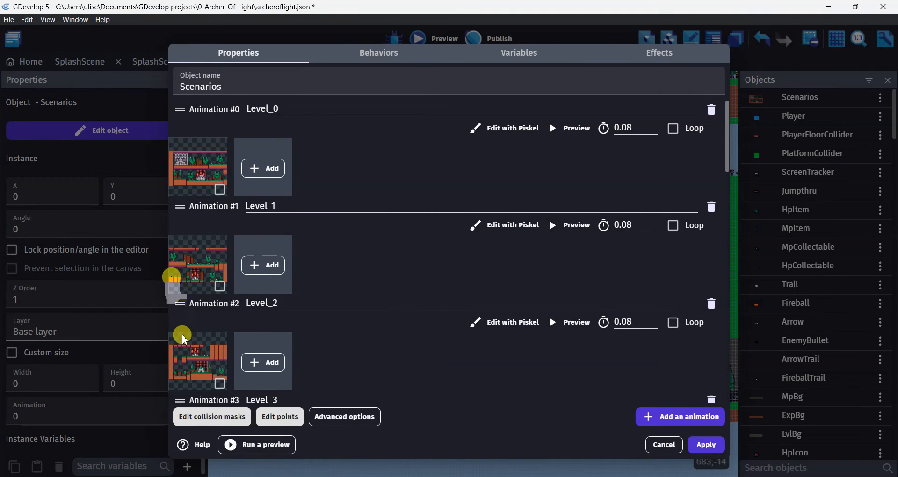
scroll(184, 353, "down", 15)
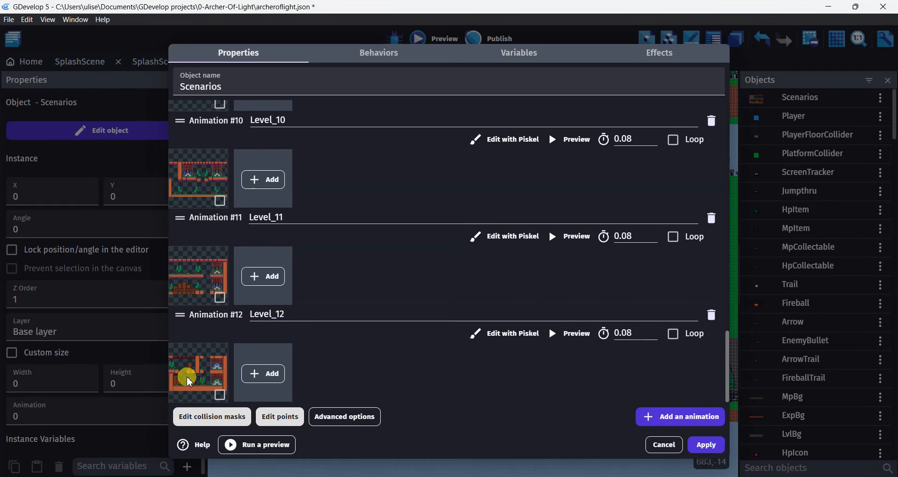
scroll(185, 370, "up", 15)
Check the animation names Level_0, Level_1 and Level_2 of the Scenarios object and close it without applying changes.
left_click_drag(292, 108, 253, 100)
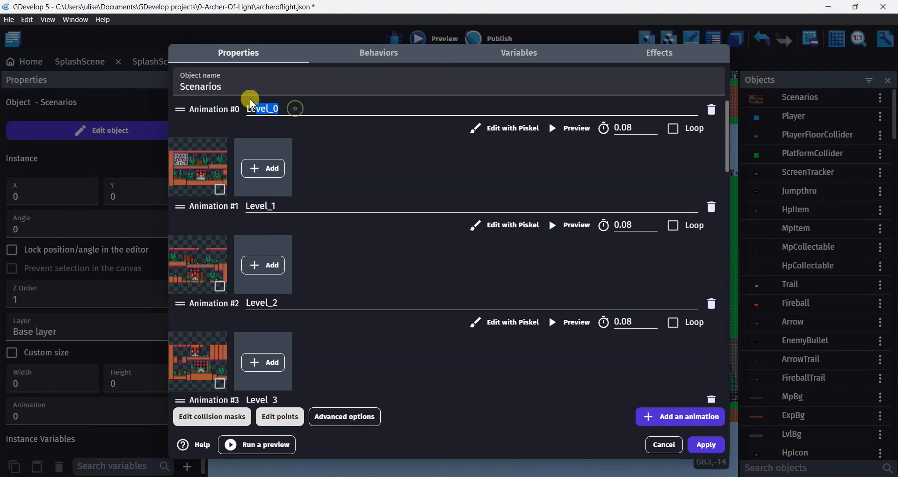
left_click_drag(296, 206, 237, 263)
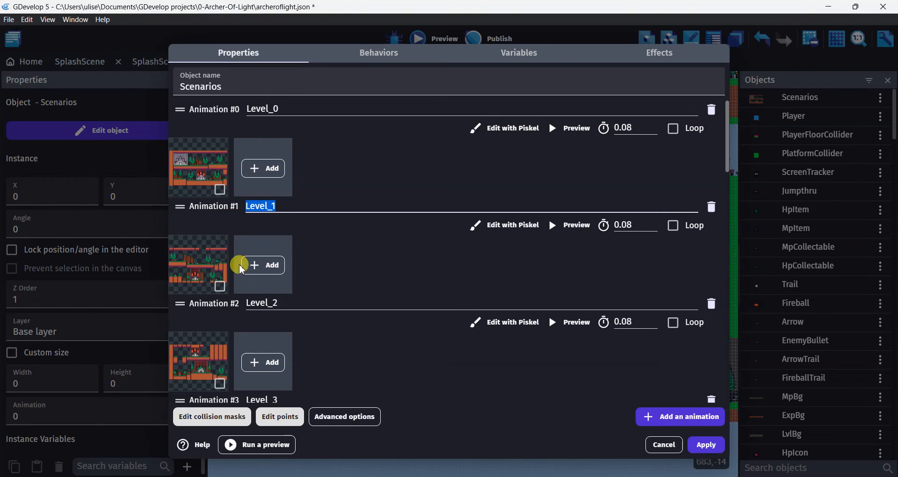
left_click_drag(283, 301, 252, 300)
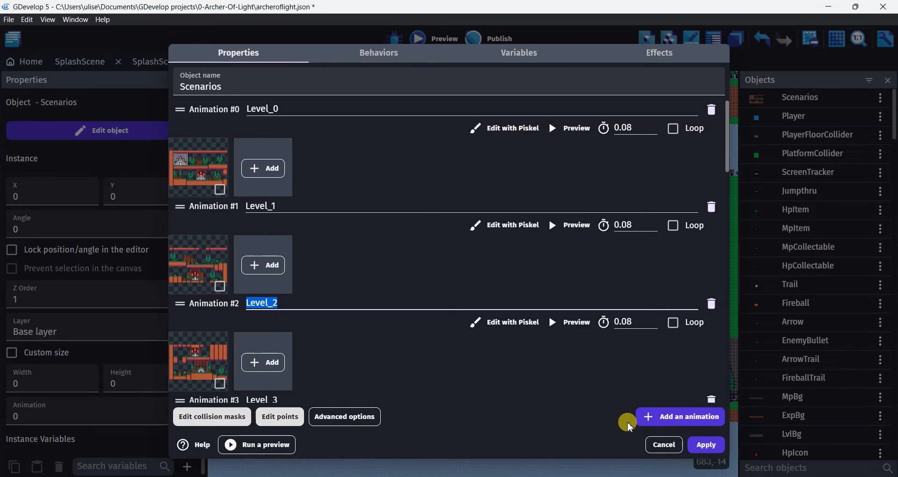
left_click(664, 445)
Switch to LDtk, save the level_0 project and close its project settings.
key("alt+Tab")
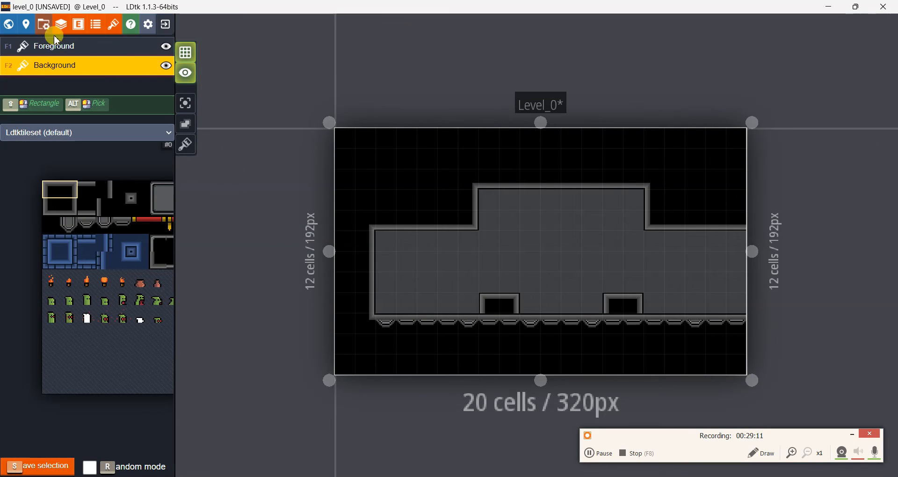
left_click(43, 24)
left_click(83, 91)
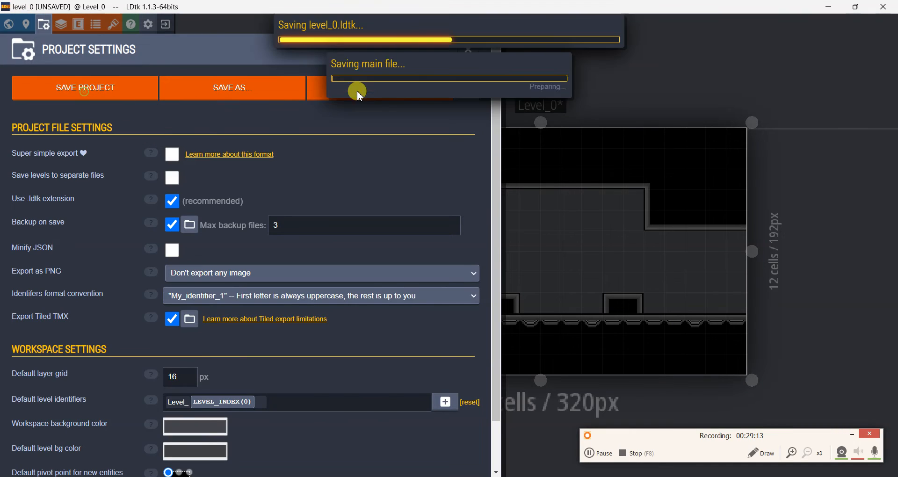
left_click(468, 49)
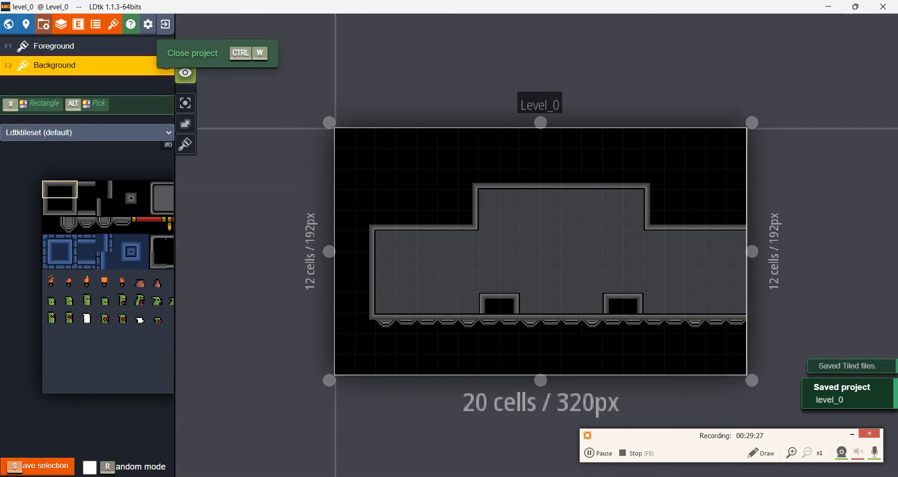
Switch back to the Archer-Of-Light project in GDevelop and inspect the PlatformCollider instances covering the floors of the first level.
mouse_move(580, 465)
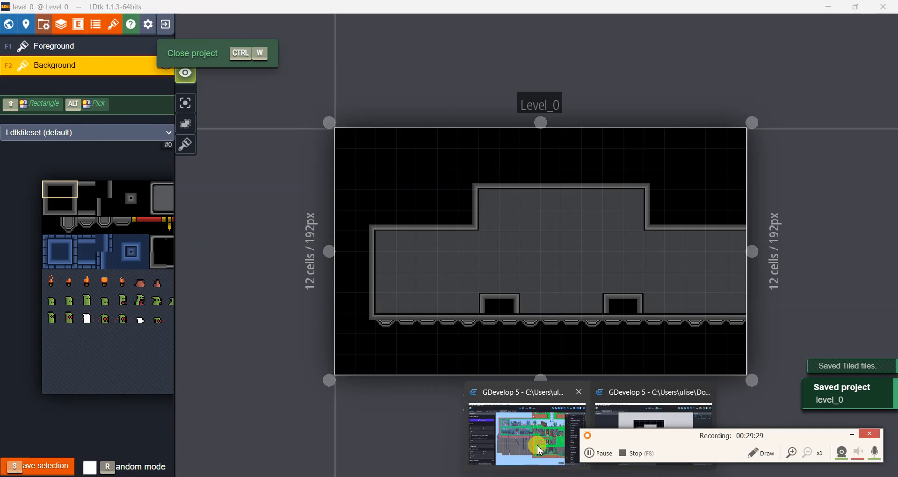
left_click(561, 444)
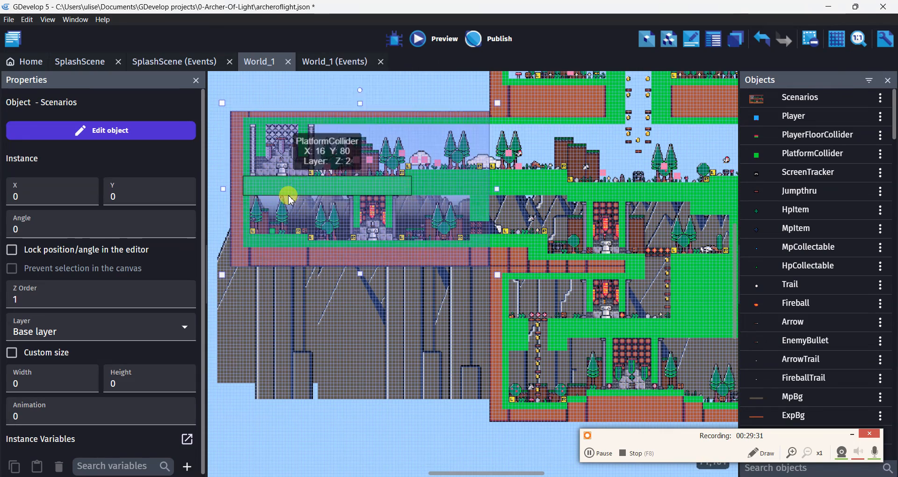
scroll(292, 193, "up", 4)
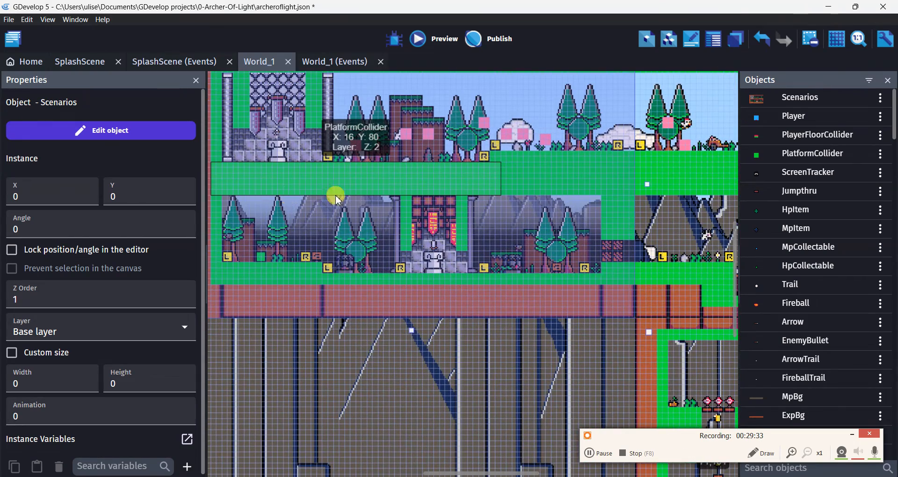
left_click(259, 278)
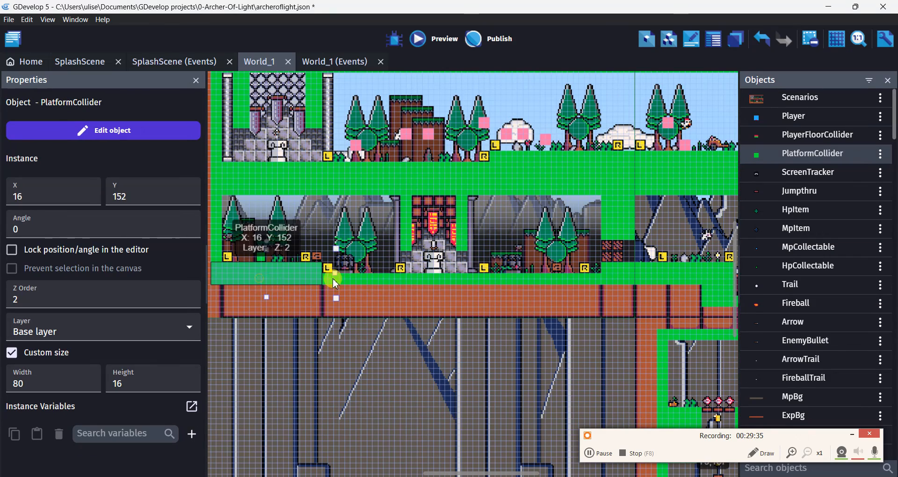
left_click(354, 279)
left_click(539, 180)
left_click(632, 182)
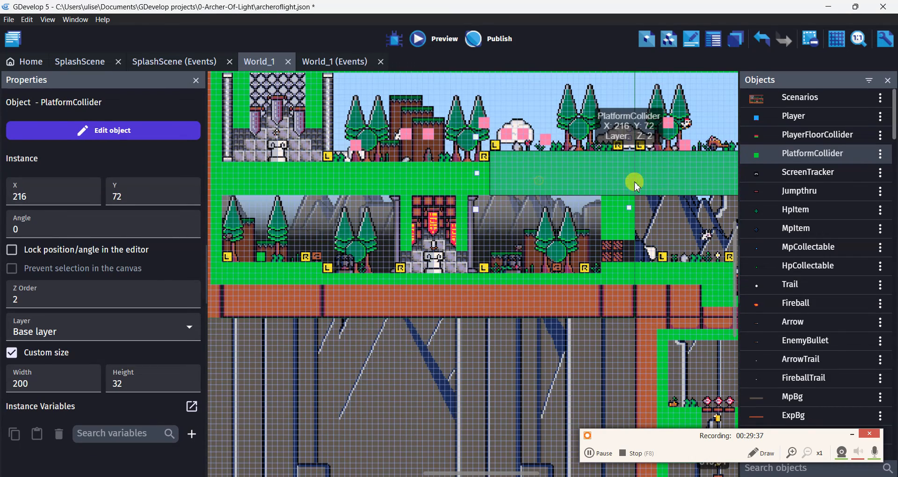
left_click(644, 269)
Inspect the PlatformCollider instances covering the floors and walls in the lower neighbouring levels of World_1.
middle_click_drag(678, 293, 273, 143)
left_click(482, 201)
left_click(501, 187)
left_click(646, 250)
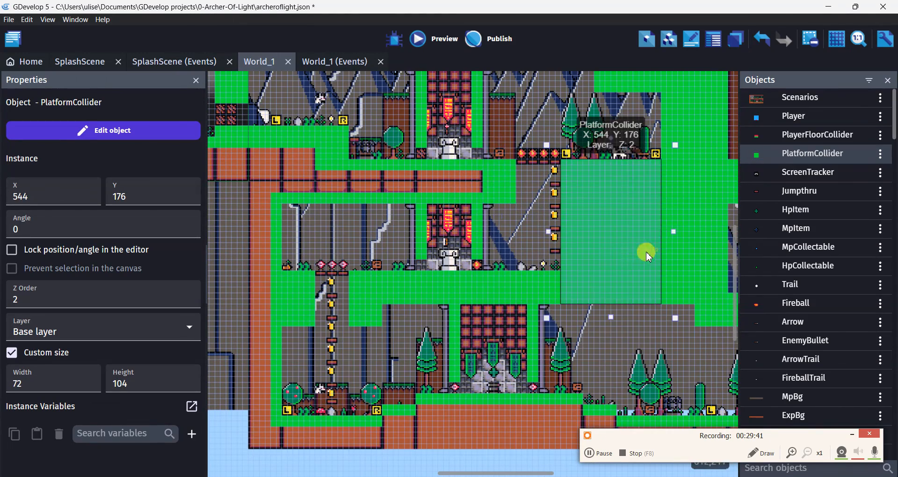
left_click(491, 298)
left_click(369, 302)
left_click(293, 300)
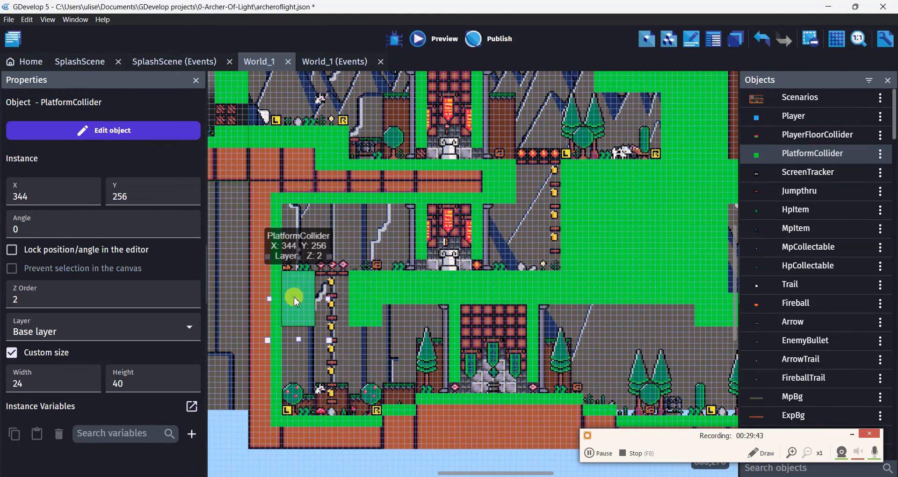
Inspect the PlatformCollider instances around the lower gateway and along the bottom floor, and view the object's settings without changing them.
left_click(421, 408)
left_click(456, 358)
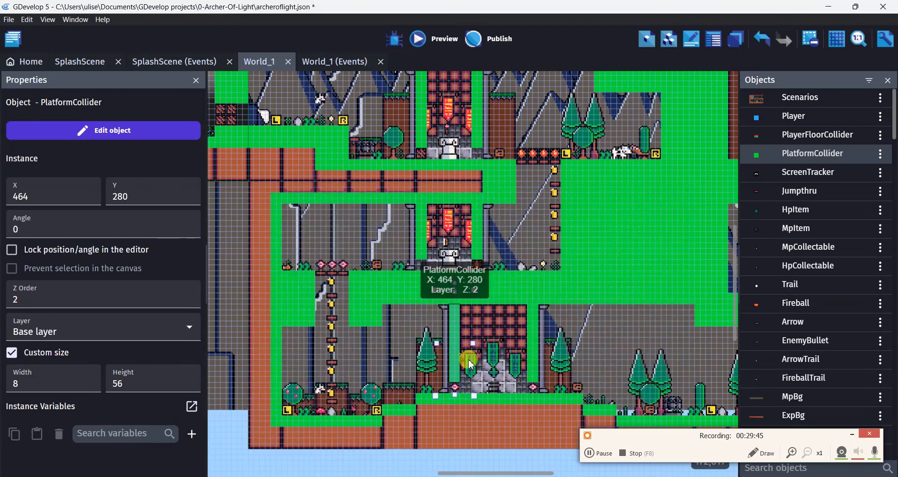
scroll(491, 290, "down", 3)
double_click(428, 269)
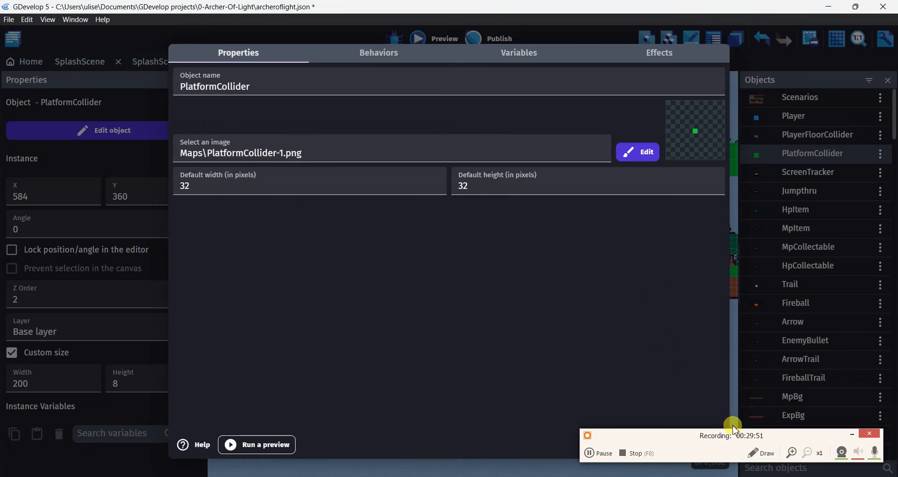
left_click_drag(691, 445, 685, 384)
left_click(705, 445)
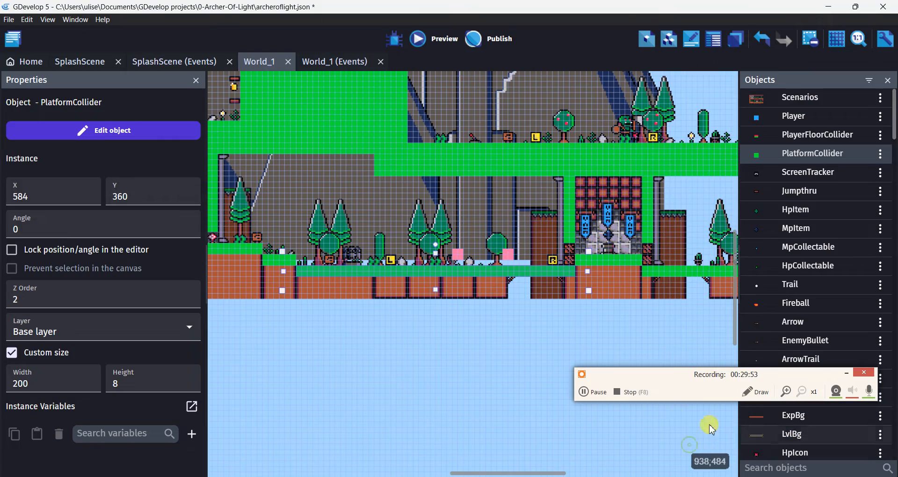
Survey the full World_1 map to see how the level images and platform colliders are laid out together.
scroll(539, 276, "down", 6, "ctrl")
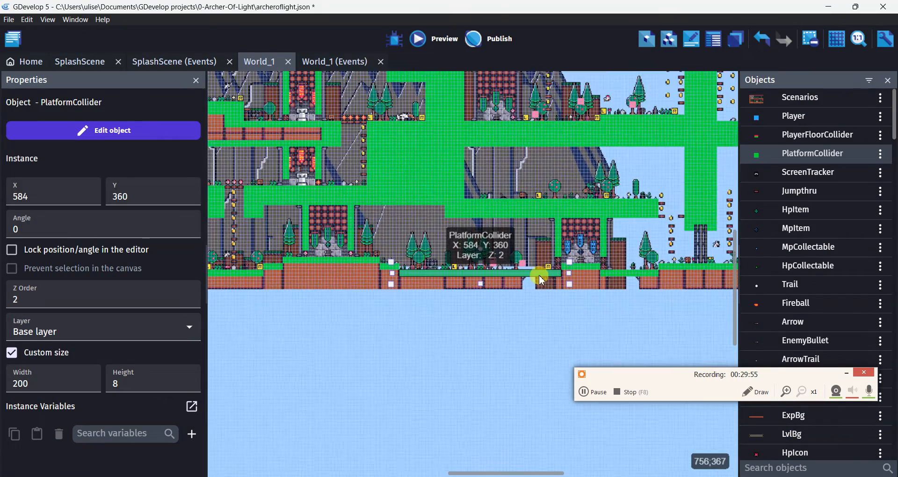
scroll(487, 170, "right", 5)
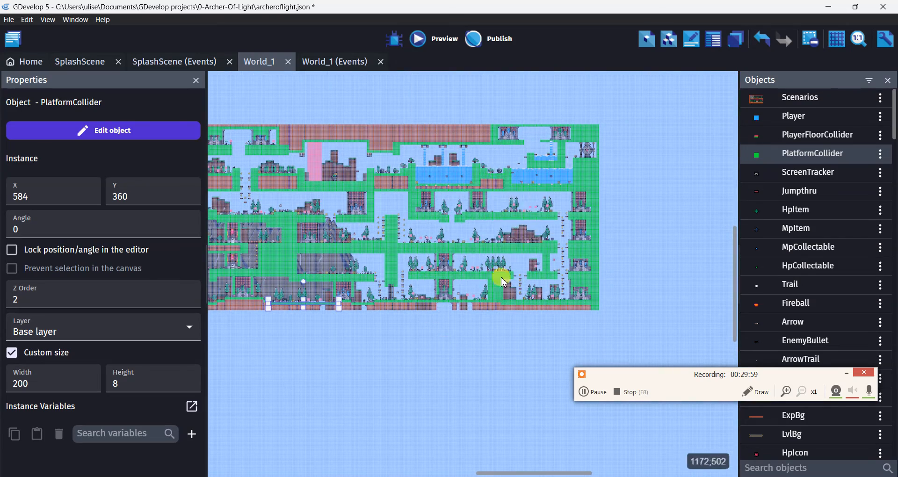
scroll(375, 180, "left", 4)
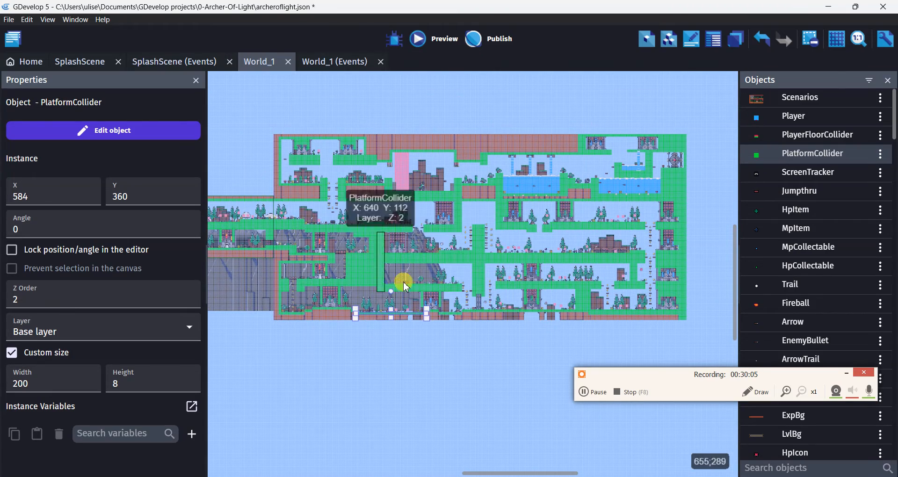
scroll(386, 276, "down", 4)
scroll(385, 276, "up", 4)
scroll(351, 276, "down", 1)
middle_click_drag(332, 254, 341, 279)
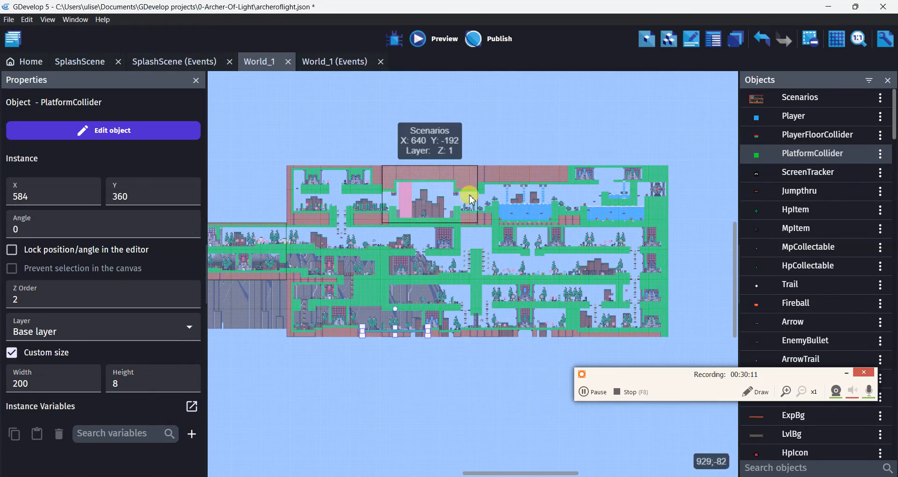
Examine the water pool area and the colliders in the lower levels at the eastern end of World_1.
scroll(513, 172, "up", 5)
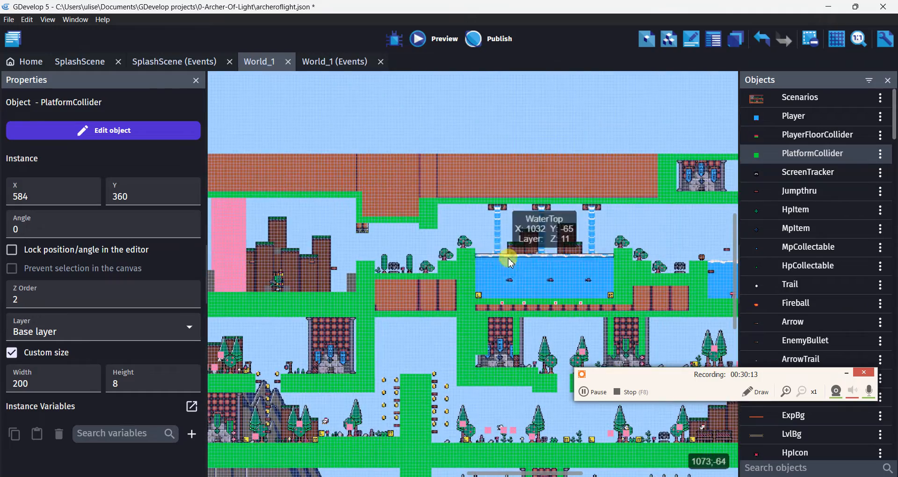
scroll(468, 211, "down", 5)
scroll(437, 186, "right", 3, "shift")
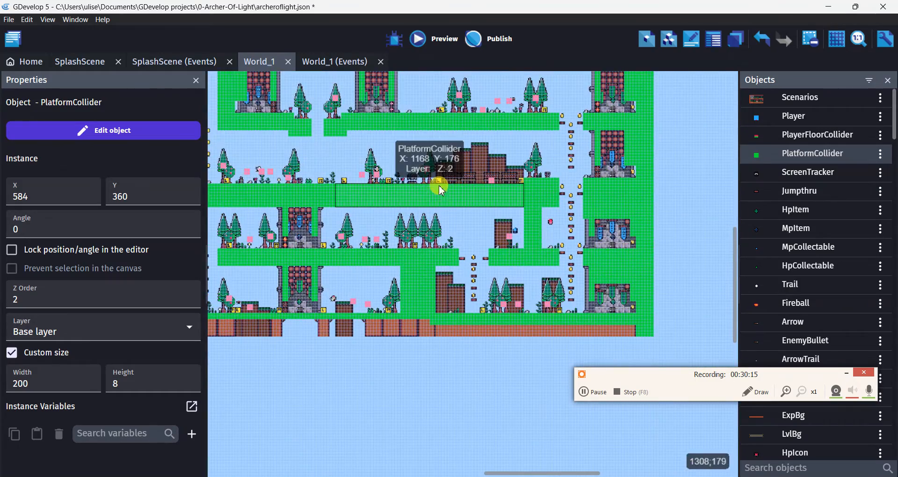
scroll(439, 211, "up", 4)
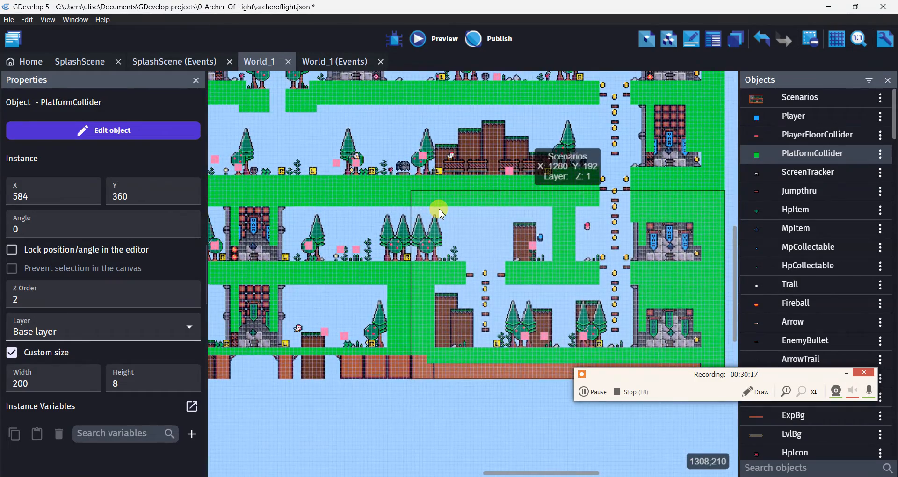
scroll(476, 271, "down", 3)
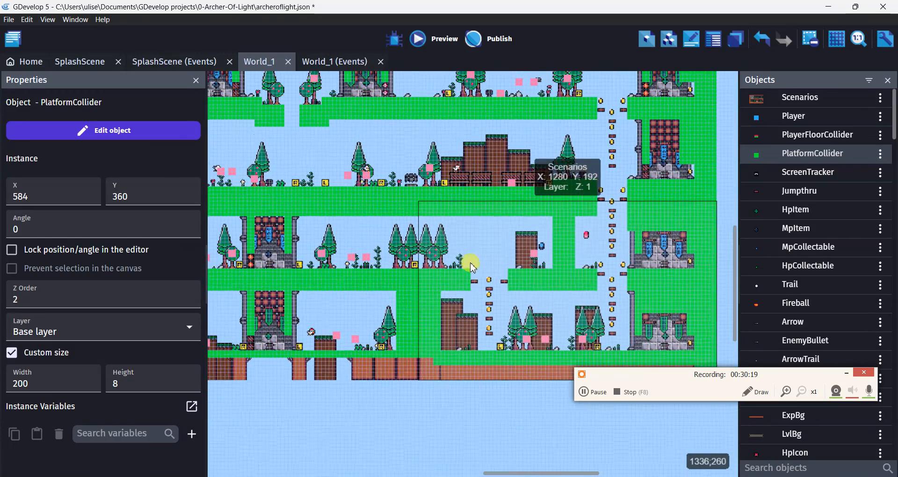
left_click_drag(279, 241, 405, 232)
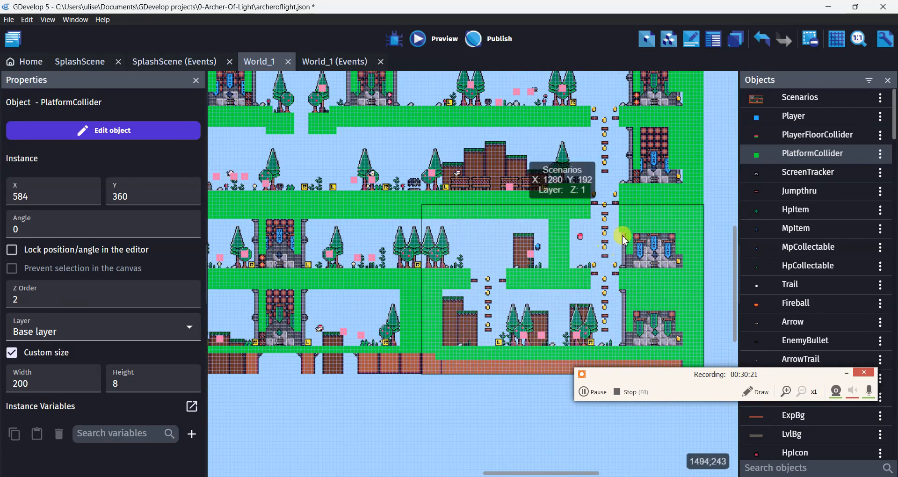
Examine the upper row of World_1 levels and how the colliders continue into the levels beneath.
middle_click_drag(331, 190, 591, 334)
scroll(440, 279, "down", 4)
middle_click_drag(339, 217, 365, 265)
scroll(365, 265, "up", 2)
scroll(505, 311, "right", 6)
scroll(505, 311, "down", 3)
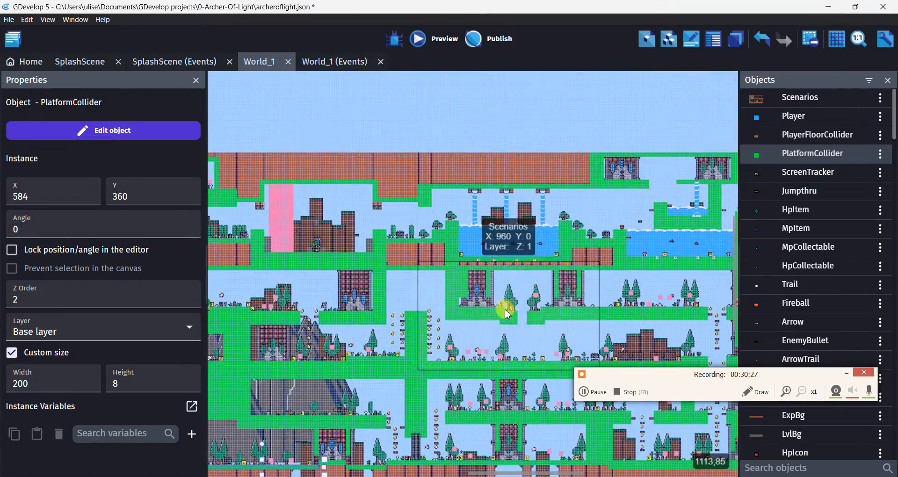
scroll(459, 220, "down", 6)
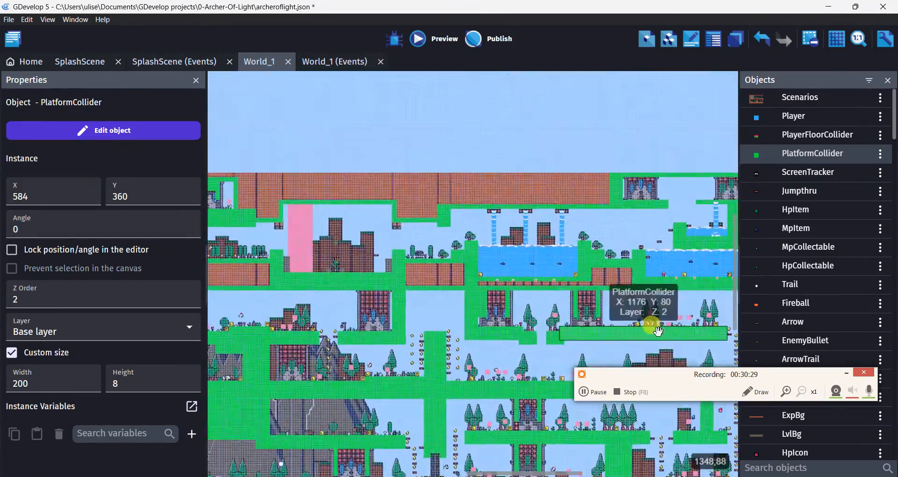
scroll(544, 290, "up", 4)
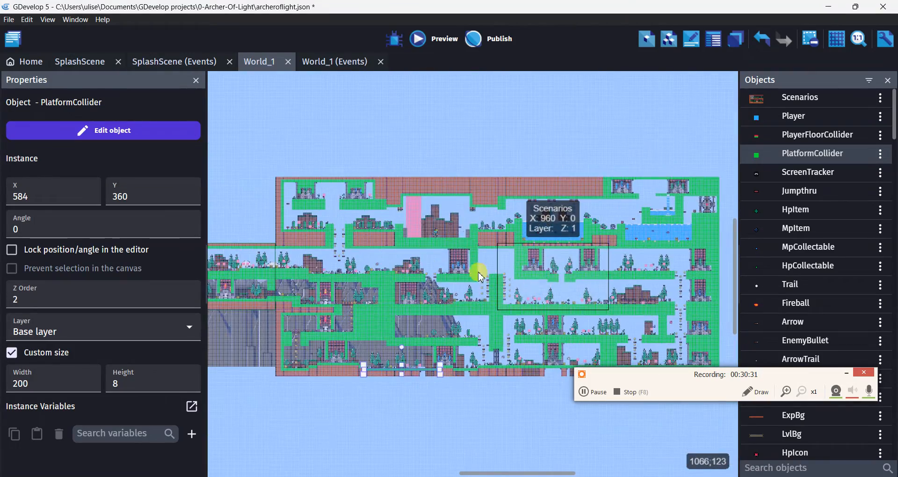
scroll(449, 276, "down", 3)
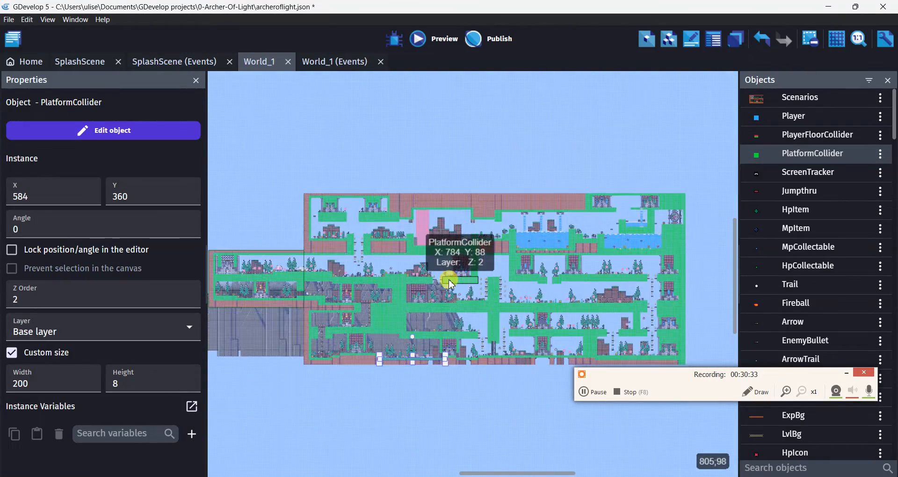
Open the World_4 scene of the Archer-Of-Light project.
left_click(16, 42)
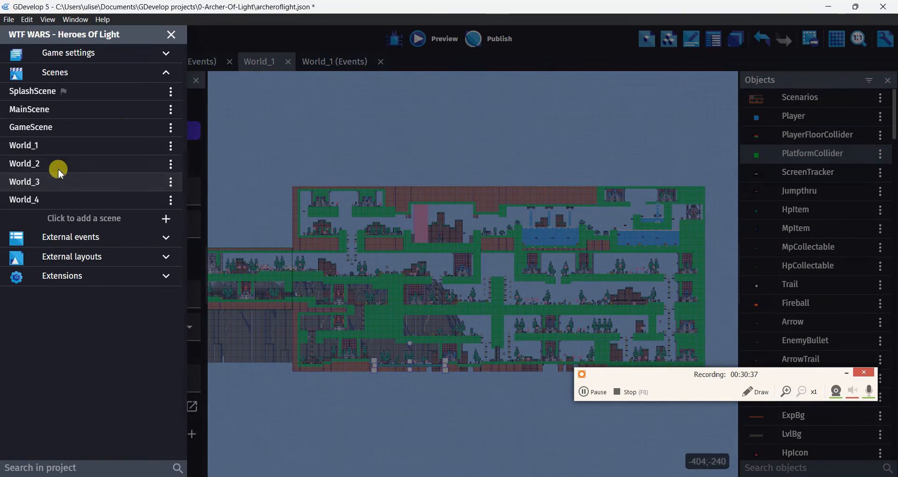
left_click(42, 200)
scroll(368, 273, "down", 6)
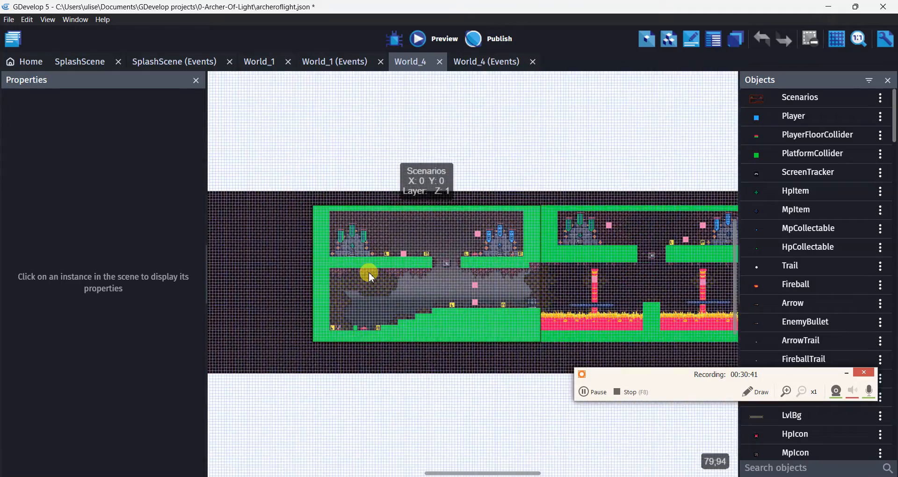
Look through the World_4 cave levels, examining their scenario images, green colliders and lava areas.
middle_click_drag(420, 273, 204, 240)
middle_click_drag(547, 198, 366, 288)
middle_click_drag(527, 276, 236, 336)
middle_click_drag(540, 206, 271, 274)
middle_click_drag(477, 249, 789, 178)
scroll(408, 263, "up", 4)
middle_click_drag(501, 234, 803, 158)
middle_click_drag(471, 222, 294, 346)
Inspect a Scenarios level image, the cross-shaped rotating platform base and the TransportUp instance below it in World_4.
left_click(624, 220)
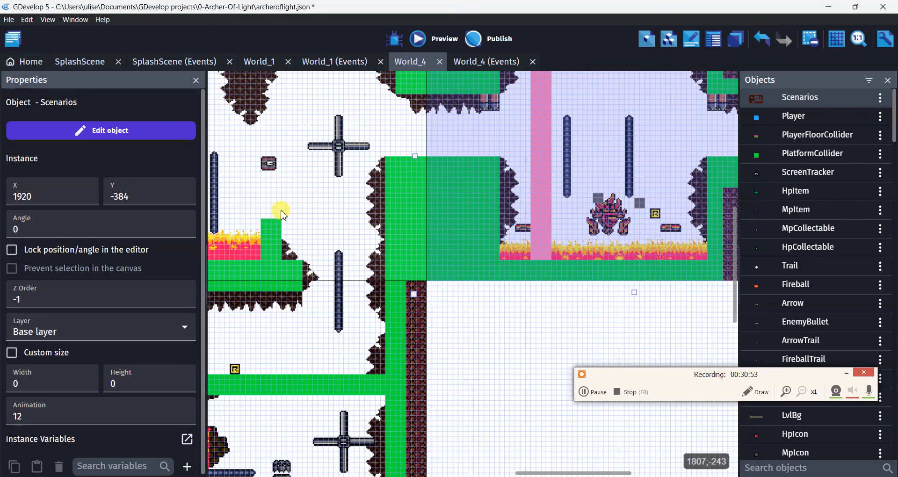
middle_click_drag(281, 209, 557, 201)
left_click(608, 144)
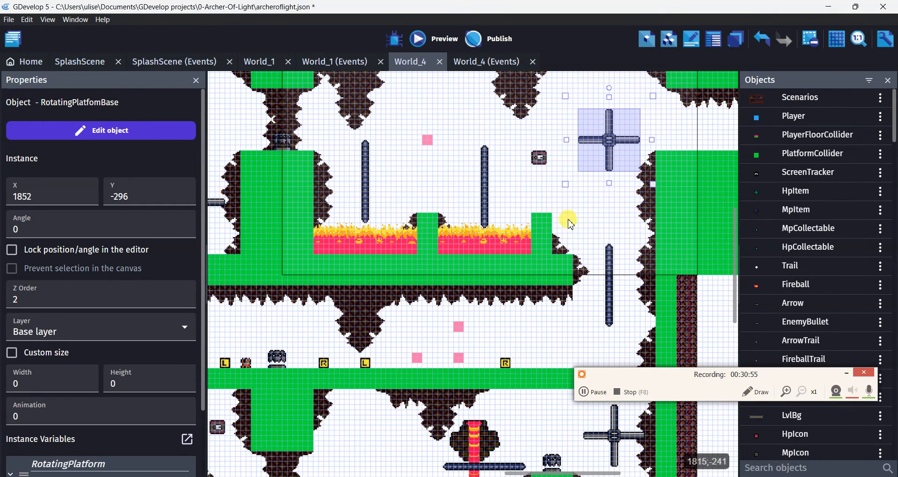
left_click(609, 288)
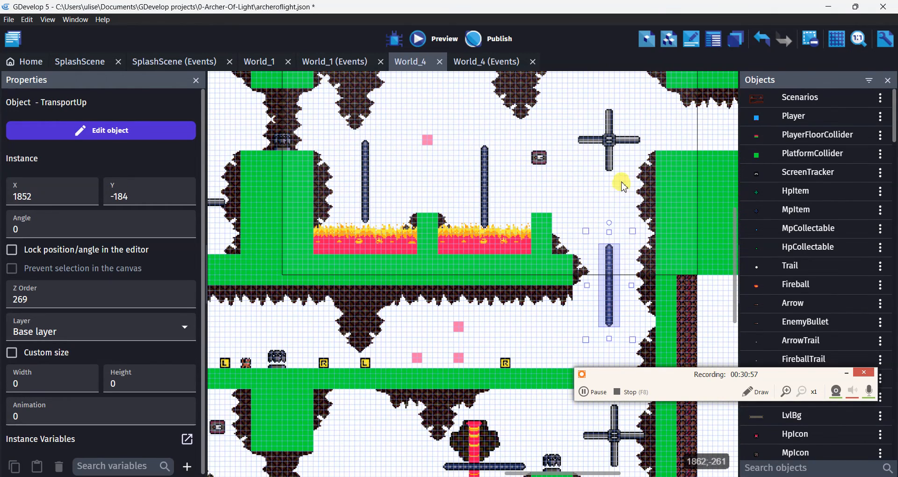
left_click(606, 138)
Inspect two adjacent Lava instances beneath the lava columns and look over the surrounding World_4 levels.
middle_click_drag(431, 340, 707, 108)
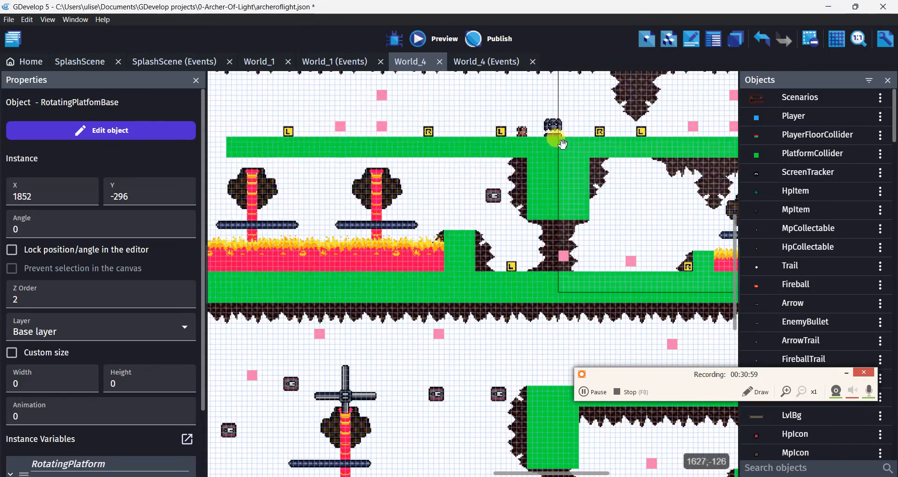
middle_click_drag(431, 249, 617, 159)
left_click(467, 166)
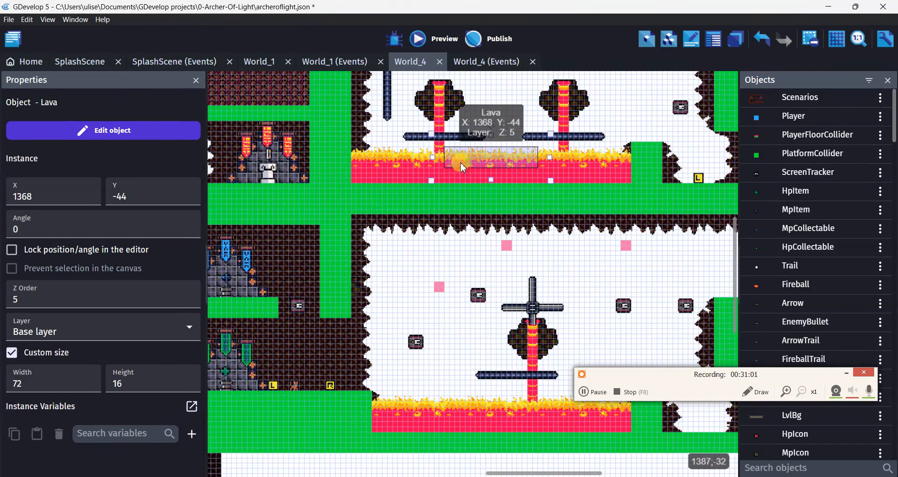
left_click(402, 166)
middle_click_drag(547, 220, 665, 472)
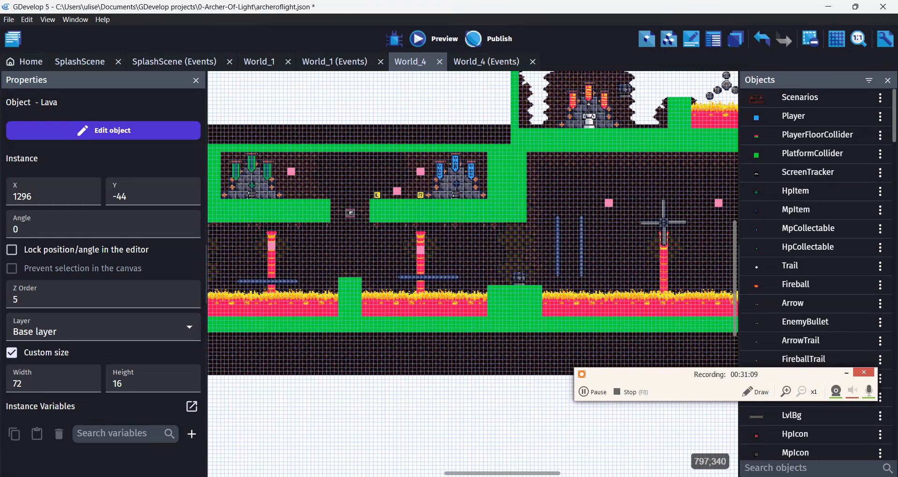
Switch to LDtk, cancel the file selection and load the recent World1 project from the Archer-Of-Light Aseprites folder.
key("alt+Tab")
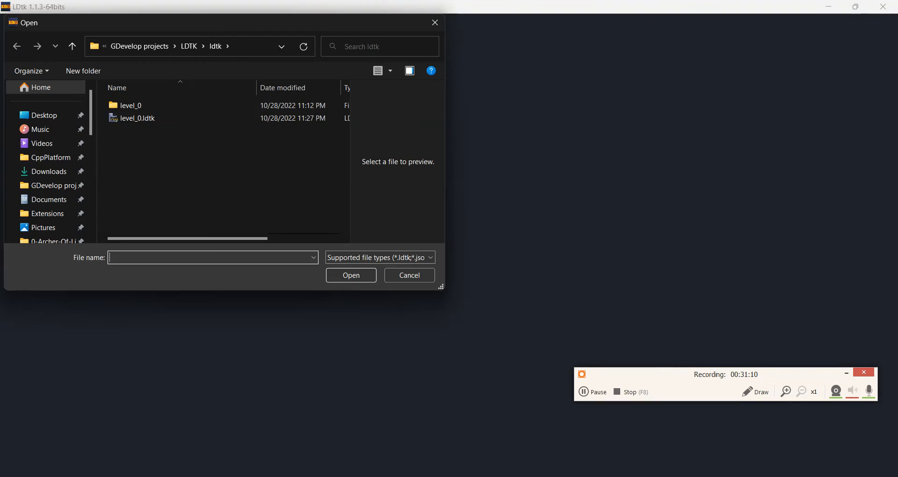
left_click(402, 279)
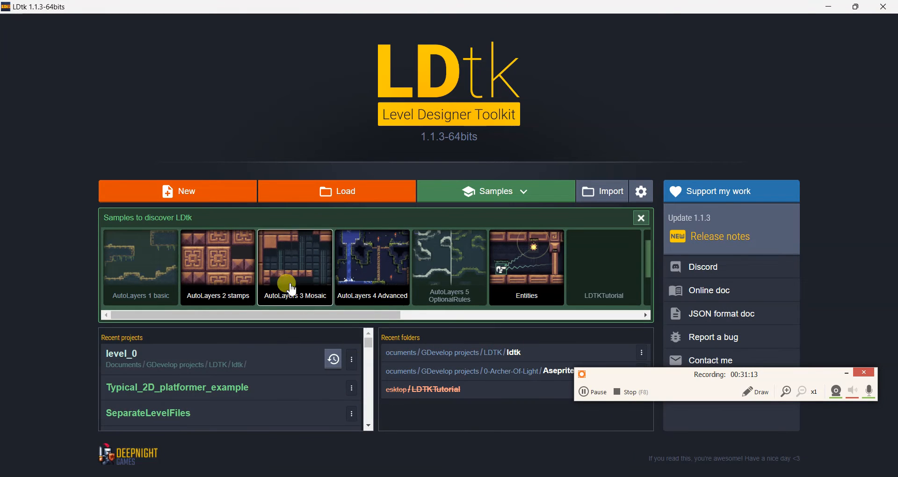
scroll(235, 391, "down", 3)
scroll(229, 391, "up", 3)
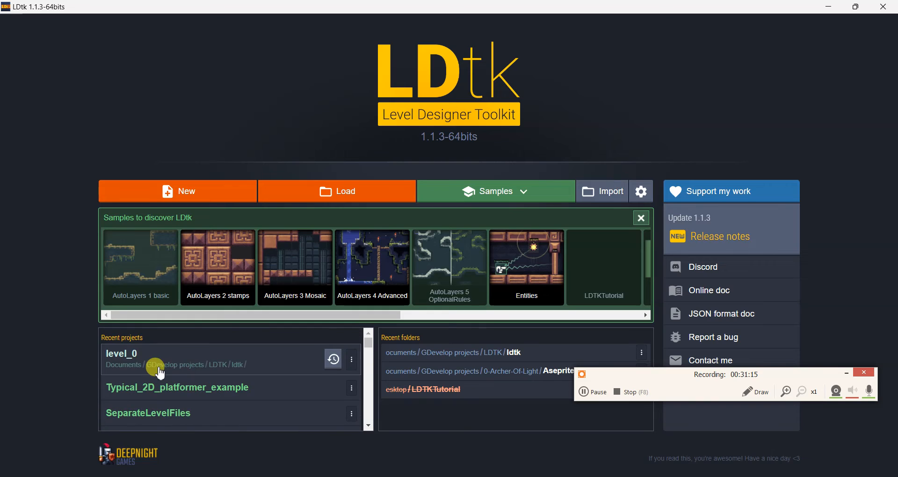
scroll(150, 377, "down", 4)
scroll(151, 378, "up", 2)
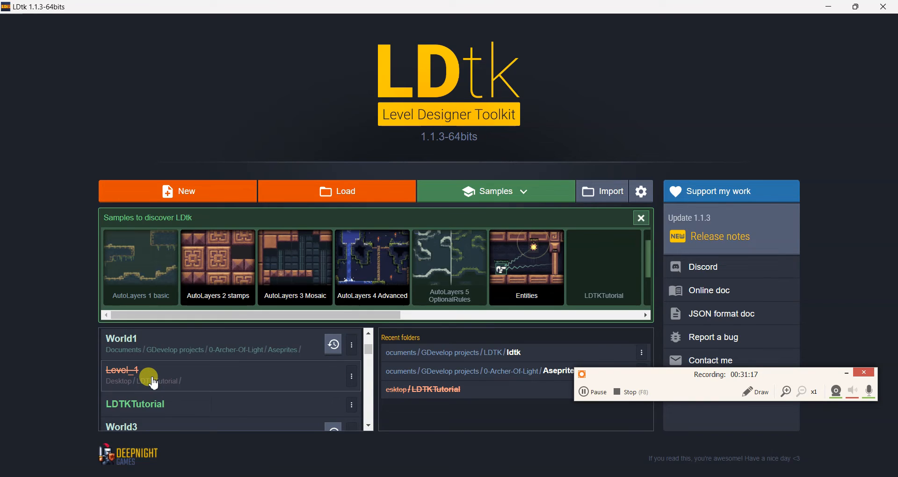
left_click(163, 354)
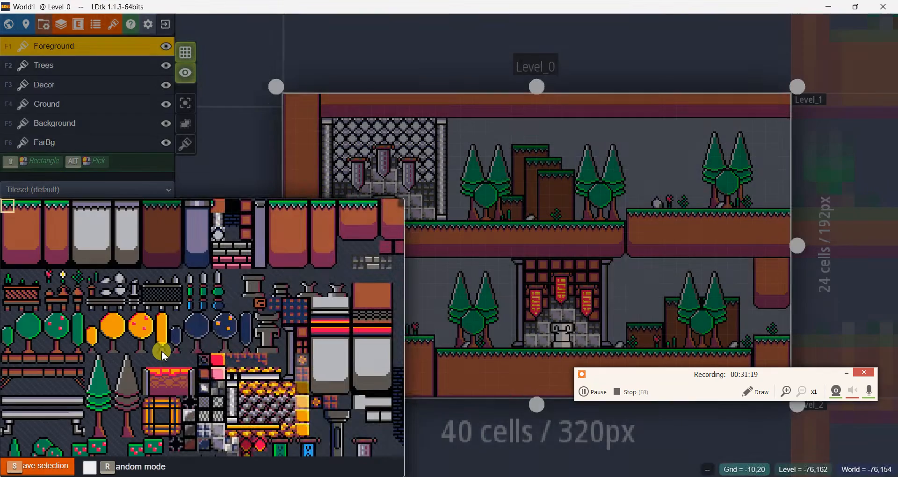
Examine Level_0 and the world layout of World1, selecting Level_5 to see how the levels are arranged.
scroll(493, 217, "down", 5)
scroll(565, 248, "up", 4)
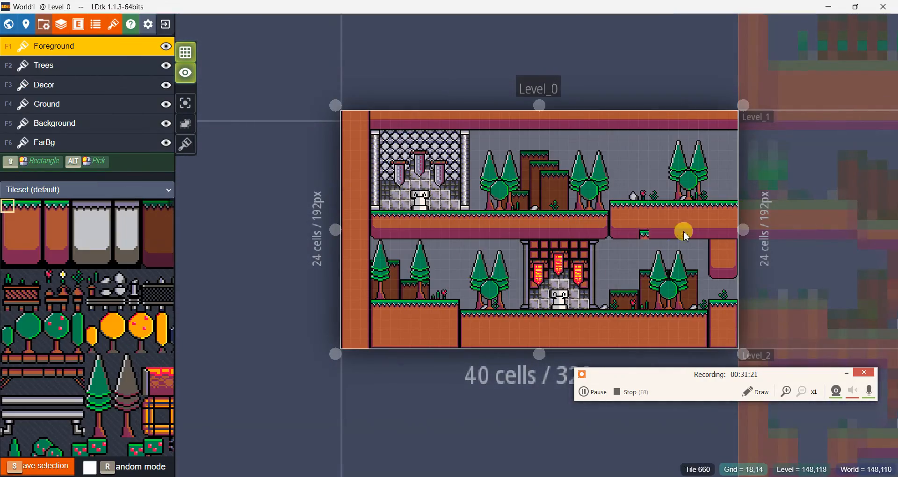
scroll(685, 234, "down", 4)
scroll(678, 261, "up", 4)
left_click(426, 201)
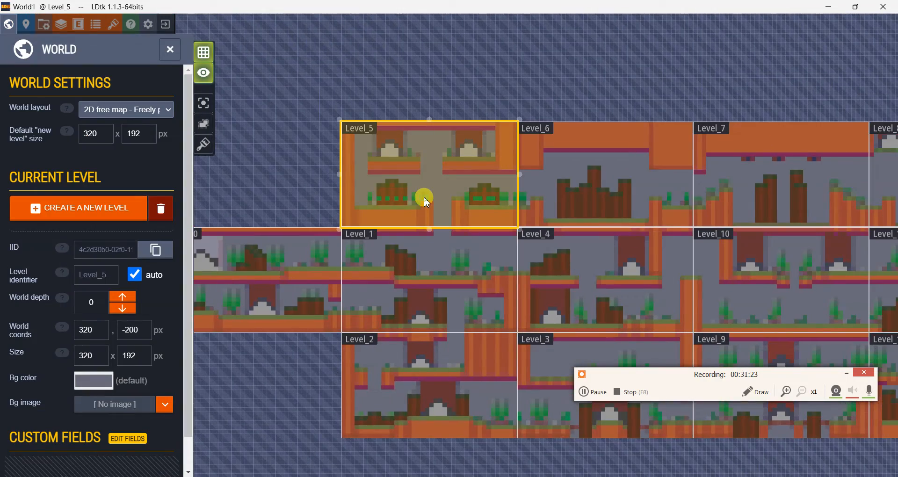
scroll(426, 201, "up", 3)
scroll(433, 220, "down", 5)
scroll(464, 261, "up", 2)
left_click_drag(608, 341, 594, 203)
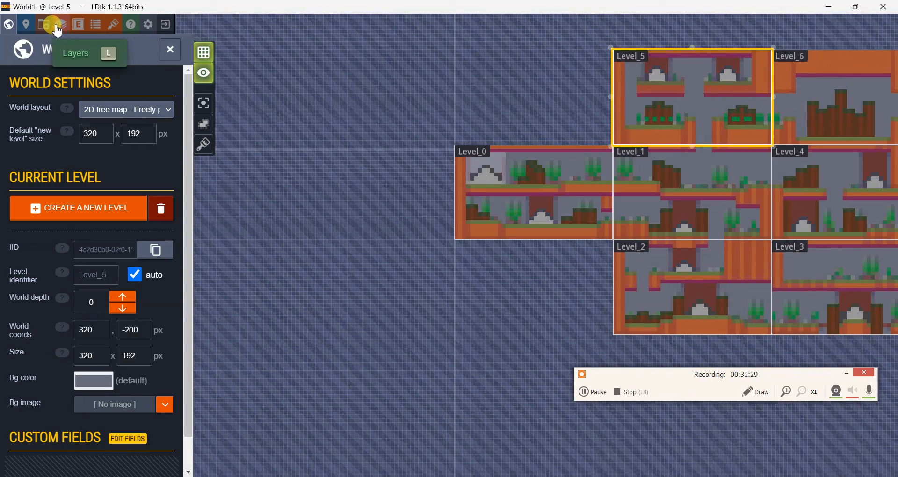
Review the Export as PNG choices in the World1 project settings, including the single merged PNG per level.
left_click(25, 24)
left_click(43, 24)
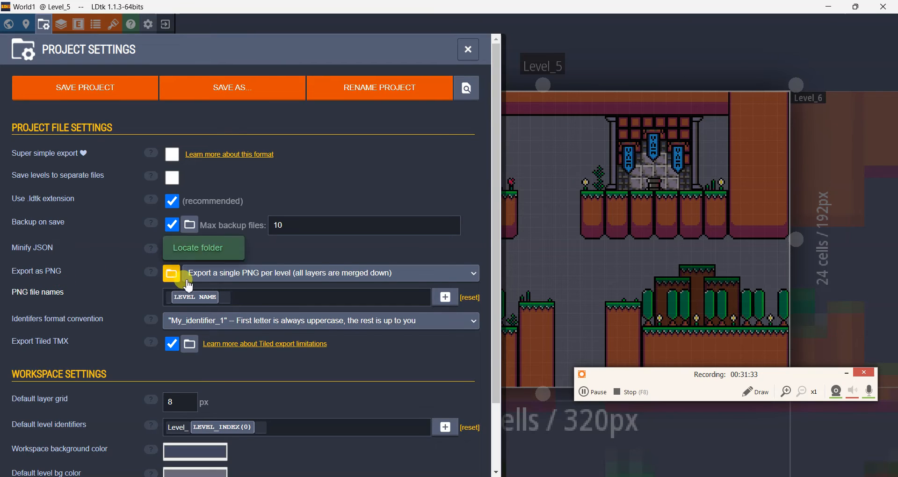
left_click(243, 276)
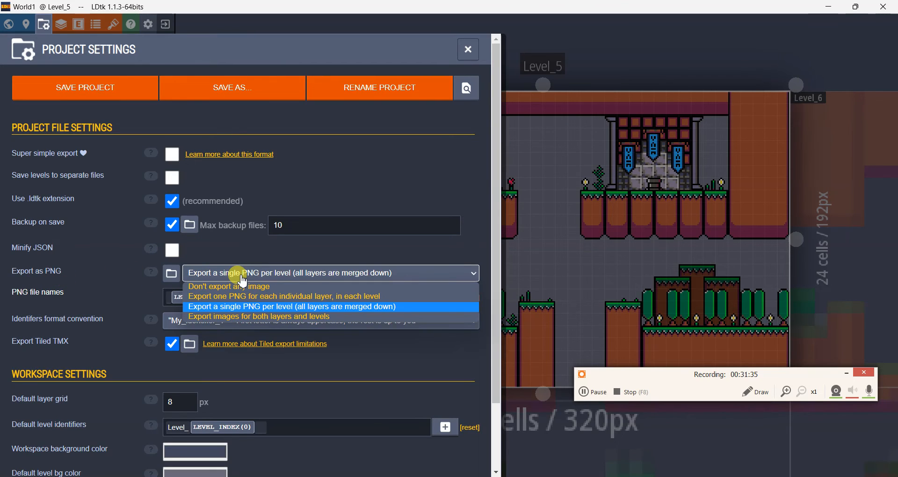
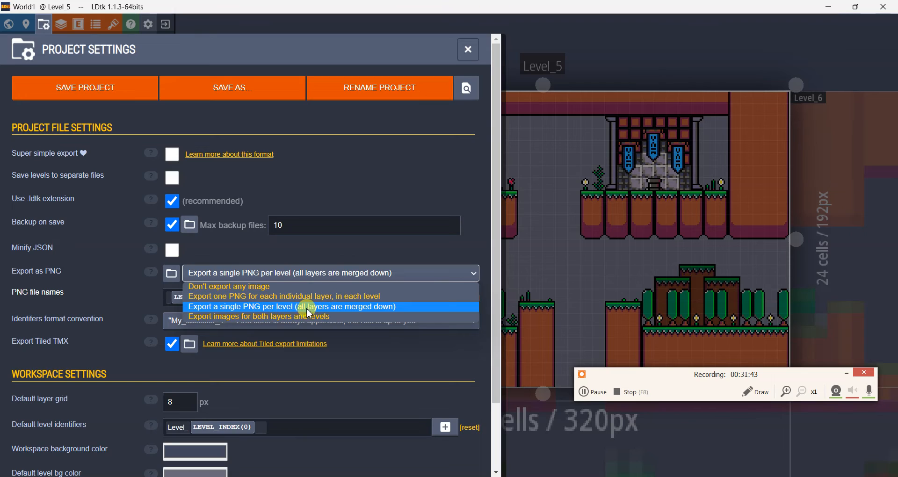
left_click(739, 52)
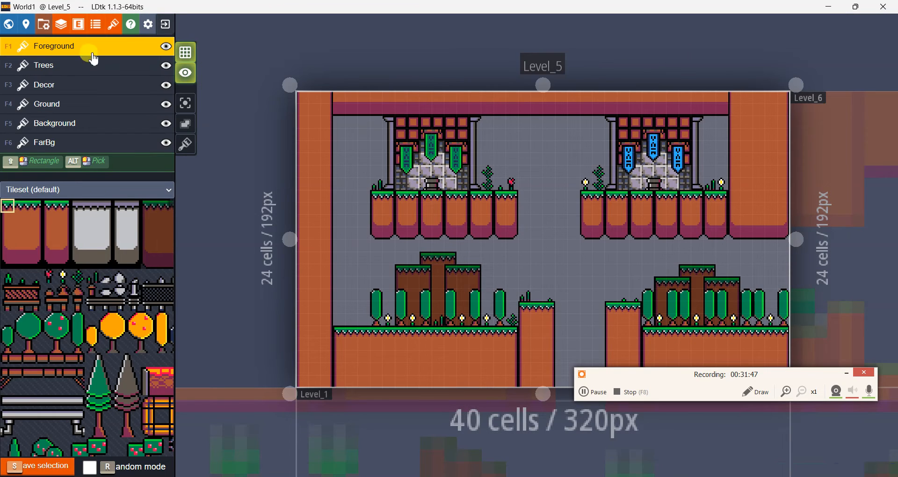
Go through the Trees, Decor, Ground, Background and FarBg layers of Level_5.
left_click(64, 66)
left_click(63, 85)
left_click(64, 104)
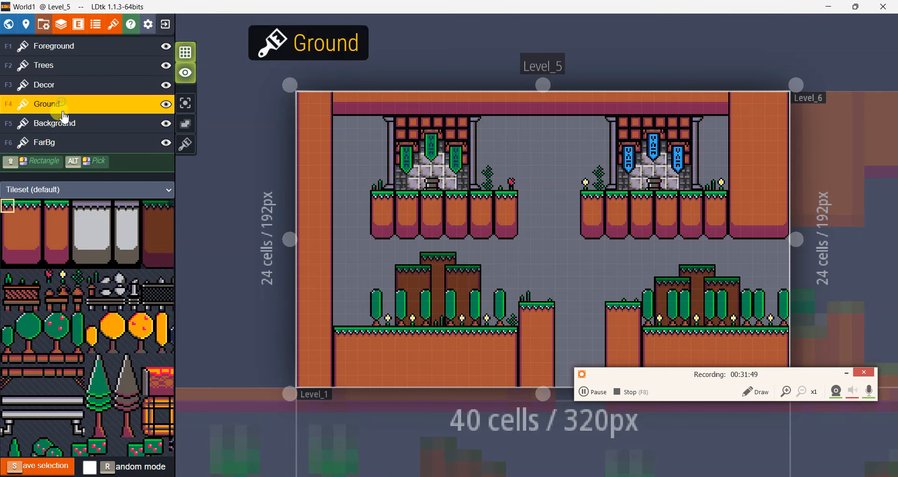
left_click(64, 124)
left_click(70, 146)
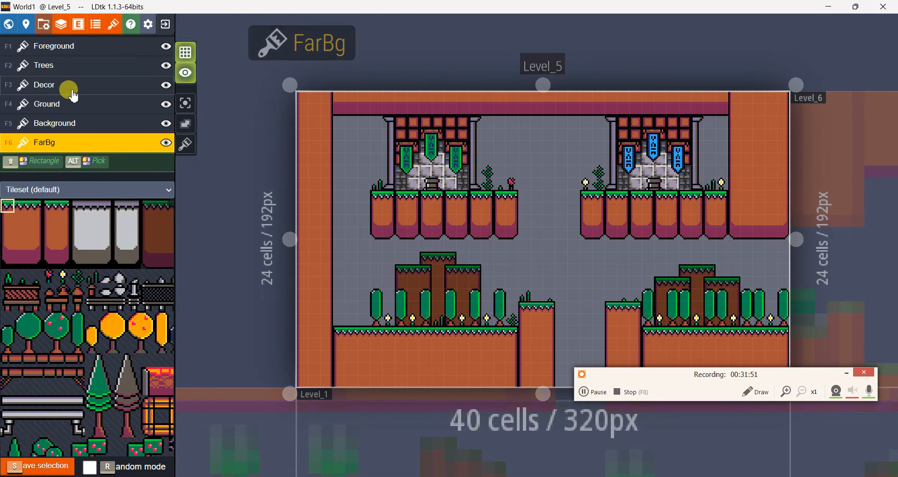
Save the World1 project from its project settings and open the exported files' folder.
left_click(43, 24)
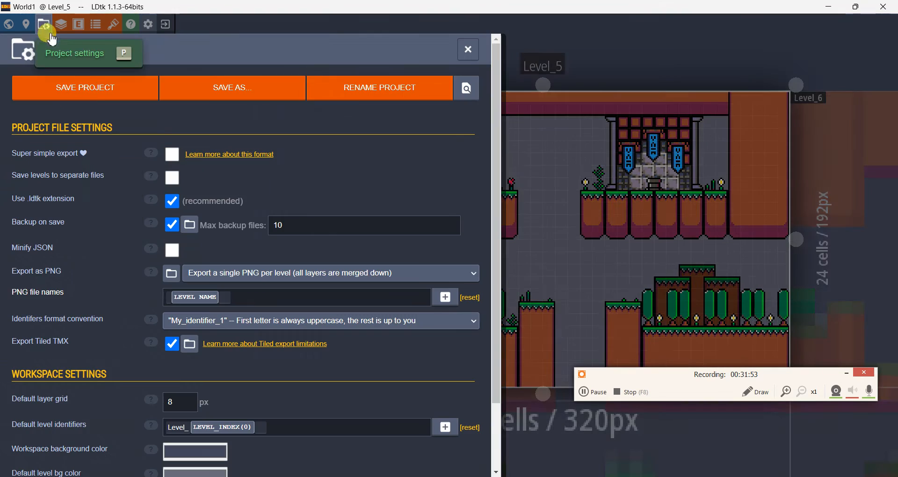
left_click(89, 87)
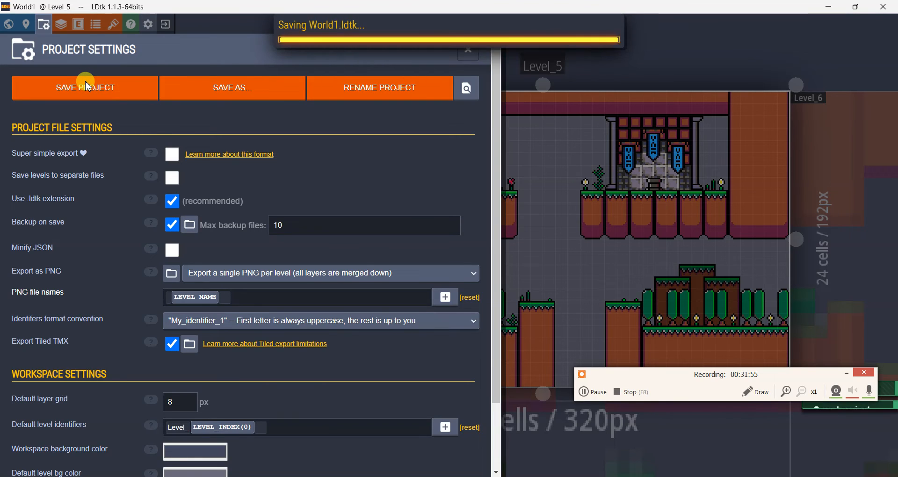
left_click(193, 353)
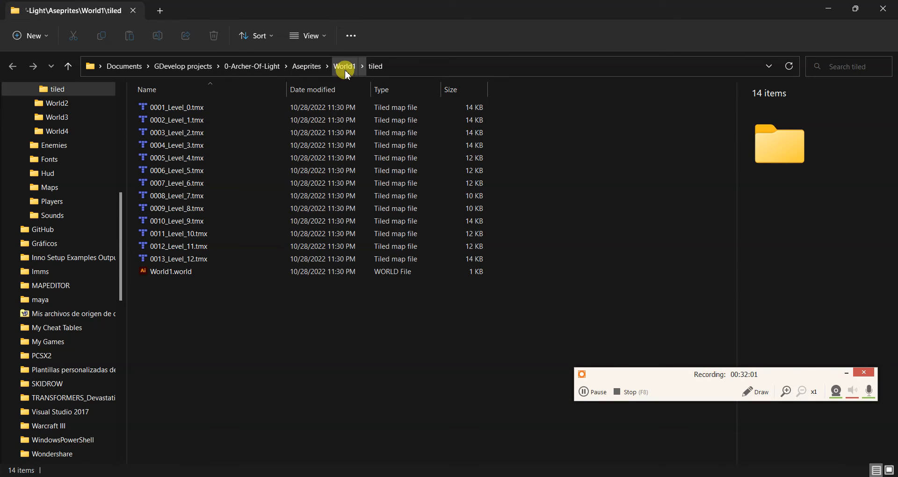
Browse back to the Aseprites folder and open the png folder inside Levels.
left_click(309, 68)
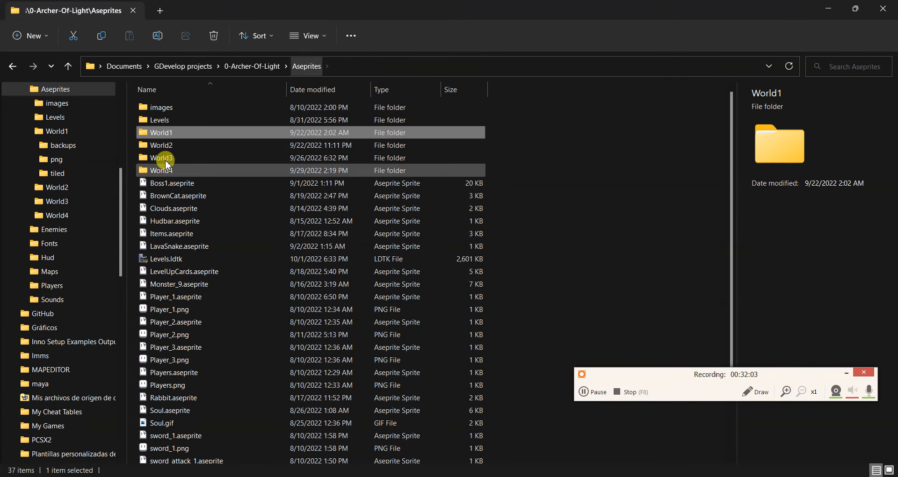
left_click(166, 121)
double_click(166, 121)
left_click(164, 119)
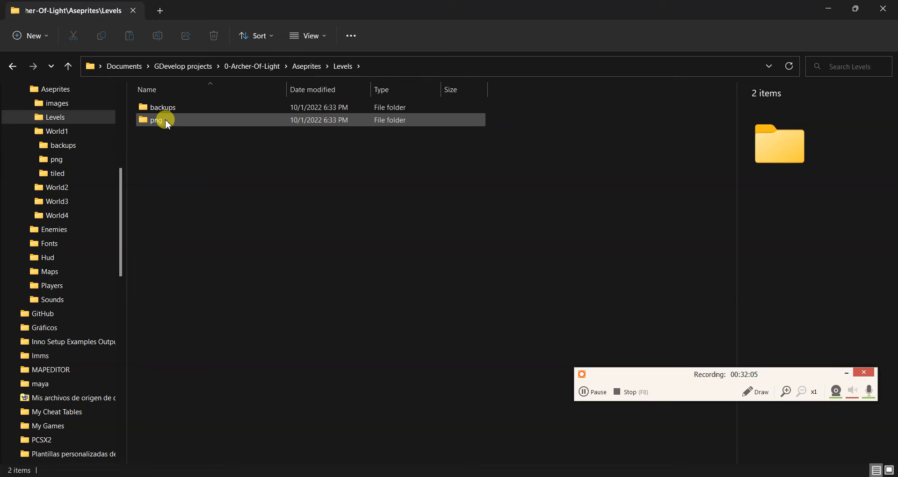
double_click(165, 119)
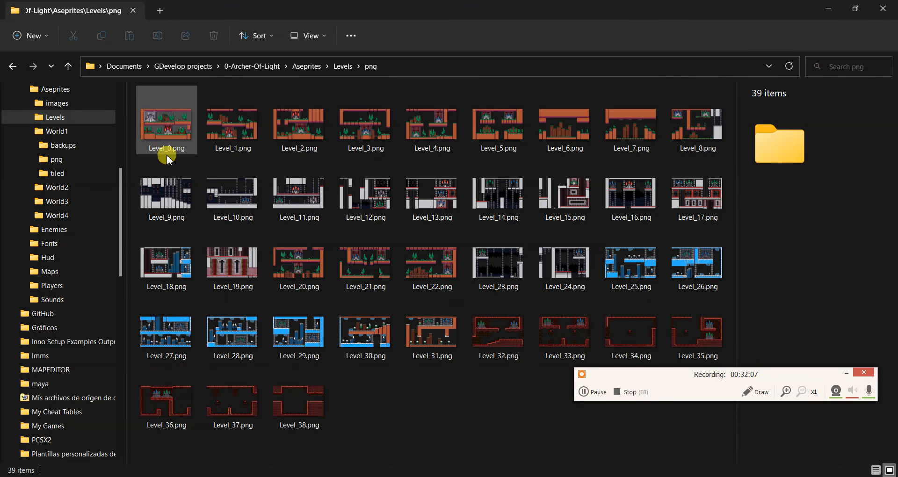
Preview several of the exported level images, from Level_0.png through Level_38.png.
left_click(159, 124)
left_click(230, 152)
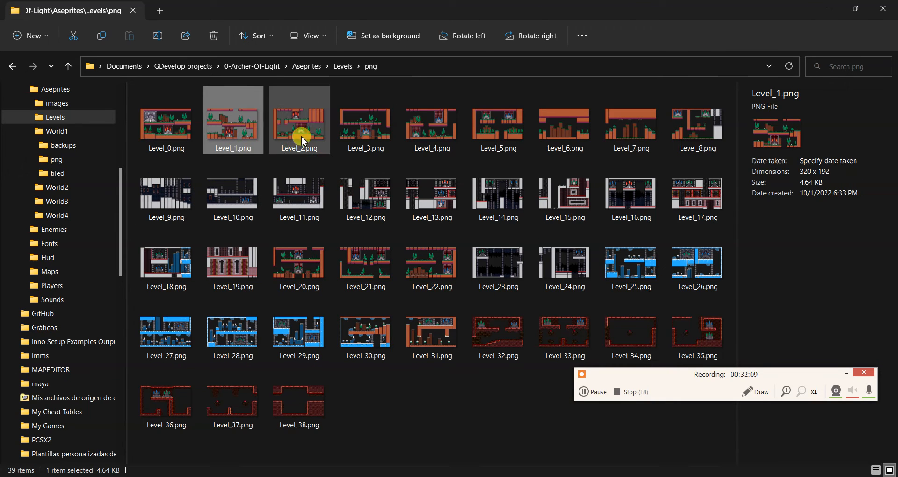
left_click(300, 135)
left_click(386, 140)
left_click(293, 416)
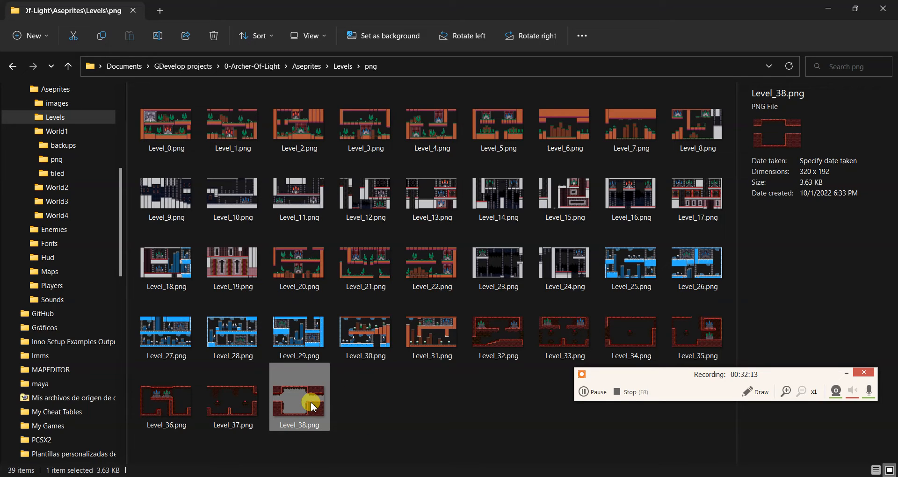
Open Level_0.png in Aseprite, load the numbered level files as an animation and look over the level image.
left_click(159, 139)
key("Return")
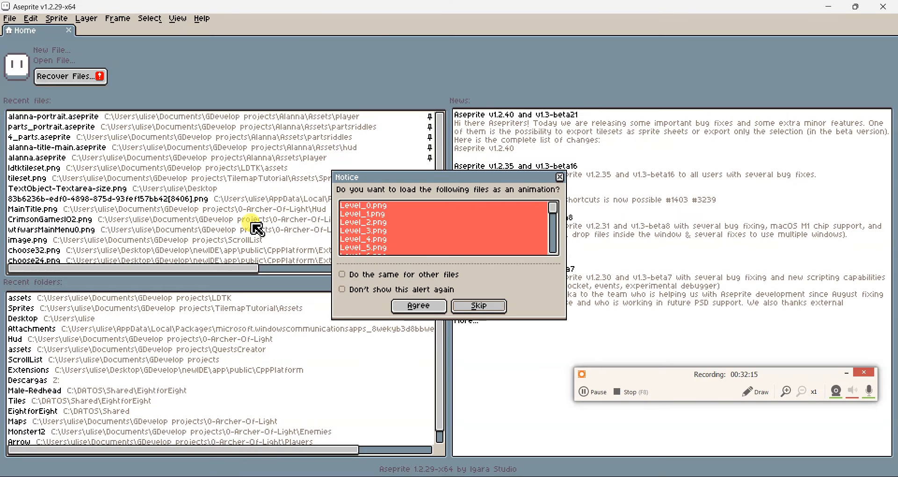
left_click(403, 306)
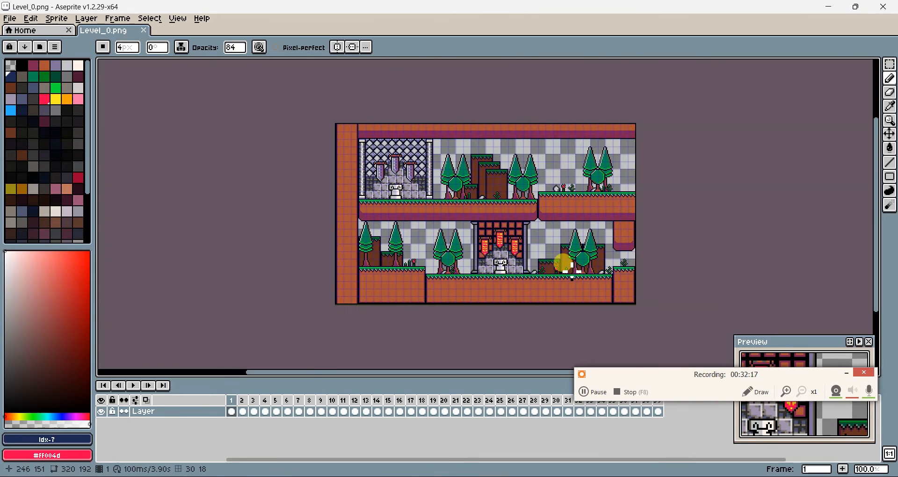
scroll(565, 265, "up", 1)
scroll(562, 267, "down", 1)
middle_click_drag(515, 218, 466, 212)
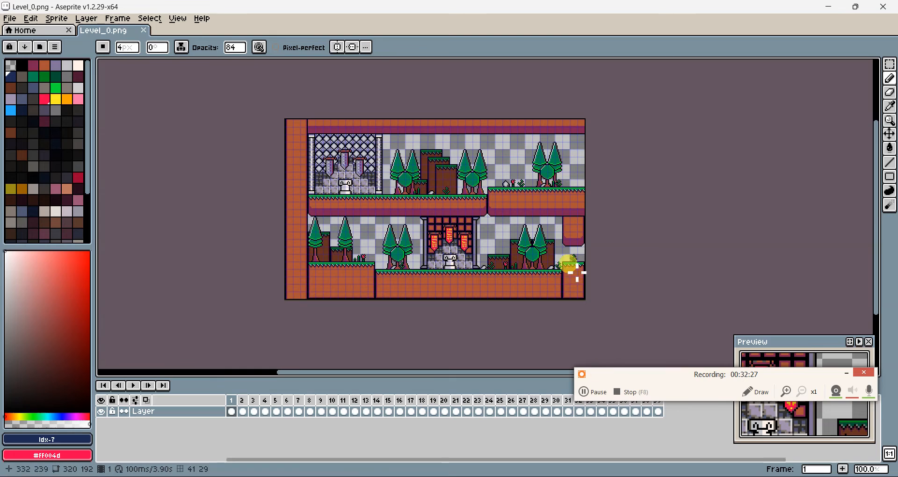
Put away Aseprite and the png folder to return to LDtk, and close the project settings.
left_click(827, 8)
left_click(873, 14)
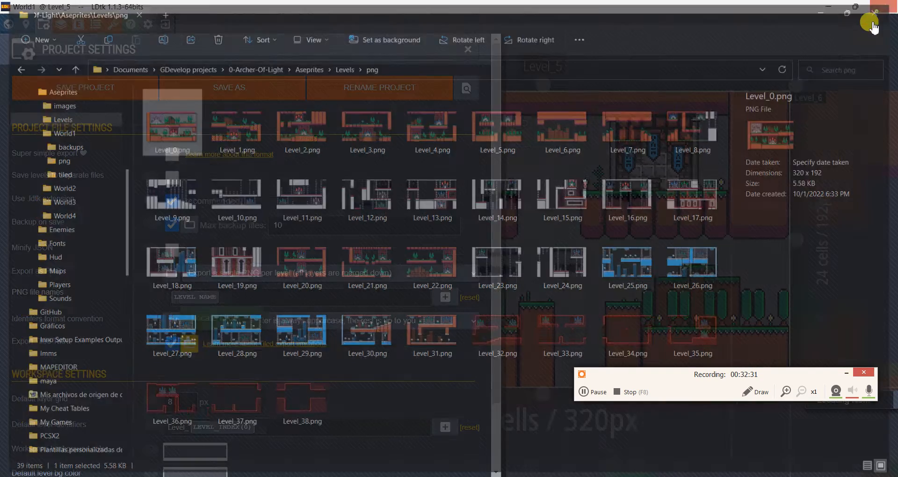
left_click(467, 48)
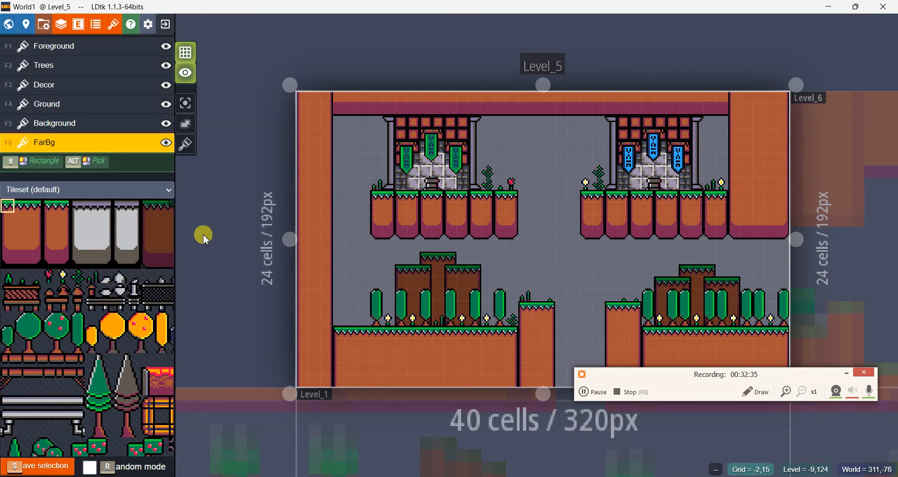
Toggle the visibility of the Background and FarBg layers in Level_5 to see which tiles each layer holds.
left_click(163, 116)
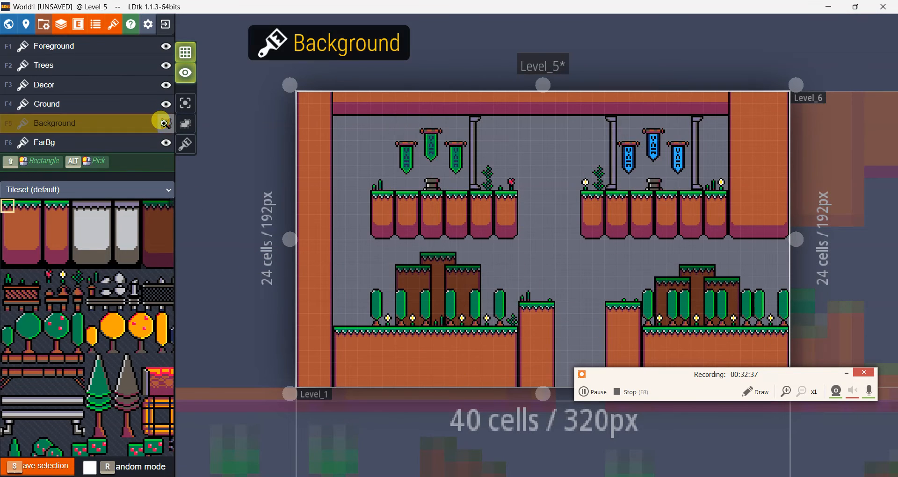
left_click(165, 145)
left_click(165, 145)
left_click(165, 145)
left_click(166, 145)
left_click(165, 145)
left_click(165, 145)
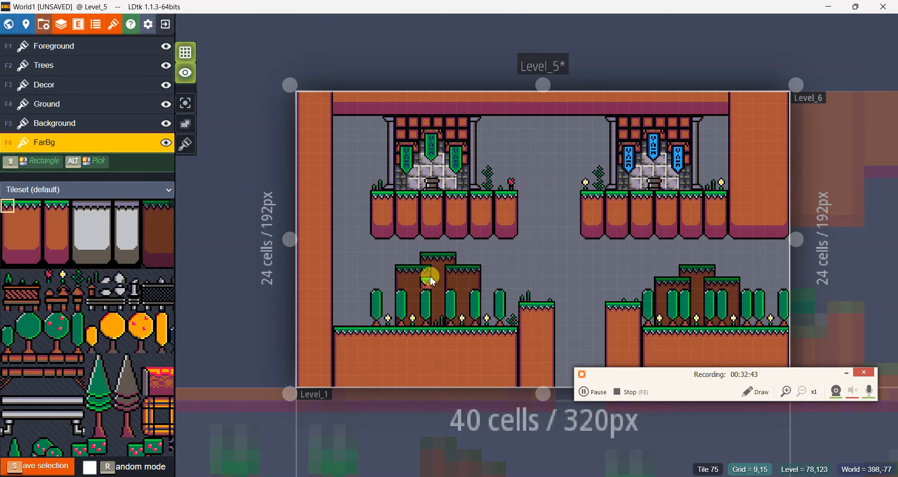
left_click(165, 145)
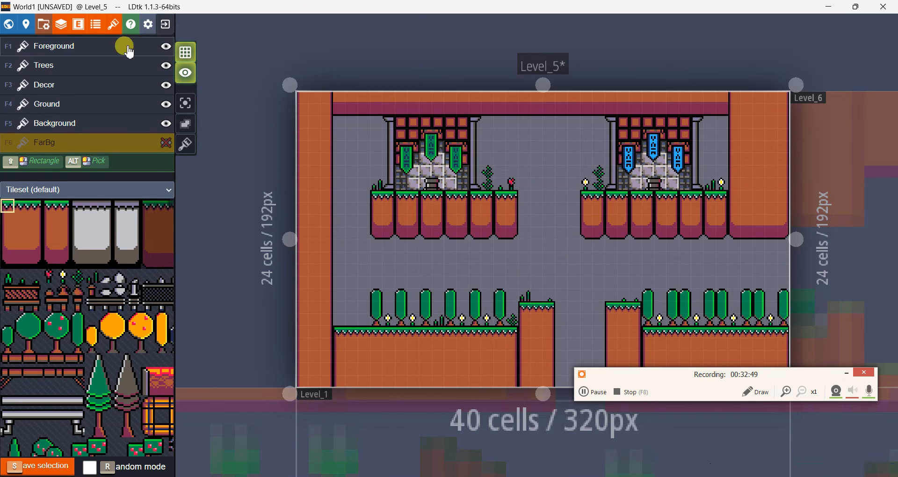
left_click(166, 146)
scroll(451, 275, "down", 3)
scroll(455, 281, "up", 4)
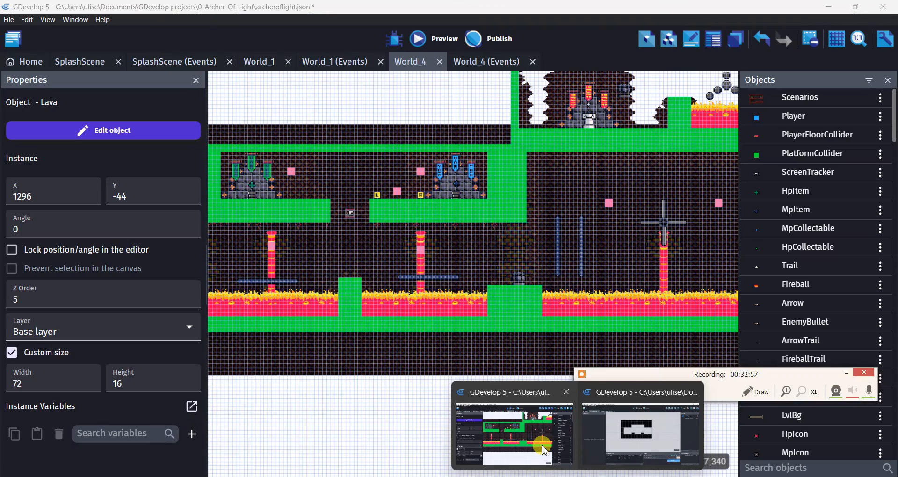
Switch to the Archer-Of-Light project in GDevelop, close the World_4 scene and its events, and show the World_1 scene.
left_click(543, 447)
scroll(469, 274, "down", 1)
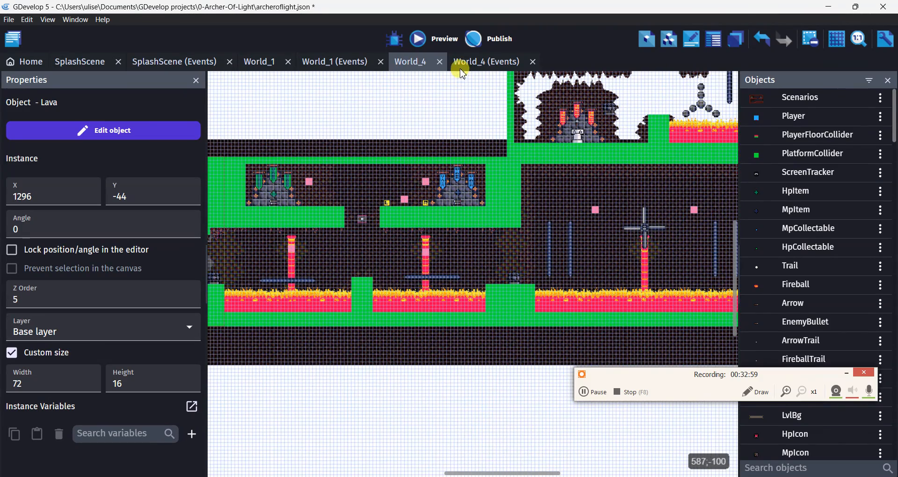
left_click(440, 63)
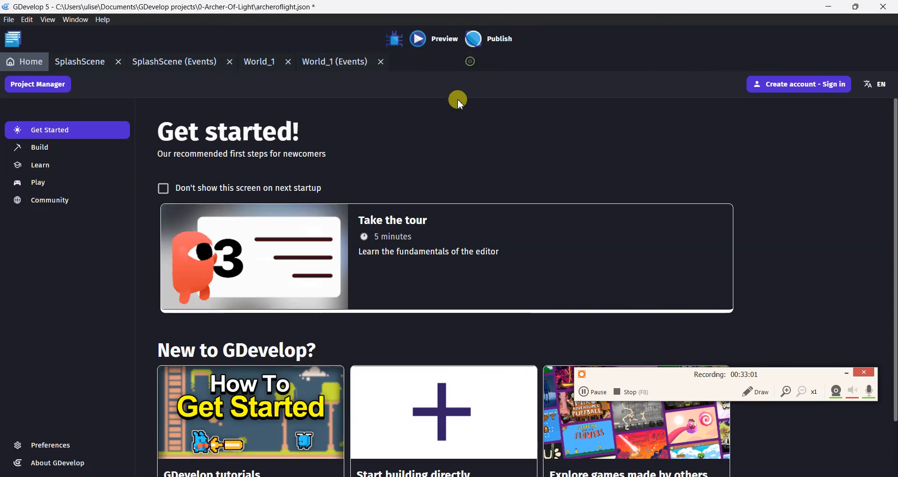
left_click(351, 70)
left_click(246, 64)
Inspect how World_1 combines level images with platform colliders, and select the Scenarios image of the starting level.
scroll(350, 367, "down", 2)
scroll(350, 367, "up", 5)
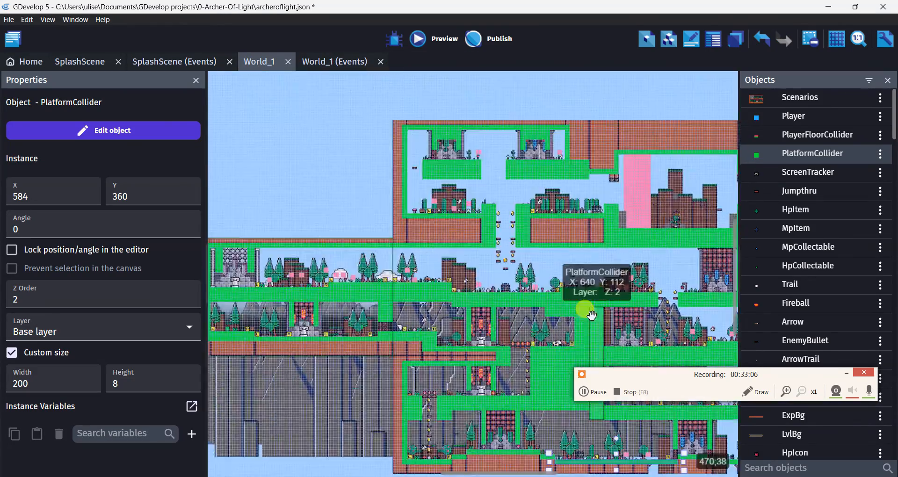
middle_click_drag(592, 314, 502, 401)
middle_click_drag(357, 317, 279, 260)
scroll(490, 247, "up", 4)
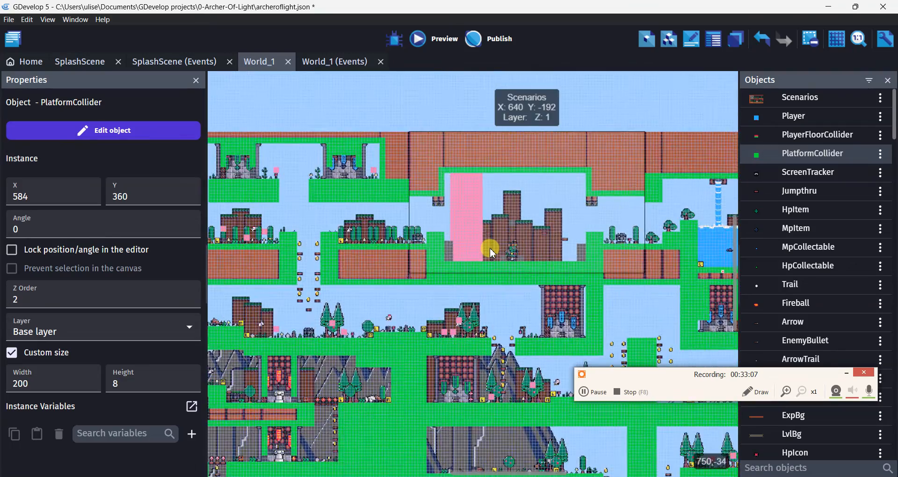
scroll(490, 248, "up", 1)
middle_click_drag(389, 248, 762, 182)
middle_click_drag(479, 334, 720, 199)
left_click(516, 254)
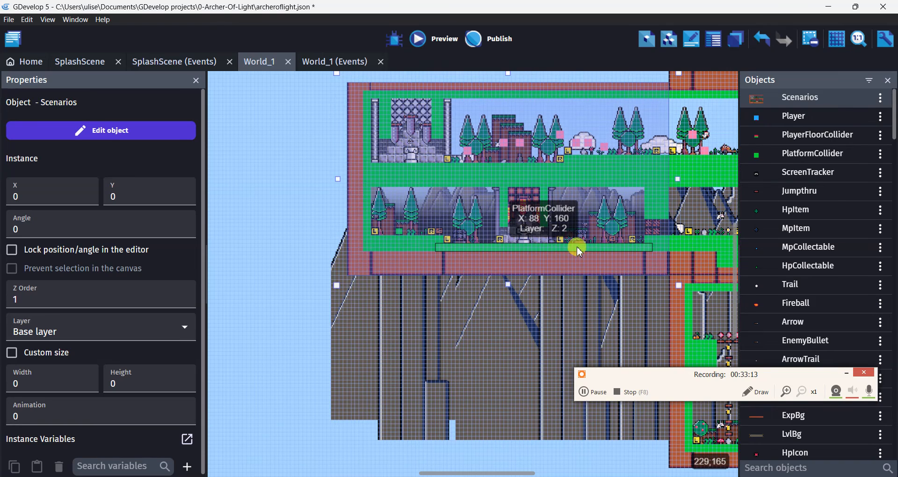
Switch to the GDevelop window that holds the LDTK game project.
key("alt+Tab")
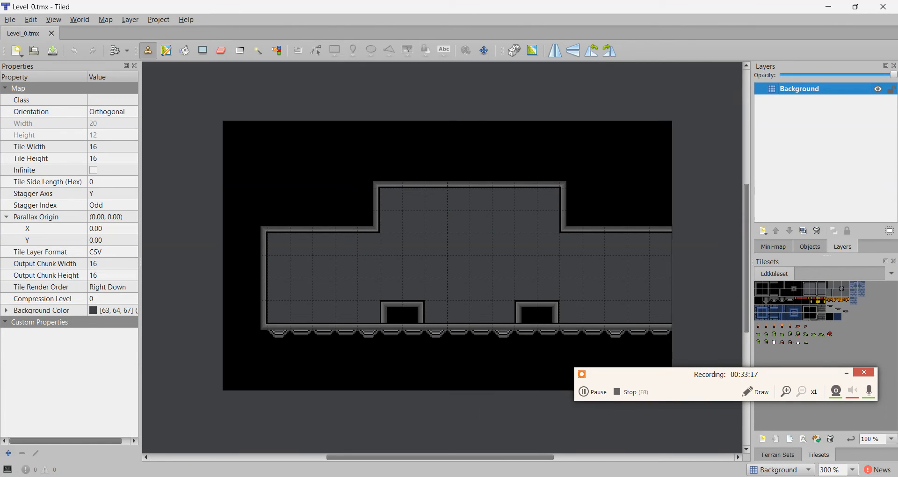
mouse_move(578, 475)
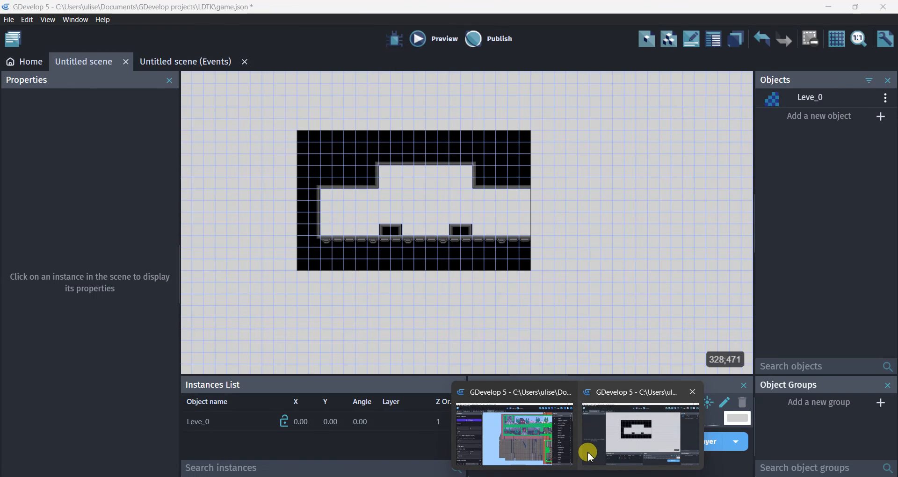
left_click(608, 449)
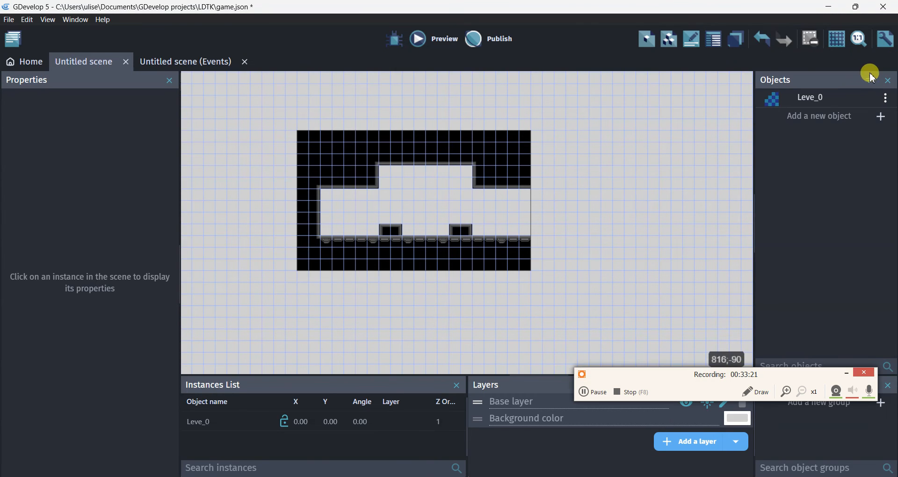
Start a new Tilemap collision mask object to examine its properties and class filter, and cancel its creation.
left_click(857, 116)
scroll(425, 310, "down", 5)
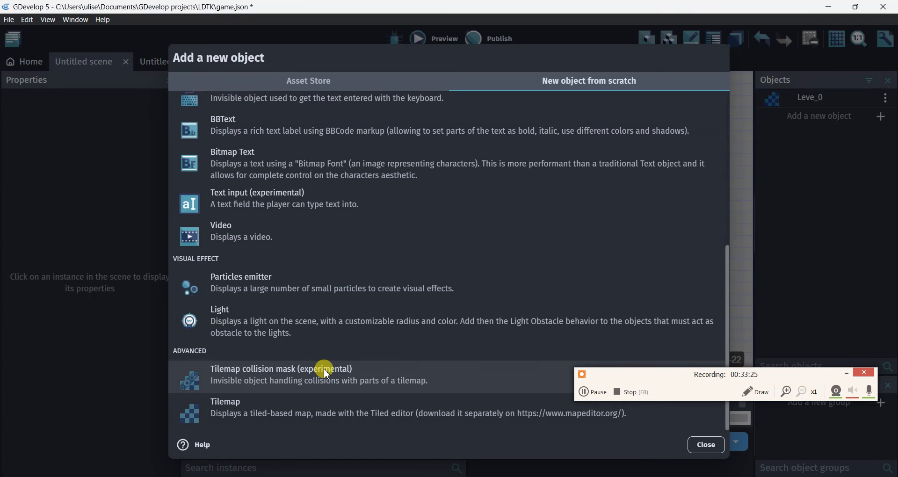
left_click(330, 370)
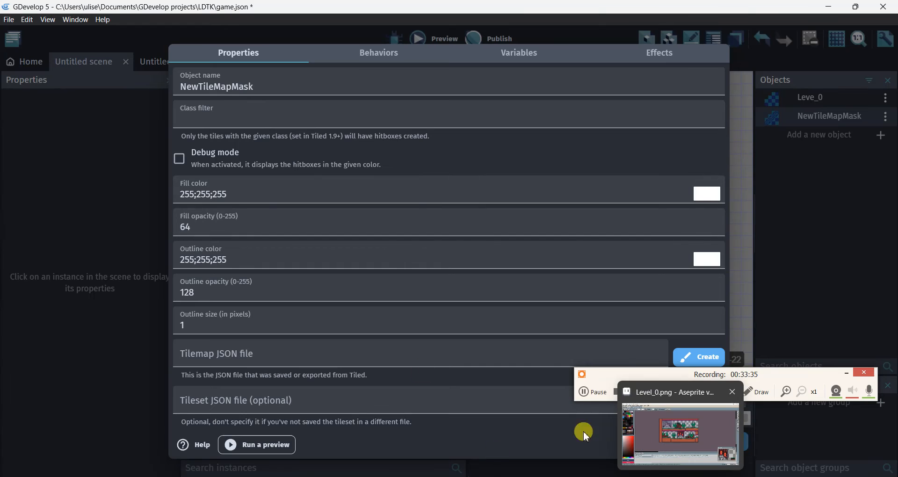
left_click(192, 114)
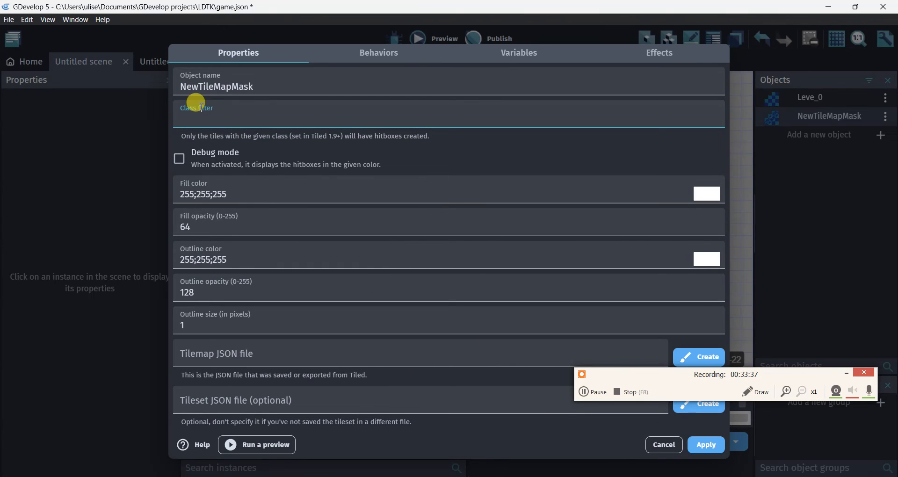
left_click(663, 447)
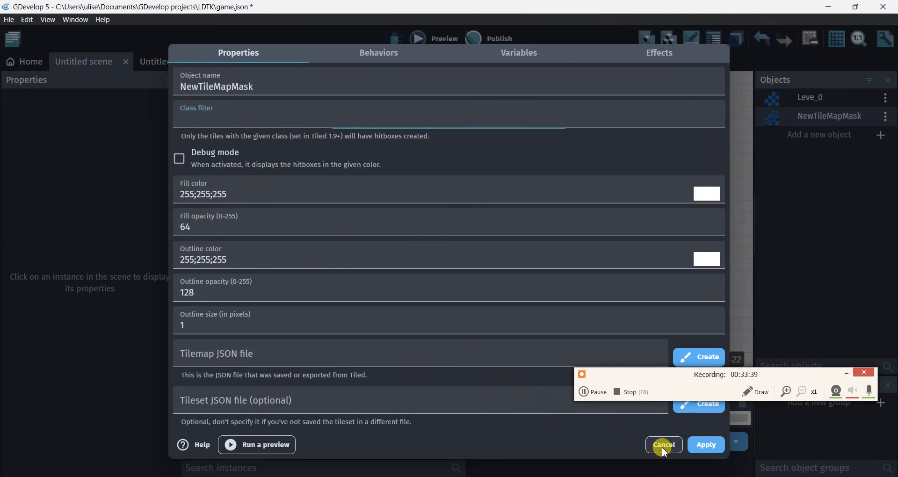
Switch to the Level_0.tmx map in Tiled and examine the Background layer's Class property.
left_click(657, 475)
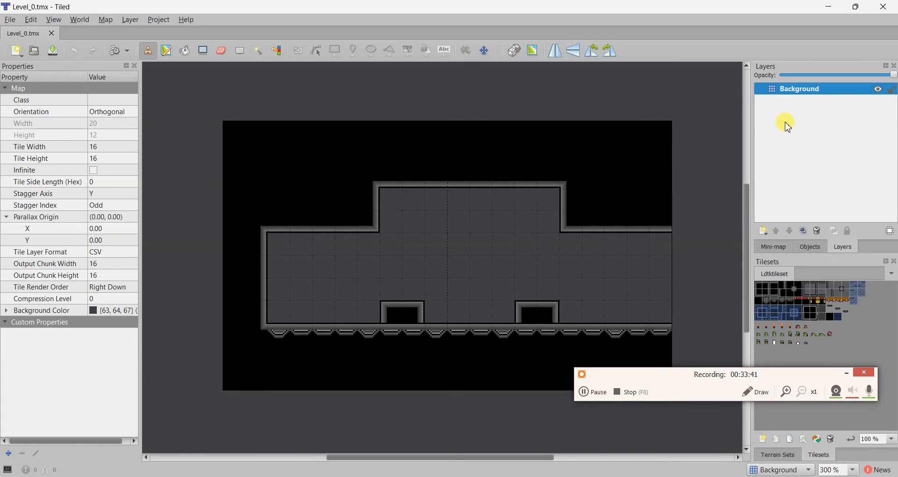
left_click(789, 93)
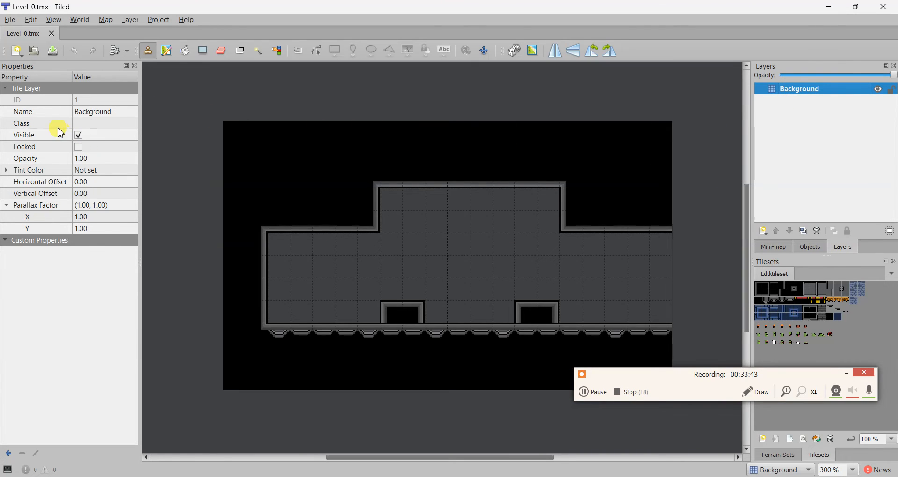
left_click(22, 123)
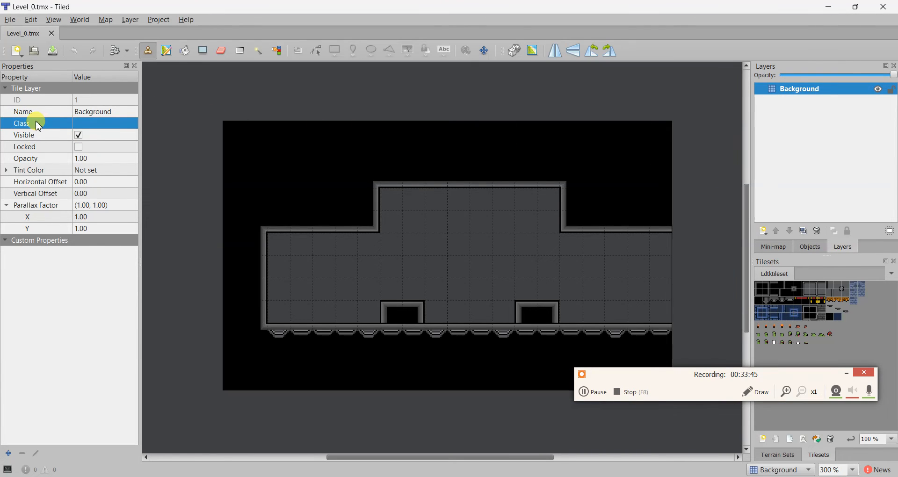
Add a new tile layer above the Background layer and name it Collisions.
left_click(766, 233)
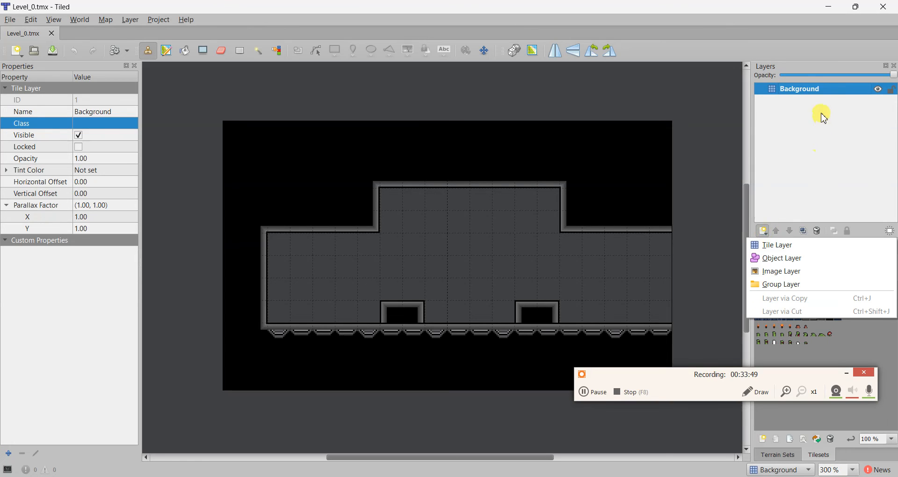
left_click(792, 236)
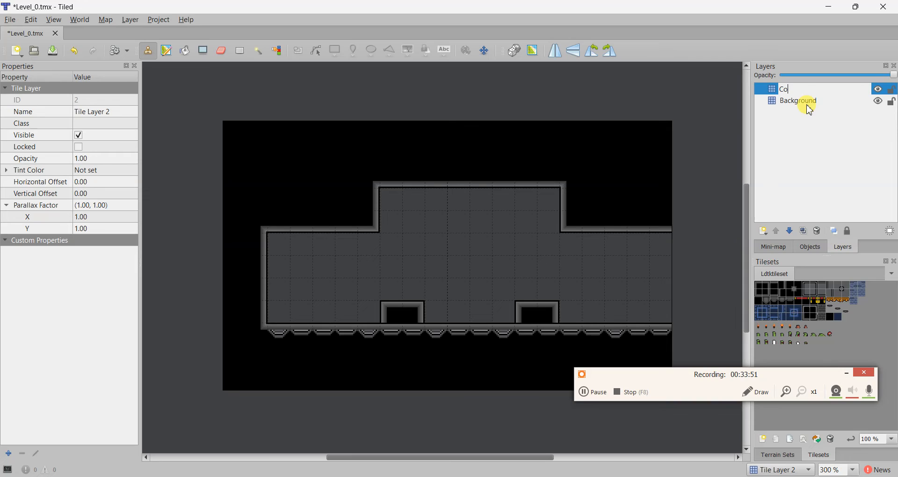
key("Return")
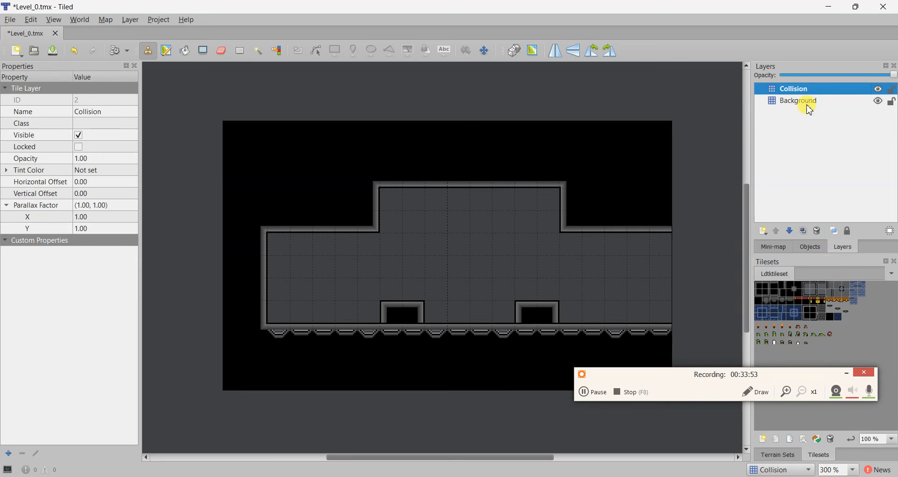
double_click(806, 90)
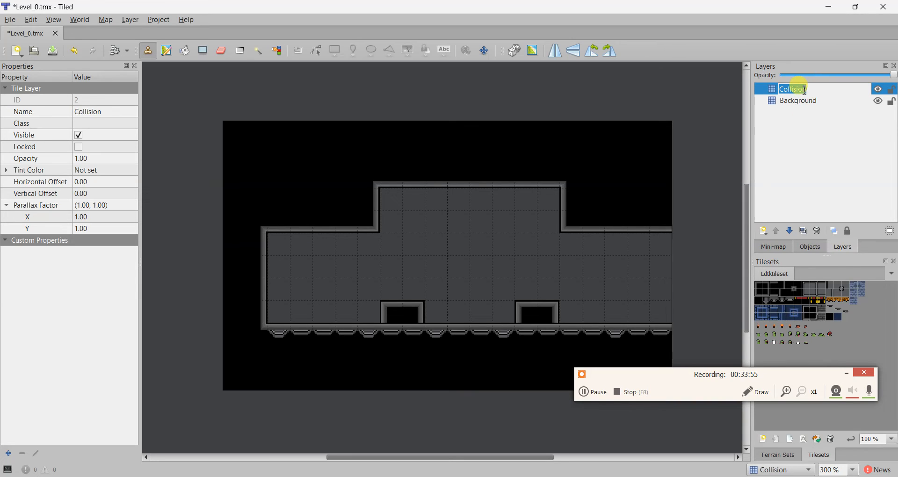
type("s")
key("Return")
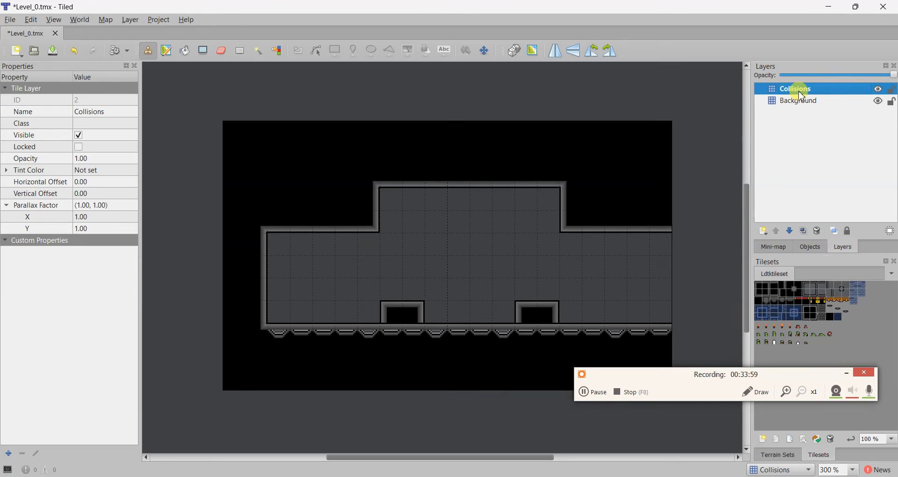
Set the Class property of the Collisions layer to Collisions.
left_click(800, 102)
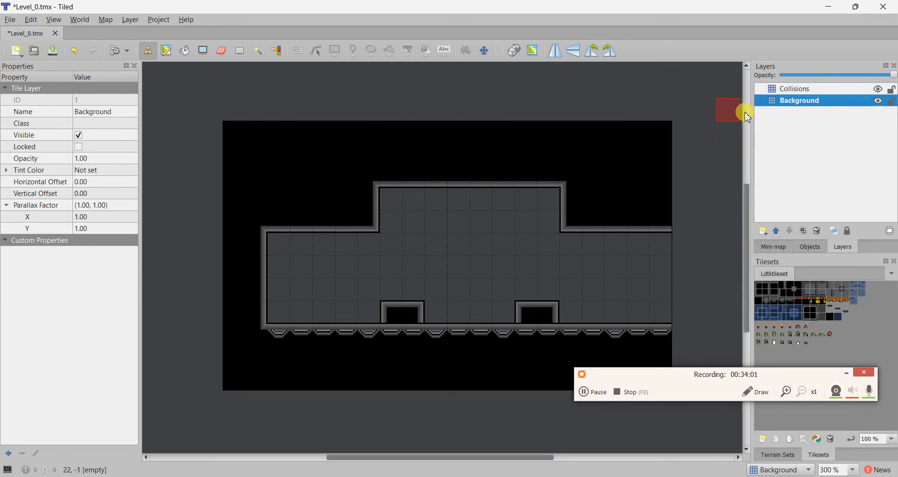
left_click(789, 89)
left_click(90, 123)
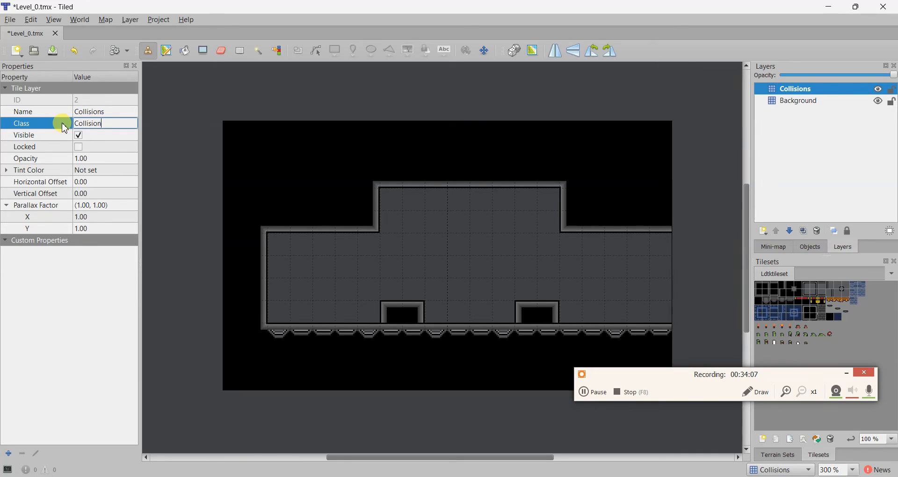
key("Return")
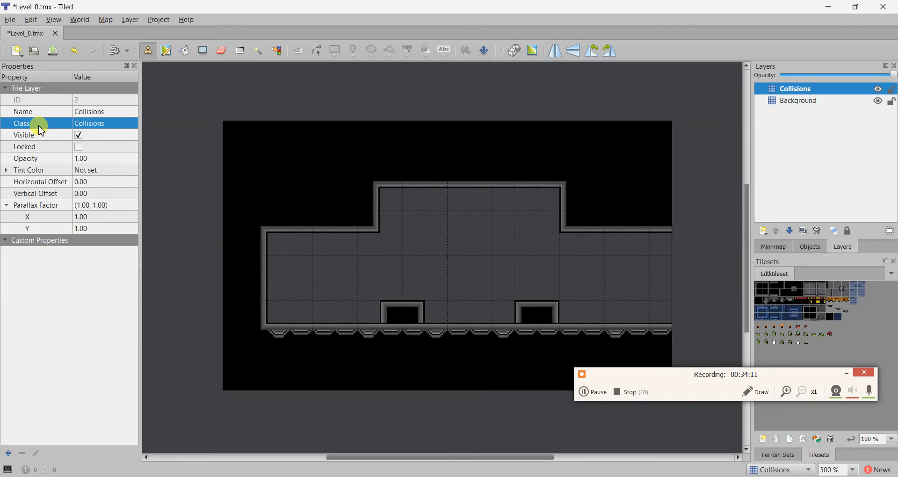
left_click(95, 123)
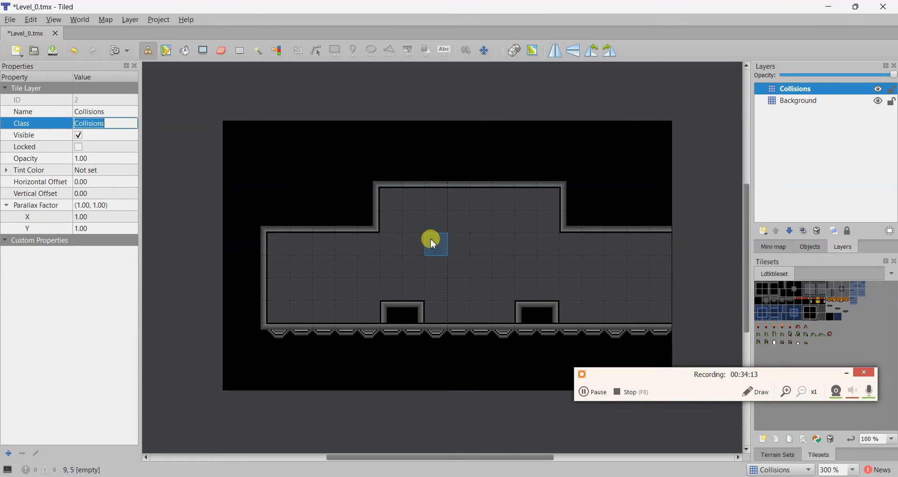
left_click(806, 87)
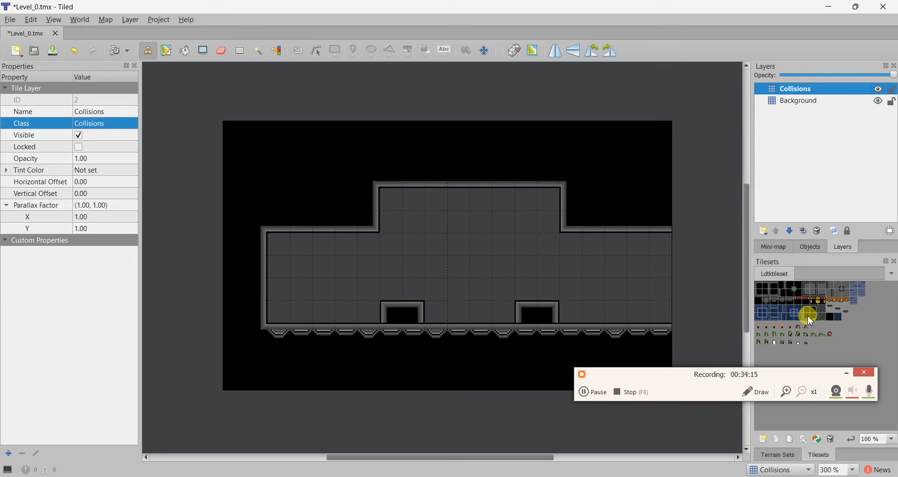
Paint the room's floor, side wall and stepped ceiling outline on the Collisions layer with the solid dark blue tile.
scroll(821, 330, "up", 4, "ctrl")
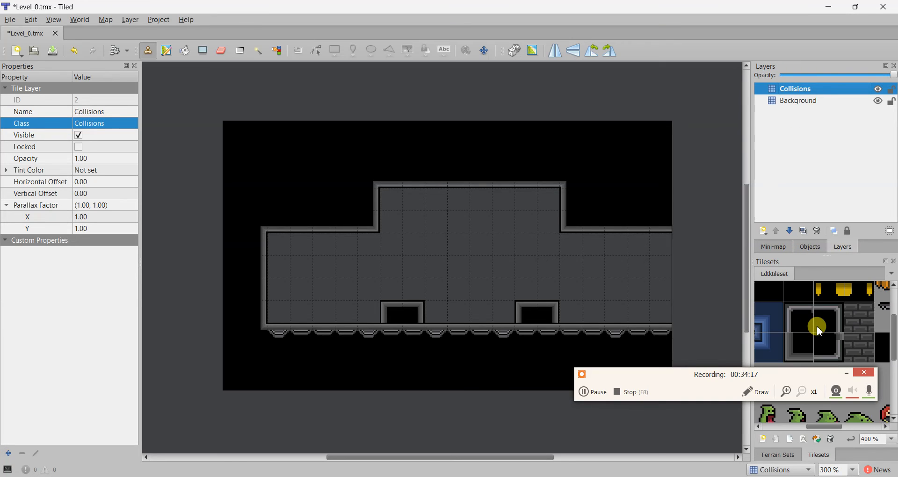
scroll(814, 330, "down", 3, "ctrl")
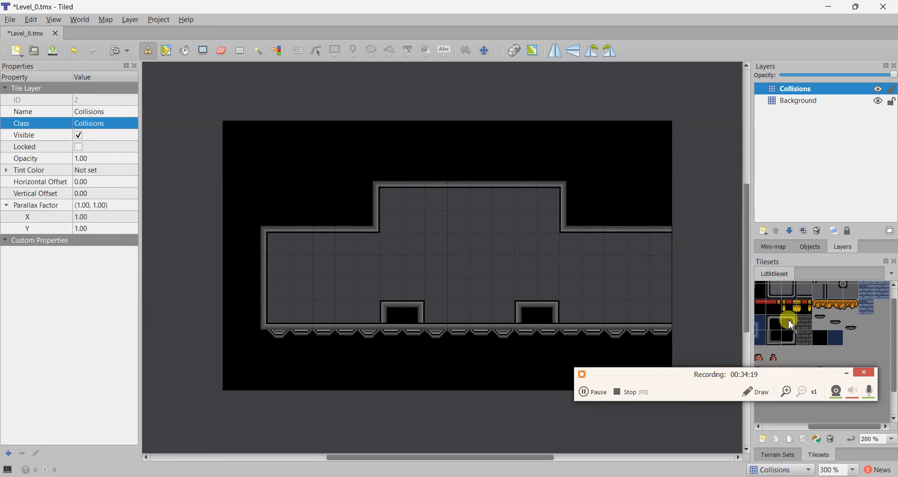
middle_click_drag(766, 338, 766, 333)
left_click(836, 345)
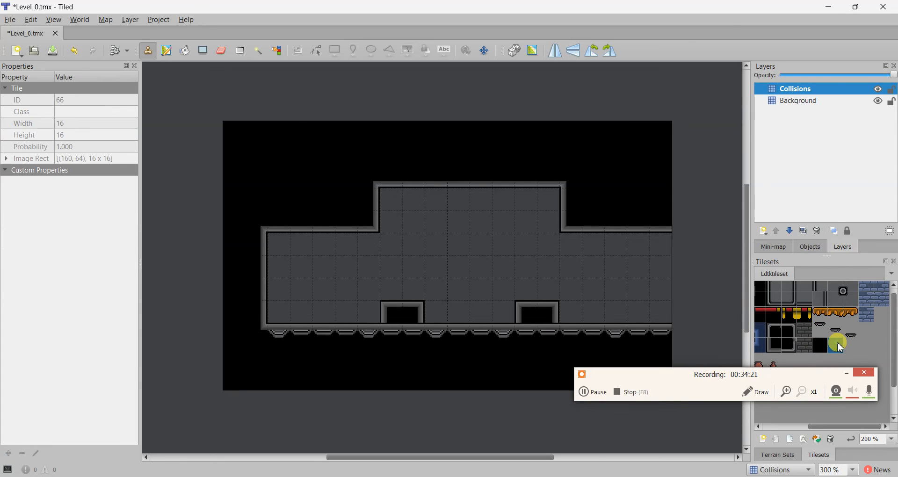
mouse_move(266, 332)
left_mouse_down()
mouse_move(648, 348)
mouse_move(657, 337)
left_mouse_up()
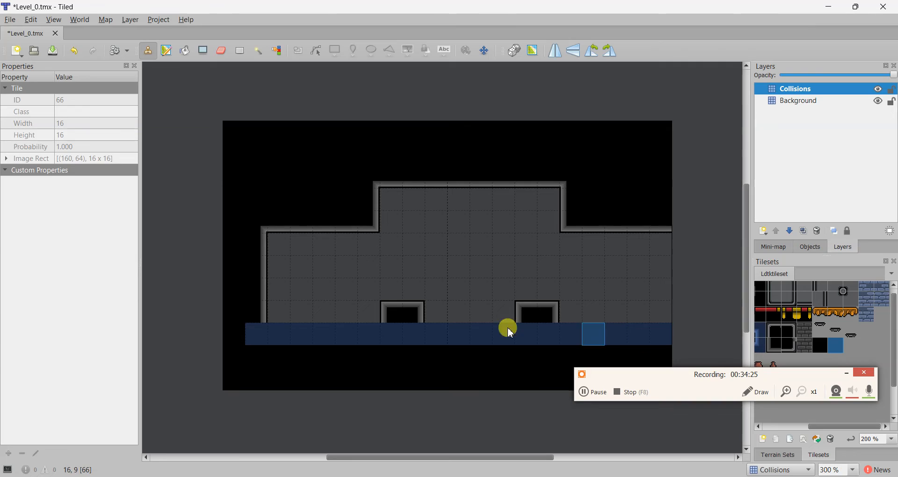
mouse_move(252, 307)
left_mouse_down()
mouse_move(265, 236)
mouse_move(350, 218)
mouse_move(368, 223)
mouse_move(367, 185)
mouse_move(397, 175)
mouse_move(557, 174)
mouse_move(570, 178)
mouse_move(574, 218)
mouse_move(660, 218)
left_mouse_up()
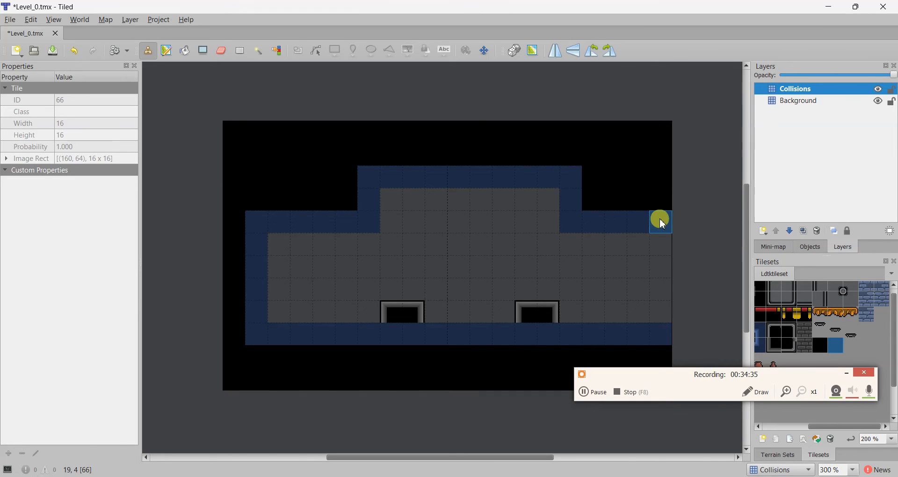
scroll(366, 358, "down", 5)
scroll(366, 358, "up", 5)
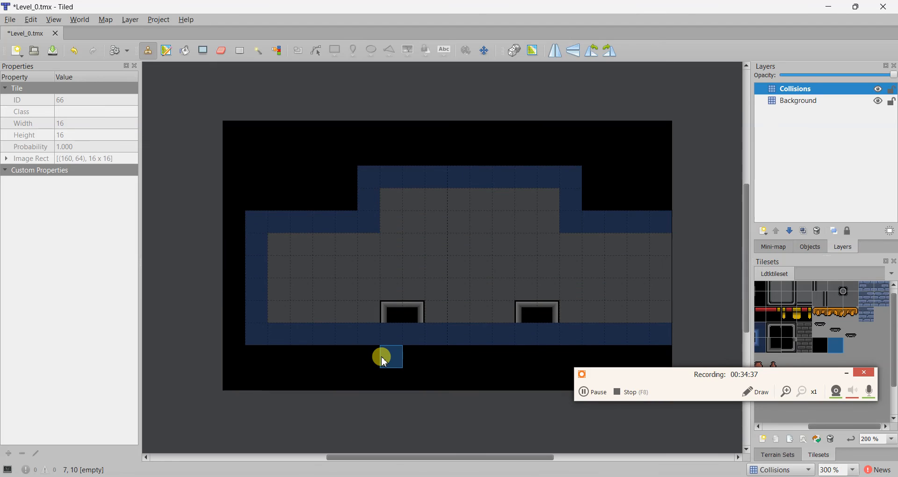
Hide the Background layer and export the map as Level_0_collisions.json to the project's assets/TilesJsons folder.
left_click(881, 102)
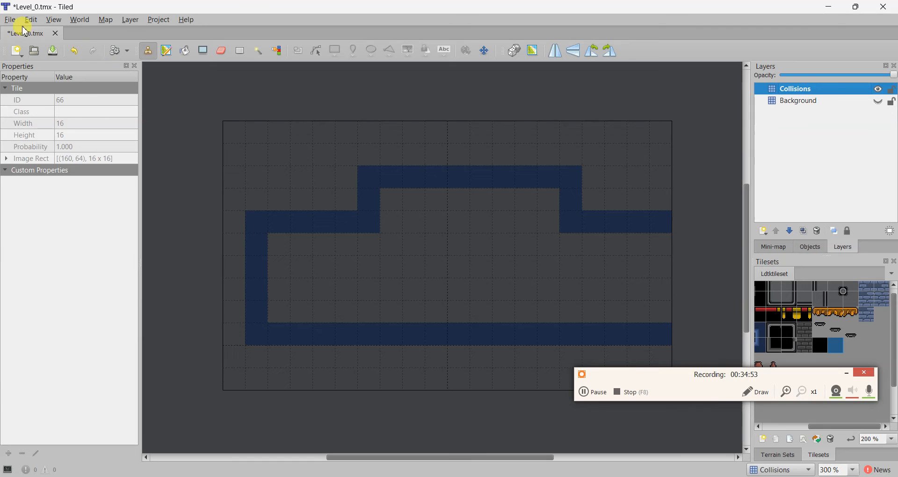
left_click(11, 21)
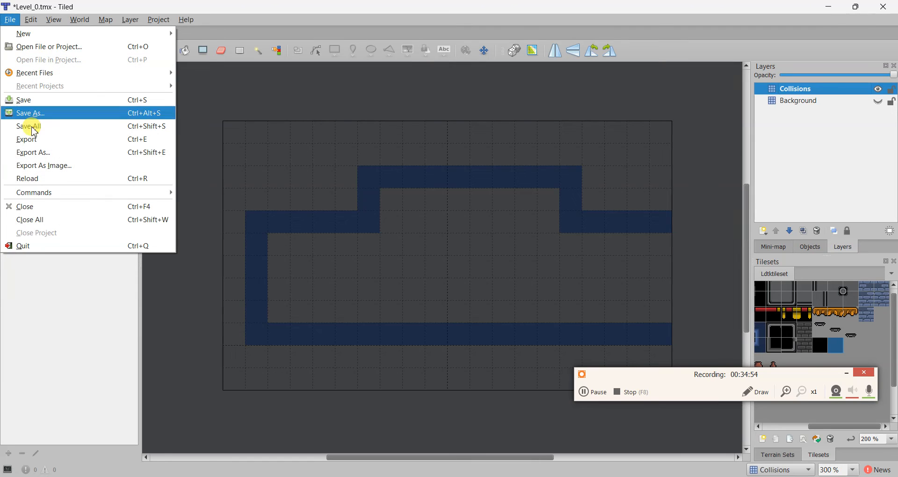
left_click(70, 157)
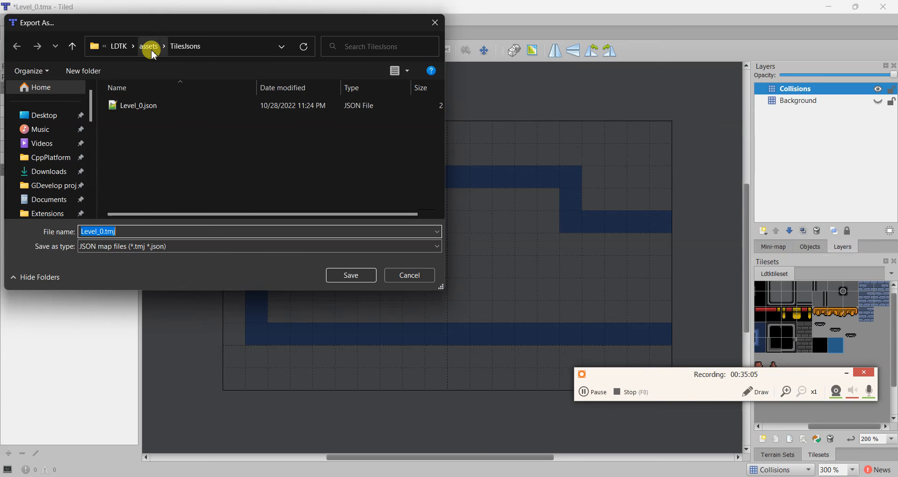
left_click(153, 231)
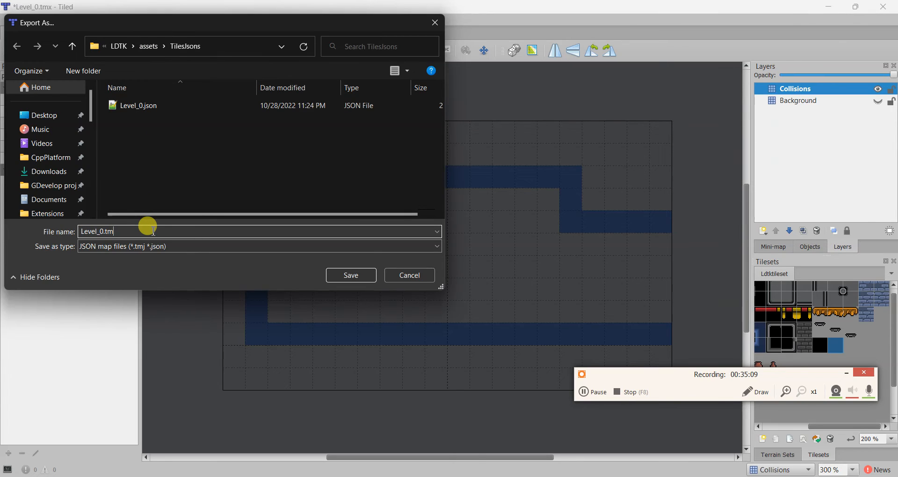
key("BackSpace")
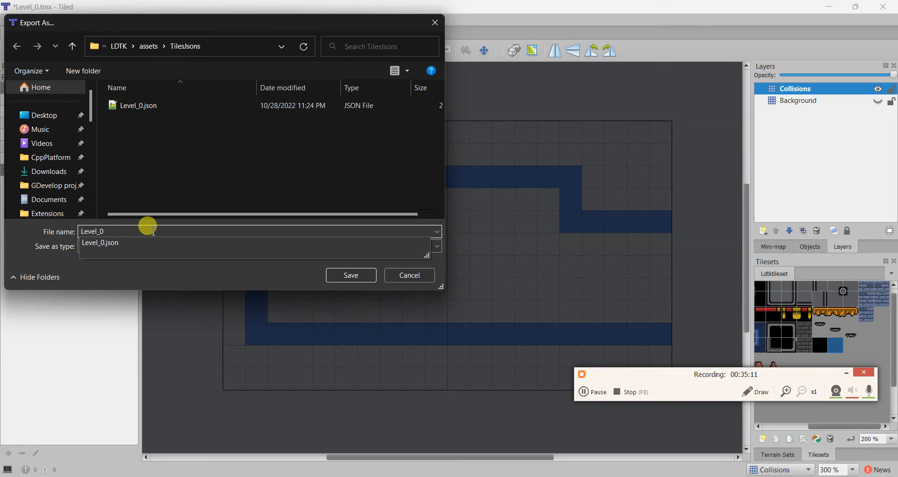
type("_collisions.json")
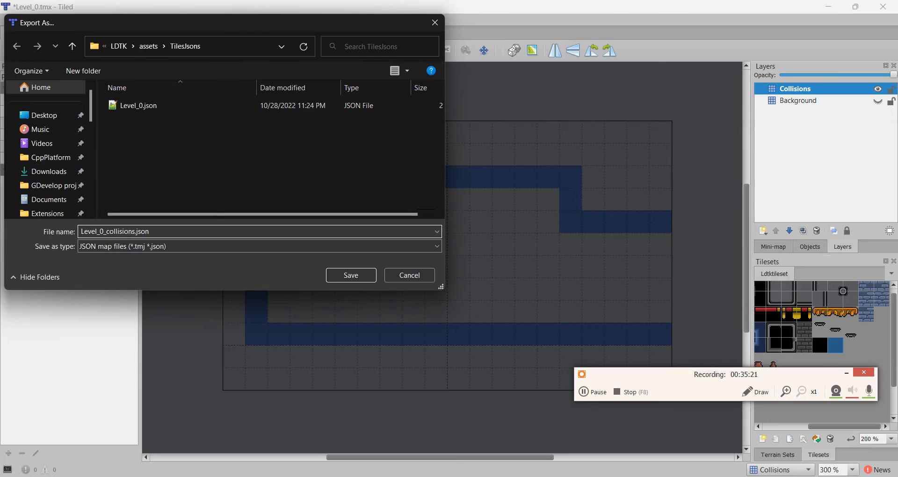
key("Return")
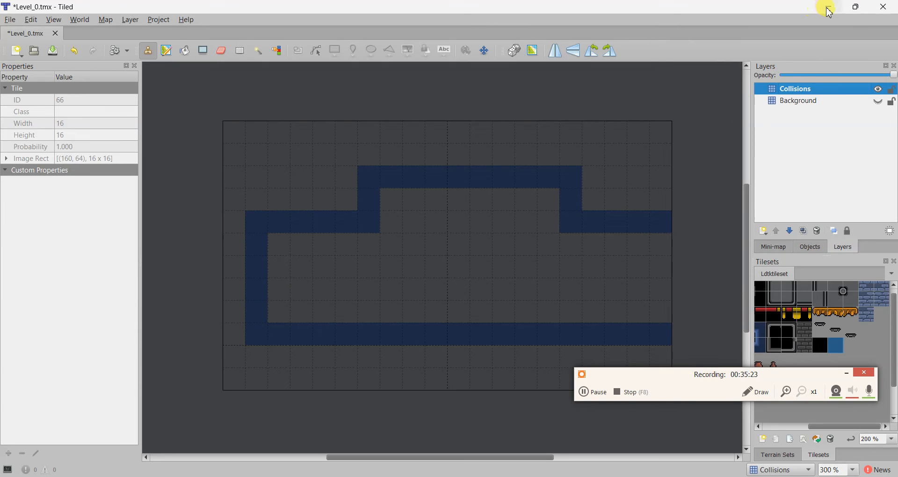
Return to the LDTK project in GDevelop and rename the NewTileMapMask object as Level_0_Collisions in its properties.
left_click(830, 8)
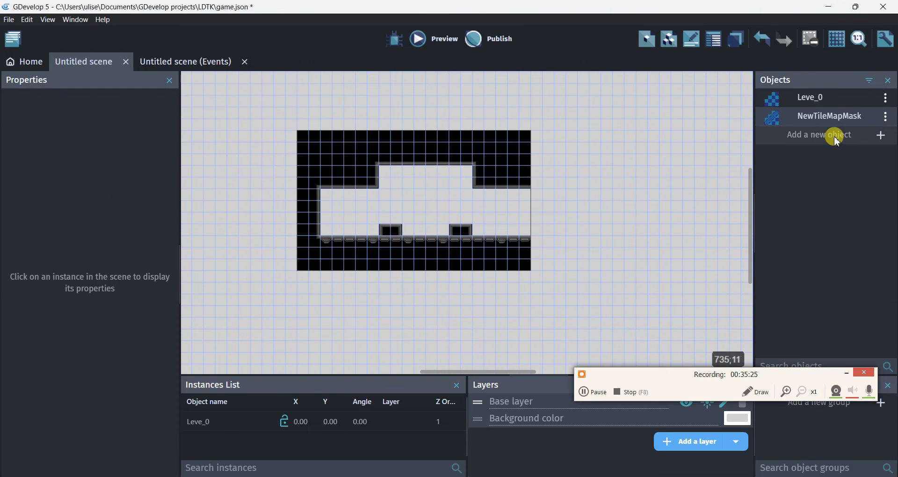
double_click(828, 117)
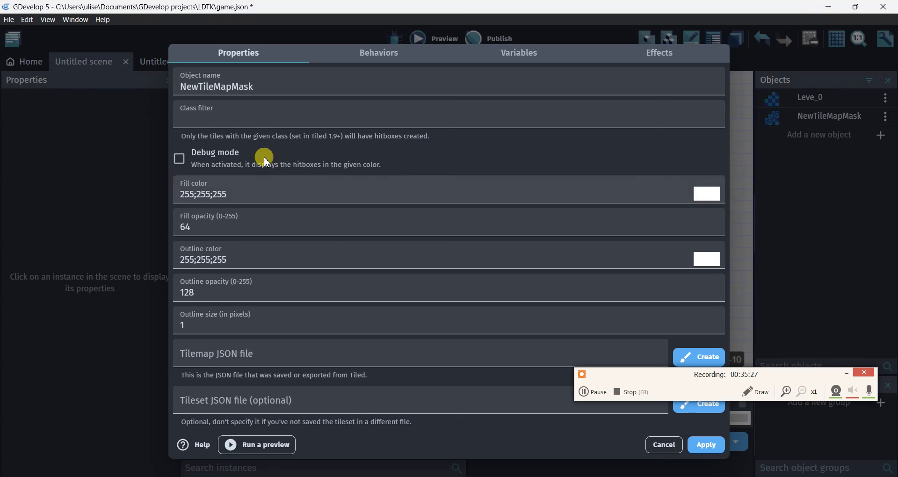
double_click(211, 87)
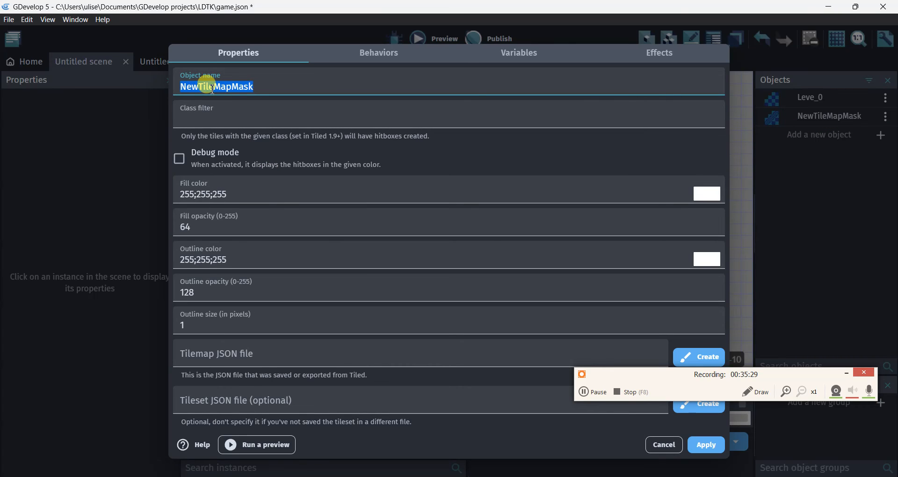
type("Level_0_Collisions")
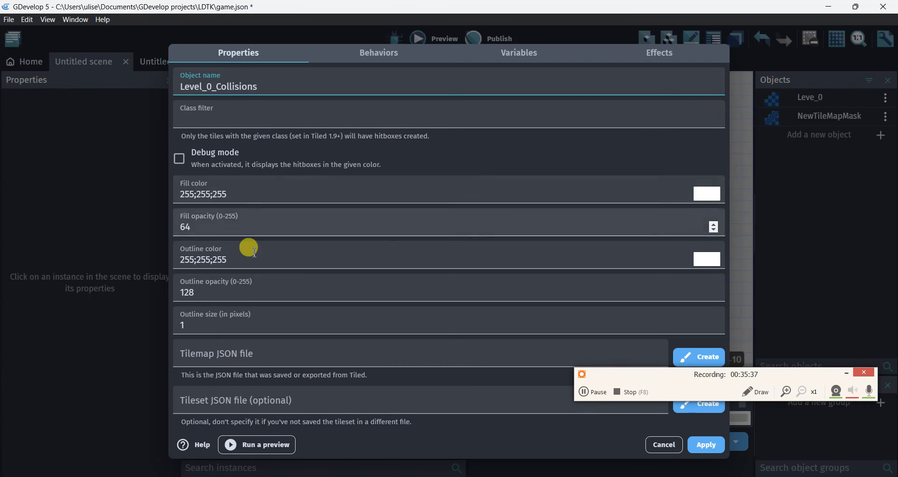
Choose Level_0.json from the TilesJsons folder as the collision mask's Tilemap JSON file.
left_click(265, 345)
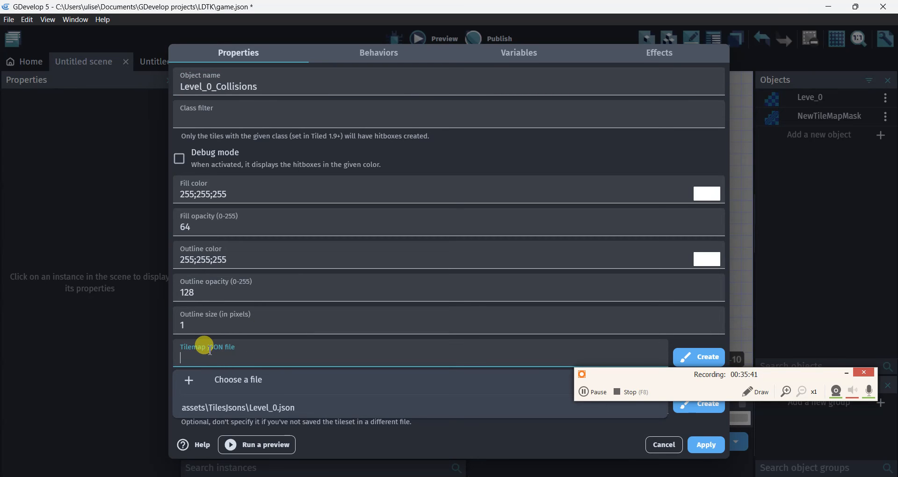
left_click(210, 377)
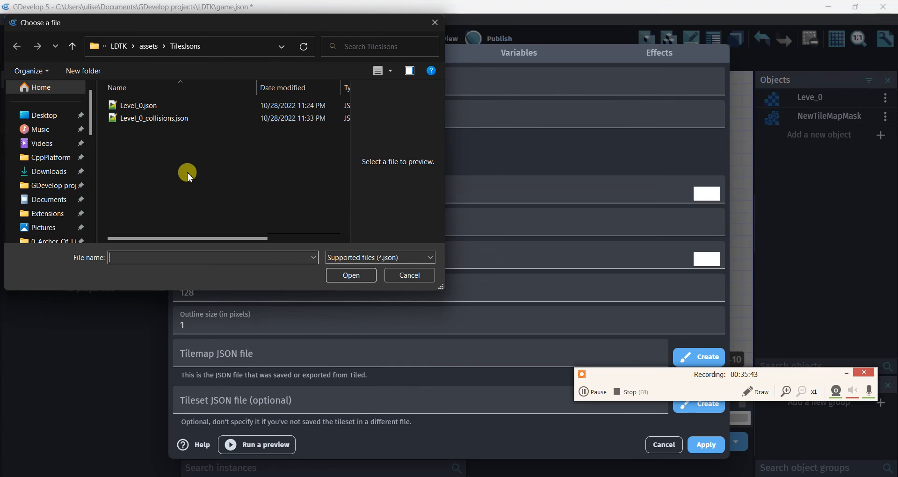
left_click(149, 113)
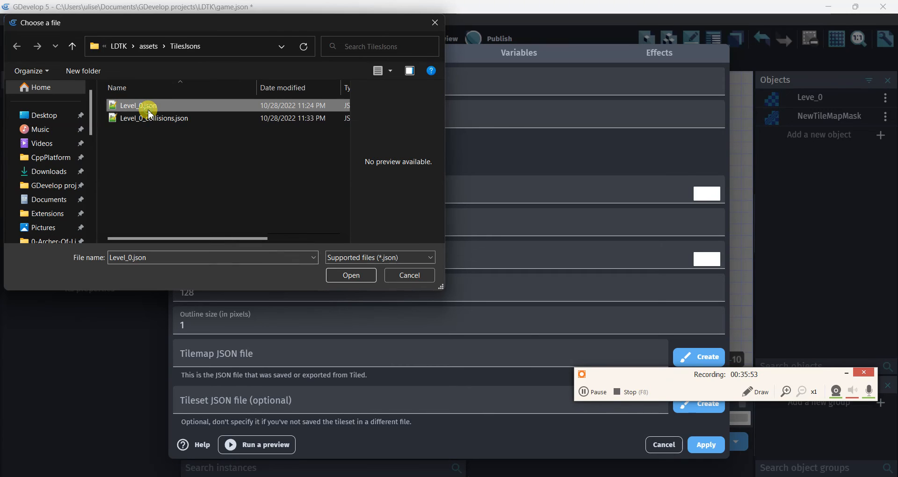
left_click(351, 275)
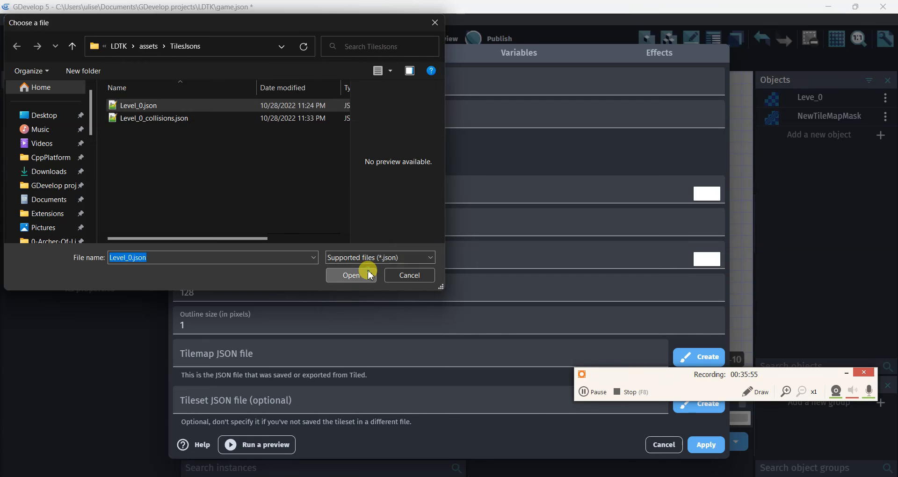
left_click(351, 427)
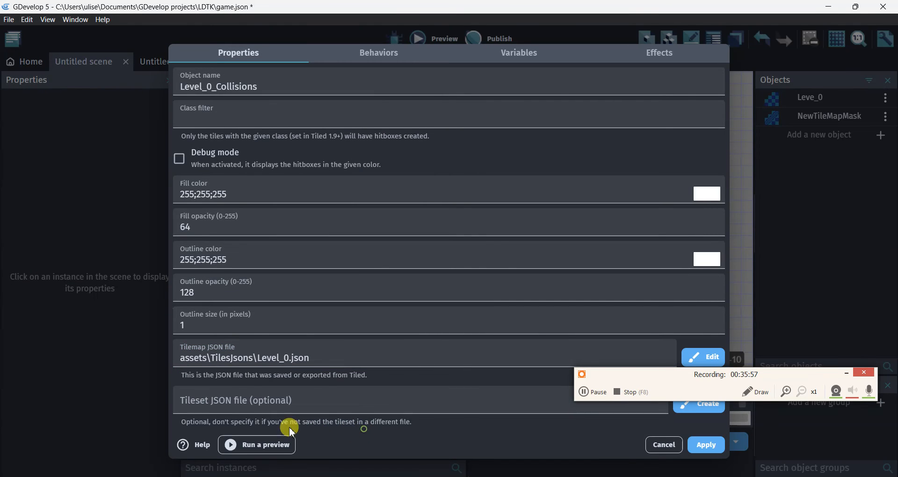
Choose Level_0_collisions.json as the collision mask's Tileset JSON file and apply the object's properties.
left_click(226, 400)
left_click(228, 428)
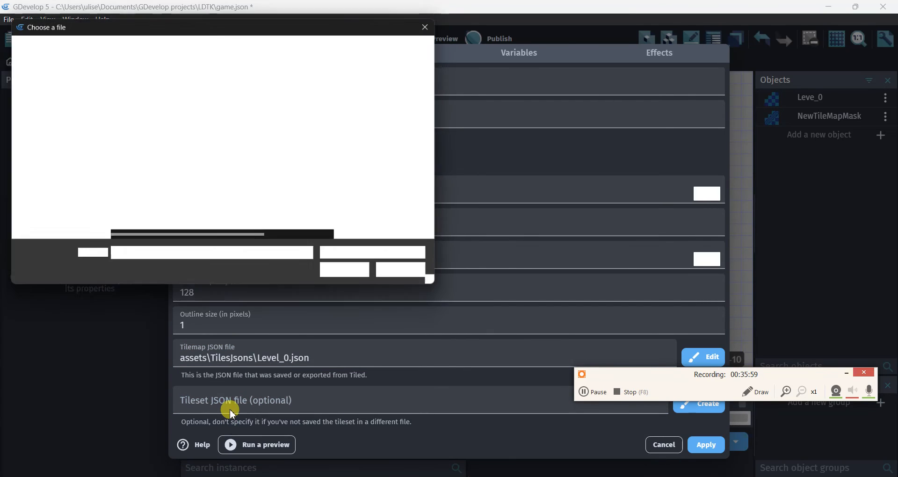
left_click(145, 117)
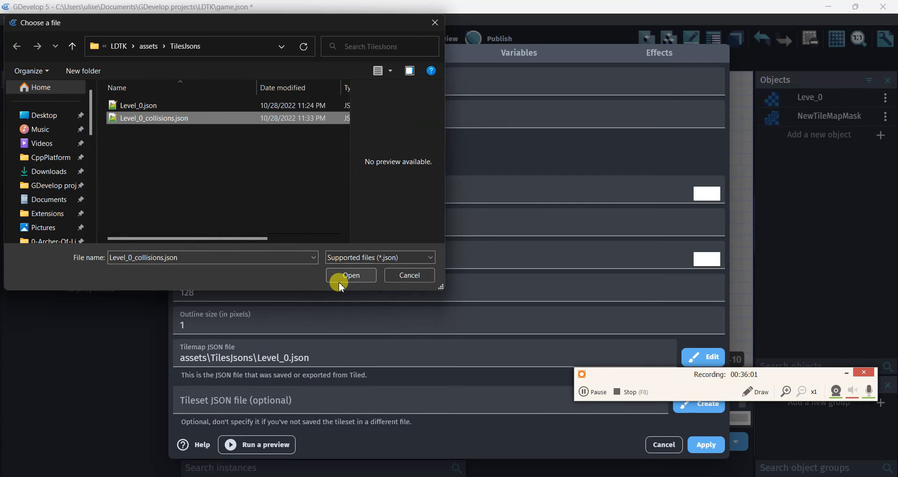
left_click(337, 277)
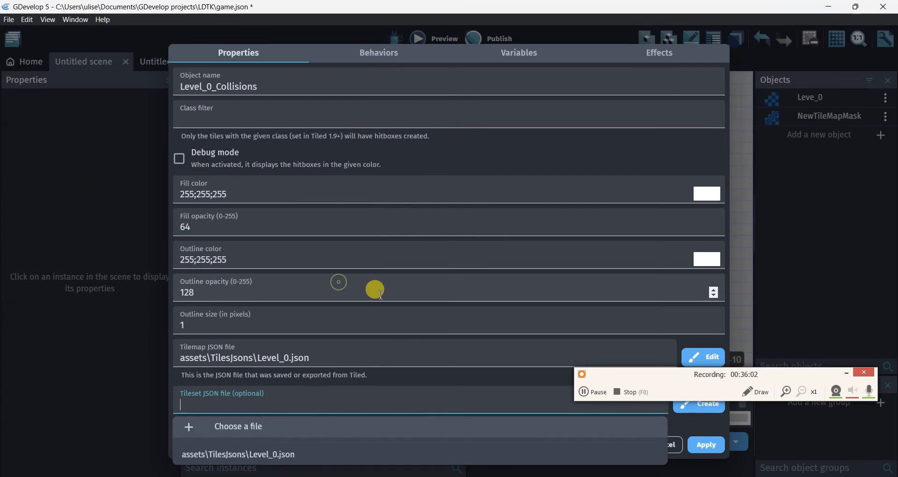
left_click(440, 346)
left_click(386, 322)
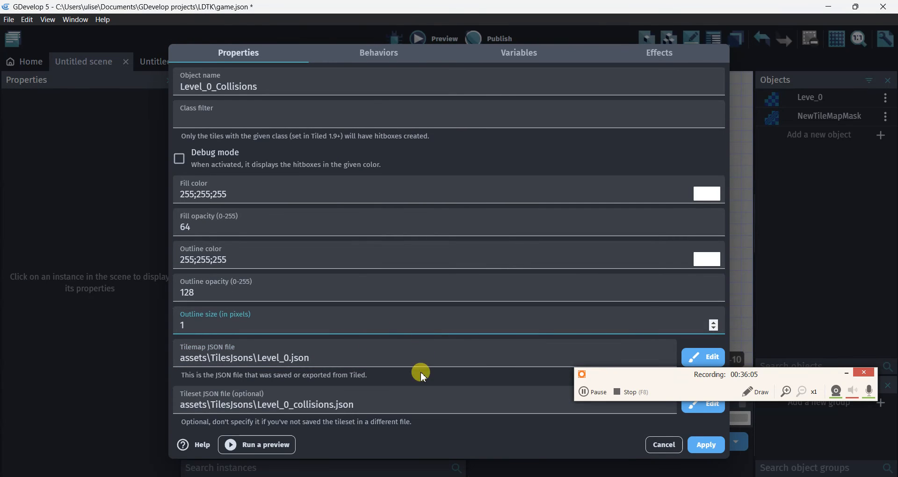
left_click(439, 432)
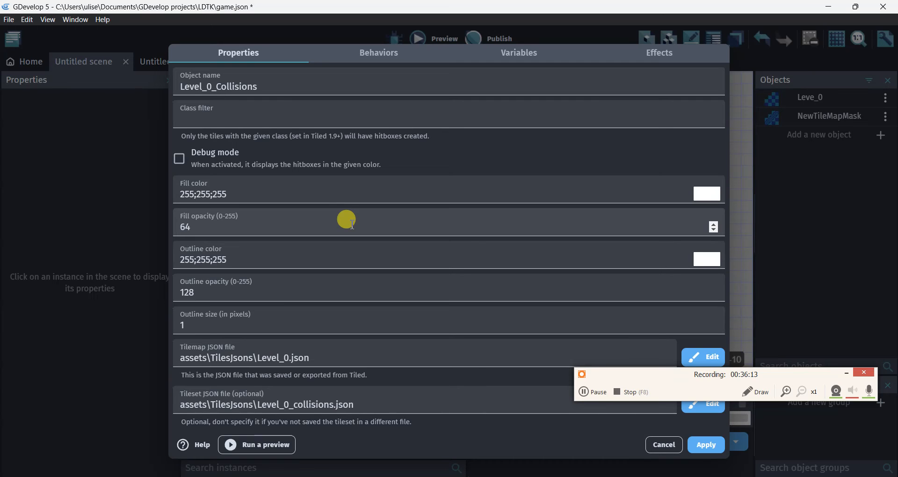
left_click(720, 444)
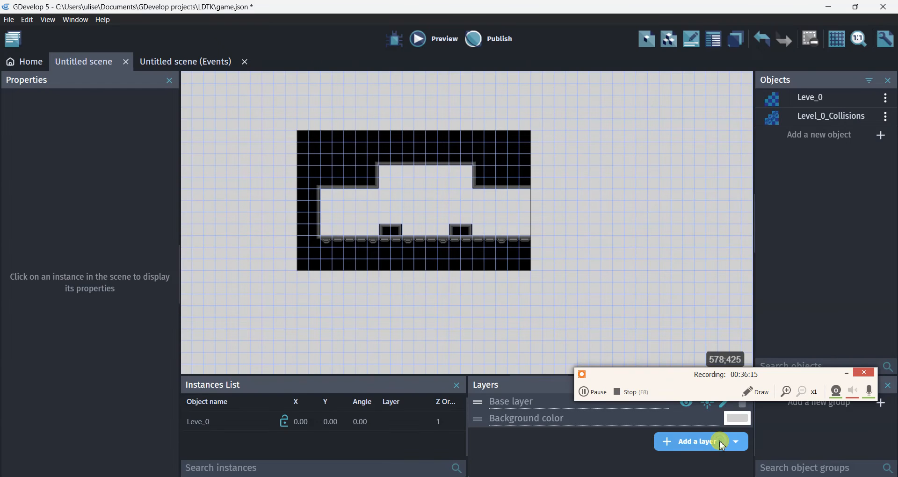
Place the Level_0_Collisions mask over the level at position 0, 0 and check the scene in a preview.
left_click_drag(776, 115, 333, 136)
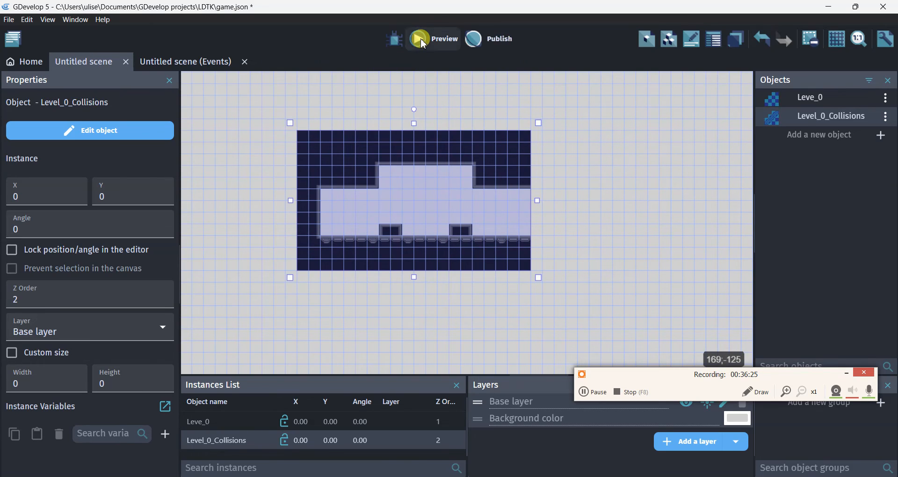
left_click(423, 41)
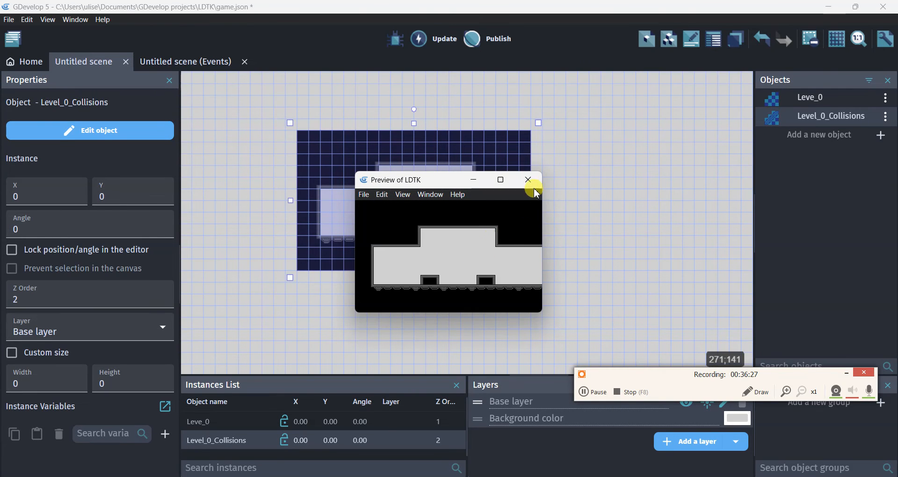
left_click(528, 180)
left_click(601, 236)
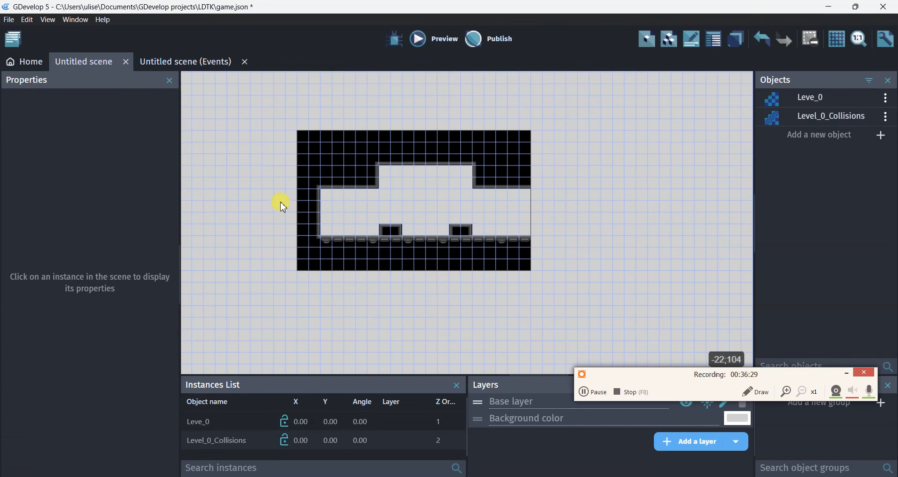
Add a new Sprite object from scratch and name it Player.
right_click(580, 165)
left_click(608, 198)
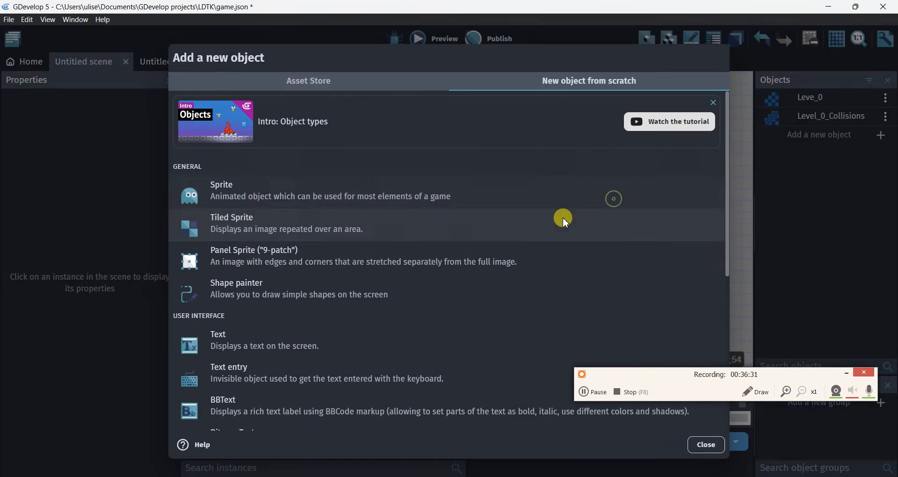
left_click(263, 199)
left_click(287, 91)
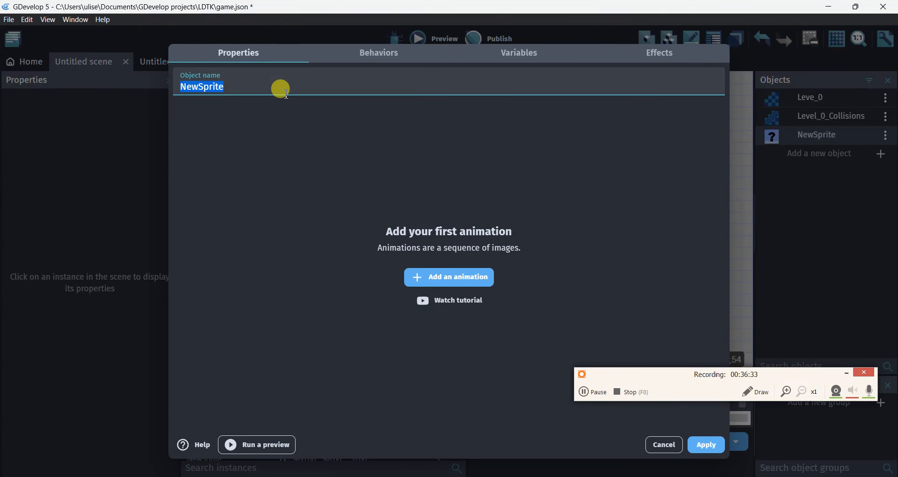
type("Pl")
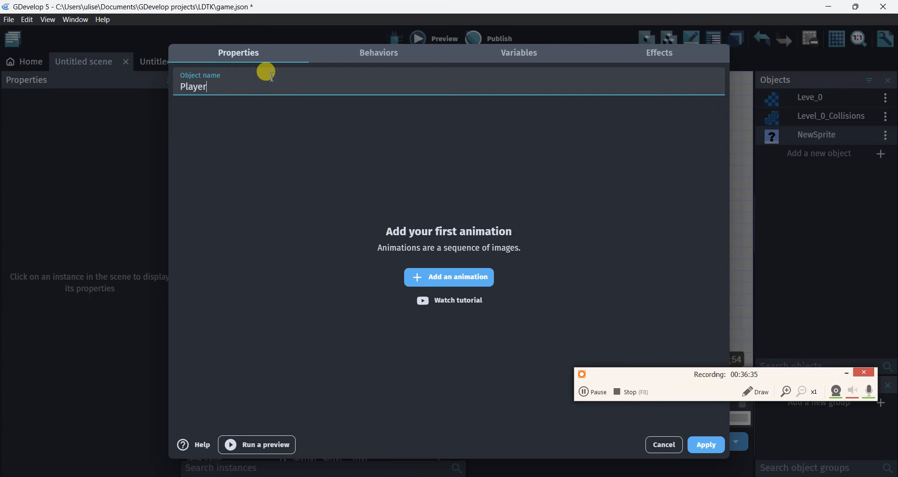
type("ayer")
Add an animation to the Player and start its image in Piskel, named player, on an 8 x 8 px canvas.
left_click(422, 276)
left_click(198, 168)
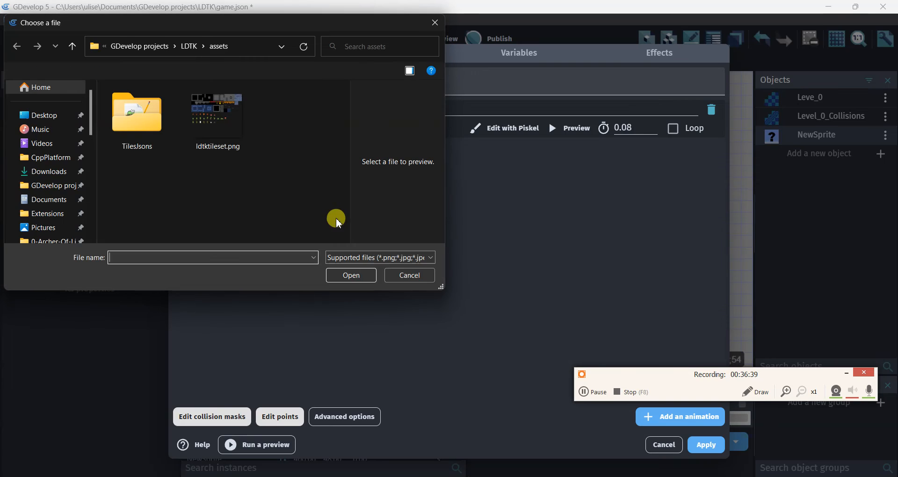
left_click(410, 275)
left_click(505, 128)
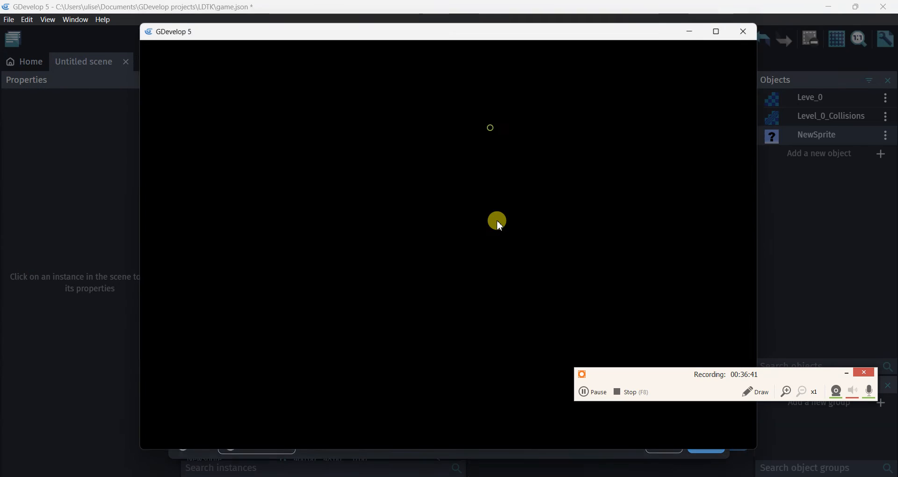
left_click(388, 47)
double_click(387, 46)
type("player")
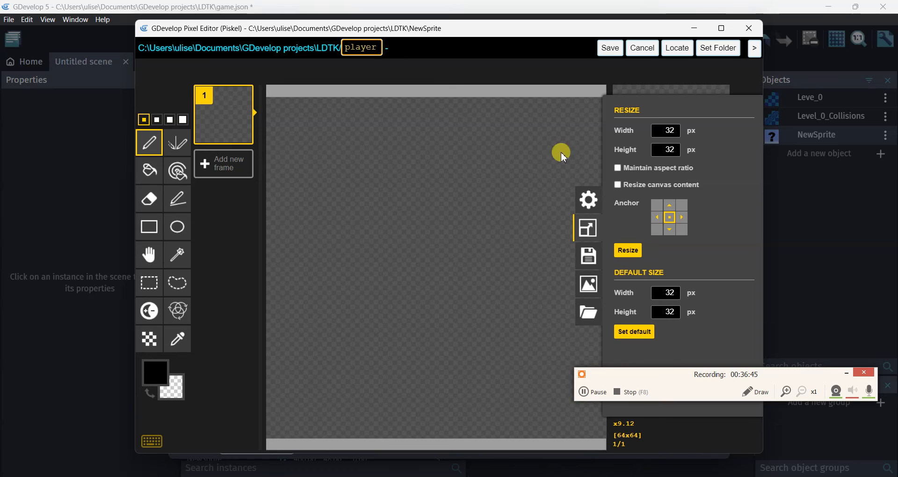
double_click(663, 131)
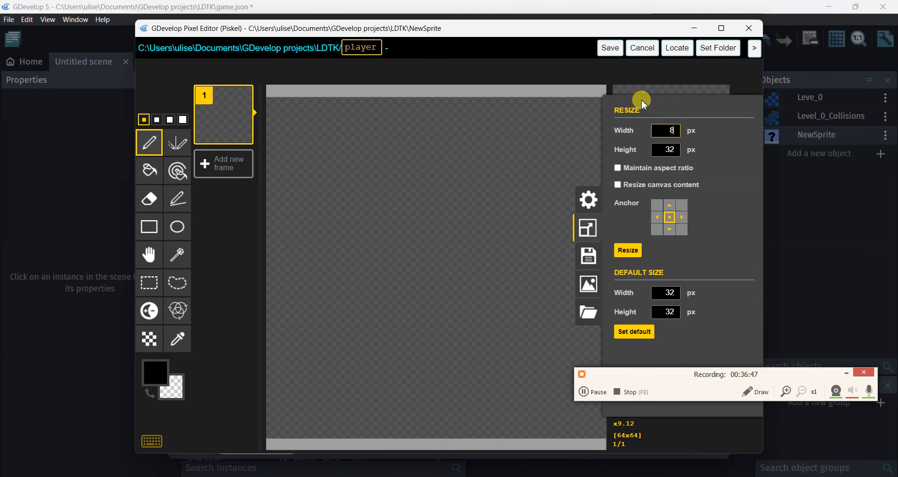
key("Return")
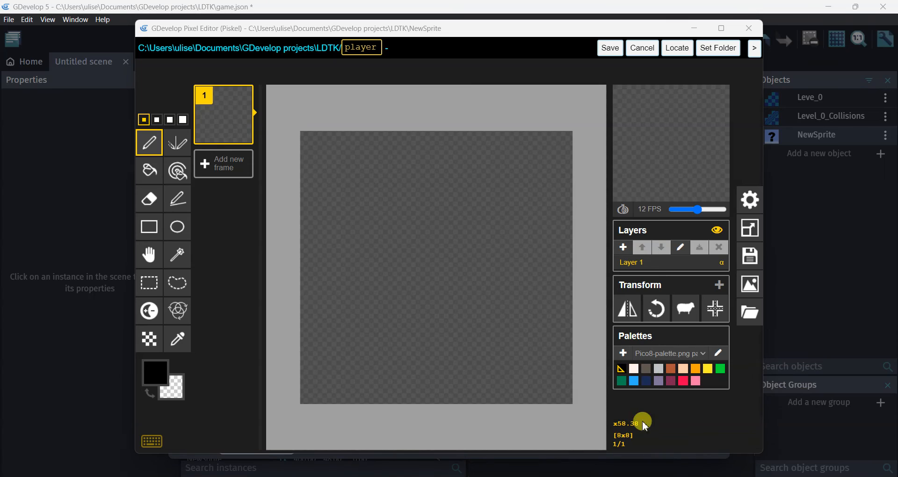
Draw the character's black outline along the canvas edges, with a notched lower right side and an open bottom.
left_click(558, 375)
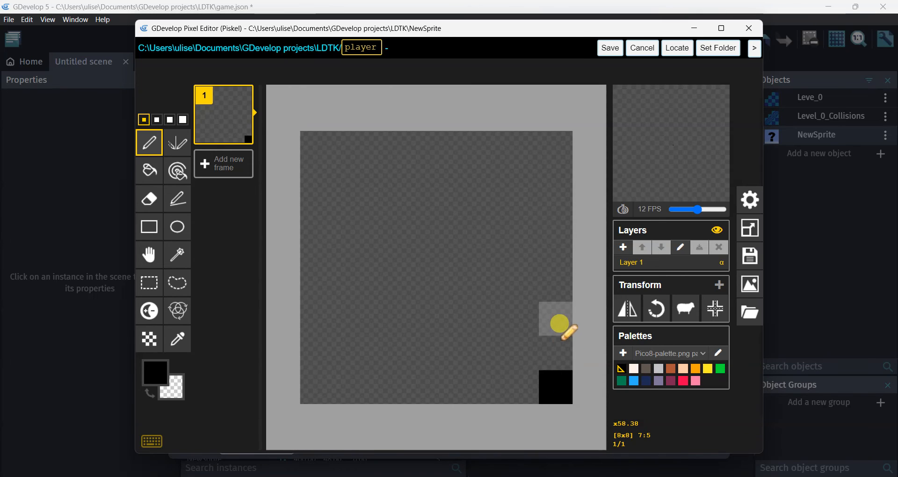
left_click(535, 367)
left_click(565, 347)
mouse_move(527, 321)
left_mouse_down()
mouse_move(528, 292)
mouse_move(545, 276)
mouse_move(536, 136)
mouse_move(357, 150)
mouse_move(316, 287)
mouse_move(317, 388)
left_mouse_up()
right_click(562, 375)
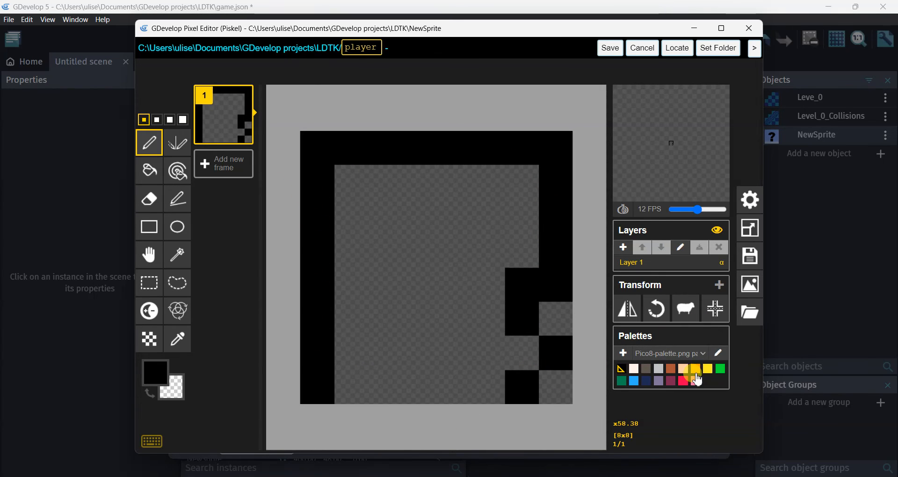
Paint two blue eye pixels and one pink pixel between and below them.
left_click(634, 381)
left_click(522, 217)
left_click(454, 216)
left_click(694, 384)
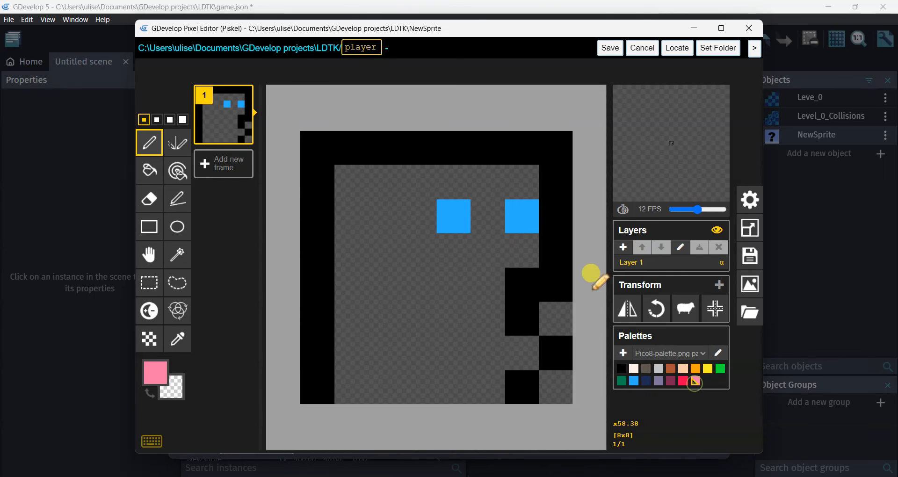
left_click(466, 242)
left_click(474, 247)
right_click(442, 248)
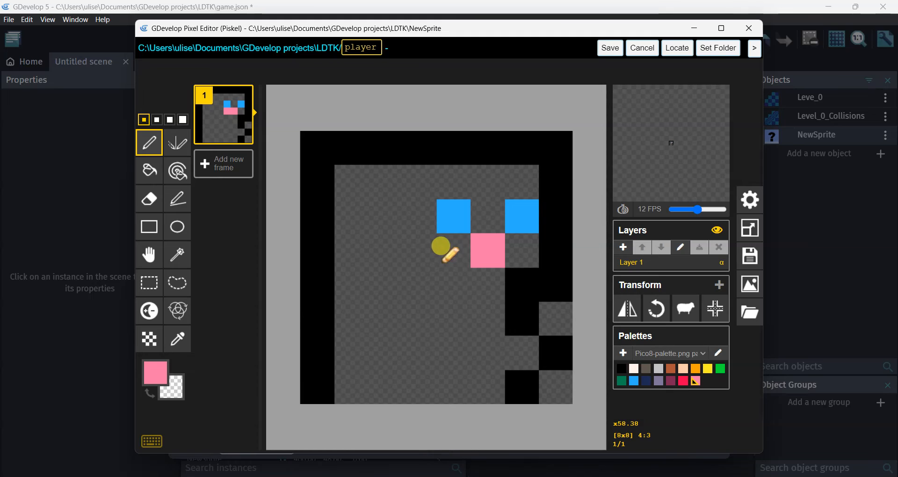
Paint yellow hair along the inside of the outline, across the head and down its left side.
left_click(708, 369)
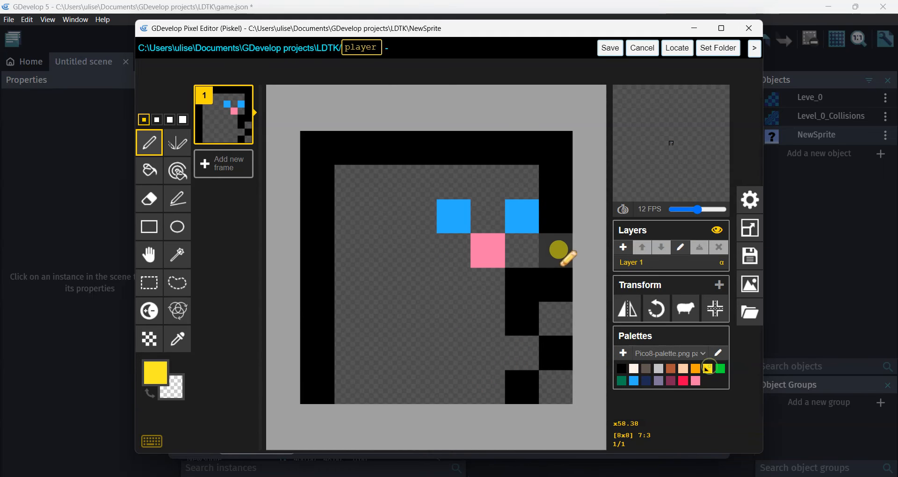
left_click(533, 251)
mouse_move(514, 183)
left_mouse_down()
mouse_move(445, 173)
mouse_move(366, 182)
mouse_move(352, 322)
left_mouse_up()
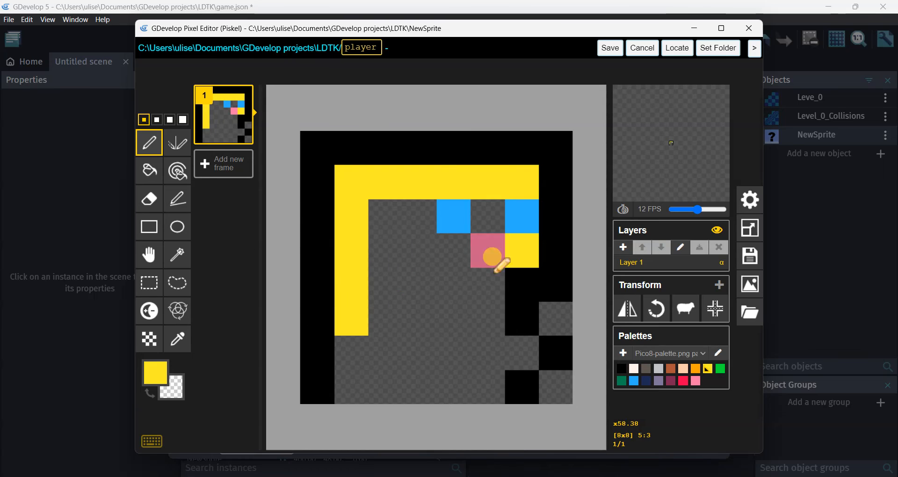
Fill the face around the eyes with peach and thicken the yellow hair up to the face.
left_click(683, 369)
left_click(524, 248)
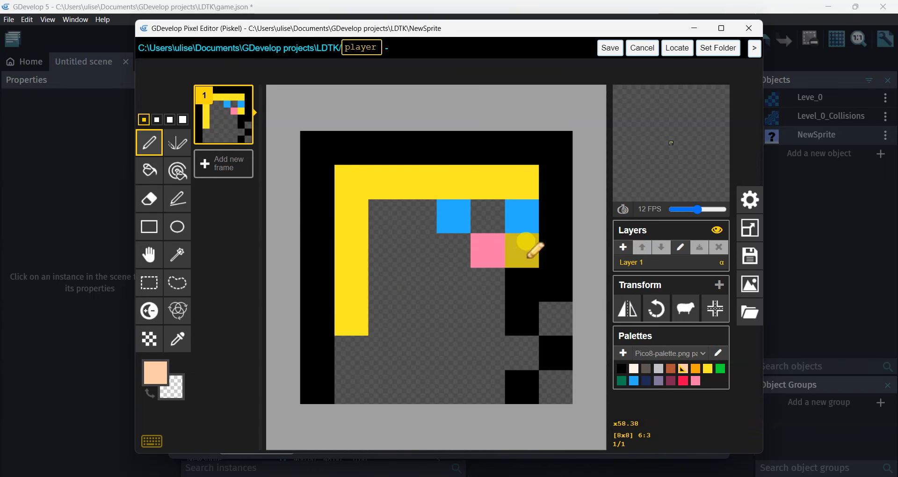
left_click(492, 210)
mouse_move(526, 269)
left_mouse_down()
mouse_move(532, 276)
mouse_move(467, 276)
mouse_move(427, 237)
mouse_move(437, 276)
left_mouse_up()
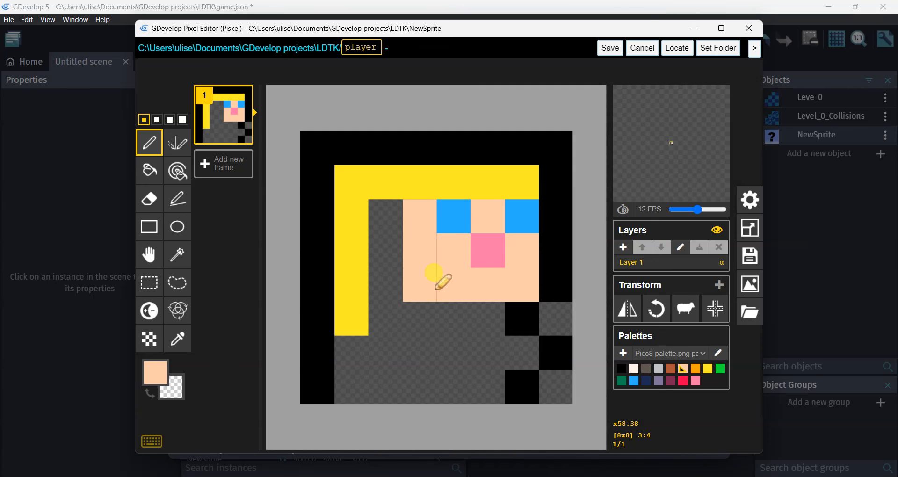
left_click(708, 369)
left_click_drag(377, 211, 388, 283)
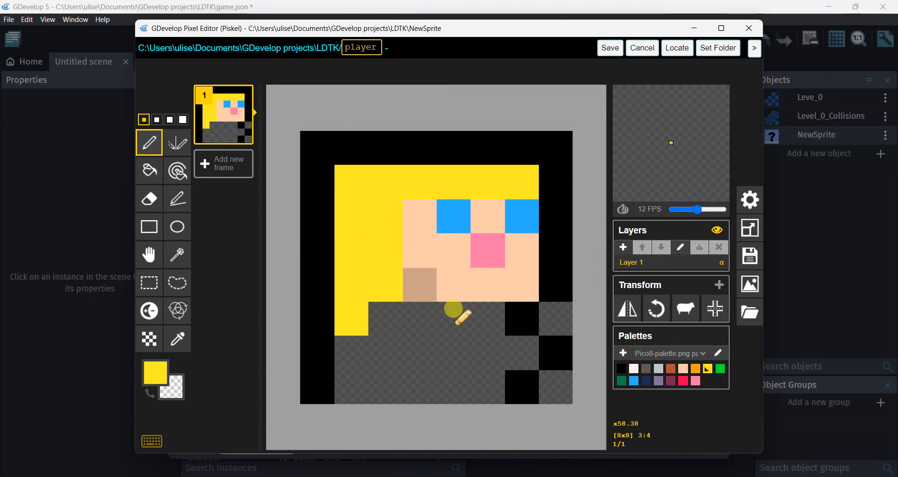
Fill the body below the head with dark green and paint two brown feet on its bottom row.
left_click(621, 381)
left_click_drag(473, 315, 341, 315)
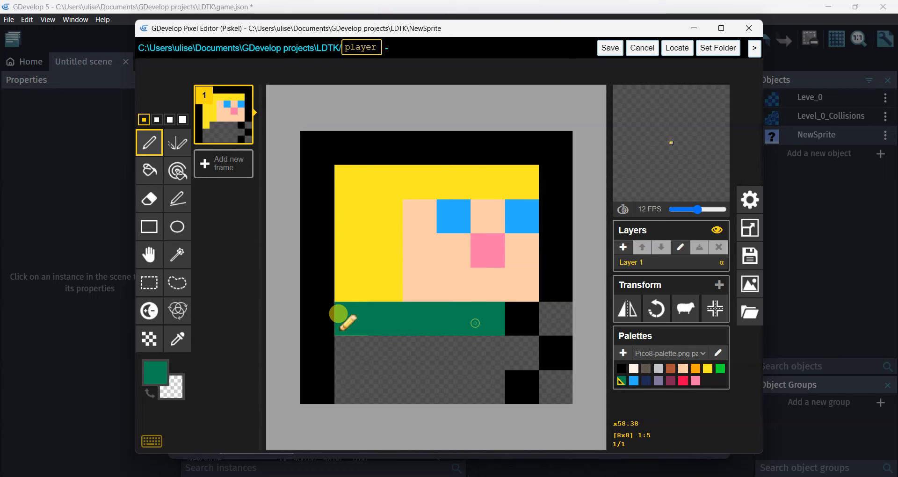
left_click_drag(351, 347, 518, 345)
left_click_drag(491, 372, 341, 372)
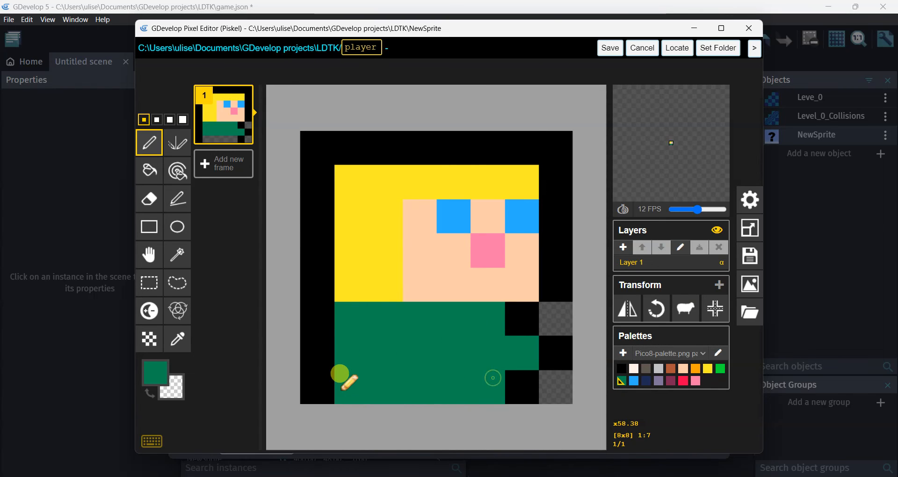
left_click(671, 369)
left_click(487, 387)
left_click(356, 377)
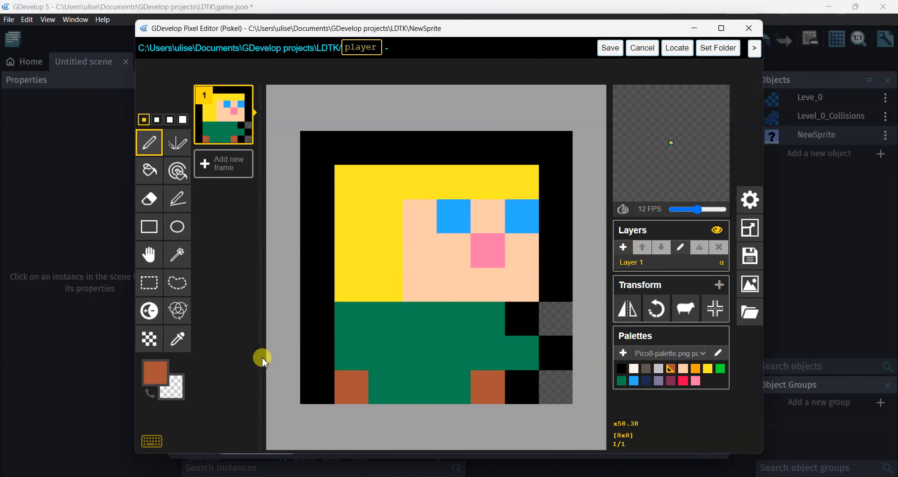
Erase the outline to the left of the green body and try a two-pixel brown arm at shoulder height.
right_click_drag(308, 332, 309, 367)
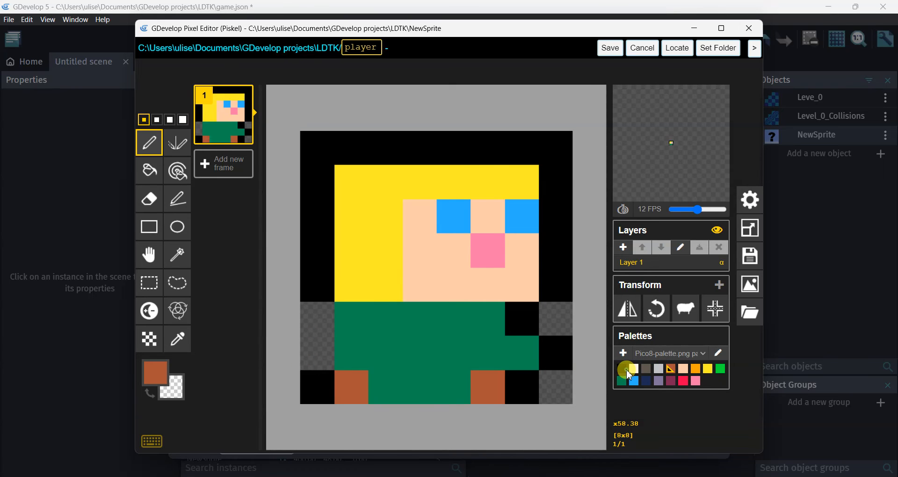
left_click(316, 318)
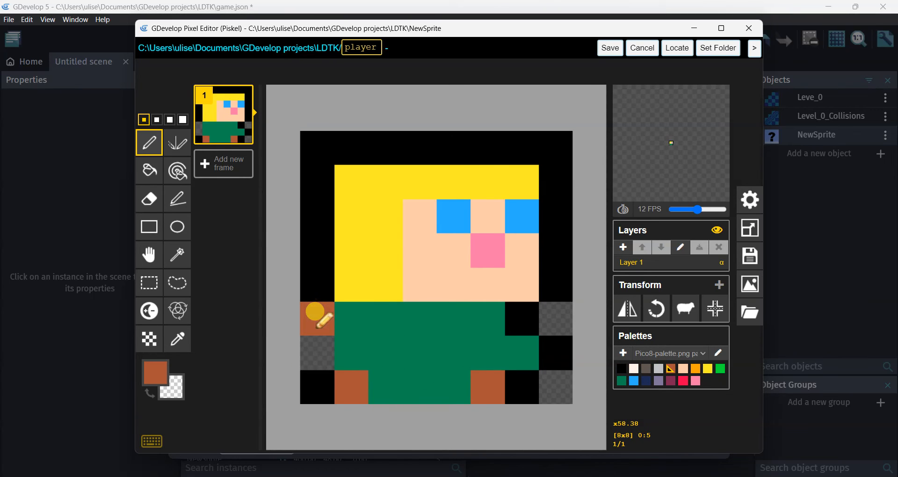
left_click(343, 321)
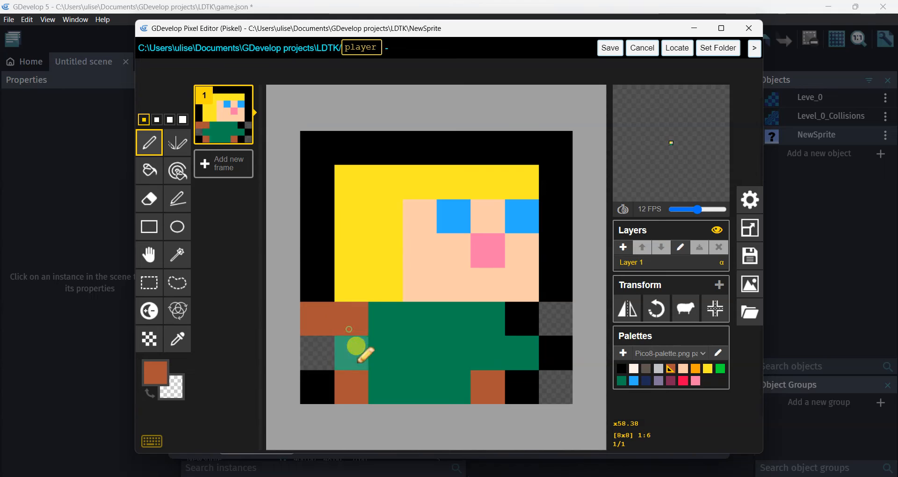
Paint the body's left side and the row directly under the head black, and save the player sprite.
left_click(619, 370)
mouse_move(336, 314)
left_mouse_down()
mouse_move(340, 337)
mouse_move(314, 346)
left_mouse_up()
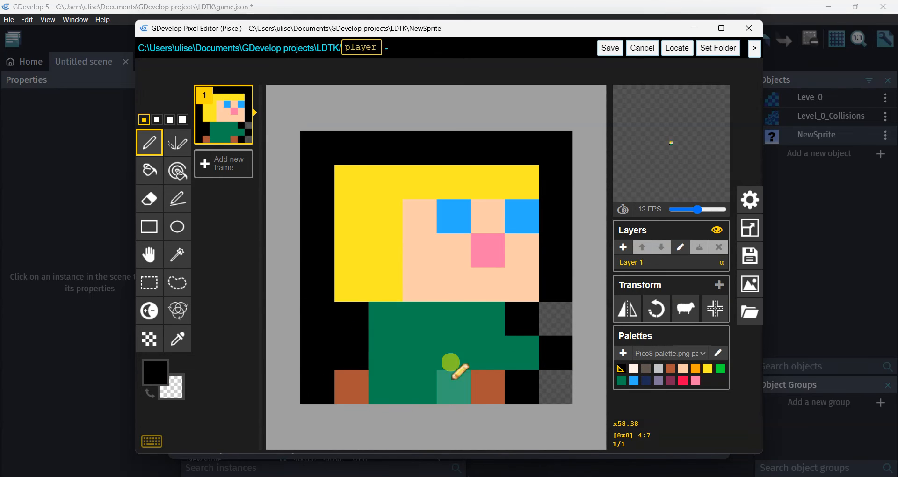
left_click_drag(487, 321, 372, 323)
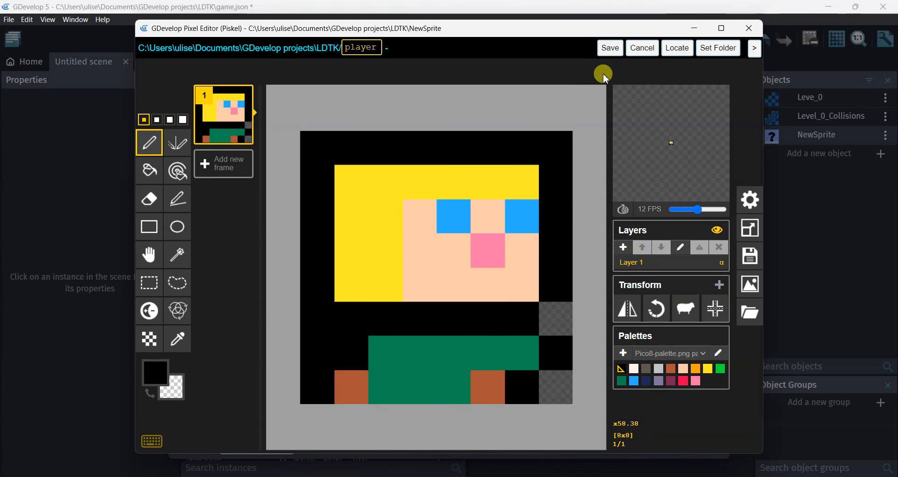
left_click(610, 47)
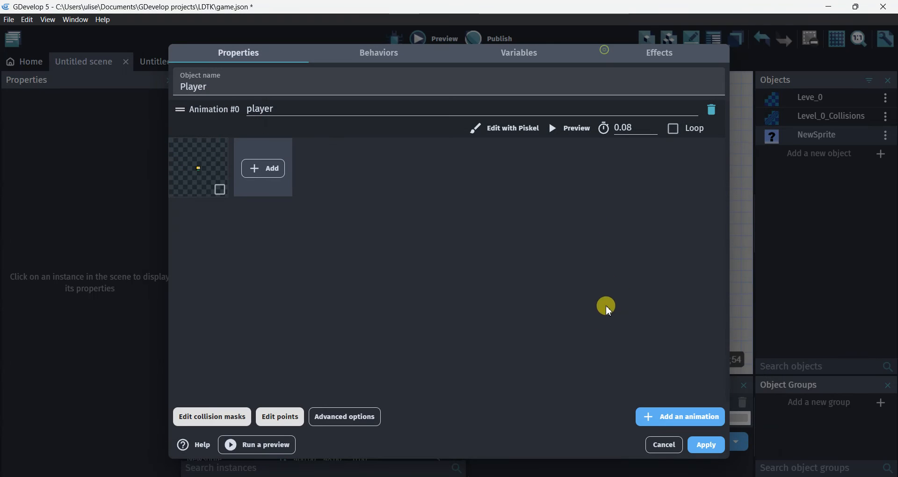
Add the Platformer character behavior to the Player object.
left_click(328, 56)
left_click(439, 280)
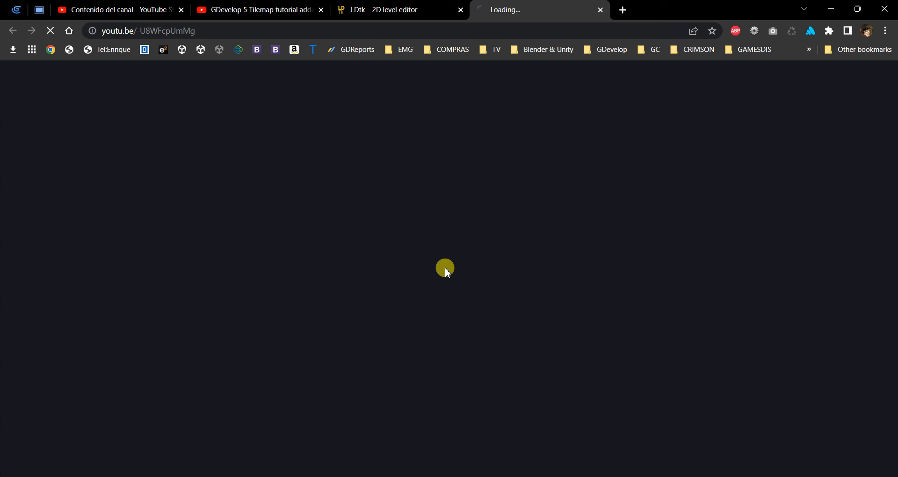
left_click(600, 9)
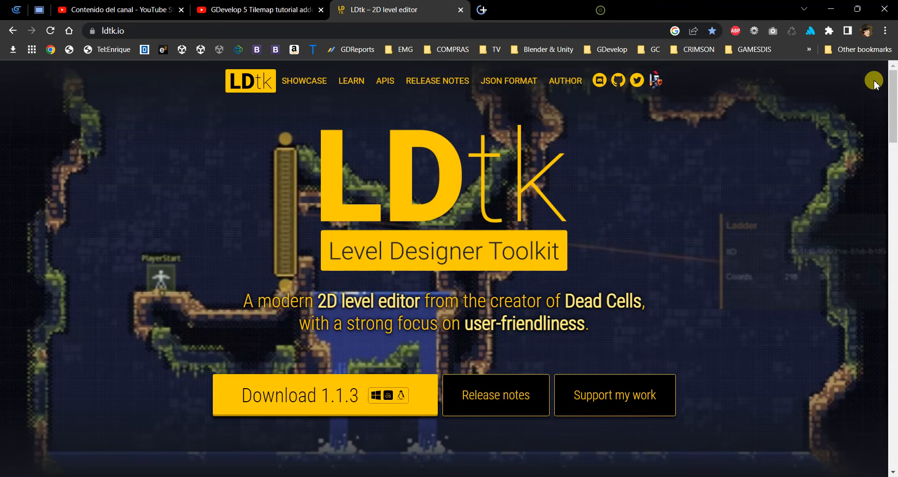
left_click(831, 9)
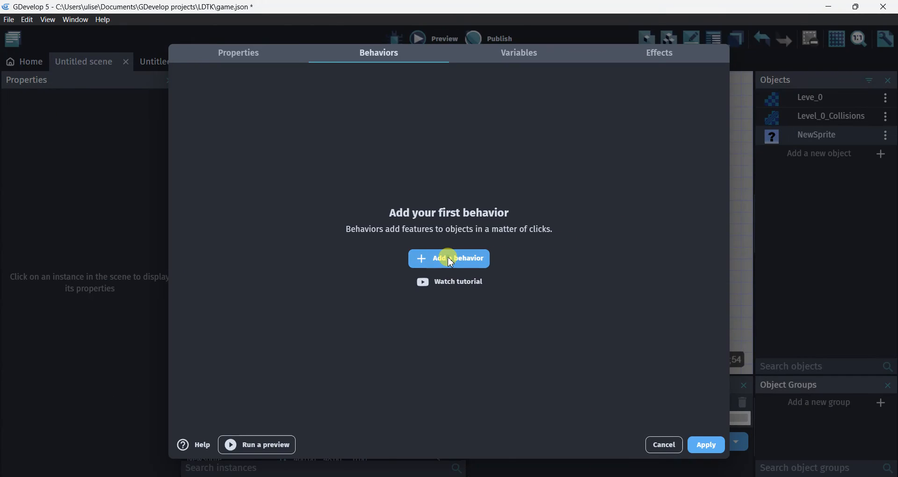
left_click(451, 260)
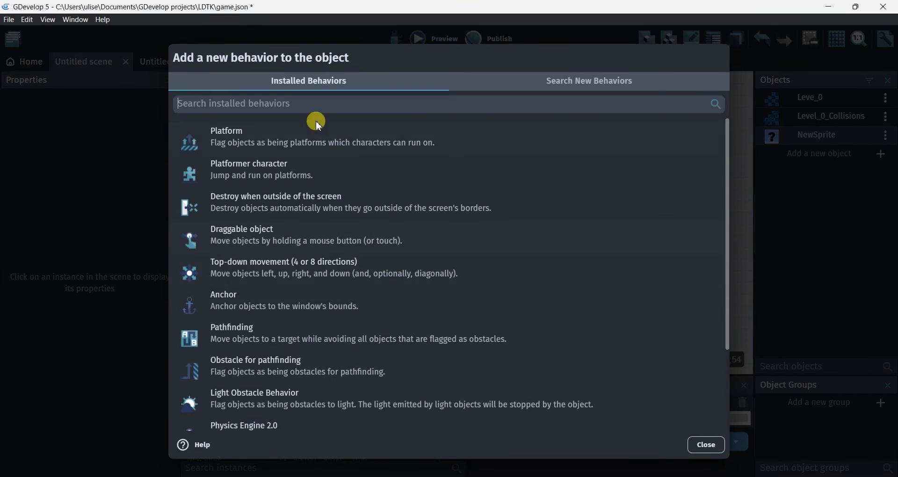
left_click(248, 176)
Set the Player's platformer max. speed to 60 and jump speed to 300, and apply the object changes.
scroll(282, 224, "down", 6)
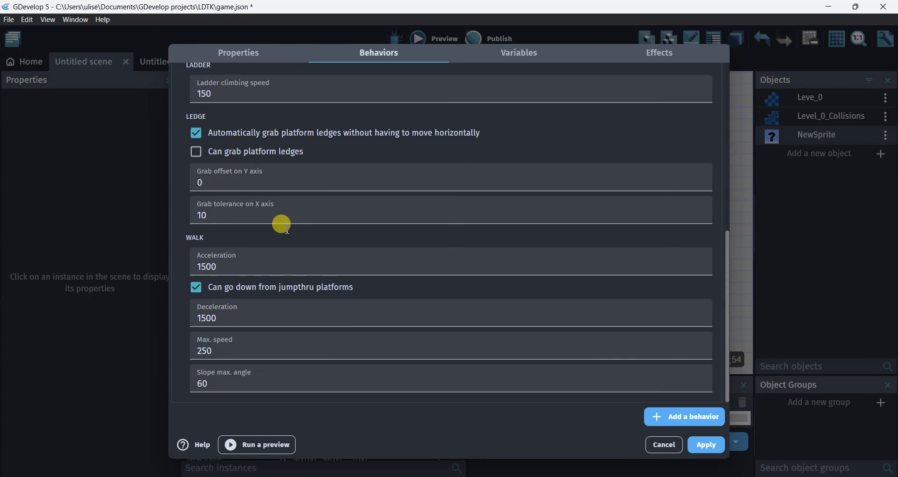
double_click(217, 350)
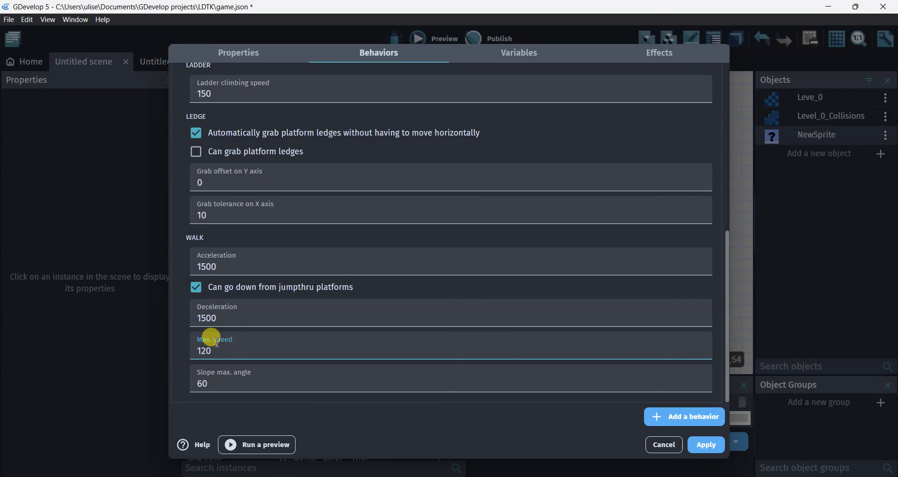
left_click(237, 374)
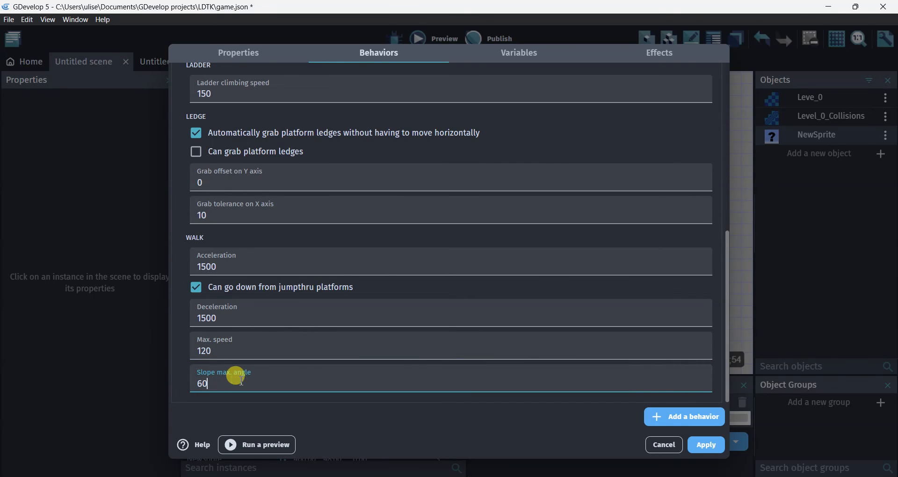
double_click(234, 352)
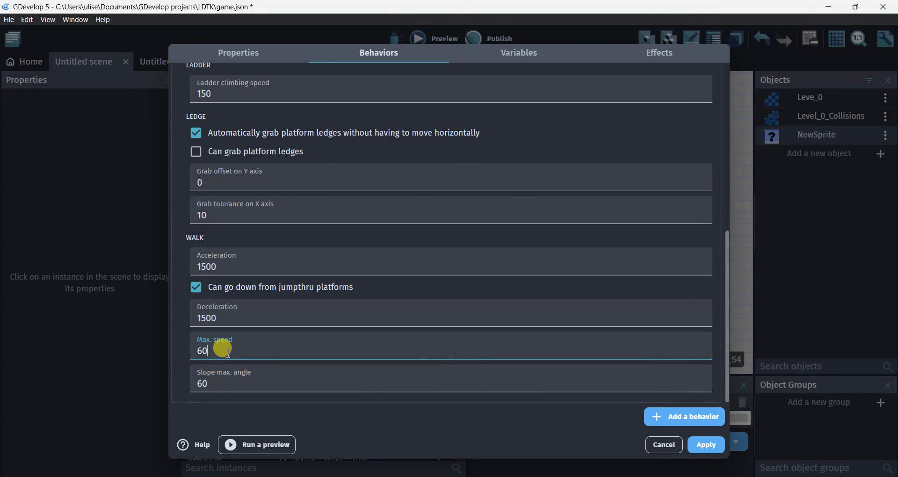
scroll(246, 273, "up", 7)
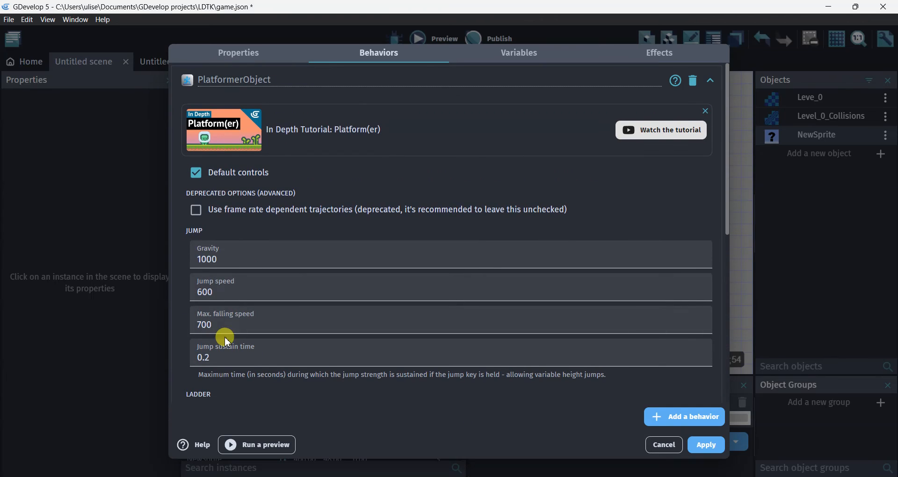
left_click(224, 291)
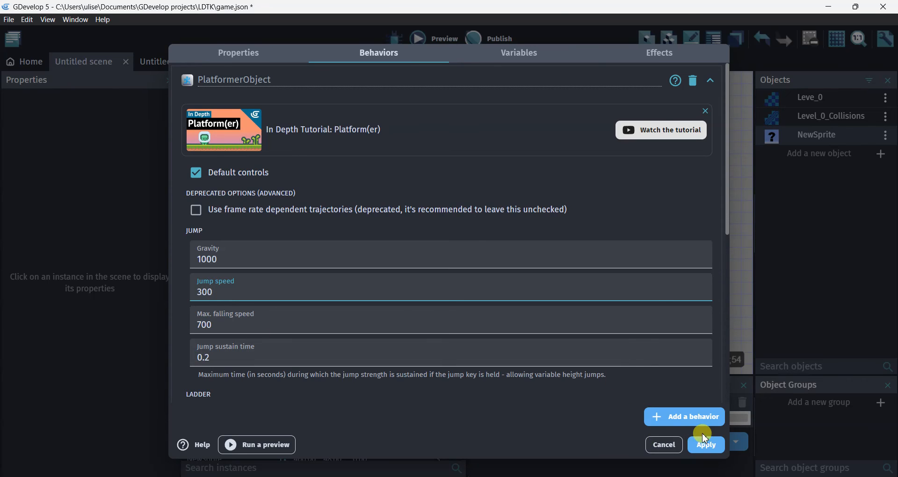
left_click(708, 449)
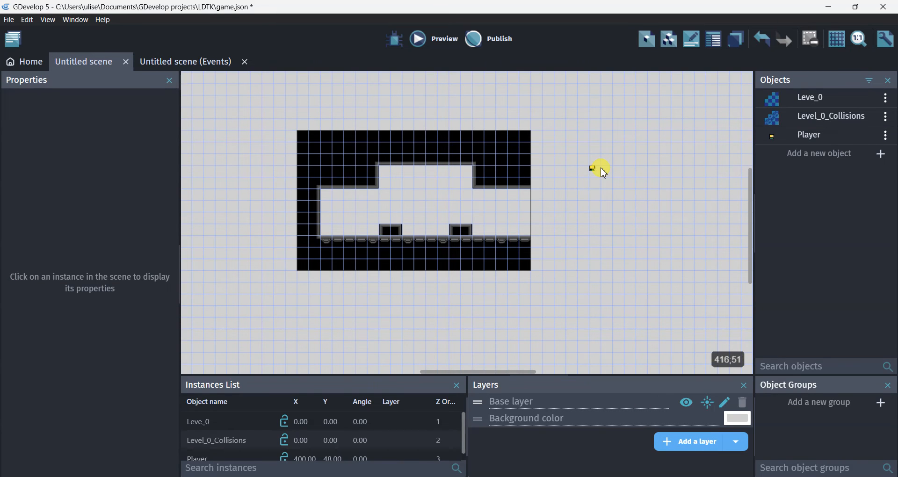
Move the Player instance inside the level, near its left wall, at X 72, Y 120.
left_click_drag(594, 168, 337, 216)
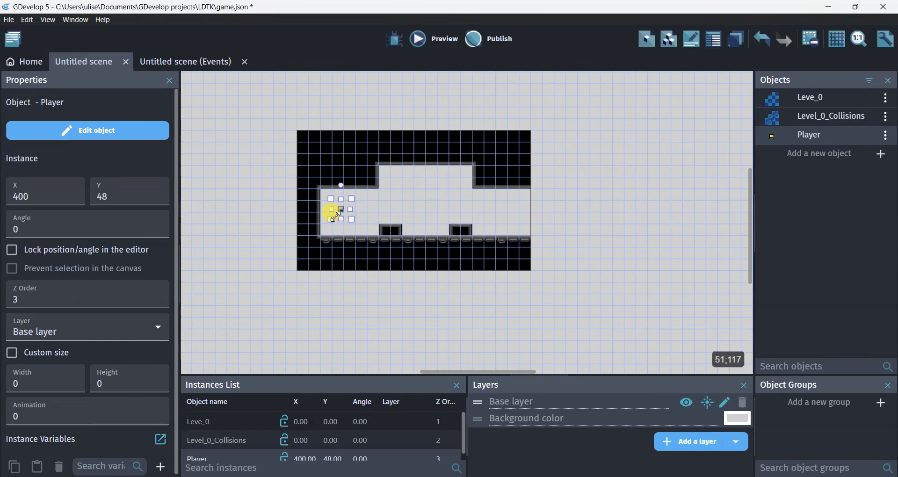
left_click(594, 196)
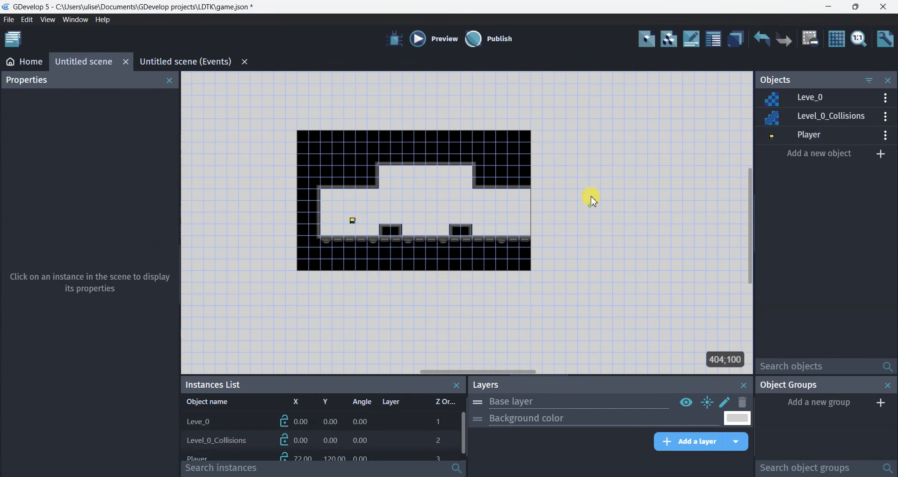
Preview the scene in an enlarged window, then run the preview once more to observe the player.
left_click(421, 38)
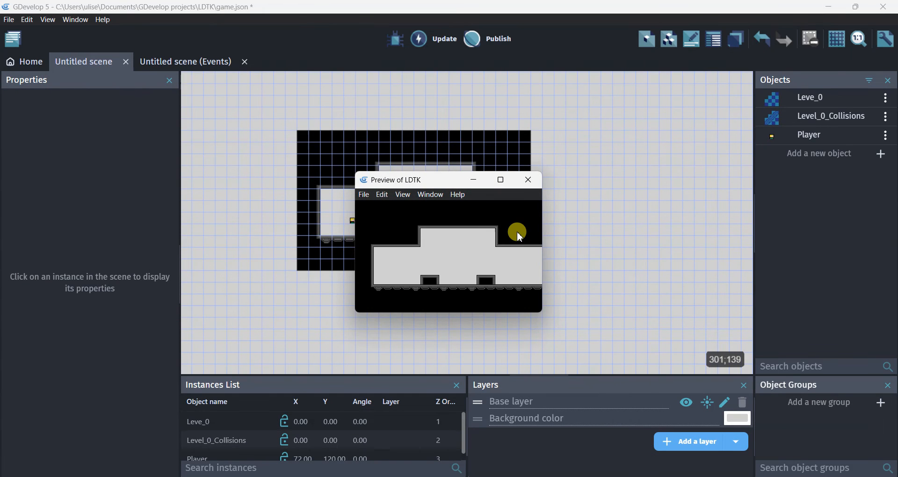
left_click(501, 180)
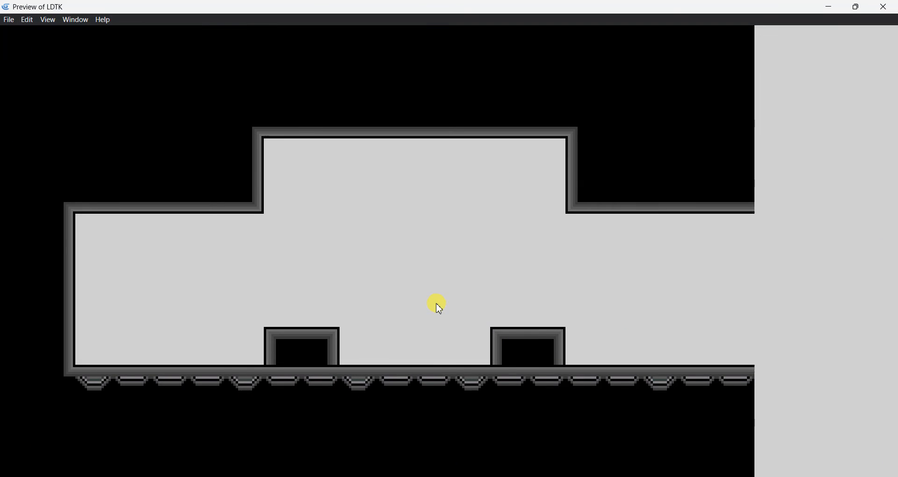
left_click(891, 9)
left_click(423, 39)
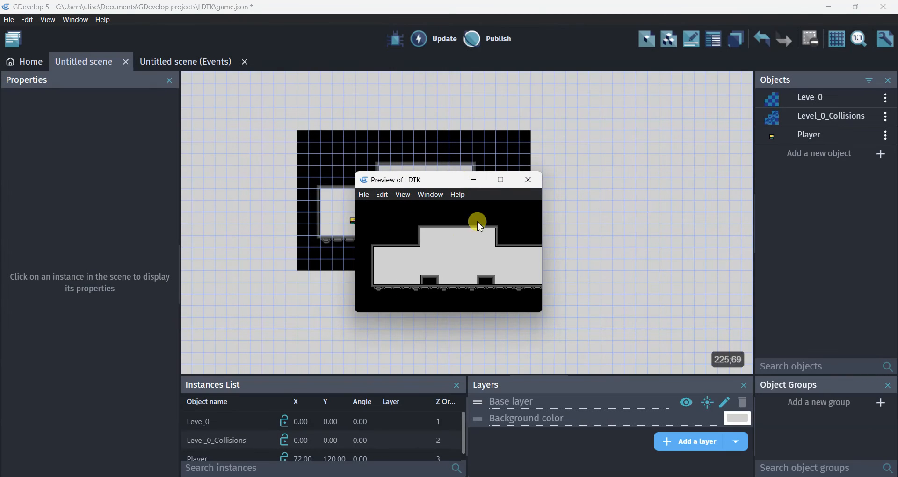
left_click(533, 179)
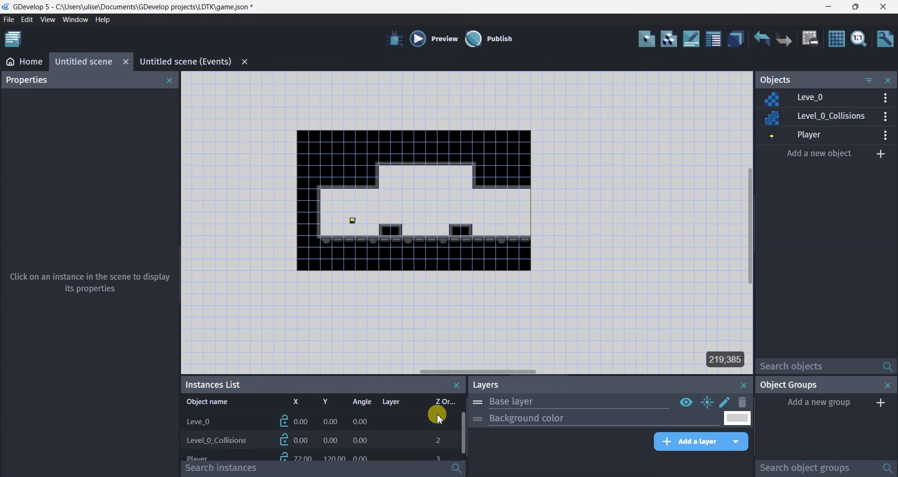
Set the class filter of Level_0_Collisions to Collisions, enable its debug mode, and apply the changes.
double_click(835, 118)
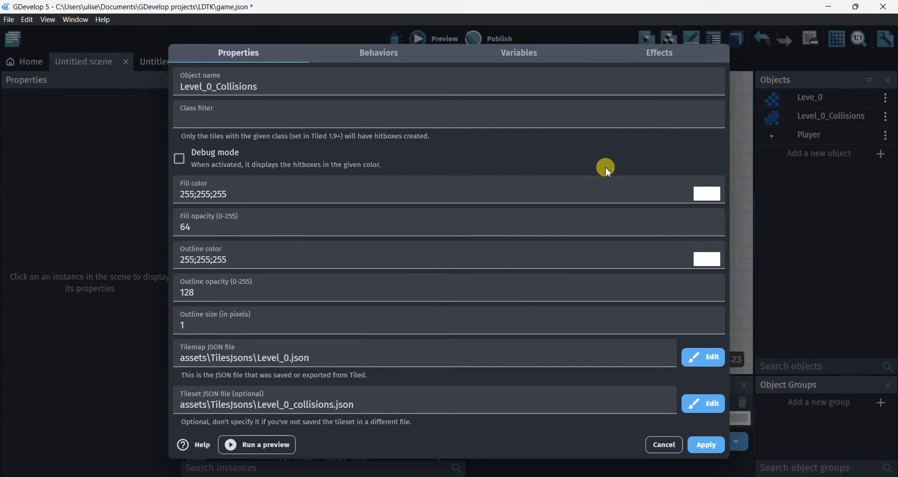
left_click(387, 105)
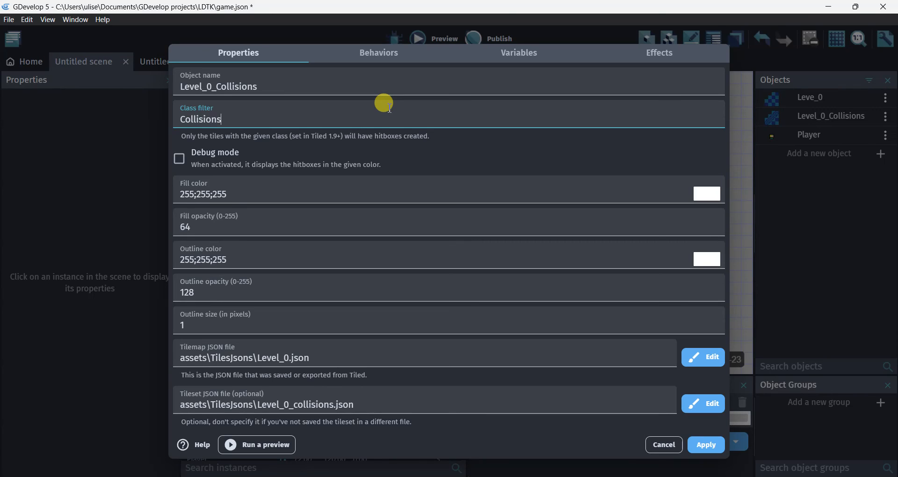
left_click(179, 160)
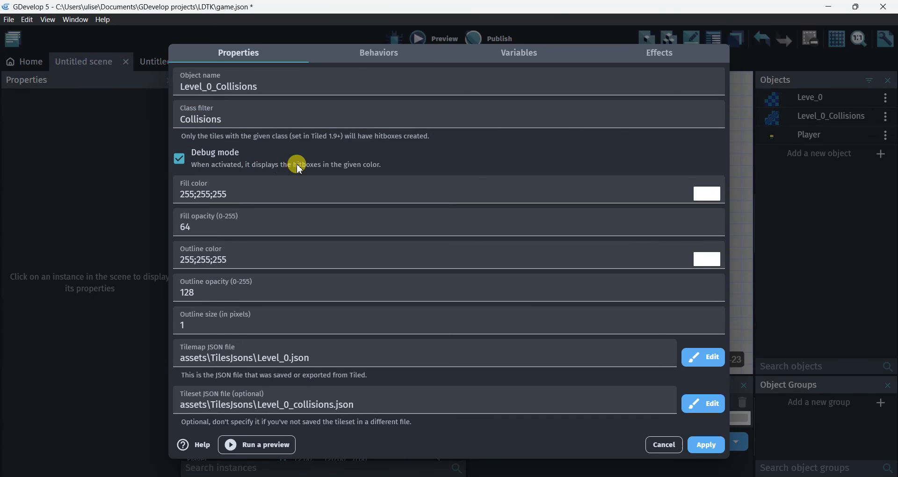
left_click(704, 447)
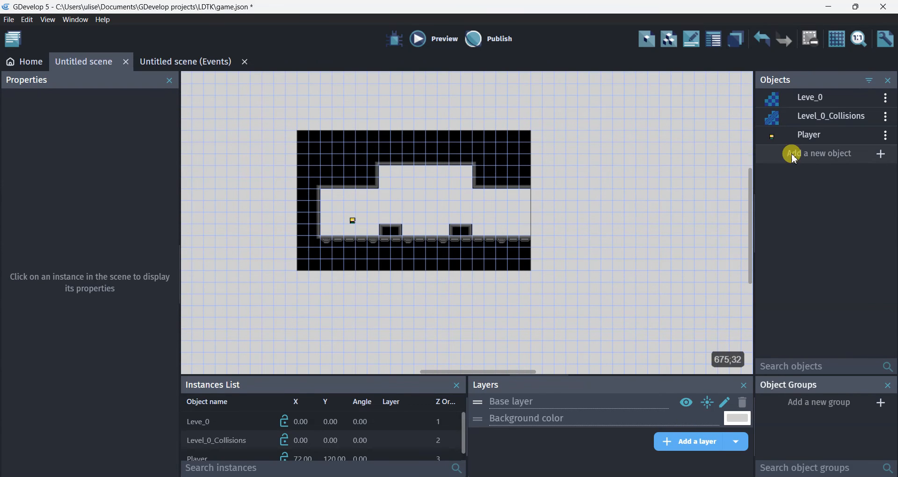
Add the Platform behavior to the Level_0_Collisions object and apply it.
double_click(806, 122)
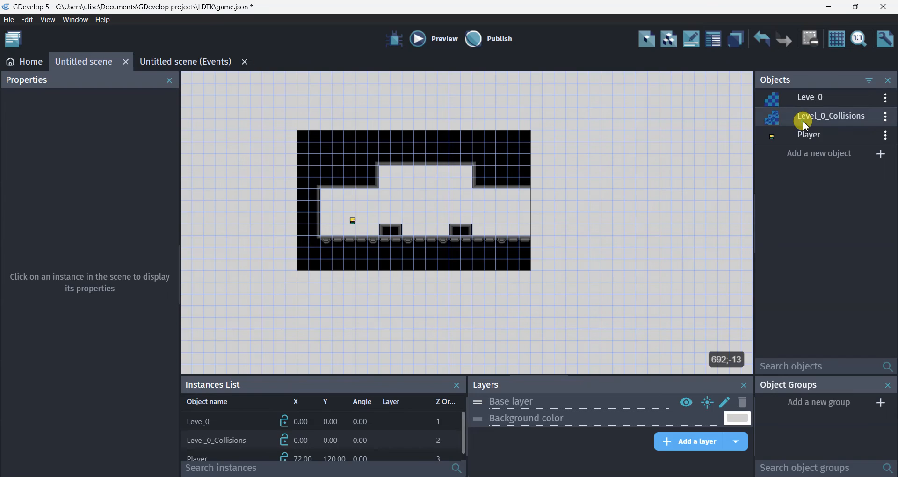
left_click(378, 55)
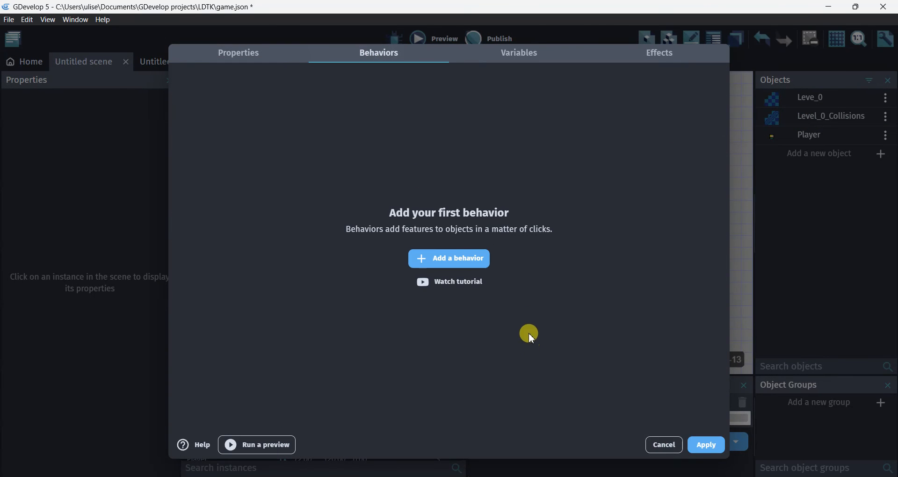
left_click(447, 260)
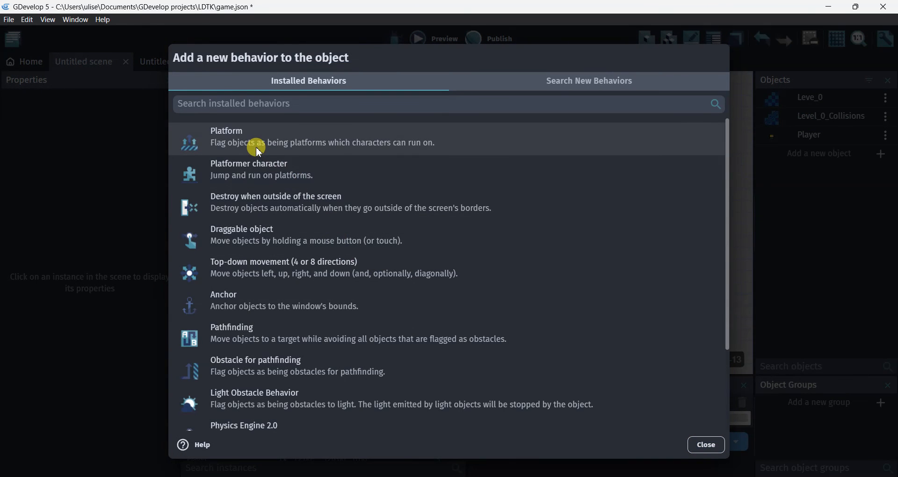
left_click(256, 146)
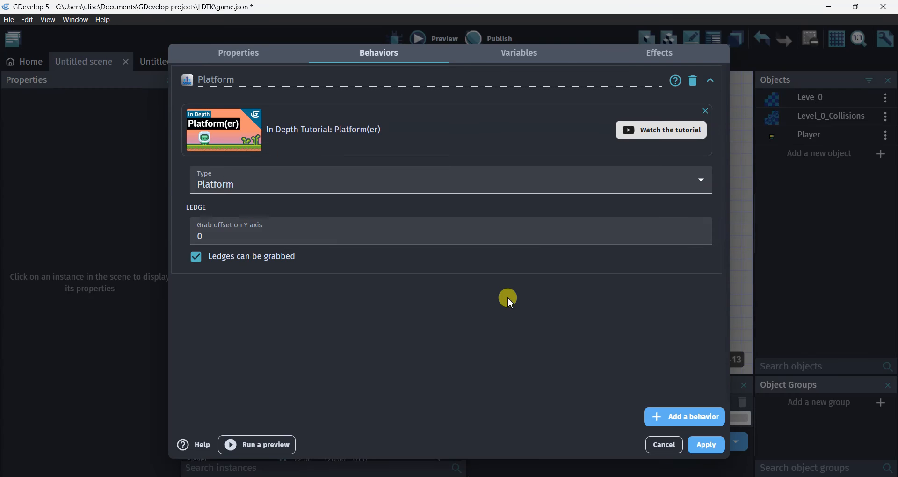
left_click(701, 445)
Preview the scene to test the player against the level's collision mask, then close the preview.
left_click(421, 37)
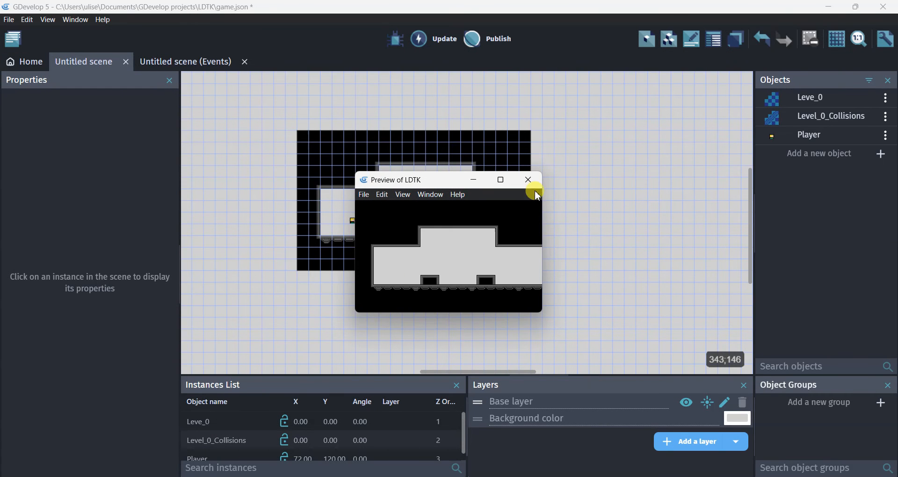
left_click(528, 180)
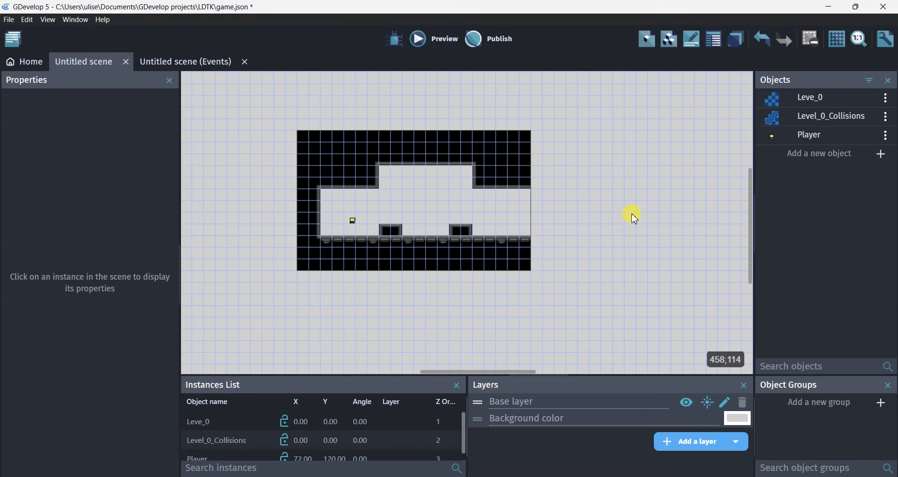
right_click(613, 248)
left_click(552, 109)
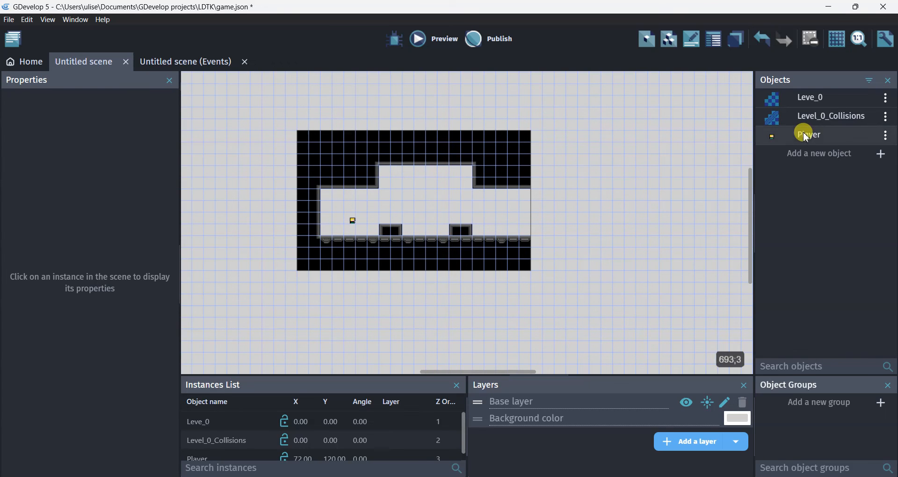
Delete the Level_0_Collisions object along with all its references in groups and events.
left_click(887, 118)
left_click(789, 303)
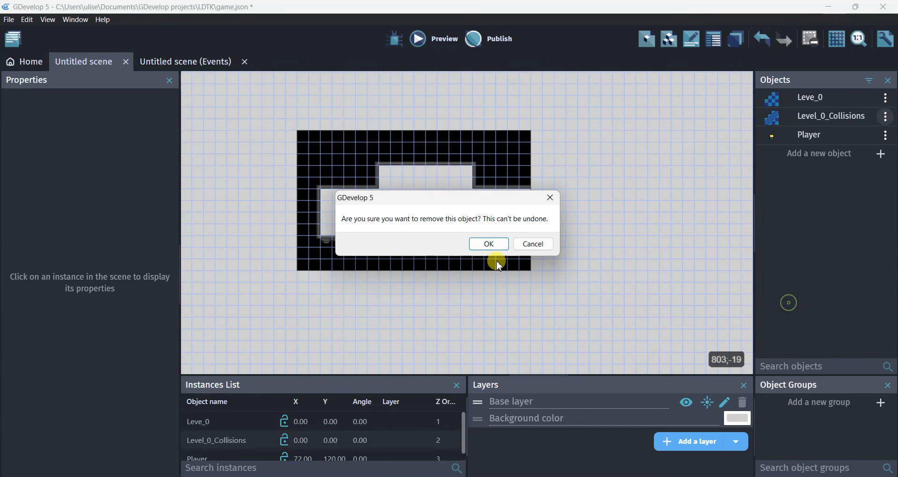
left_click(489, 244)
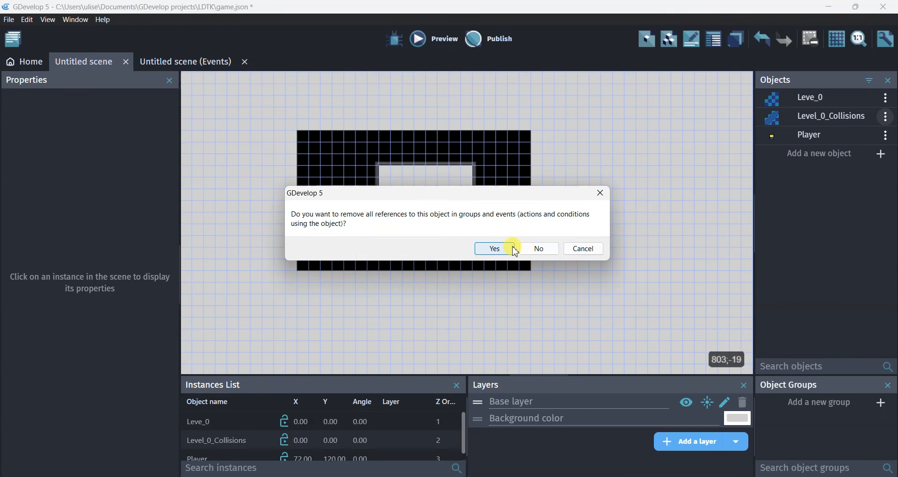
left_click(514, 249)
Insert a new Tiled Sprite object with a default width and height of 8 pixels.
right_click(627, 171)
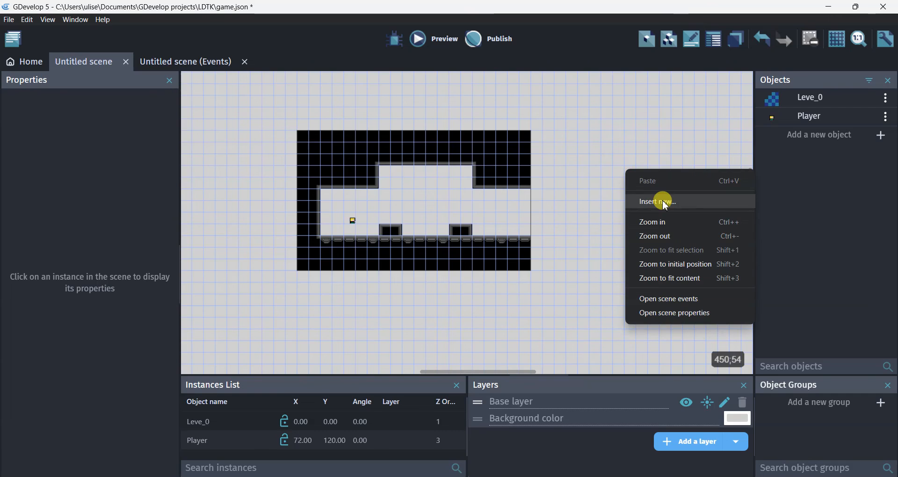
left_click(667, 203)
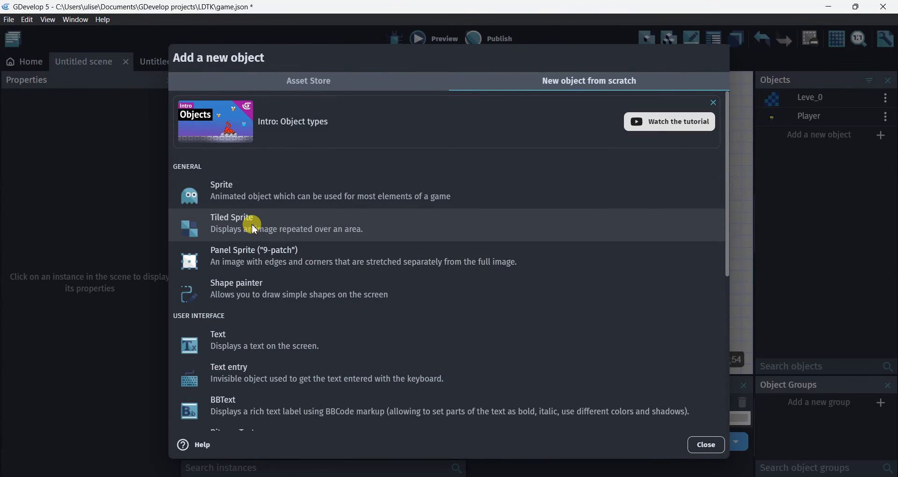
left_click(236, 229)
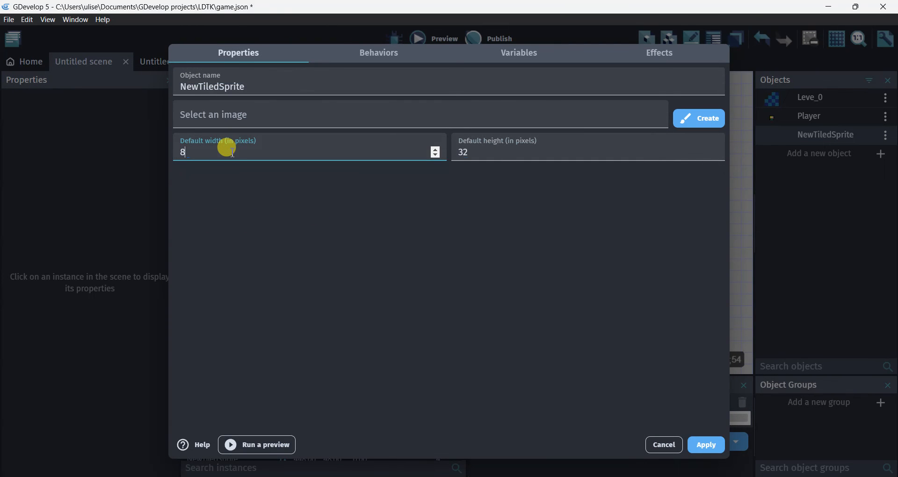
left_click(603, 109)
Create a new Piskel image named Collisions for the tiled sprite and resize its canvas to 8 by 8 px.
left_click(685, 119)
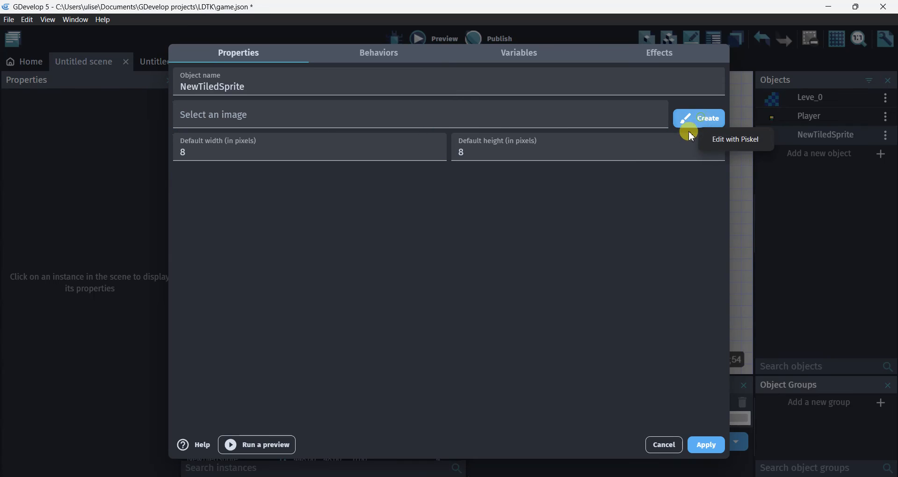
left_click(736, 139)
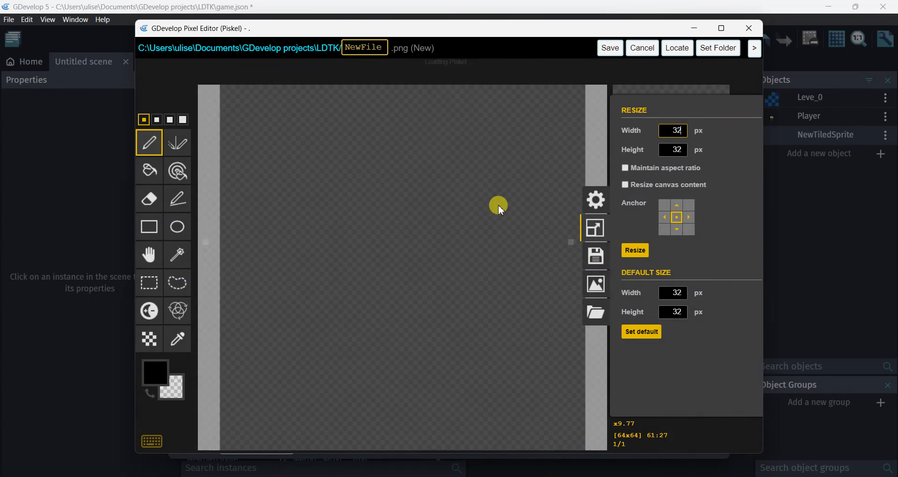
double_click(363, 46)
type("Floo")
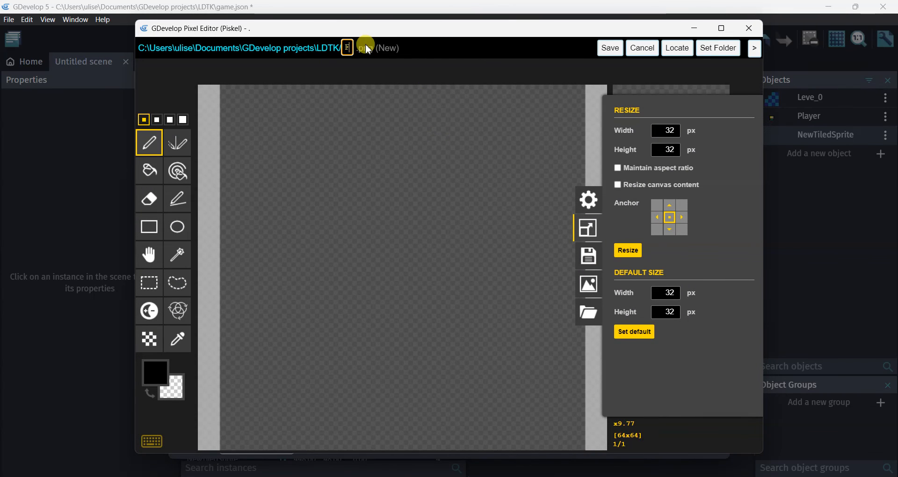
key("BackSpace")
key("BackSpace")
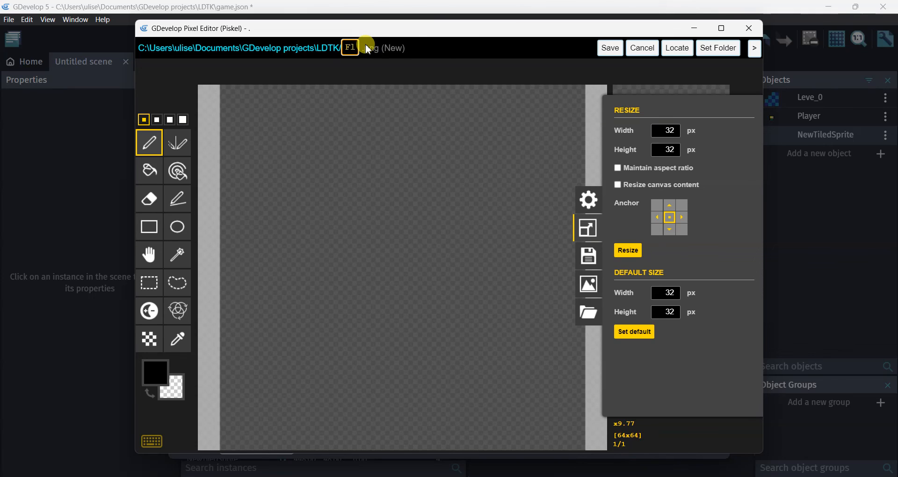
type("Collisions")
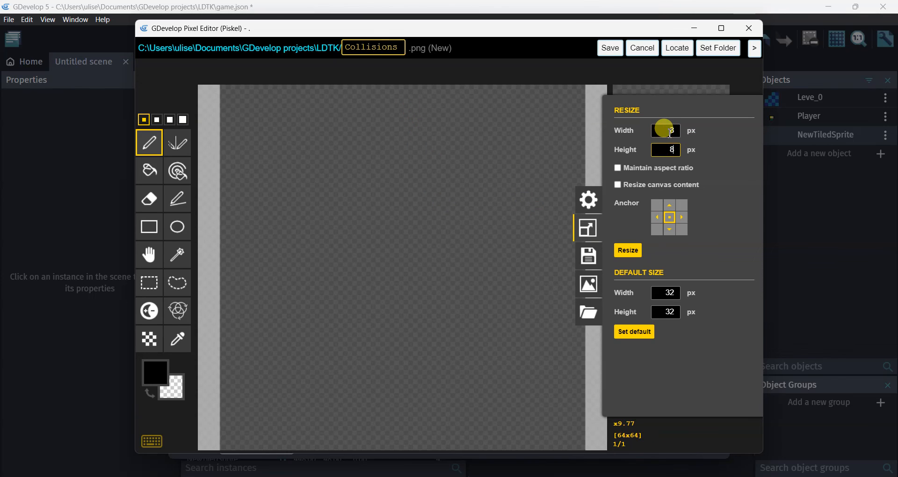
key("Return")
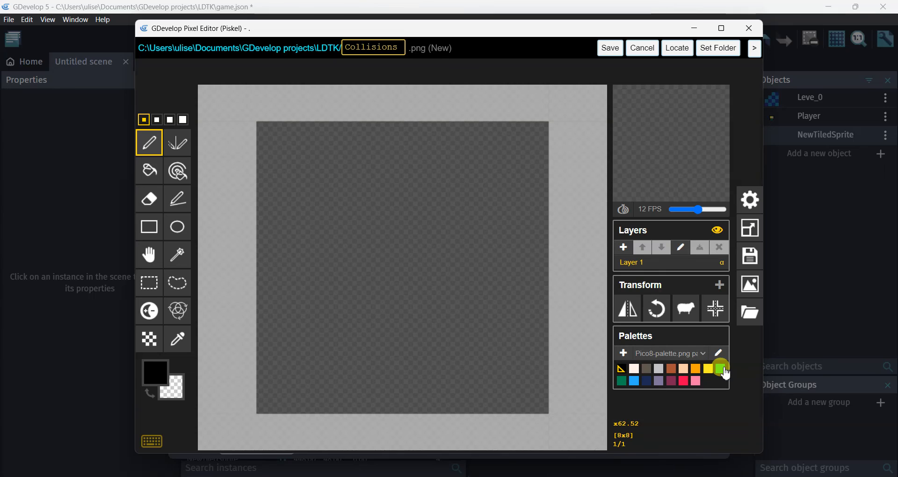
Fill the whole canvas with green, save the image and apply it to the tiled sprite object.
left_click(721, 369)
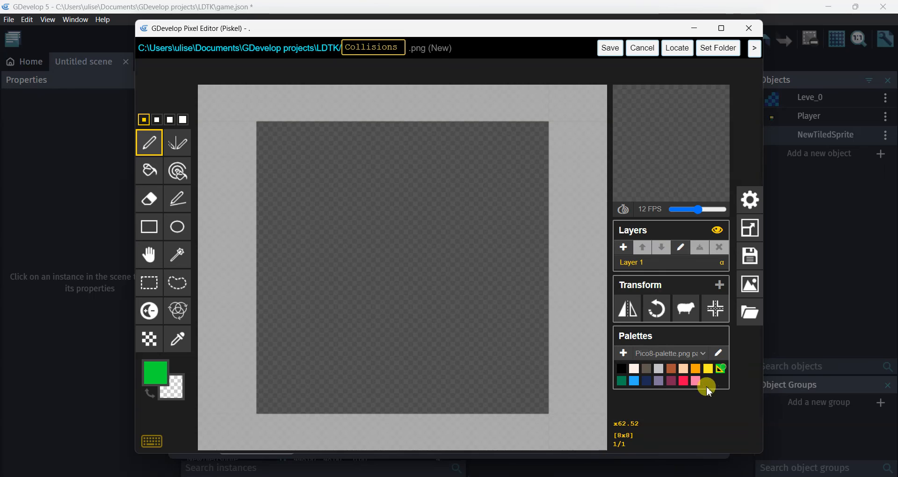
left_click(149, 182)
left_click(380, 251)
left_click(606, 48)
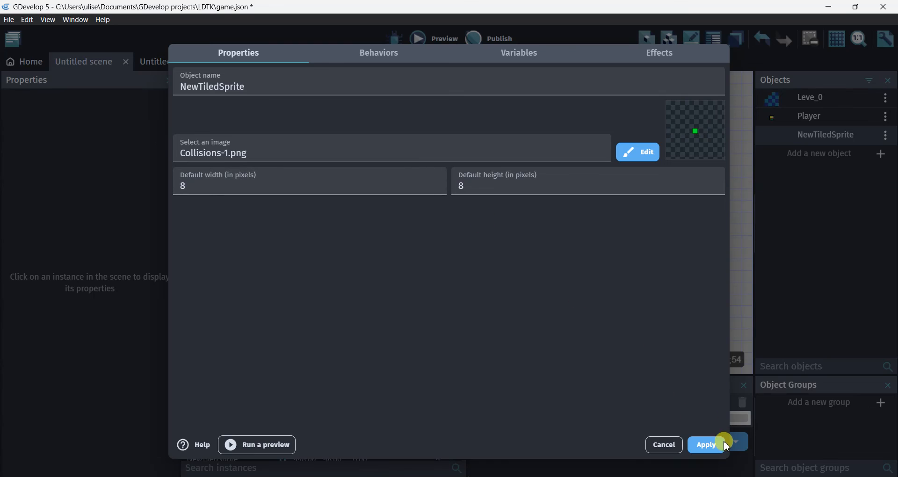
left_click(708, 447)
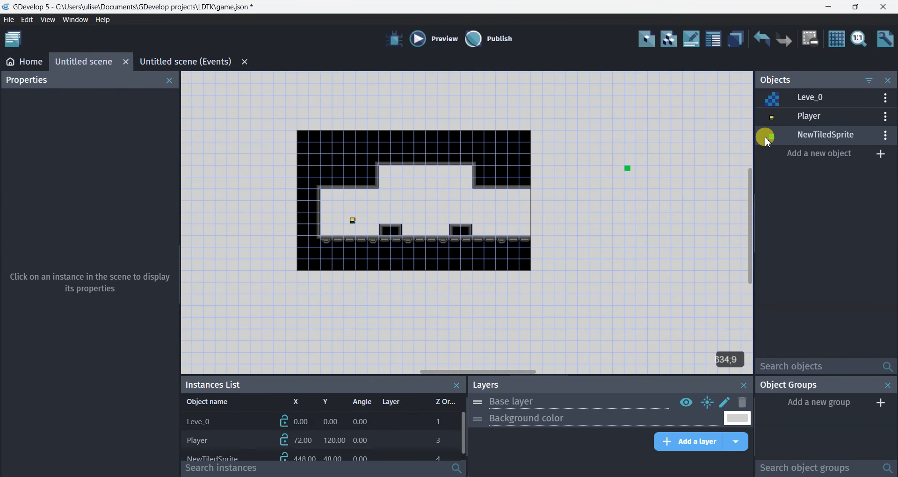
Move the green tiled sprite onto the level and stretch it along the floor at 304 by 16 pixels.
left_click(628, 170)
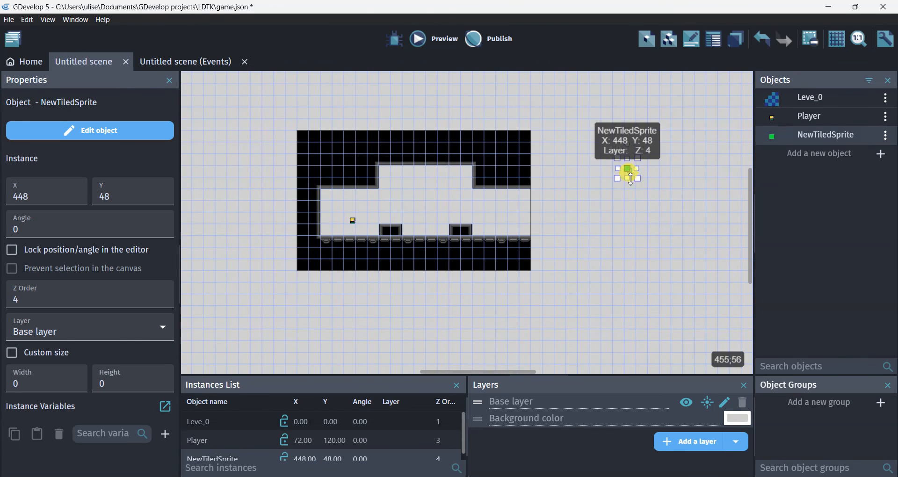
left_click_drag(639, 176, 700, 271)
left_click_drag(656, 192, 315, 270)
left_click_drag(335, 250, 371, 258)
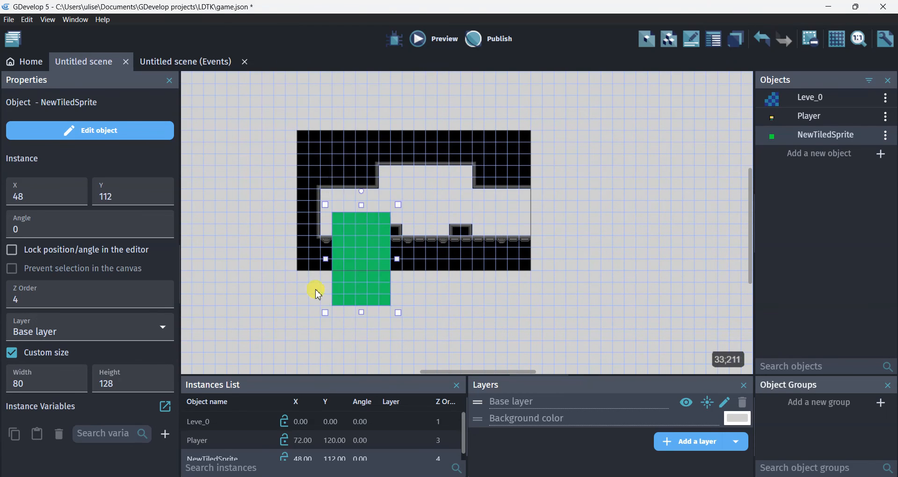
scroll(318, 290, "up", 5, "ctrl")
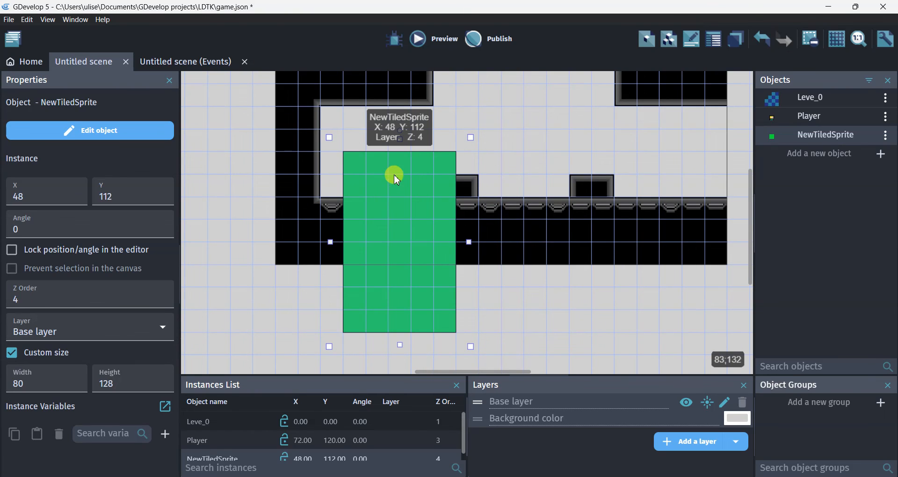
left_click_drag(397, 136, 368, 233)
left_click_drag(582, 218, 742, 207)
Duplicate the floor sprite and reshape the copy into the level's left wall, 16 by 96 pixels at X 16, Y 64.
left_click_drag(347, 212, 369, 129, "ctrl")
scroll(600, 133, "down", 1)
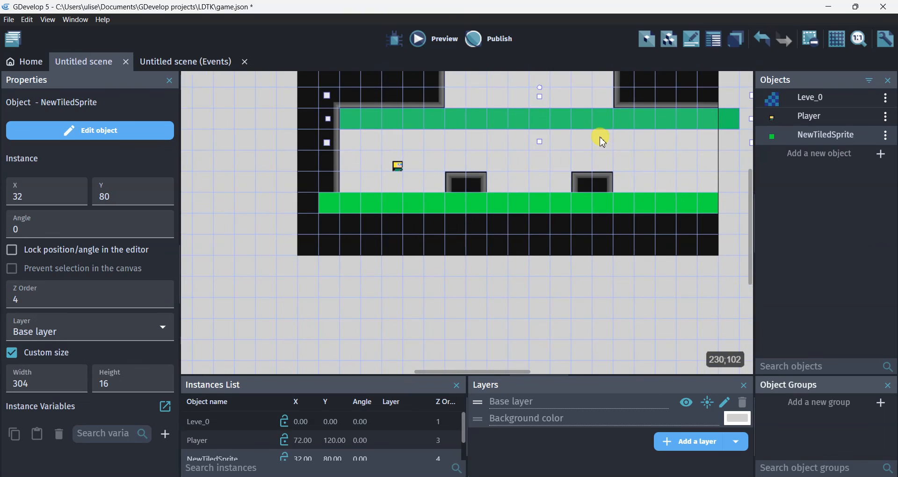
middle_click_drag(600, 137, 568, 245)
left_click_drag(722, 222, 312, 348)
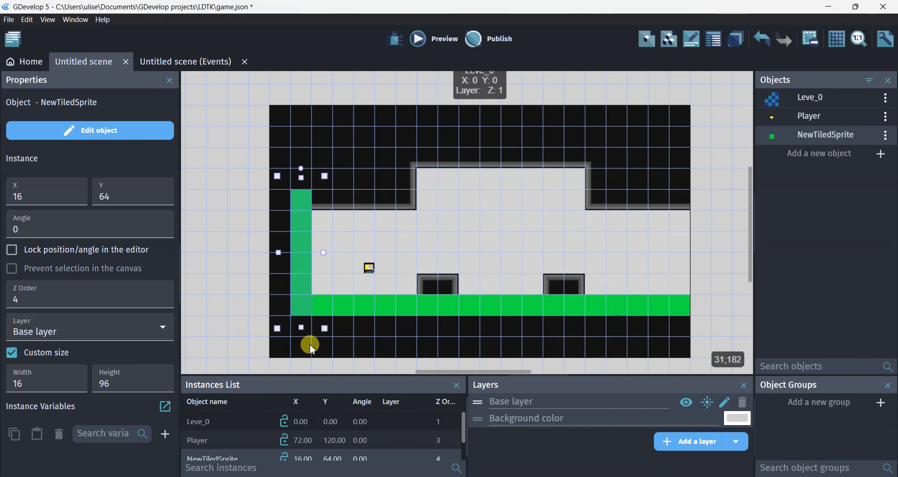
Duplicate and resize the tiled sprites to cover the stepped ceiling and its short side walls, then save the project.
left_click_drag(350, 309, 352, 208, "ctrl")
left_click_drag(701, 199, 634, 166)
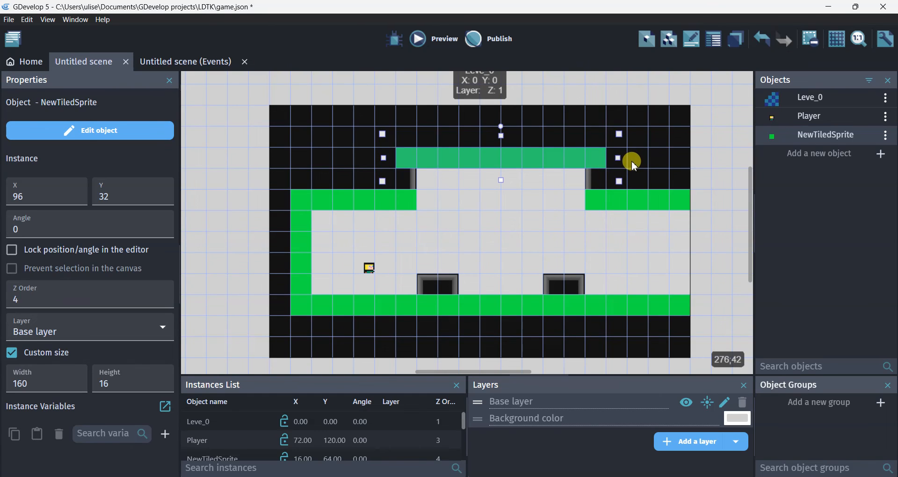
left_click_drag(608, 200, 603, 165, "ctrl")
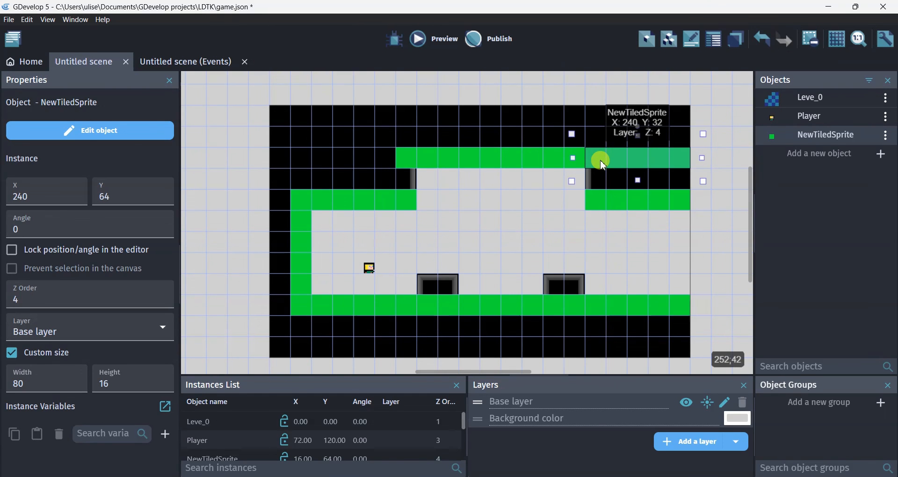
left_click_drag(674, 154, 596, 218, "ctrl")
left_click_drag(606, 188, 410, 188)
left_click(450, 216)
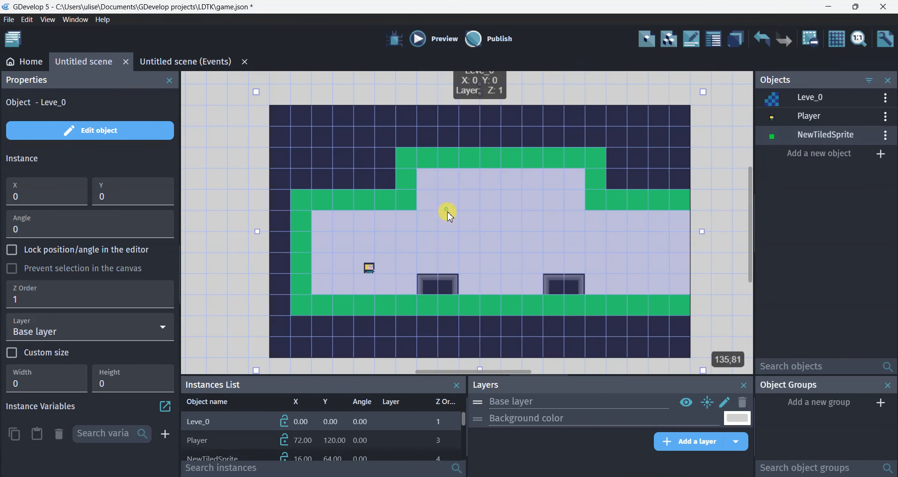
key("ctrl+s")
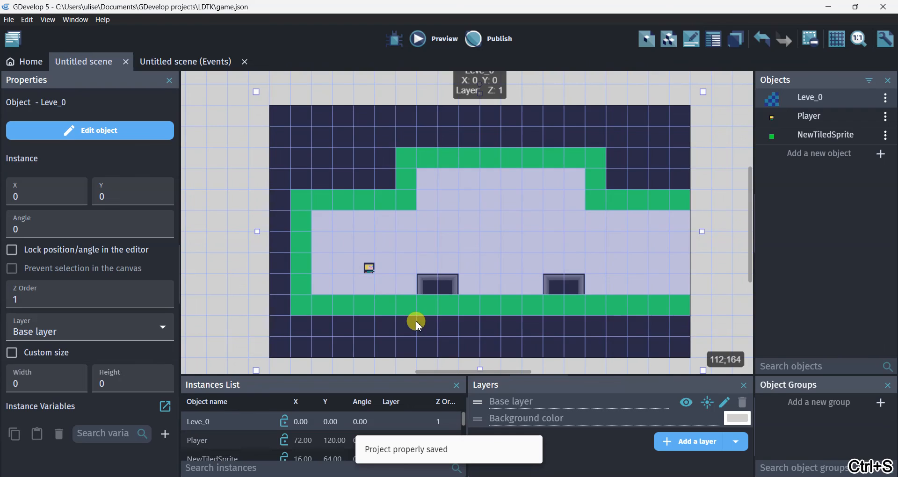
Rename the NewTiledSprite object to Collisions, add the Platform behavior to it and apply the changes.
left_click(799, 136)
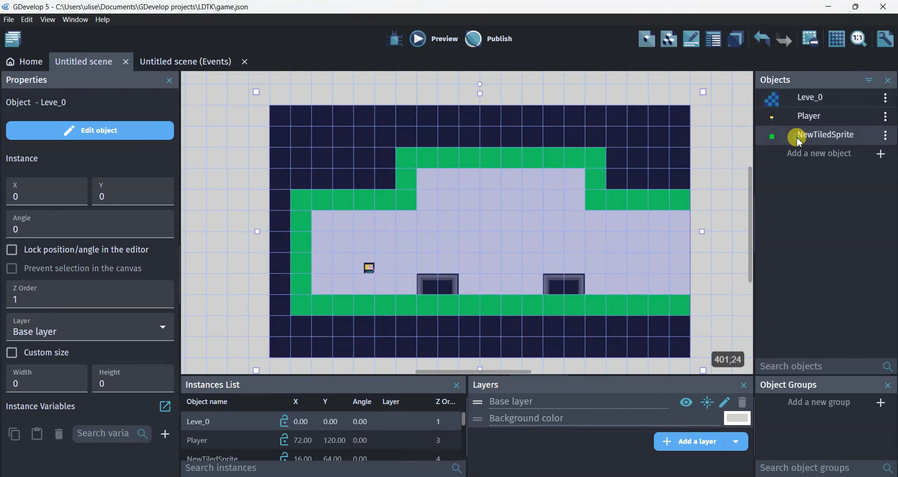
double_click(799, 137)
double_click(276, 84)
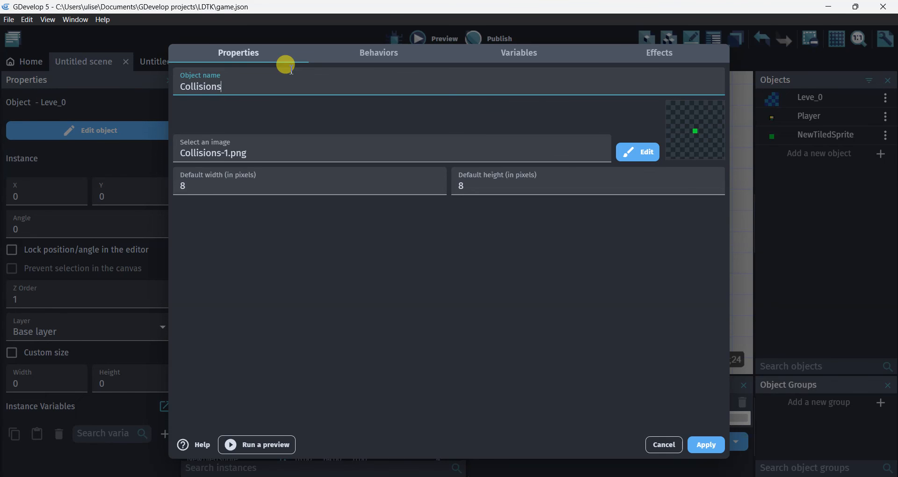
left_click(340, 59)
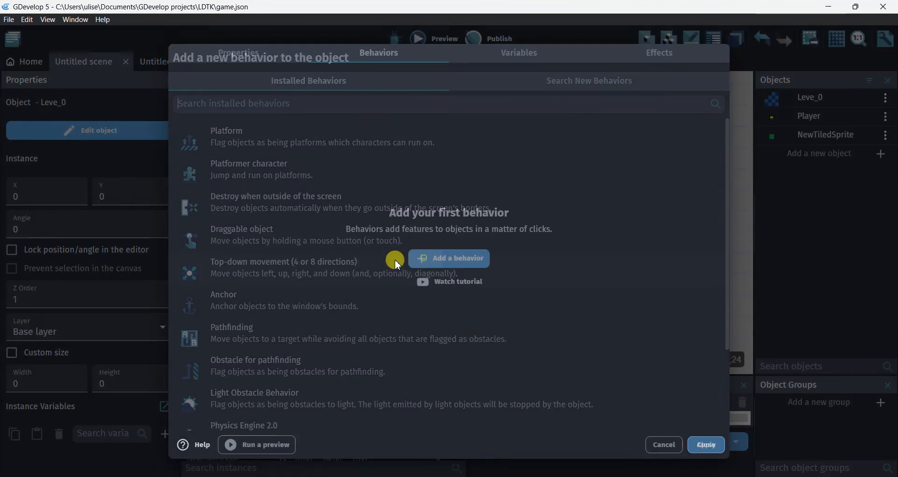
left_click(408, 258)
left_click(239, 140)
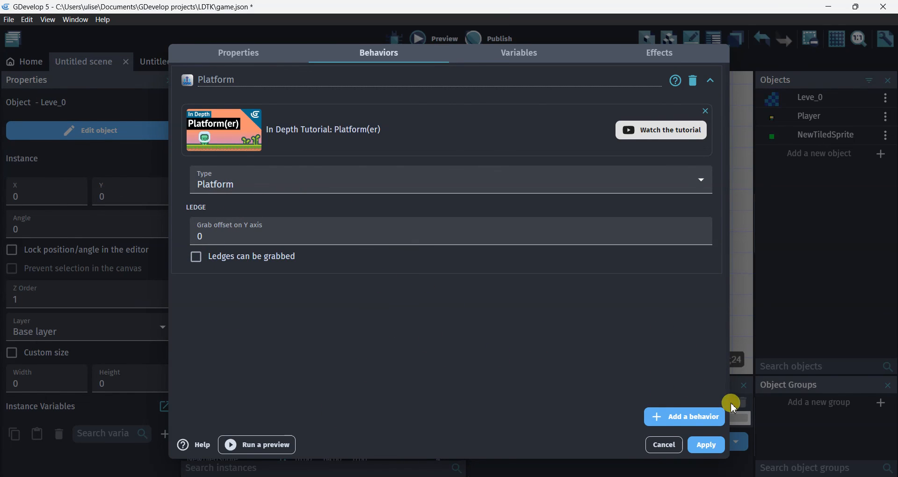
left_click(706, 446)
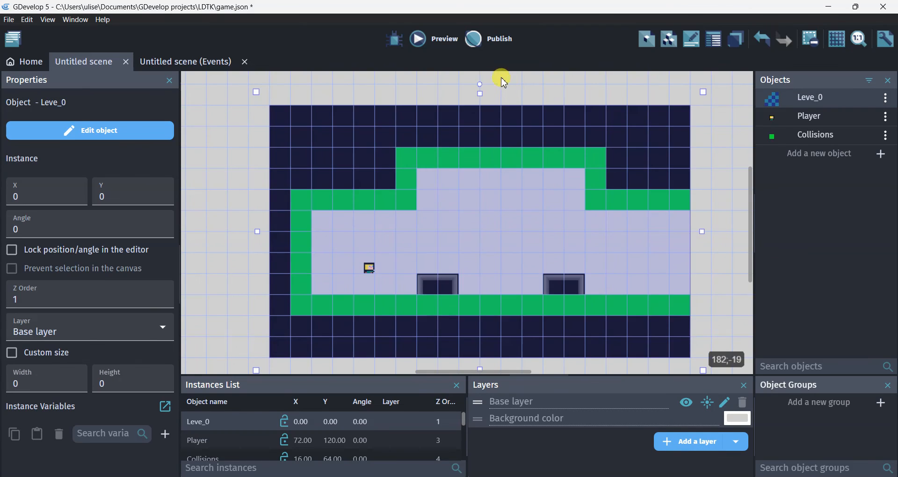
Preview the scene maximized to test the player's walking and jumping against the Collisions sprites, then close the preview.
left_click(450, 47)
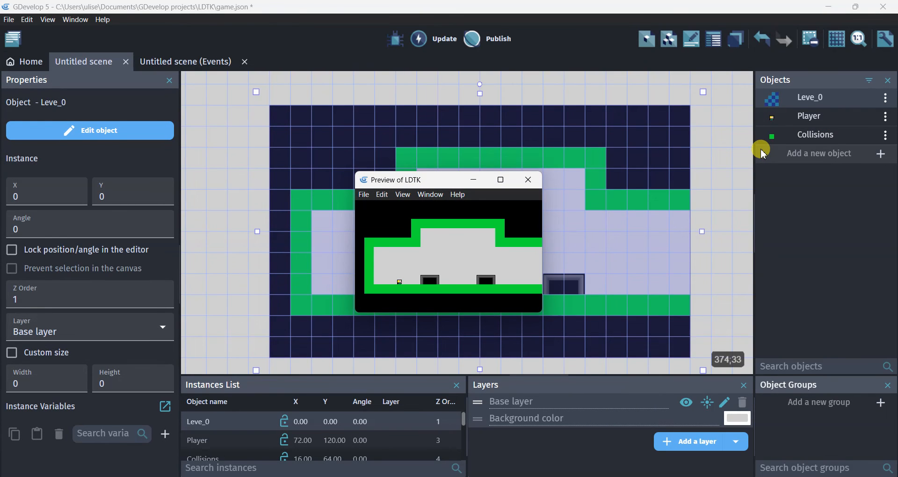
left_click(506, 182)
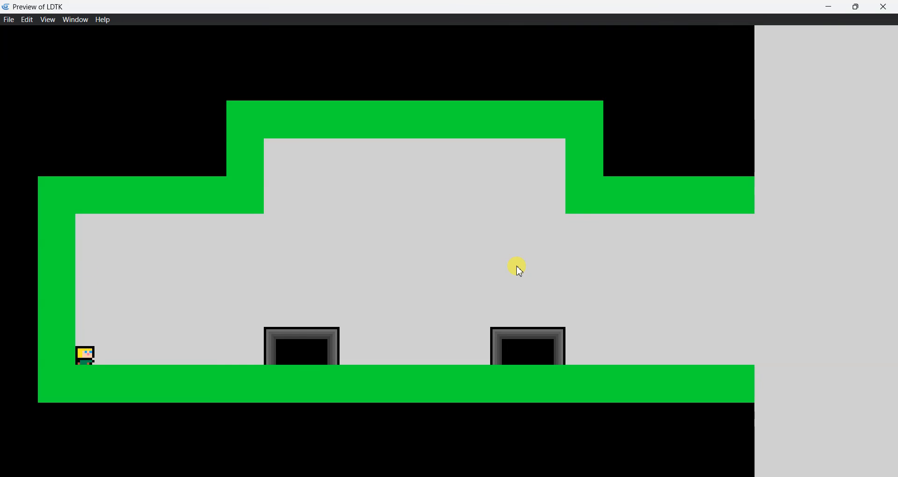
key("space")
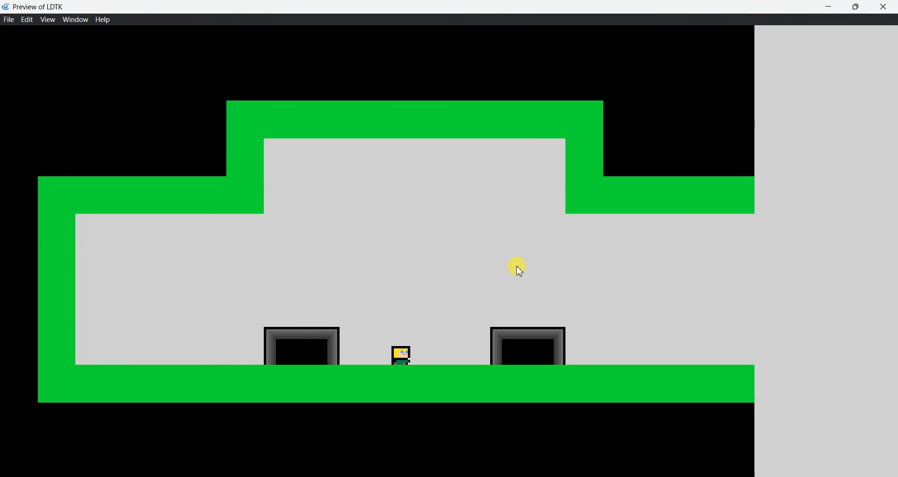
left_click(894, 6)
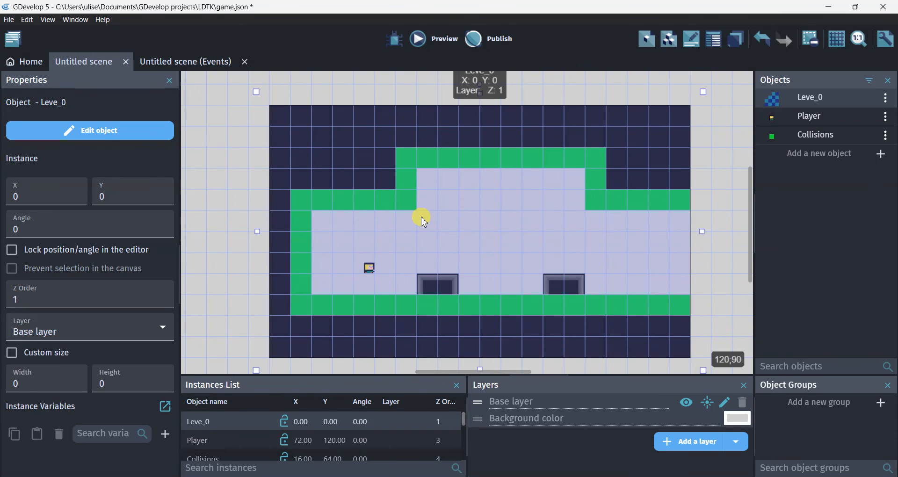
scroll(421, 217, "down", 3)
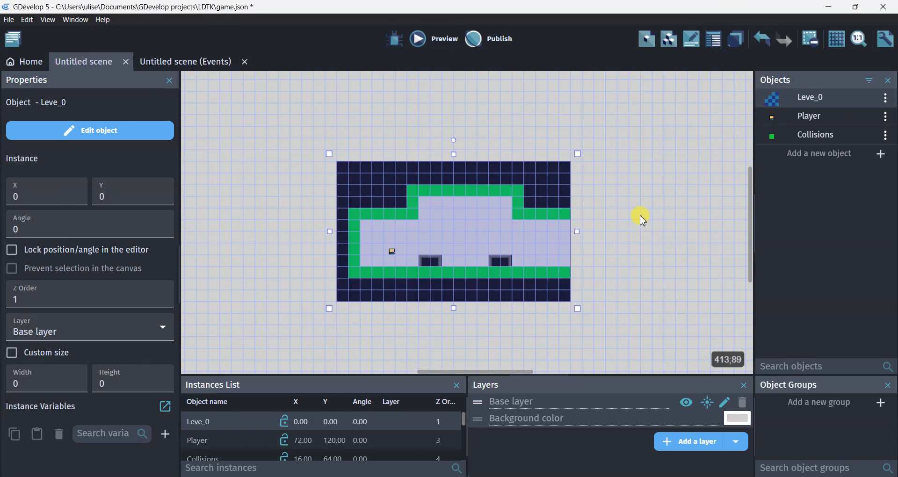
scroll(627, 234, "down", 2)
scroll(622, 243, "up", 2)
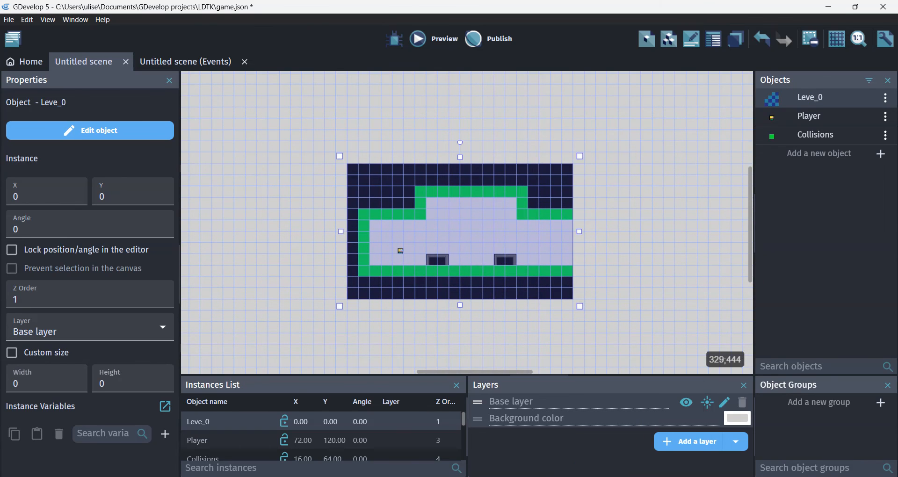
Switch to the Archer-Of-Light project and examine its World_1 level layout, colliders and the Scenarios object's level animations.
mouse_move(585, 470)
left_click(646, 412)
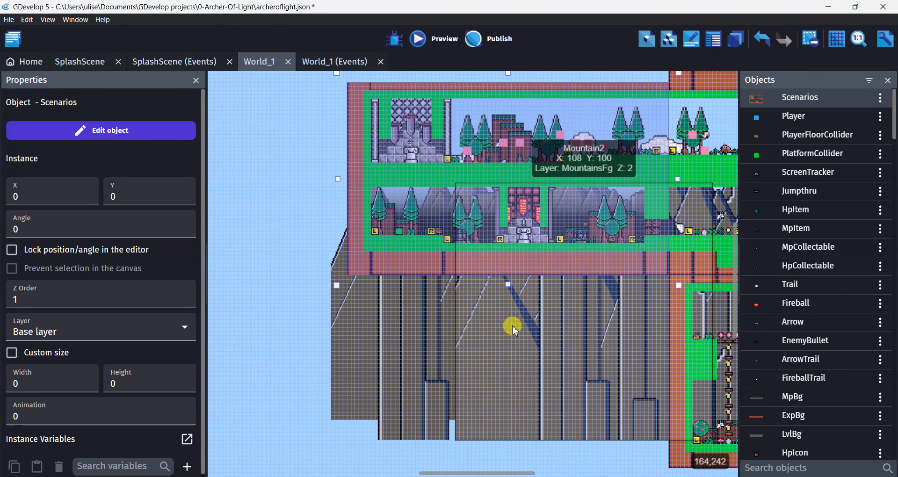
scroll(520, 301, "down", 2)
middle_click_drag(533, 308, 297, 328)
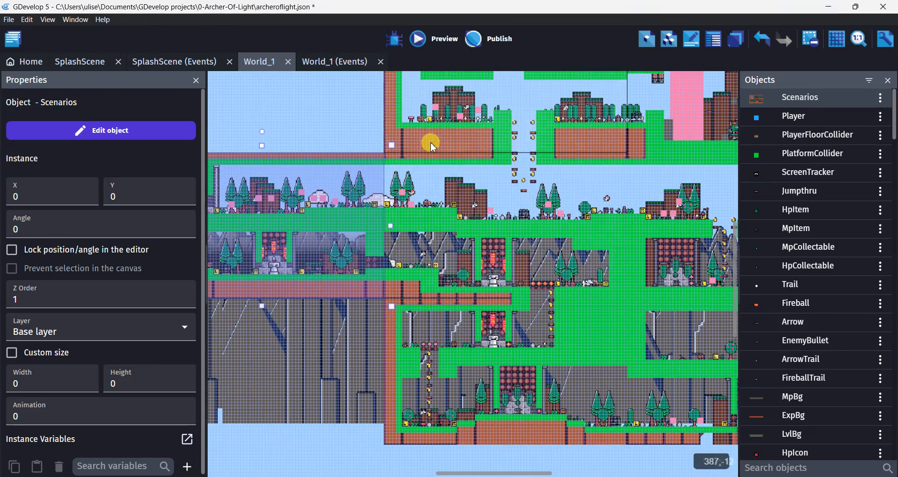
left_click(425, 179)
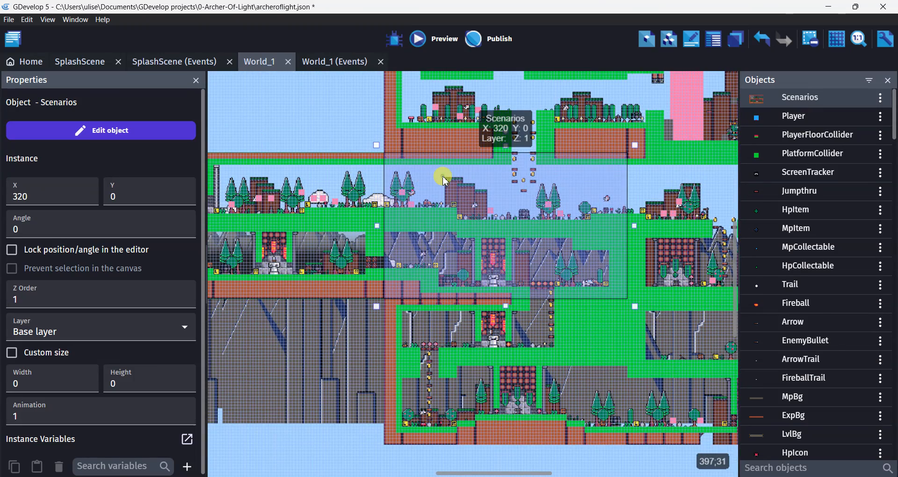
double_click(444, 180)
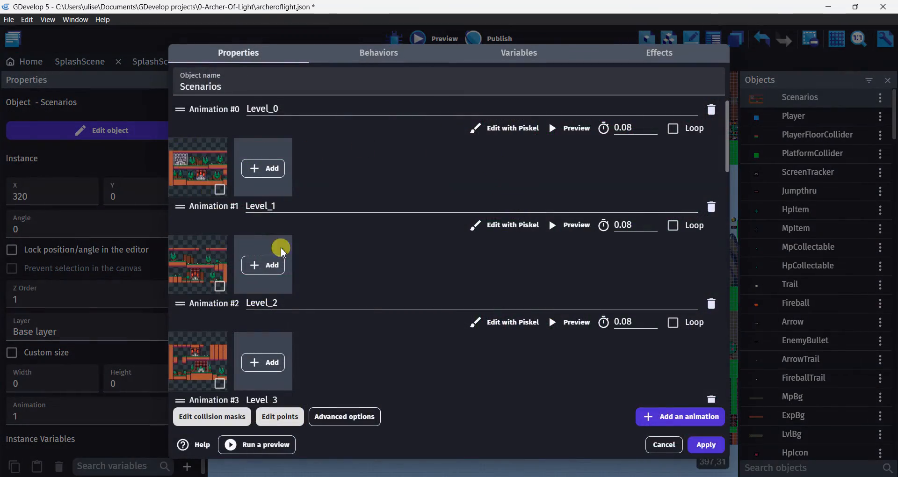
left_click(706, 444)
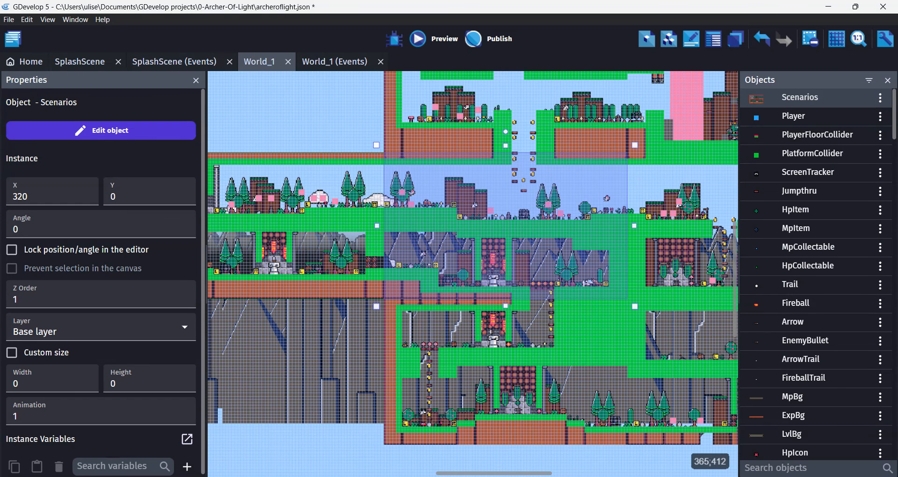
mouse_move(668, 476)
left_mouse_down()
mouse_move(654, 427)
mouse_move(653, 471)
mouse_move(636, 443)
mouse_move(651, 476)
left_mouse_up()
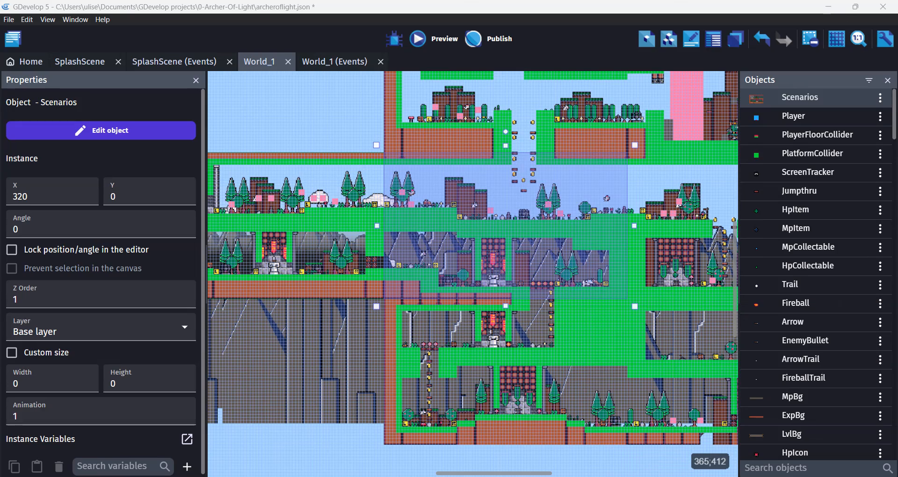
Examine the upper Scenarios instances in World_1 and the object's animation list from Level_0 to Level_12.
scroll(450, 333, "down", 3, "ctrl")
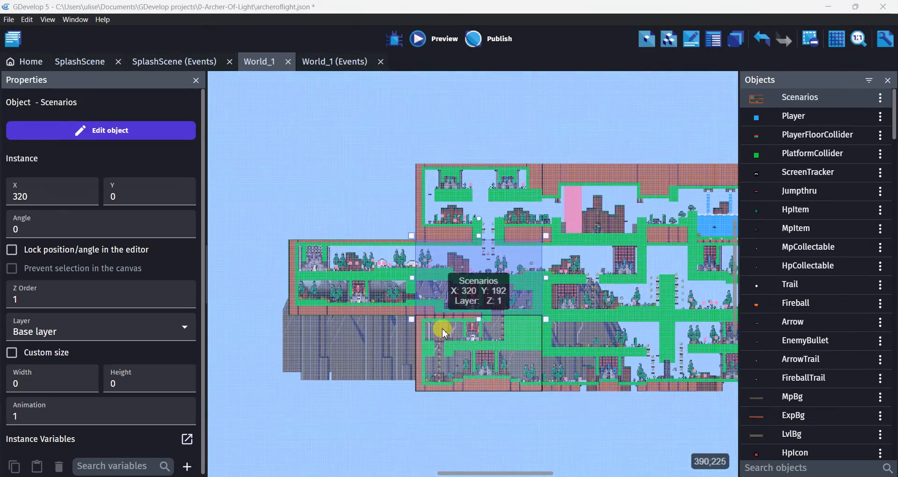
left_click_drag(429, 320, 513, 182)
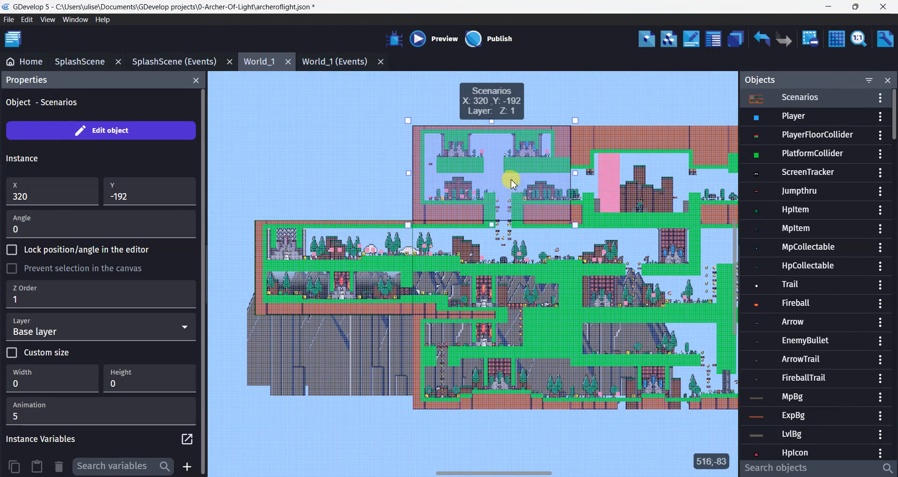
left_click_drag(566, 155, 725, 156)
double_click(726, 158)
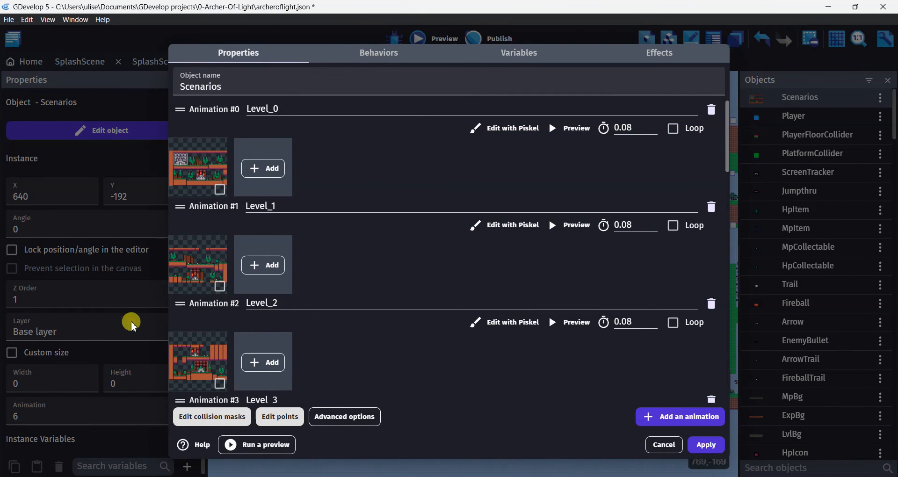
scroll(220, 267, "down", 20)
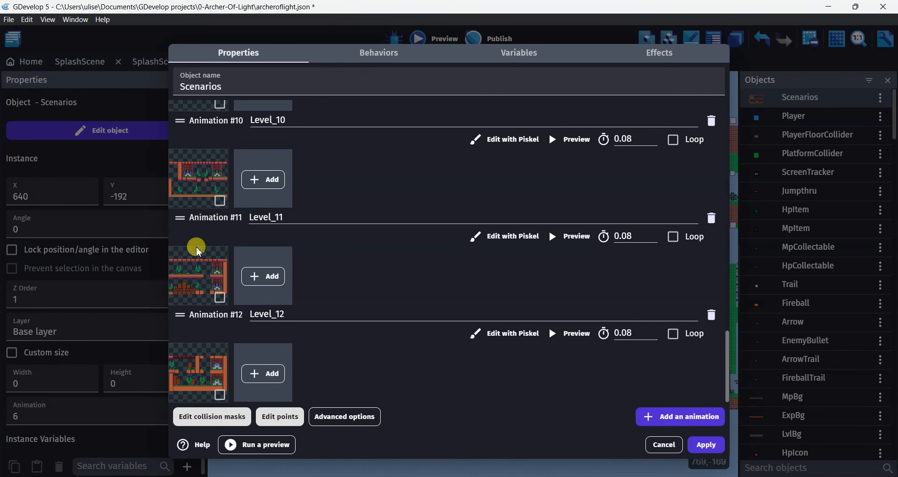
scroll(198, 279, "up", 20)
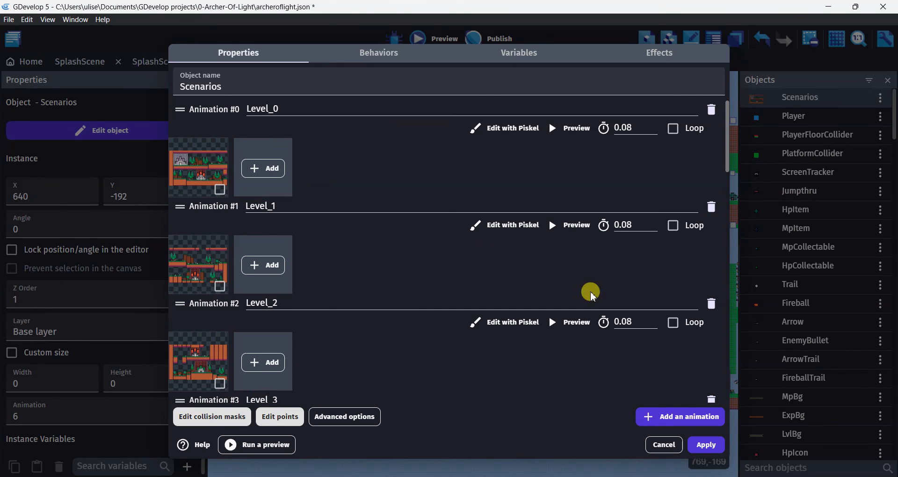
left_click(664, 445)
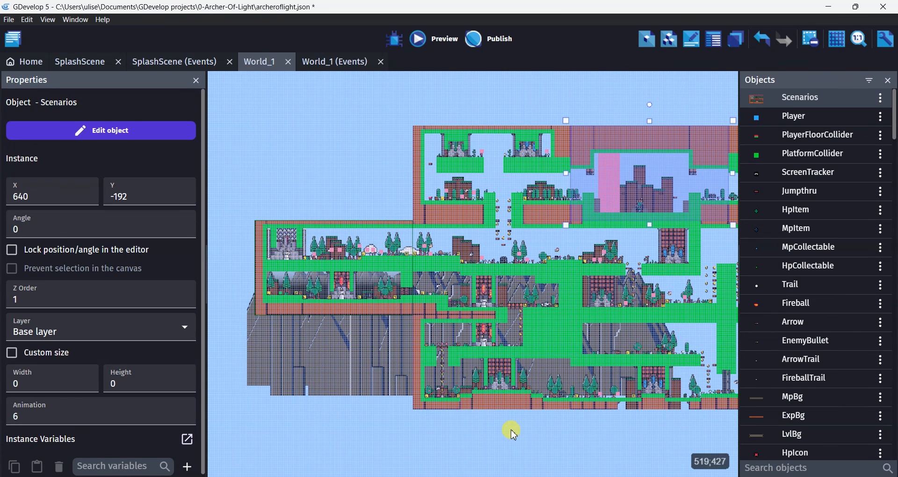
left_click(552, 440)
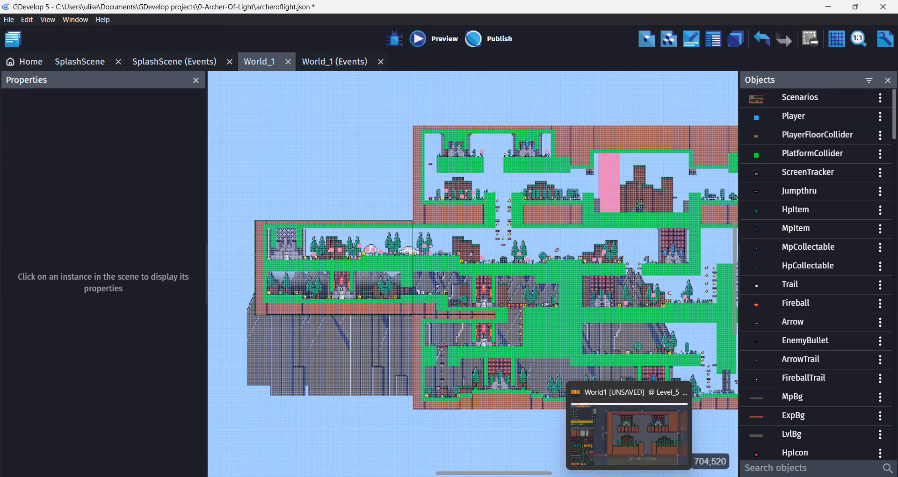
Switch to the World1 project in LDtk and examine the whole level grid in the world view.
left_click(627, 473)
scroll(431, 307, "down", 10)
scroll(427, 310, "up", 8)
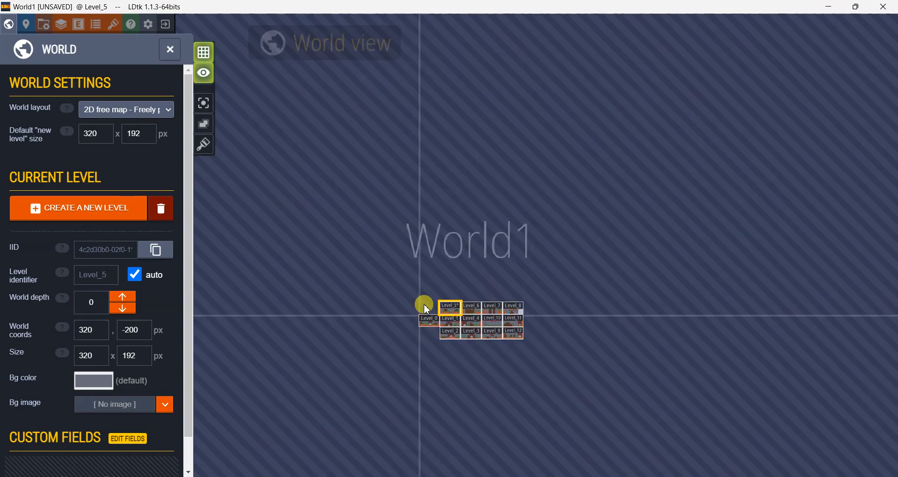
left_click_drag(575, 259, 501, 122)
scroll(505, 162, "up", 3)
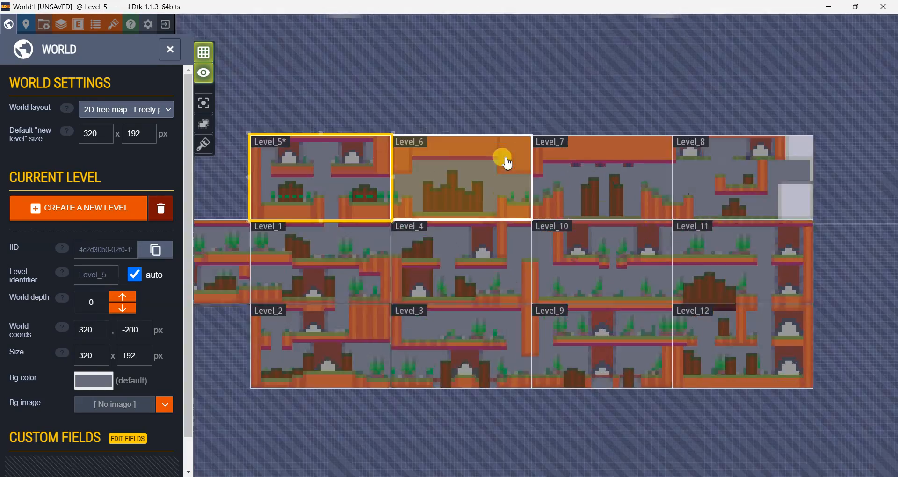
scroll(495, 169, "down", 1)
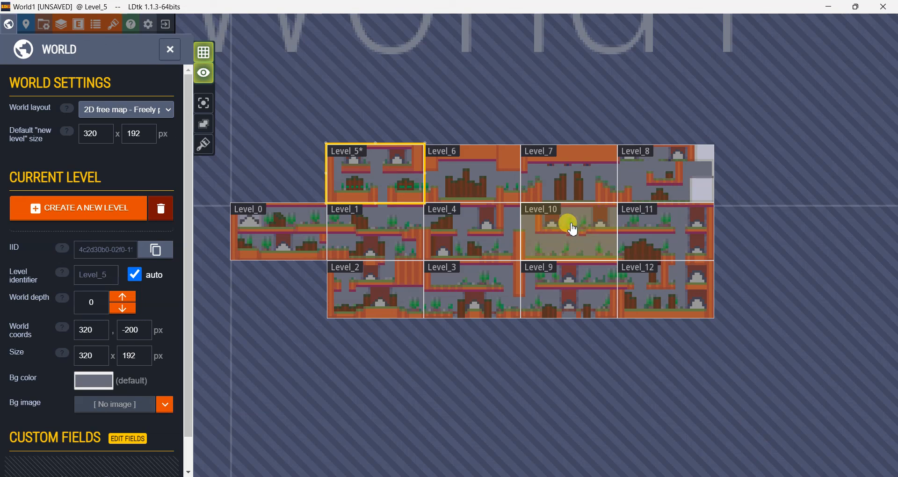
Go through the levels in the world view one by one, from Level_0 across the three rows to Level_3.
left_click(313, 237)
left_click(343, 243)
left_click(477, 196)
left_click(576, 193)
left_click(631, 189)
left_click(634, 235)
left_click(576, 244)
left_click(490, 242)
left_click(367, 291)
left_click(457, 304)
scroll(557, 331, "up", 5)
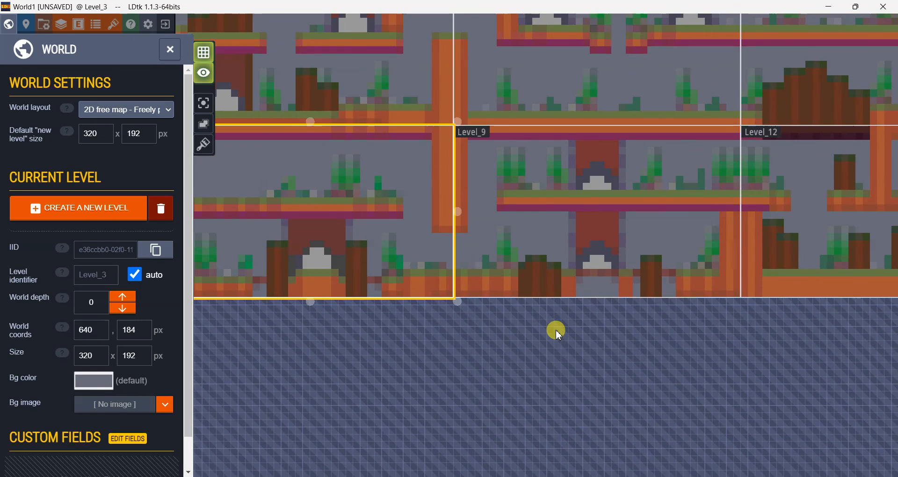
scroll(557, 331, "down", 5)
Open Level_9, Level_3 and Level_2 in turn to inspect their tile layouts.
double_click(608, 251)
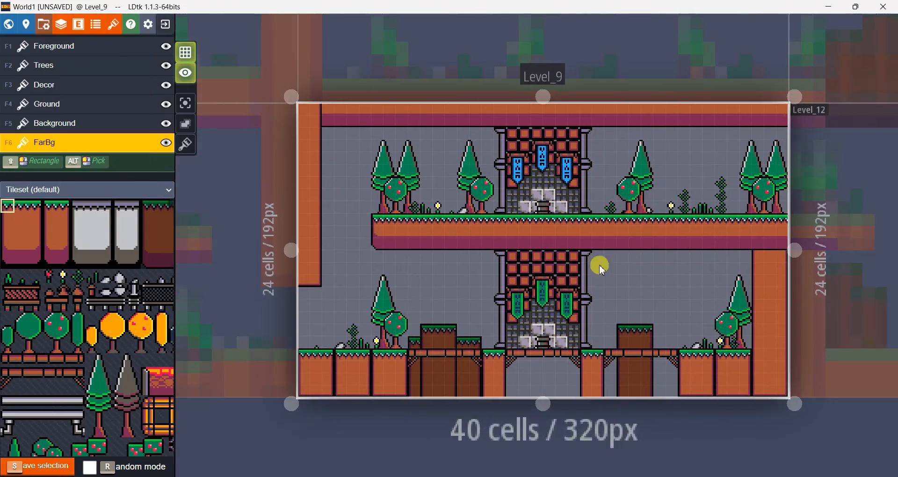
scroll(538, 321, "down", 5)
left_click(400, 304)
double_click(400, 304)
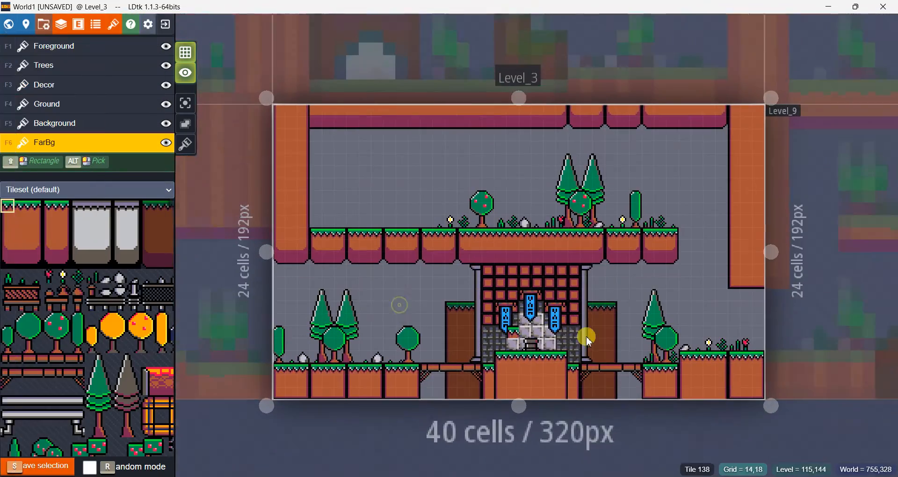
scroll(511, 301, "down", 3)
scroll(511, 301, "up", 2)
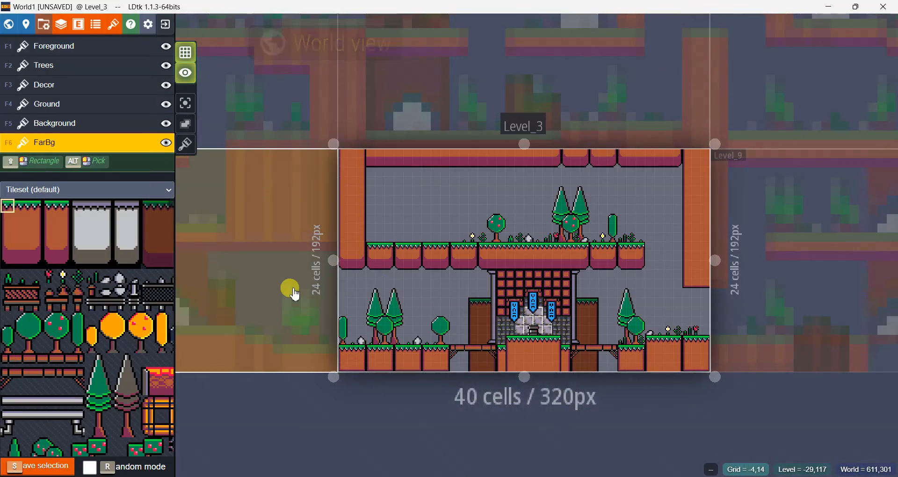
left_click(295, 294)
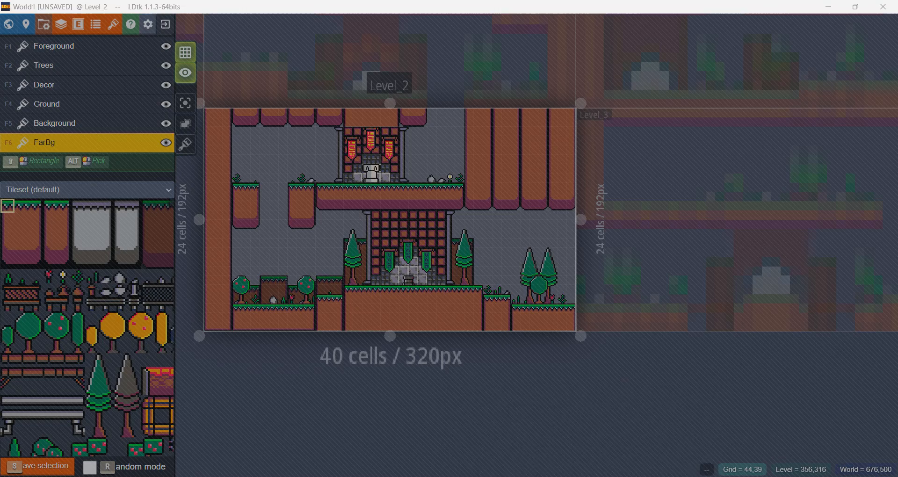
Switch back to GDevelop and examine the full World_1 layout, its events list and the lower Scenarios instance's object settings.
left_click(520, 426)
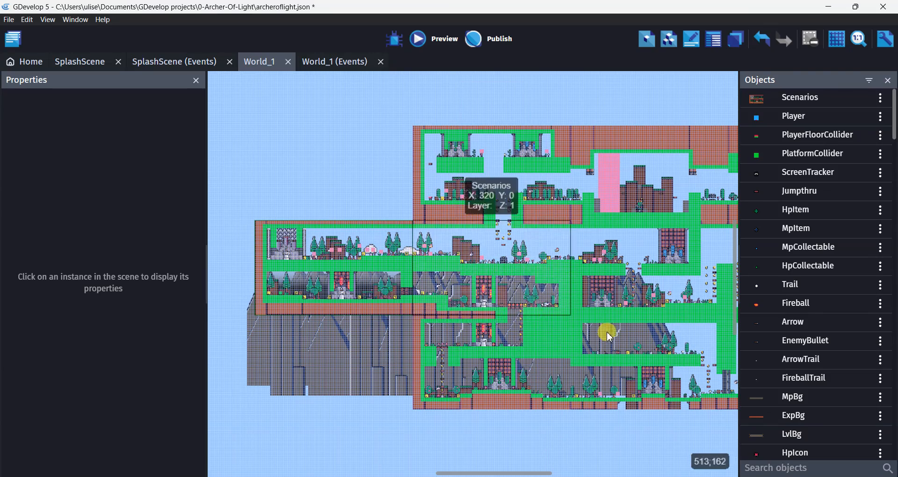
middle_click_drag(511, 287, 220, 295)
middle_click_drag(568, 332, 632, 374)
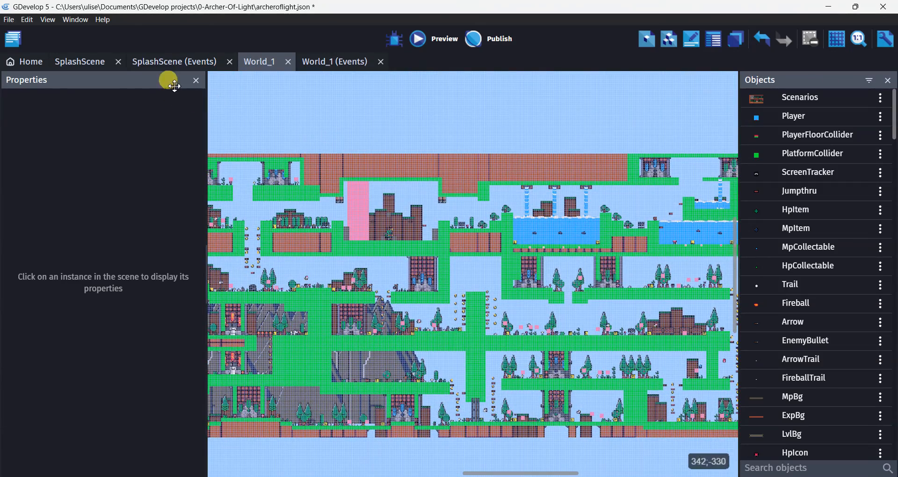
left_click(322, 70)
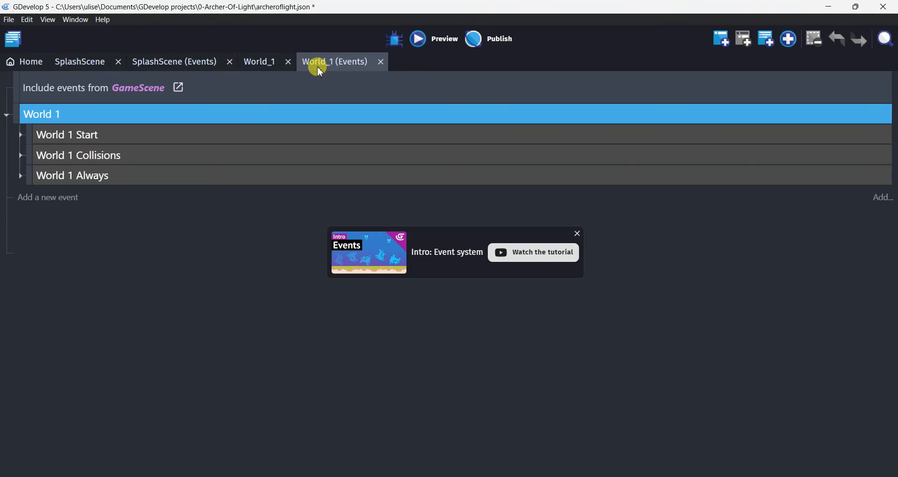
left_click(258, 62)
middle_click_drag(300, 327, 583, 258)
left_click(462, 377)
double_click(462, 377)
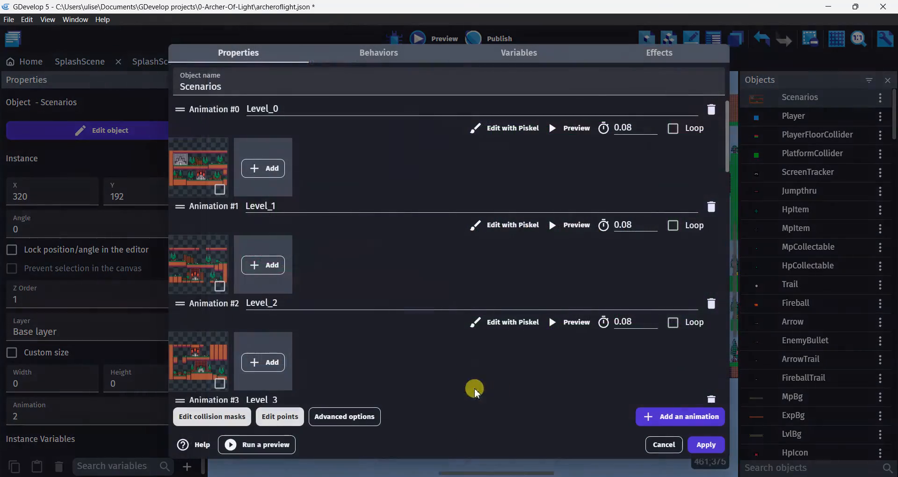
left_click(668, 448)
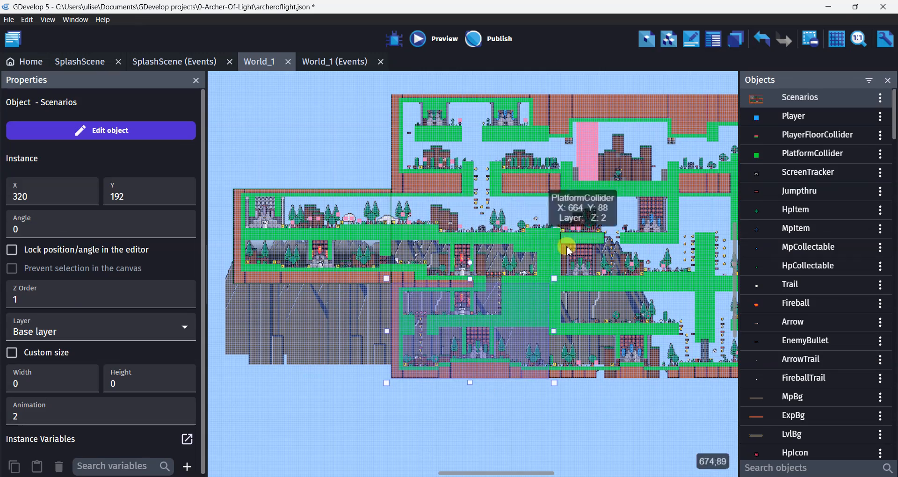
scroll(572, 316, "down", 3)
middle_click_drag(602, 309, 451, 311)
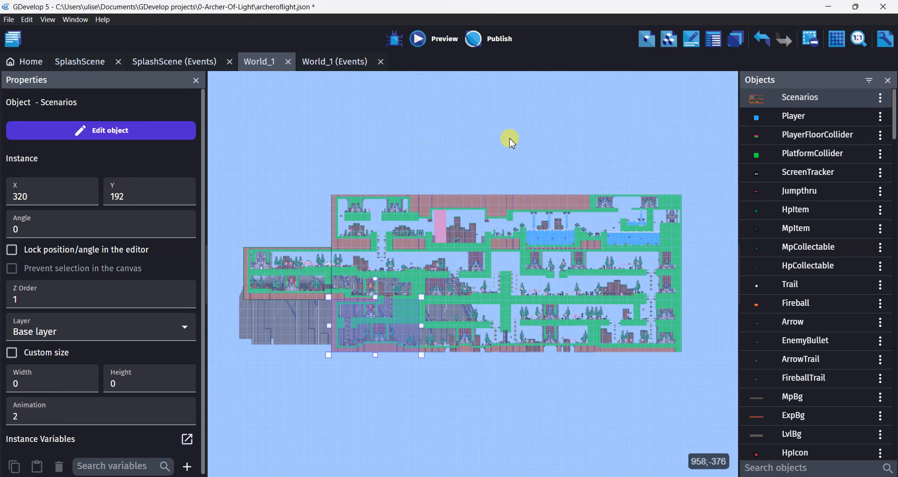
left_click(334, 61)
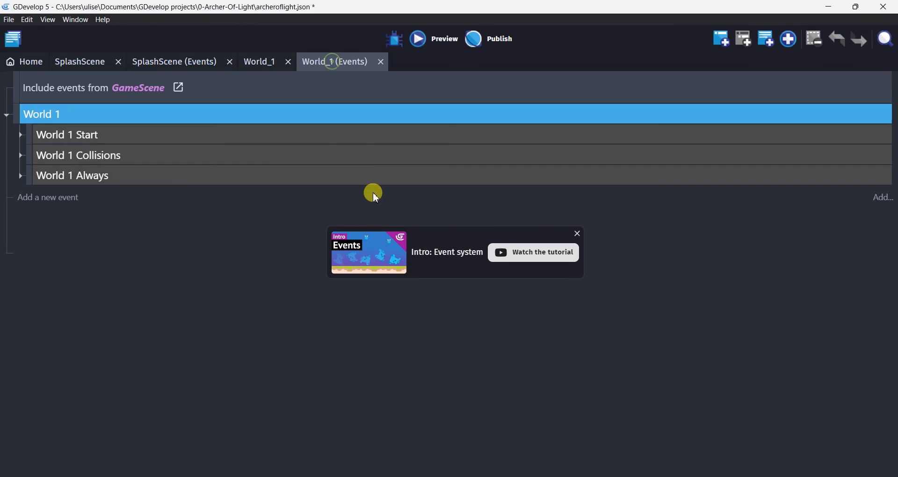
left_click(56, 206)
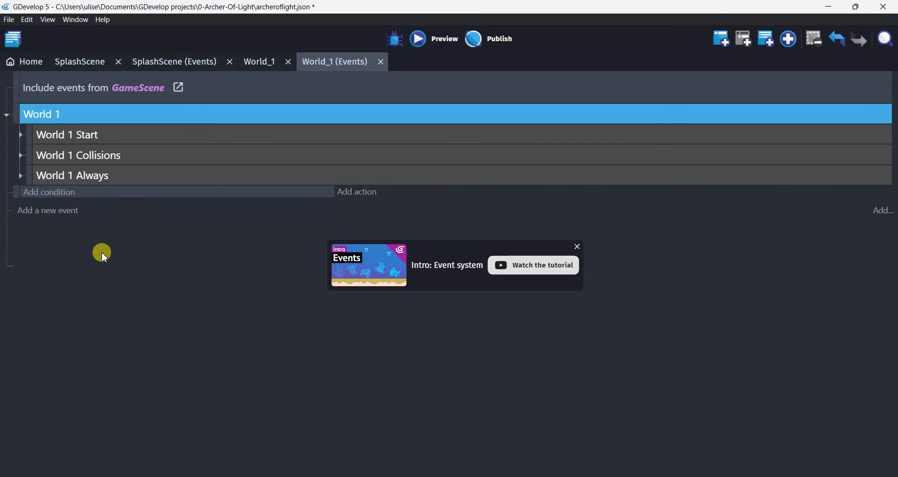
right_click(155, 196)
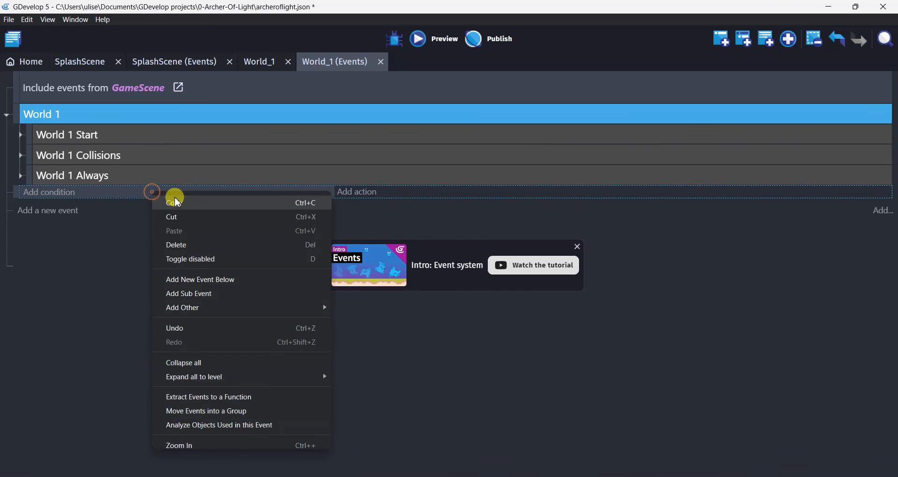
left_click(206, 246)
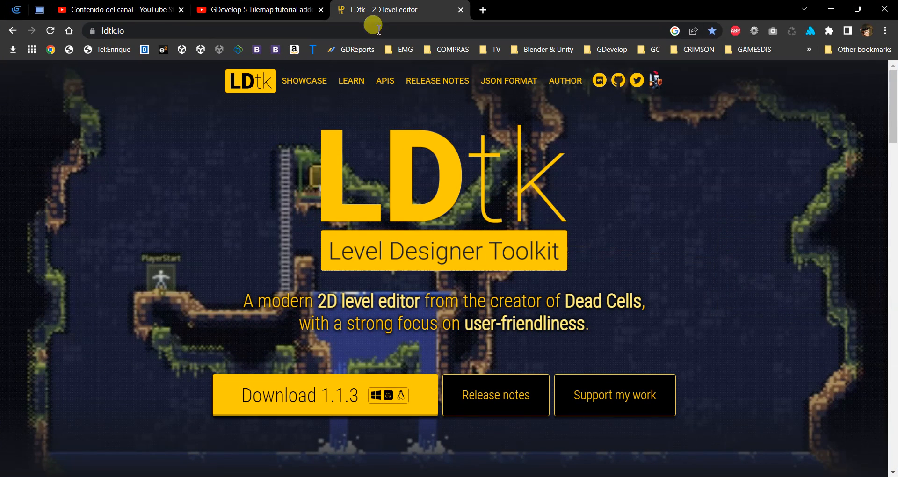
Switch to the browser and play the YouTube video "GDevelop 5 Tilemap tutorial added from Tiled" from about 4:43.
left_click(45, 74)
left_click(255, 10)
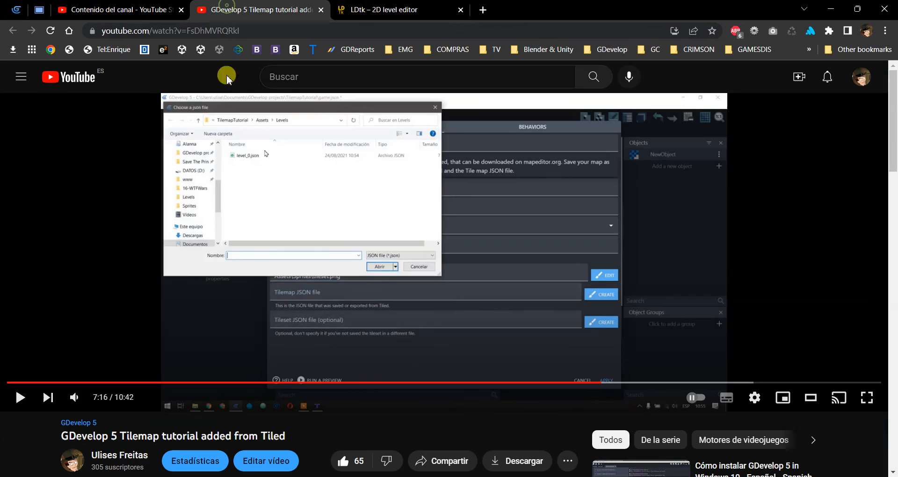
left_click(387, 254)
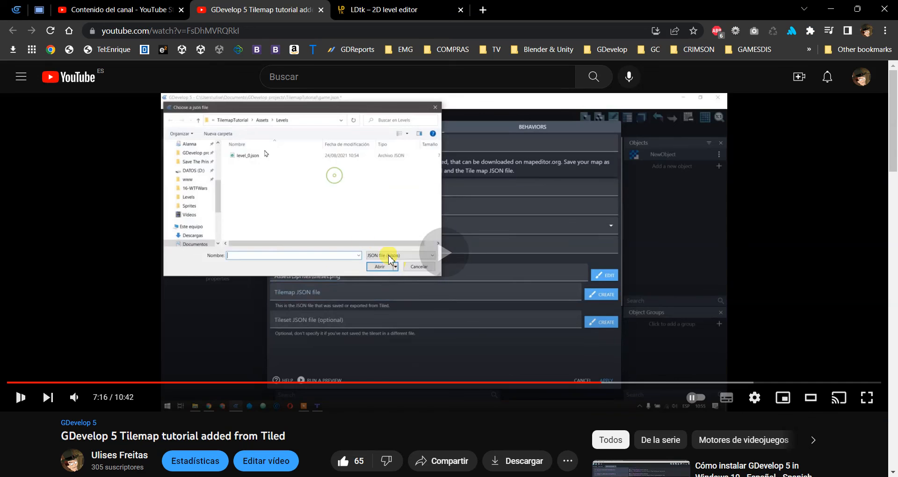
left_click(392, 383)
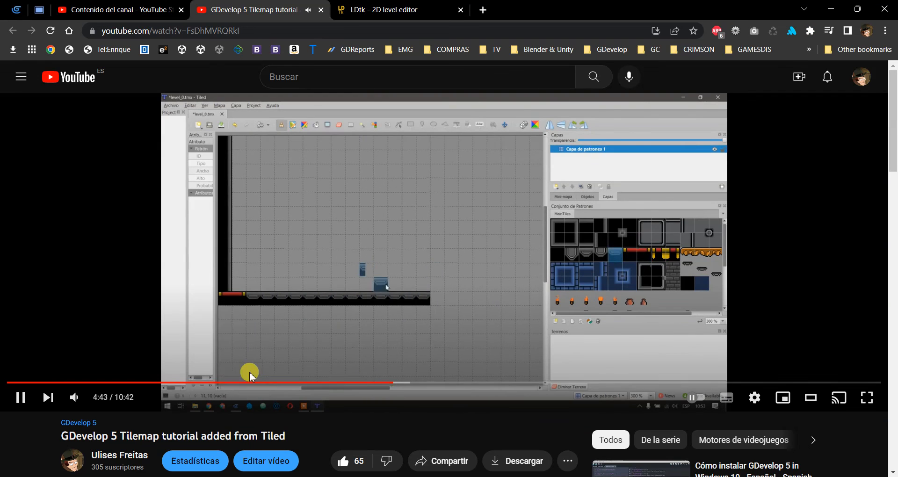
Read the viewer comments under the tilemap tutorial, highlighting the one about the exported JSON not showing anything.
scroll(262, 365, "down", 10)
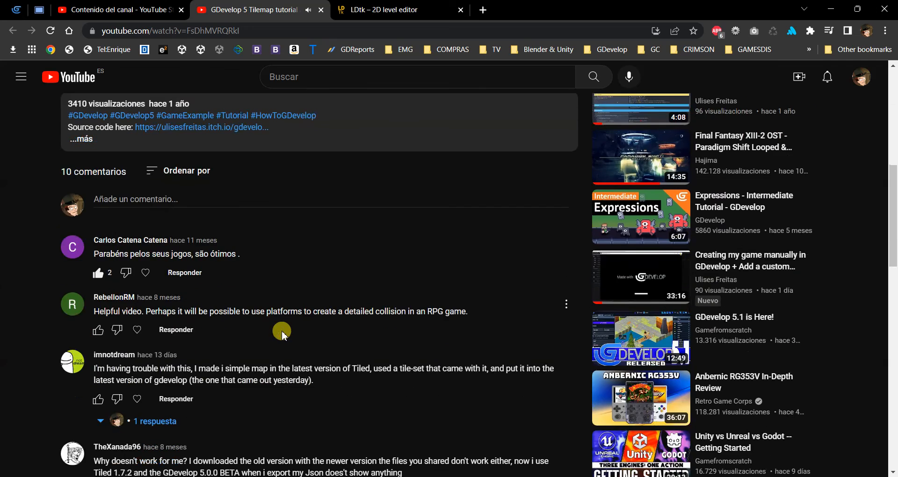
scroll(119, 347, "down", 4)
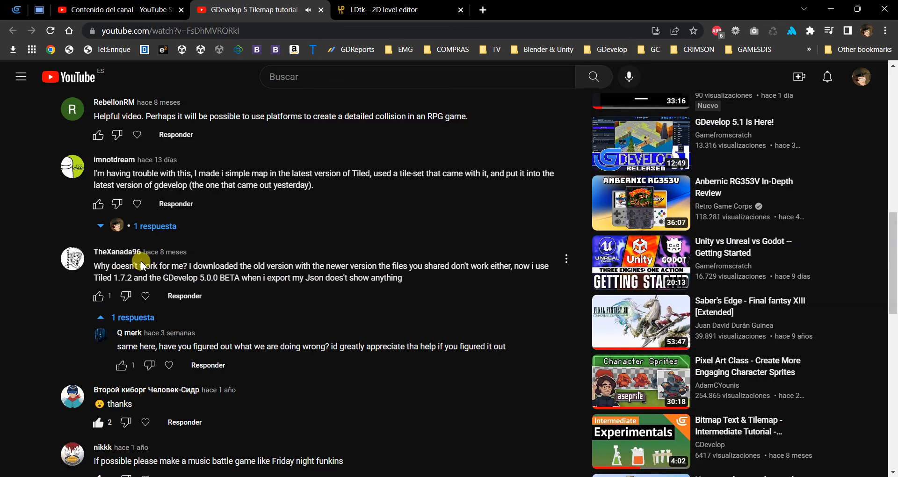
triple_click(106, 266)
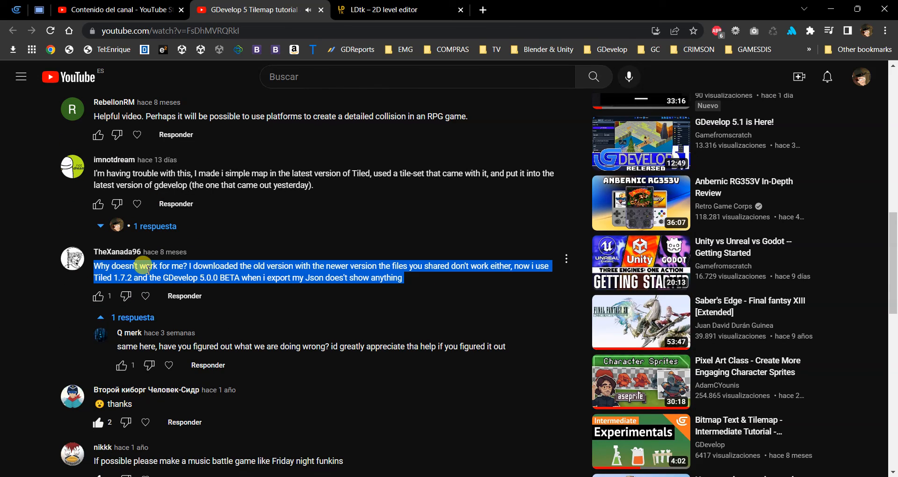
scroll(274, 293, "up", 15)
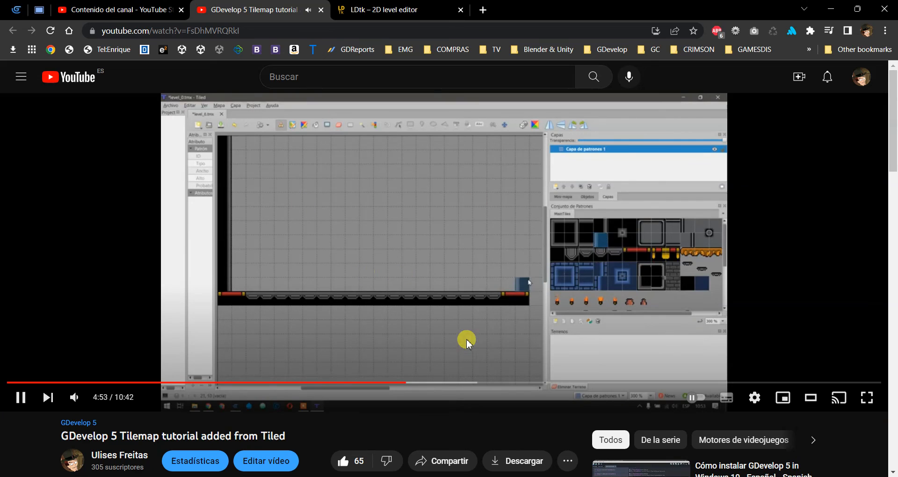
Skip ahead through the tilemap tutorial, past the tilemap object setup and the placed Level_0, to 8:32.
left_click(458, 382)
left_click(526, 382)
left_click(571, 382)
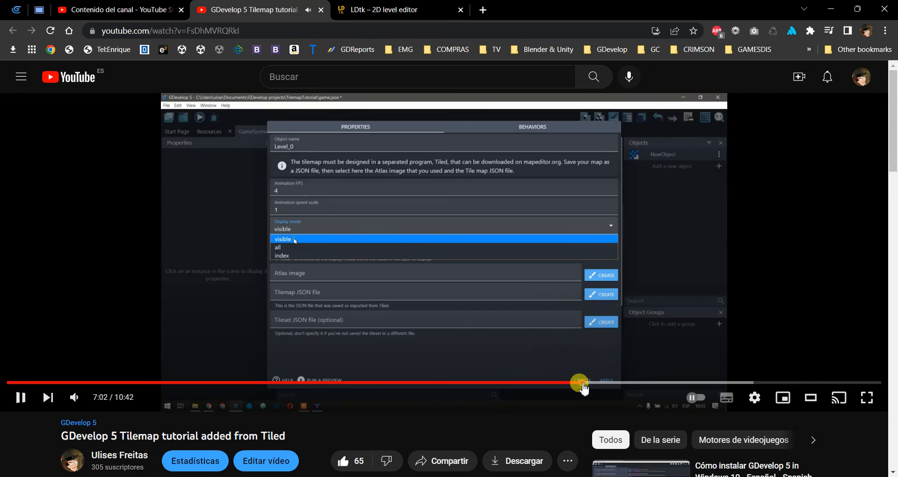
left_click(643, 383)
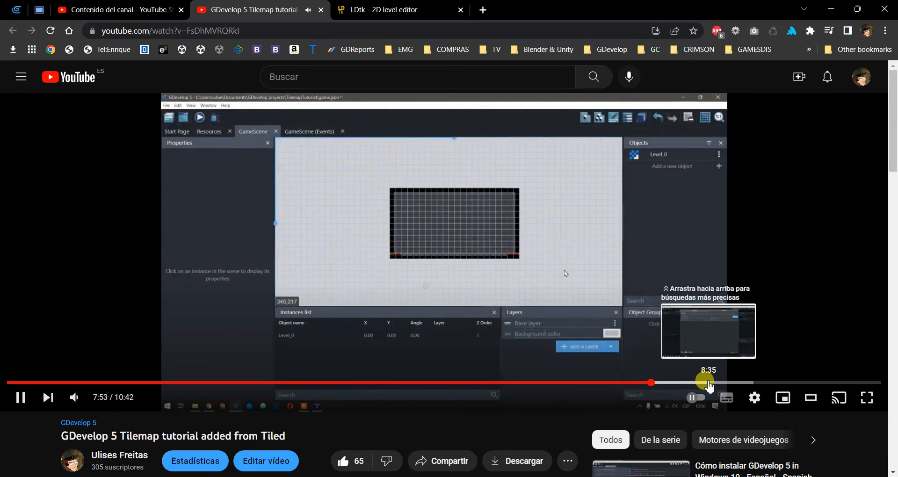
left_click(707, 383)
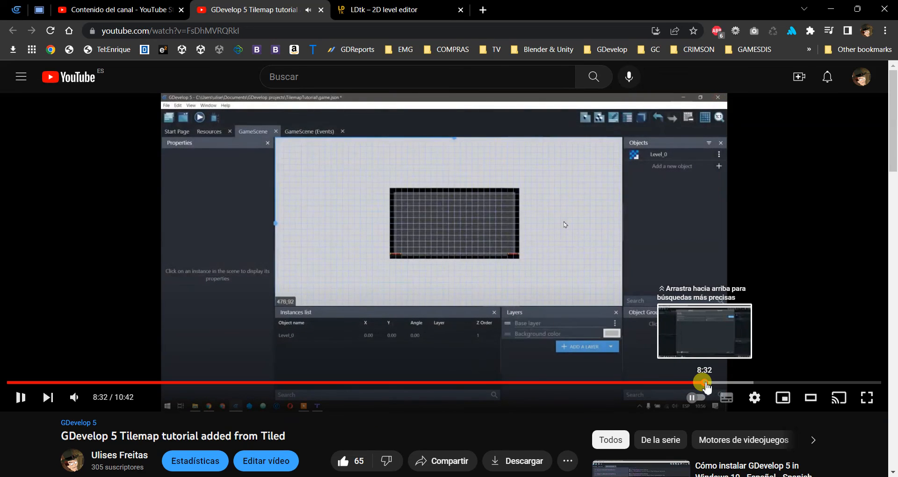
Rewind the tilemap tutorial to the display mode setup at 7:00 and a little further back.
left_click(579, 383)
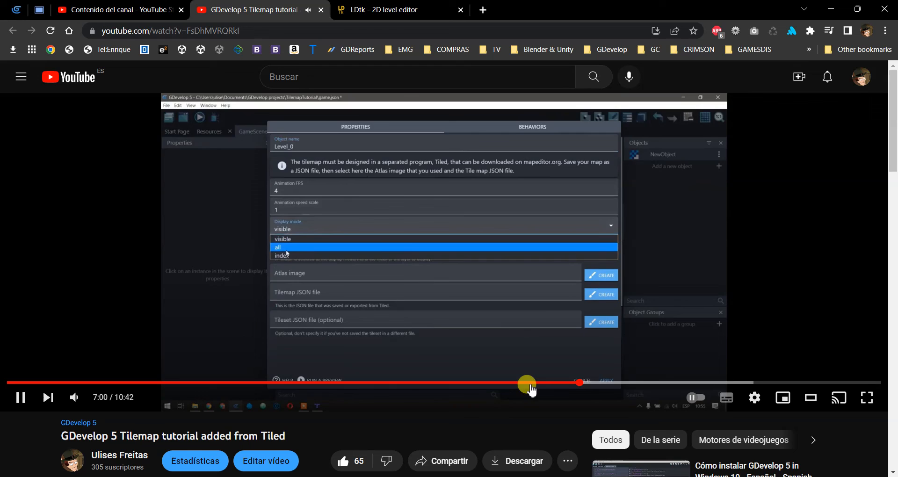
left_click(526, 383)
Reread the viewer comment about the exported JSON not showing anything, and pause the tutorial at 6:31.
scroll(328, 300, "down", 6)
scroll(327, 300, "down", 8)
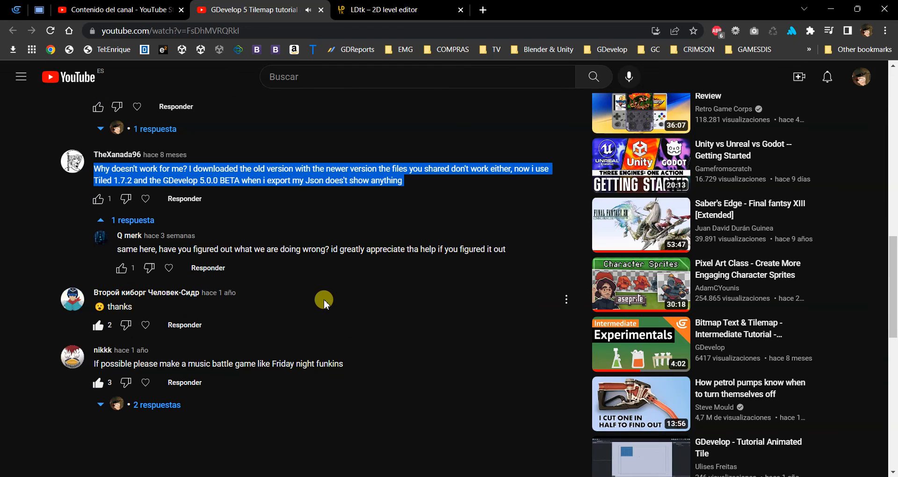
left_click(130, 176)
triple_click(126, 177)
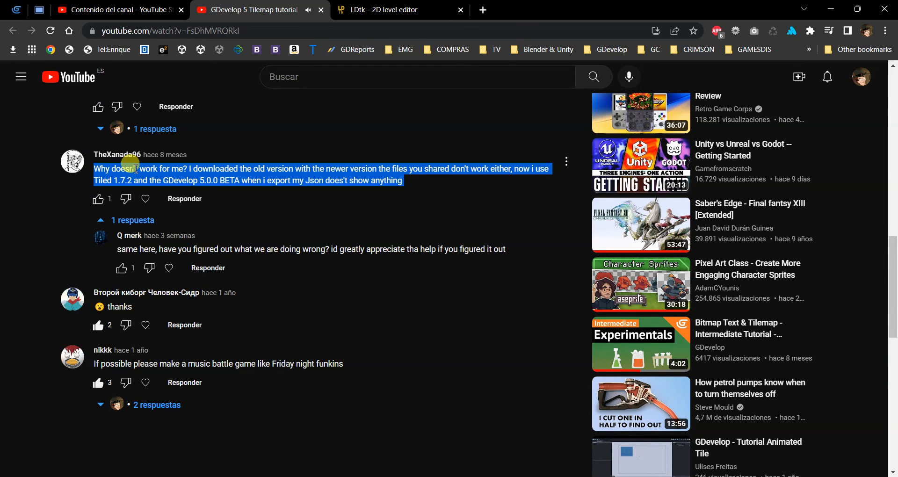
scroll(327, 321, "up", 14)
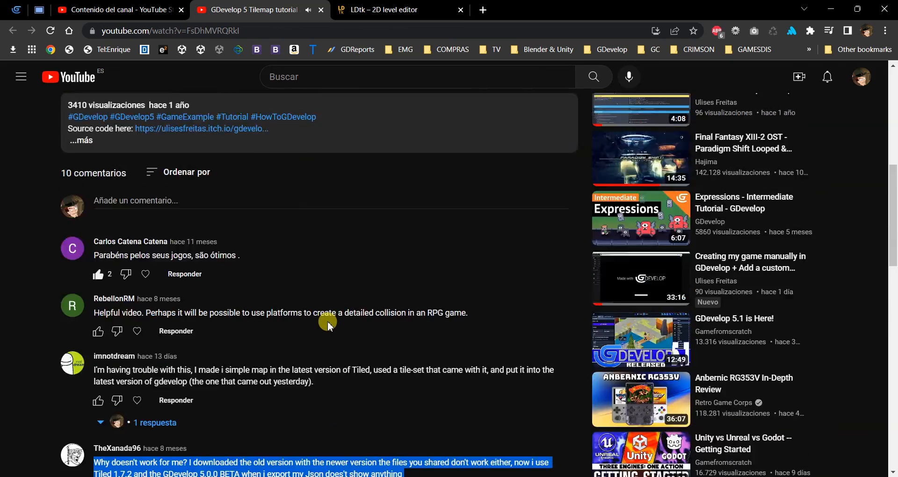
left_click(491, 281)
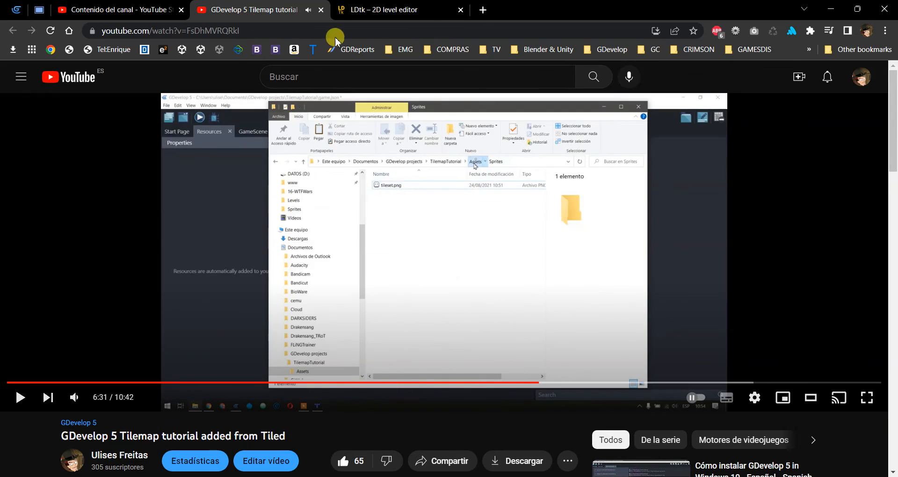
Switch to the LDtk website and look over its home page, including the download and "Is it free?" sections.
left_click(375, 10)
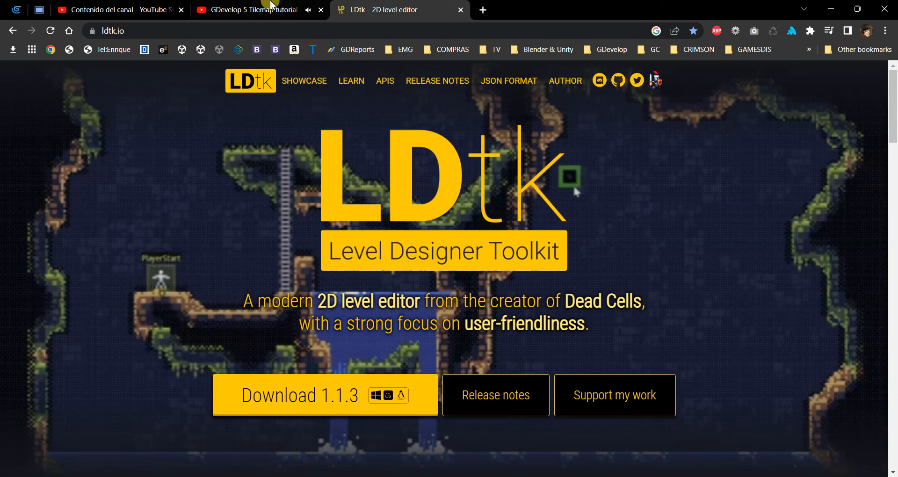
left_click(253, 9)
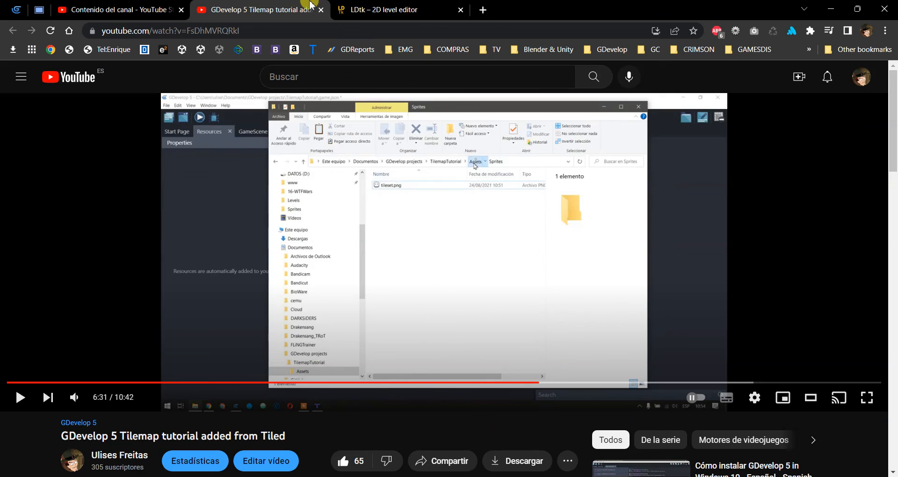
left_click(379, 10)
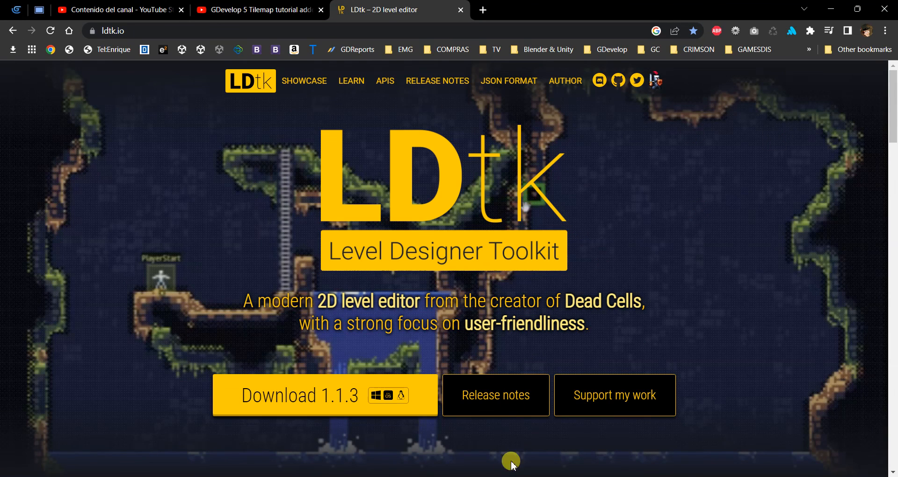
left_click(655, 437)
key("alt+Tab")
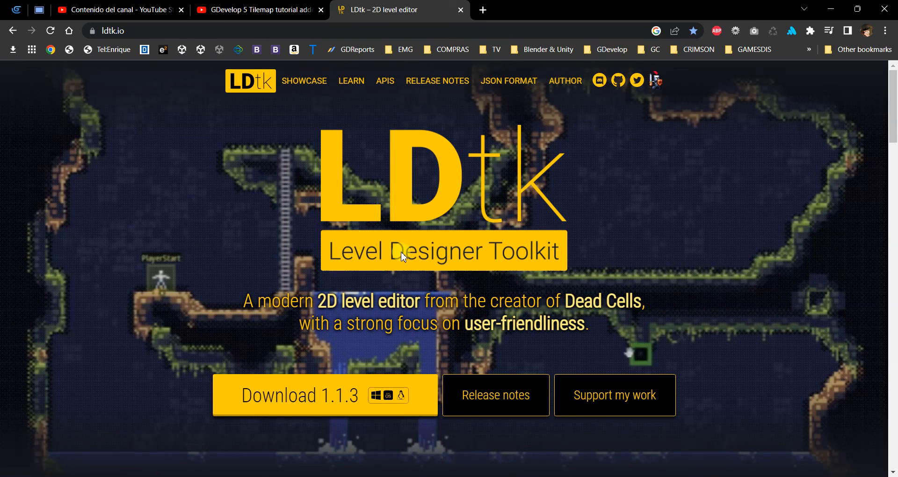
scroll(467, 264, "down", 6)
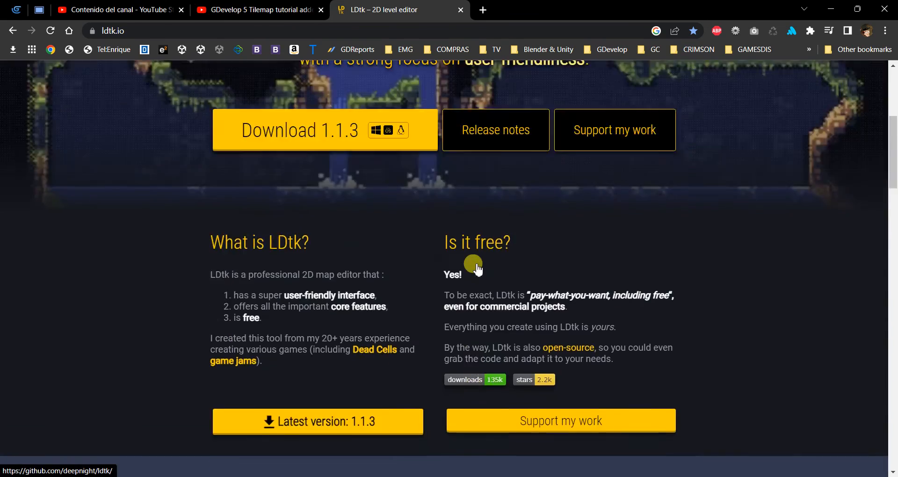
scroll(417, 262, "up", 6)
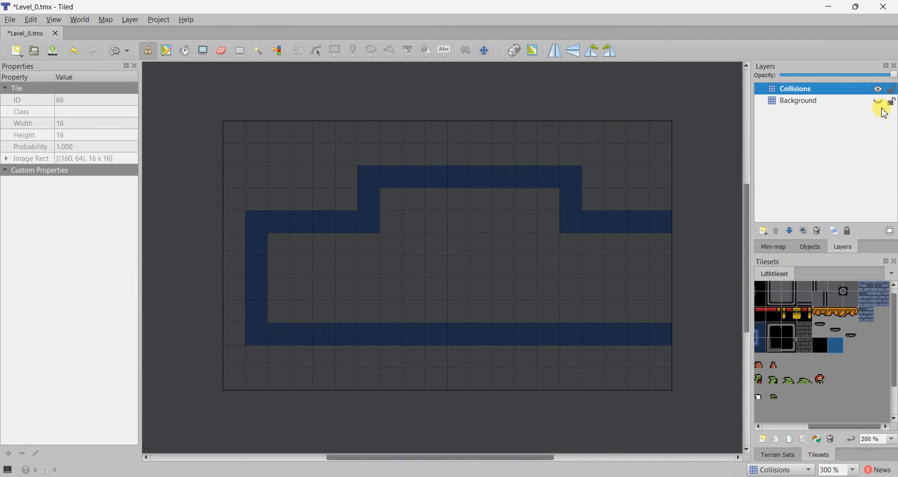
In Tiled, review the Collisions and Background layers of Level_0 and the JSON map export dialog, without exporting, and put Tiled away.
left_click(813, 103)
left_click(794, 89)
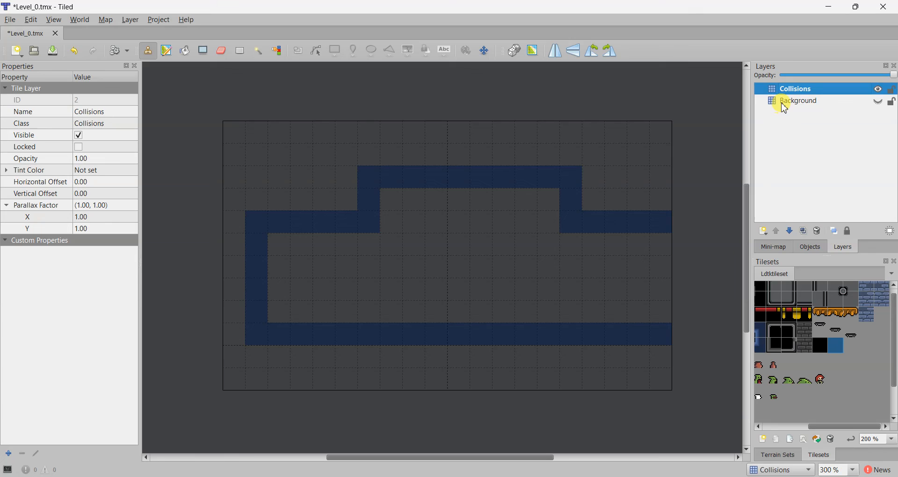
left_click(785, 104)
left_click(11, 20)
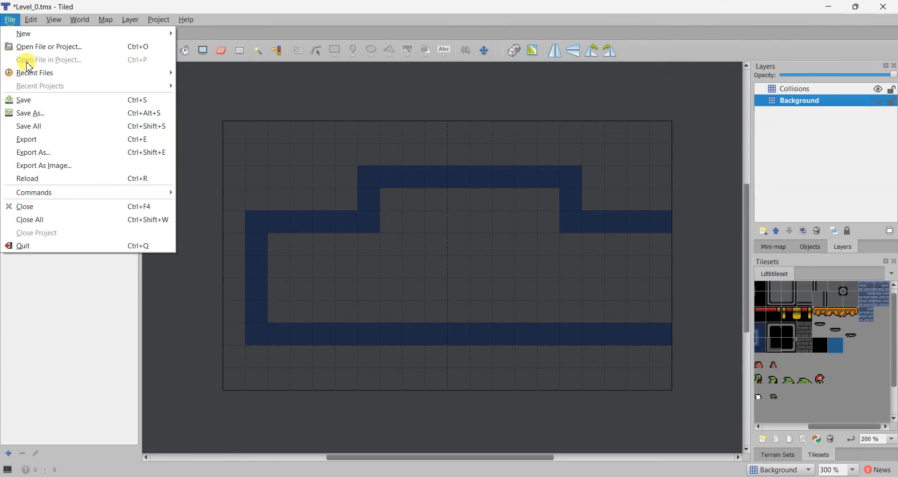
left_click(46, 154)
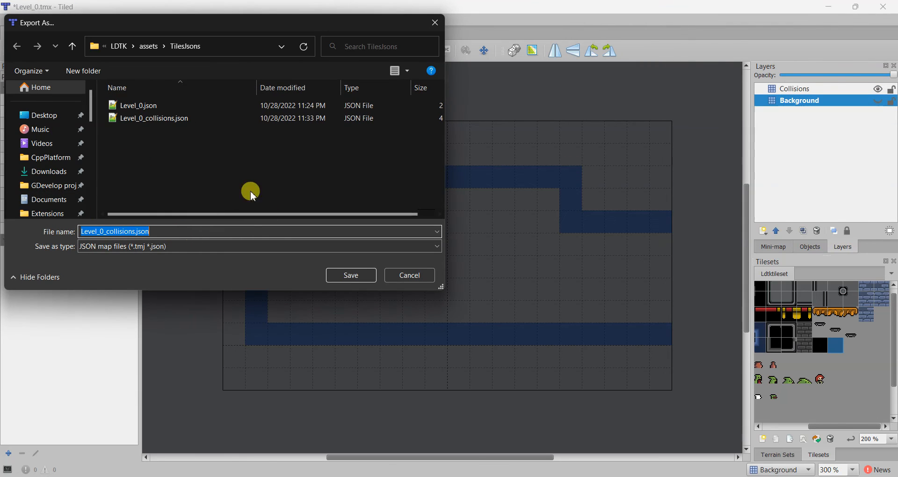
left_click(403, 275)
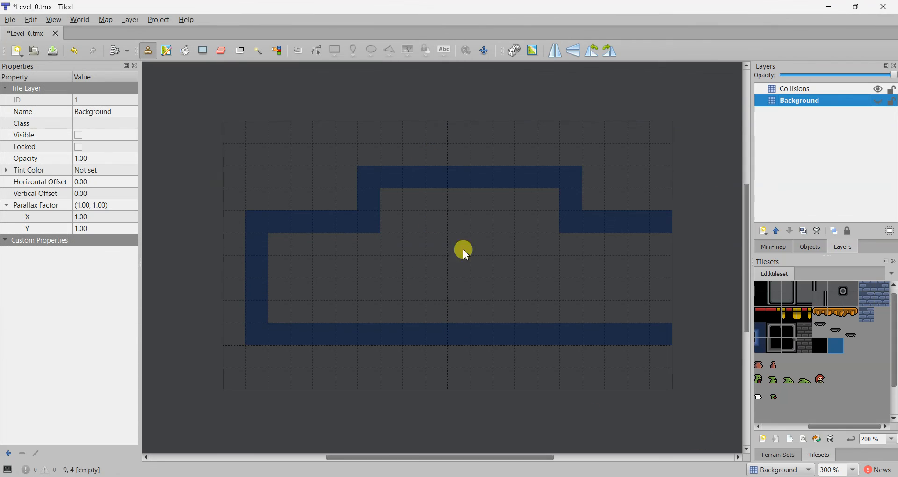
left_click(825, 7)
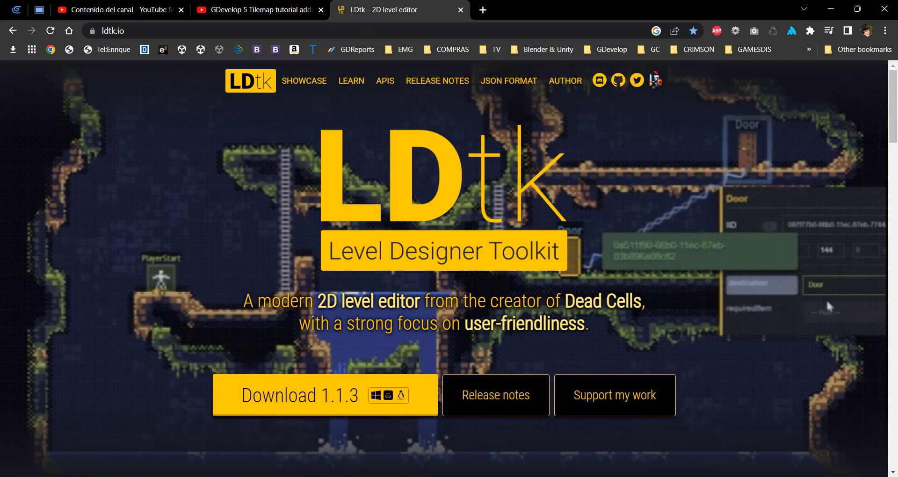
Switch to the GDevelop LDTK project and examine the Collisions sprites placed over the Leve_0 tilemap.
mouse_move(577, 475)
left_click(580, 451)
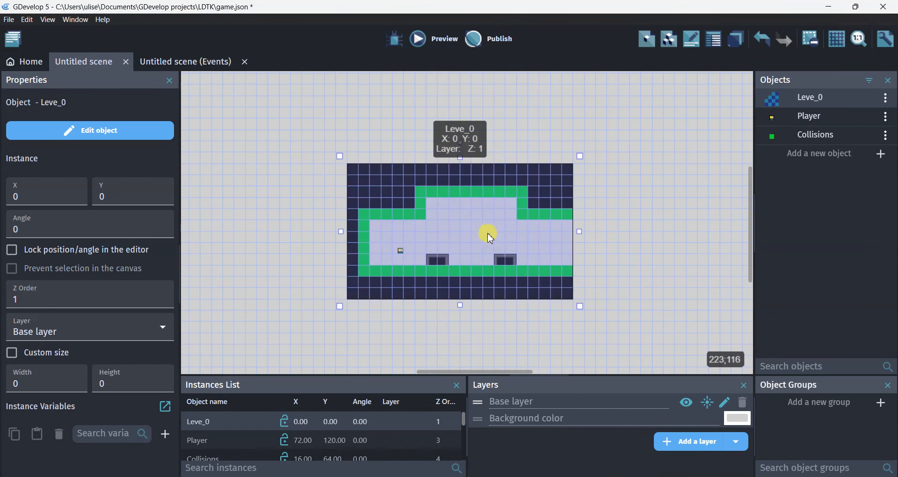
scroll(457, 231, "up", 3, "ctrl")
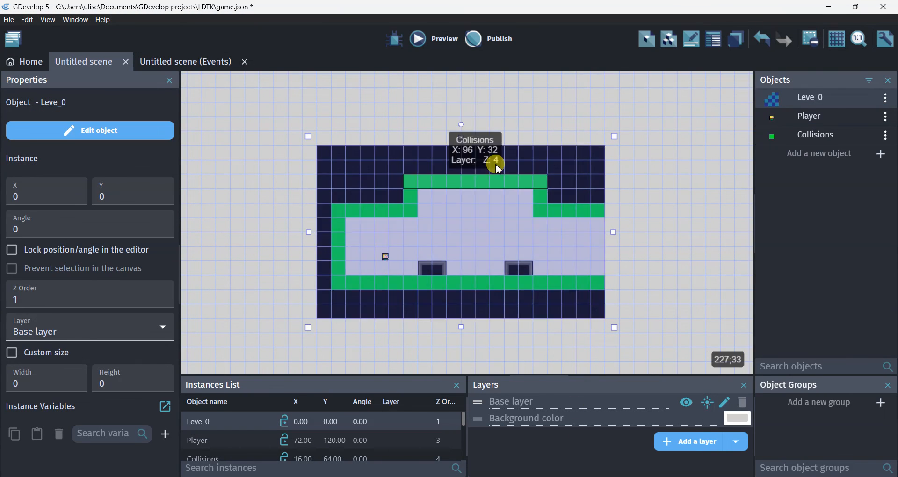